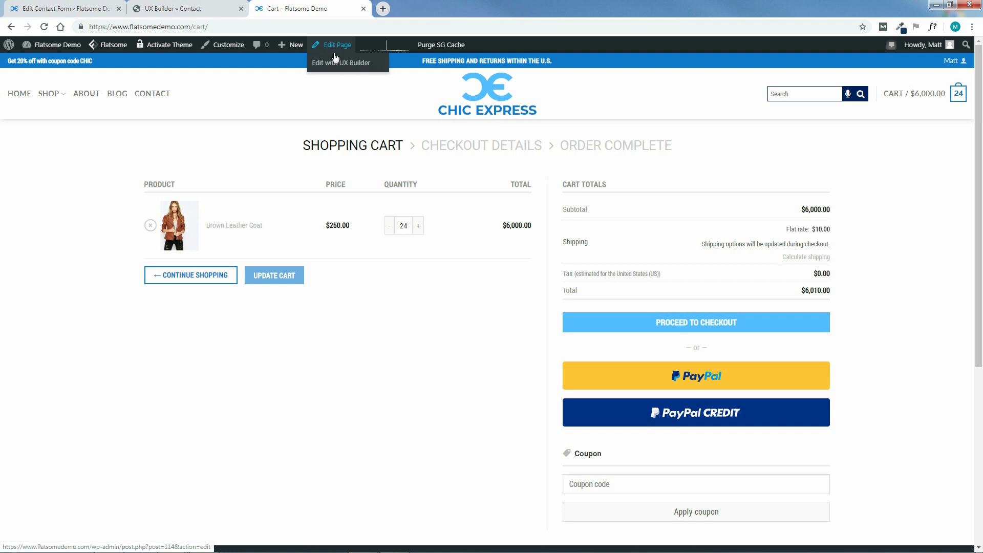
# Open the cart page in UX Builder and delete the WP Content Blocks element.
pyautogui.click(345, 68)
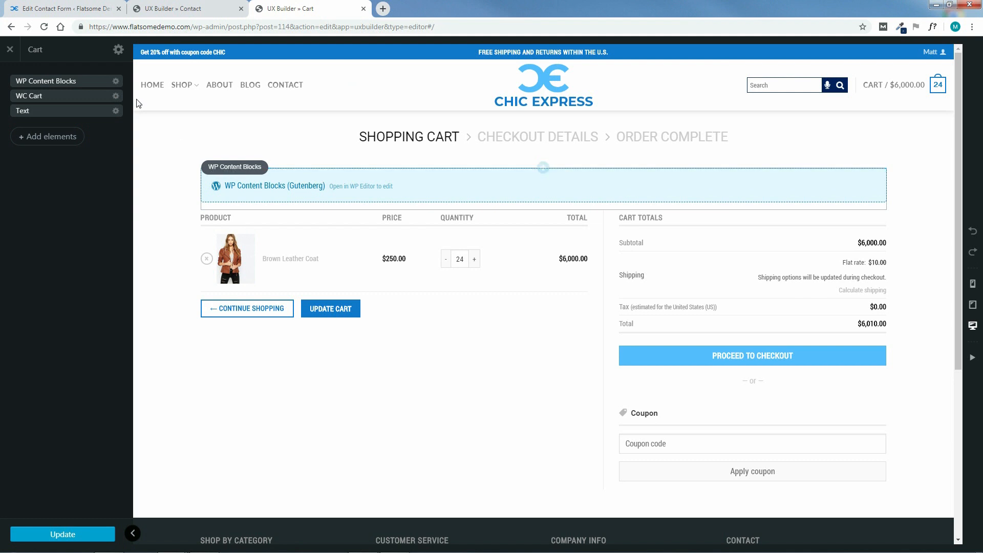
pyautogui.click(116, 82)
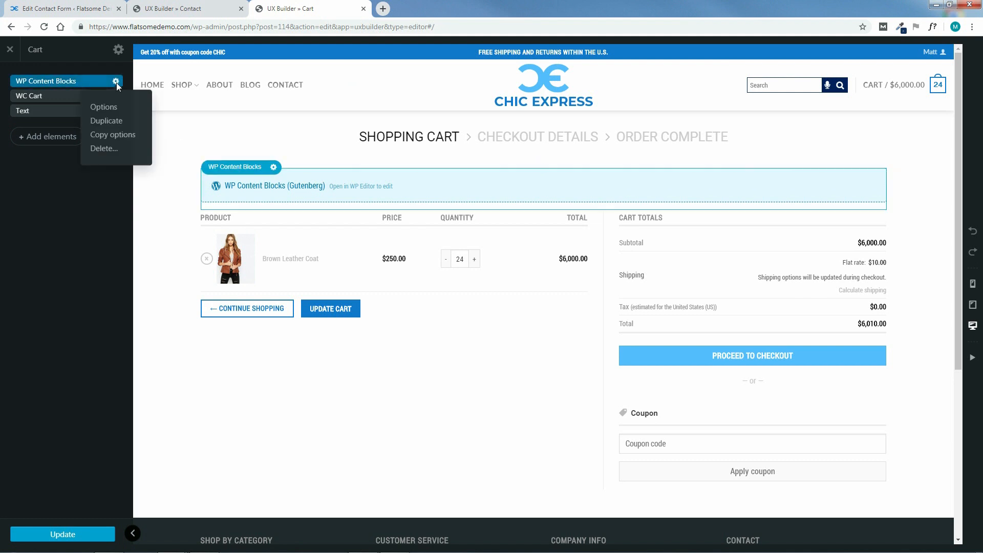
pyautogui.click(106, 149)
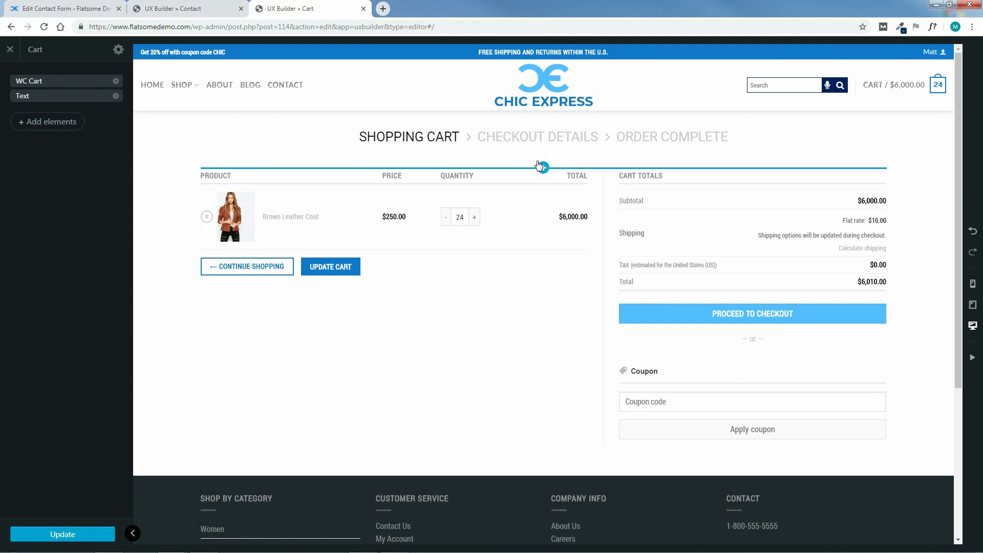
# Start adding an element to the cart page and show the Campaigns layouts in Flatsome Studio.
pyautogui.click(45, 121)
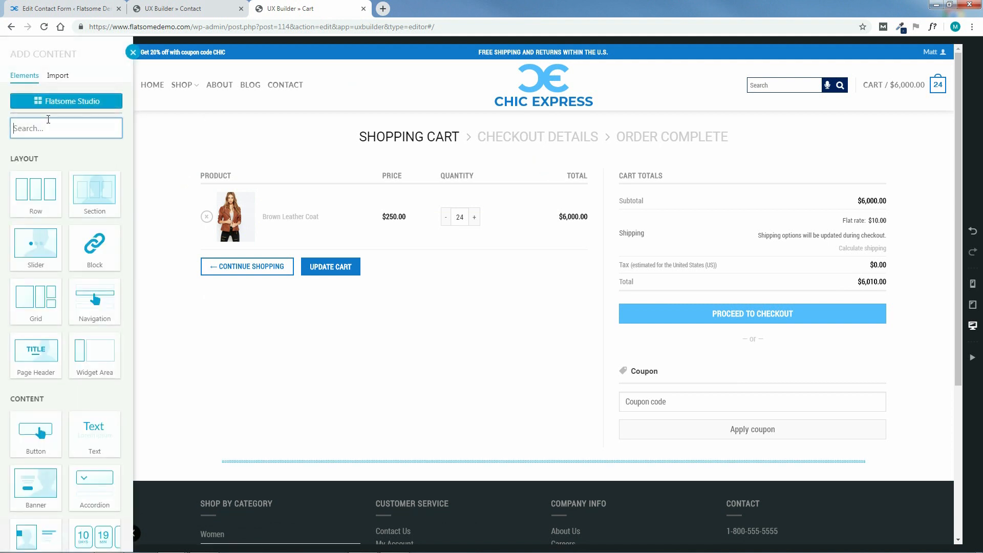
pyautogui.click(70, 102)
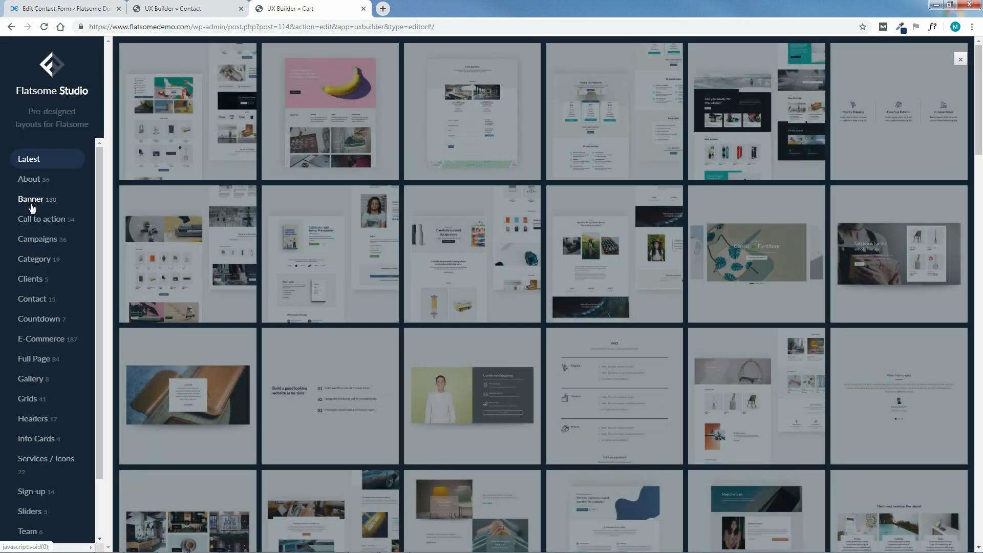
pyautogui.click(36, 241)
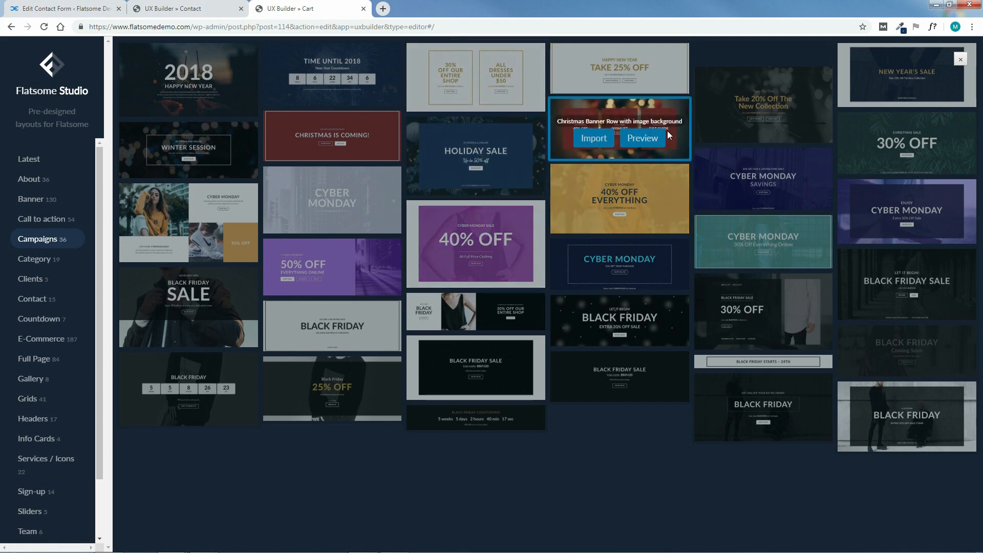
# Preview the New Year Banner Light with frame, Black Friday Banner Sparkle Effect and New Year Countdown Banner layouts, closing each preview.
pyautogui.click(640, 82)
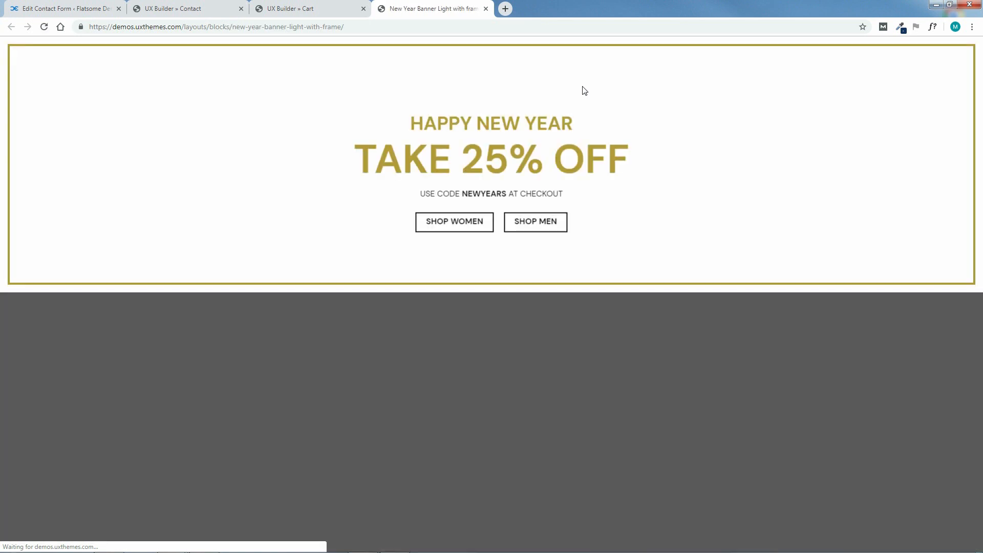
pyautogui.click(485, 9)
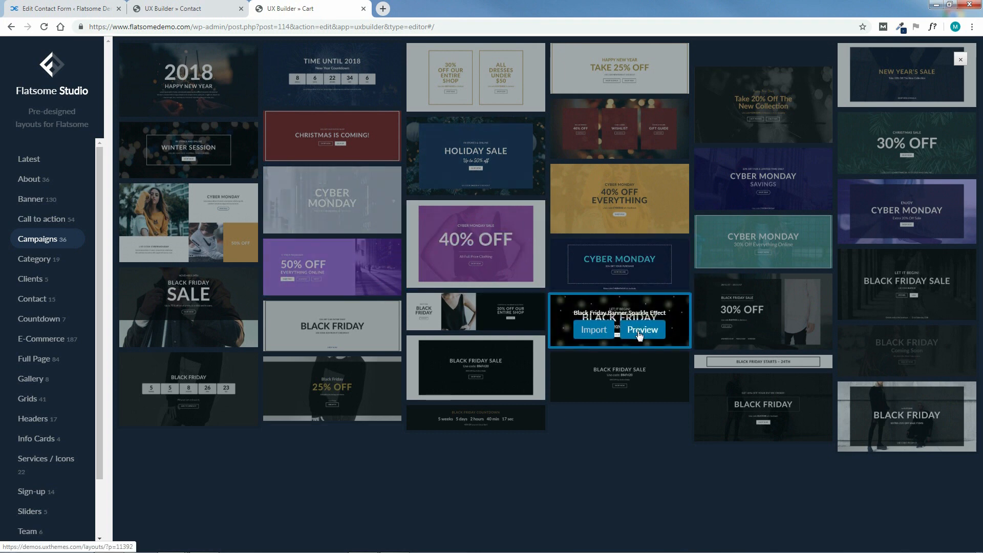
pyautogui.click(641, 331)
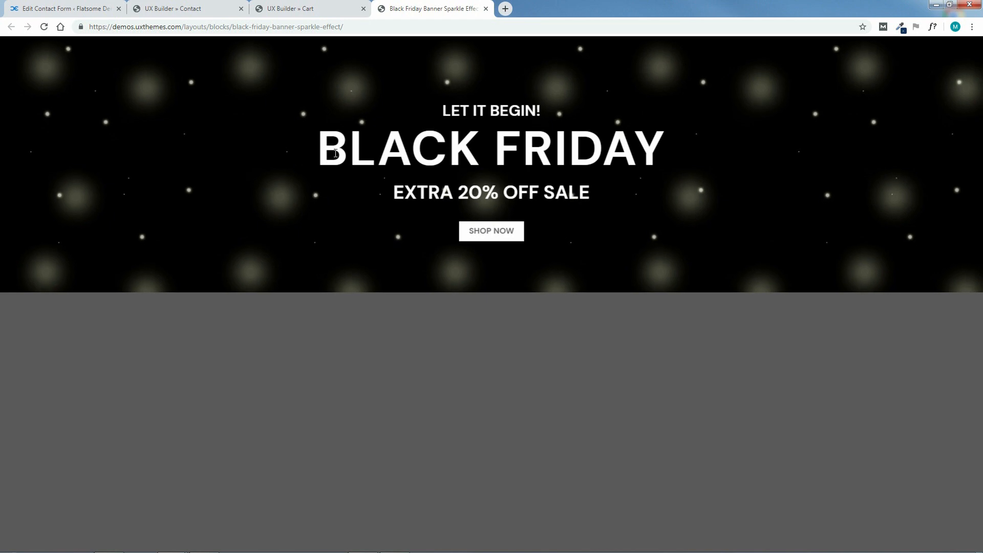
pyautogui.click(486, 8)
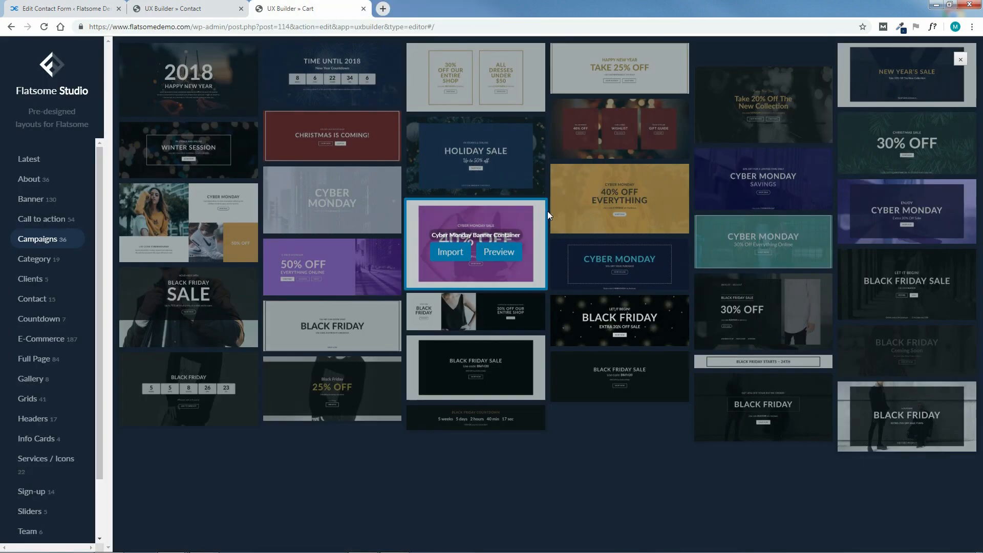
pyautogui.moveTo(346, 85)
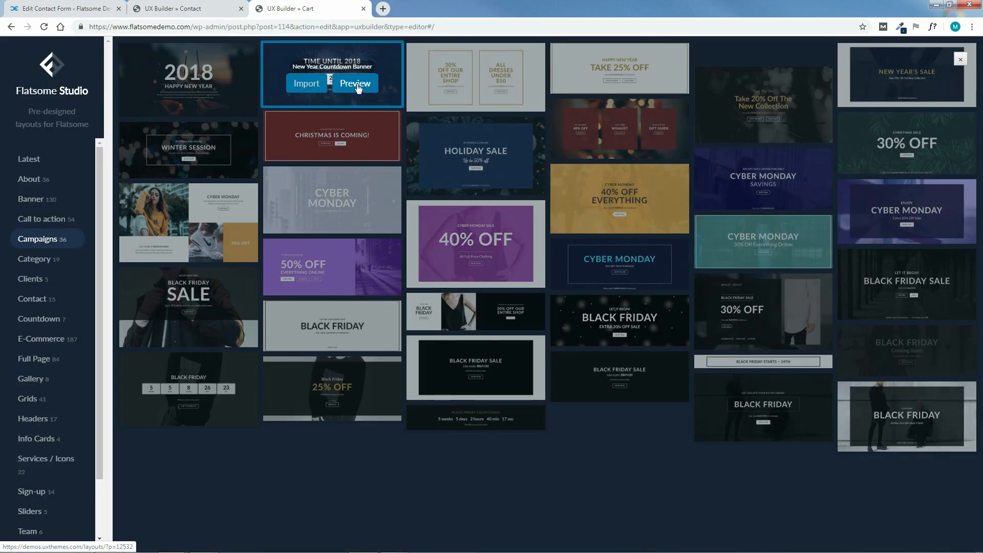
pyautogui.click(358, 84)
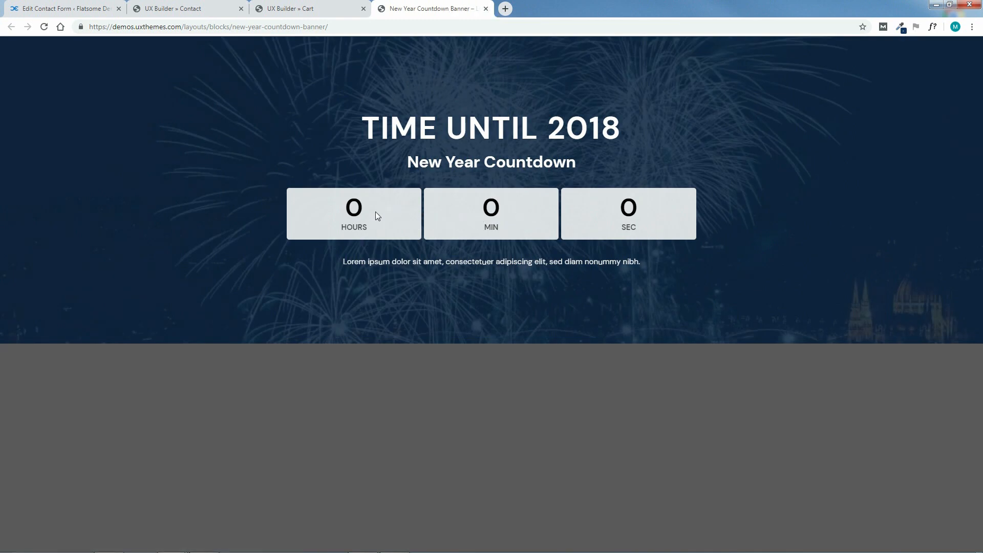
pyautogui.click(485, 9)
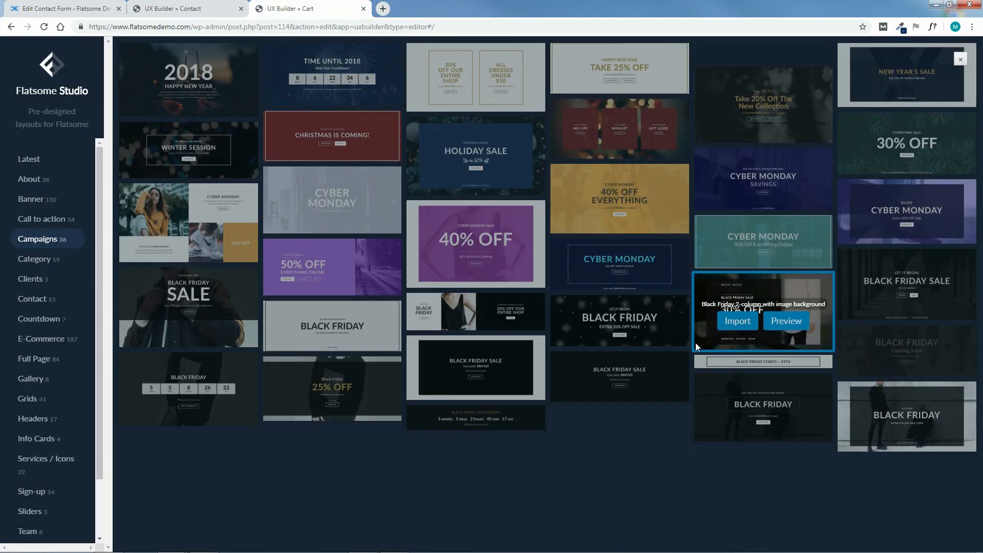
# Import the New Year Banner Light with frame layout into the cart page.
pyautogui.moveTo(641, 207)
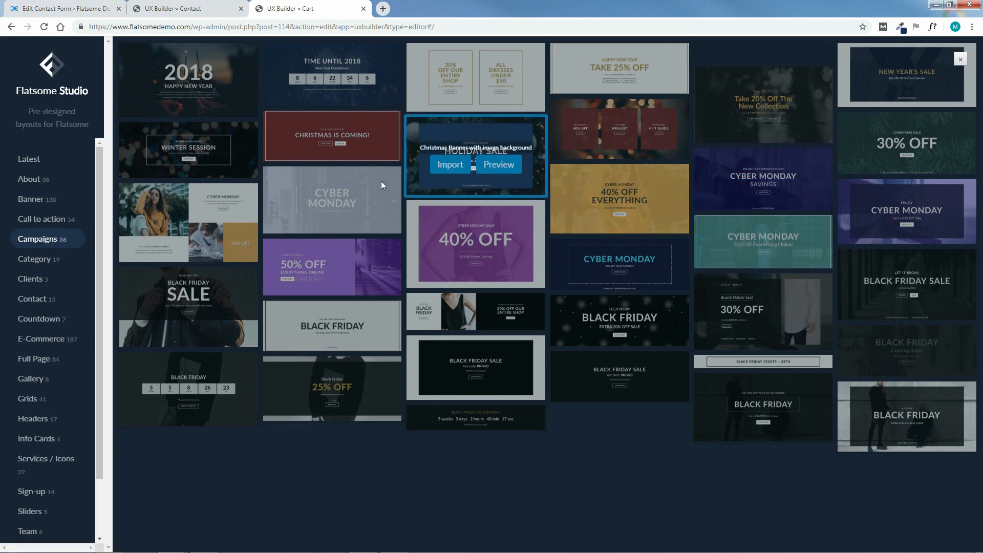
pyautogui.moveTo(661, 88)
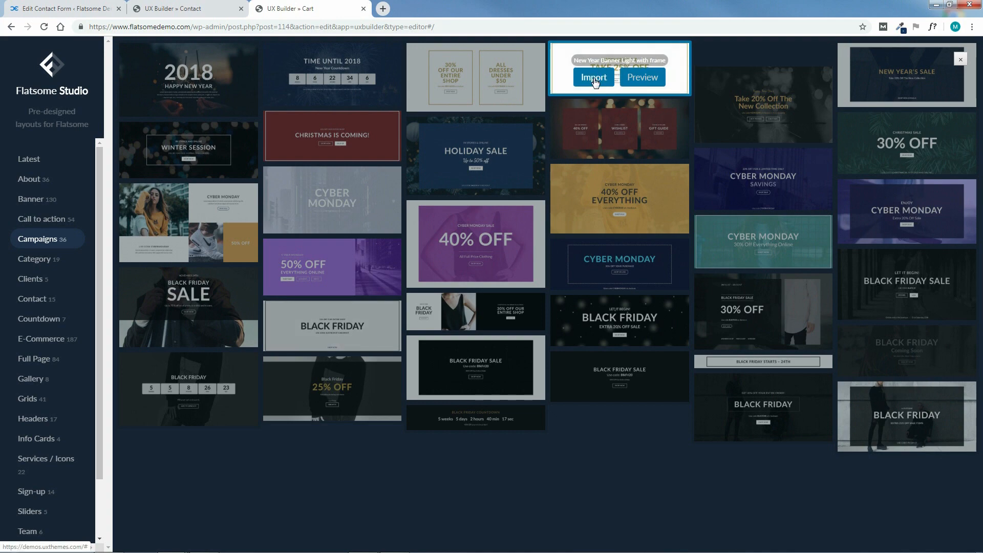
pyautogui.click(594, 78)
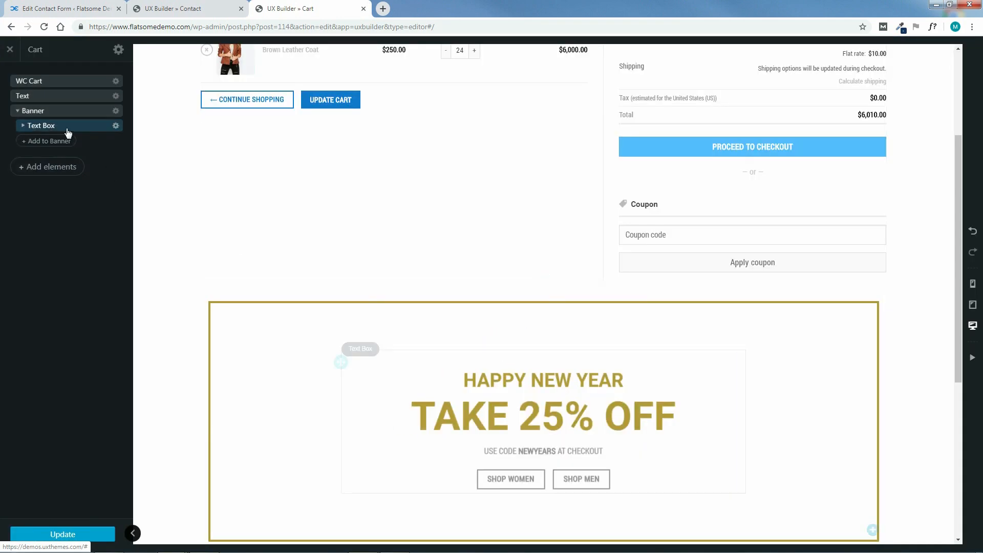
# Move the imported banner above the WC Cart element so it comes first on the page.
pyautogui.click(61, 112)
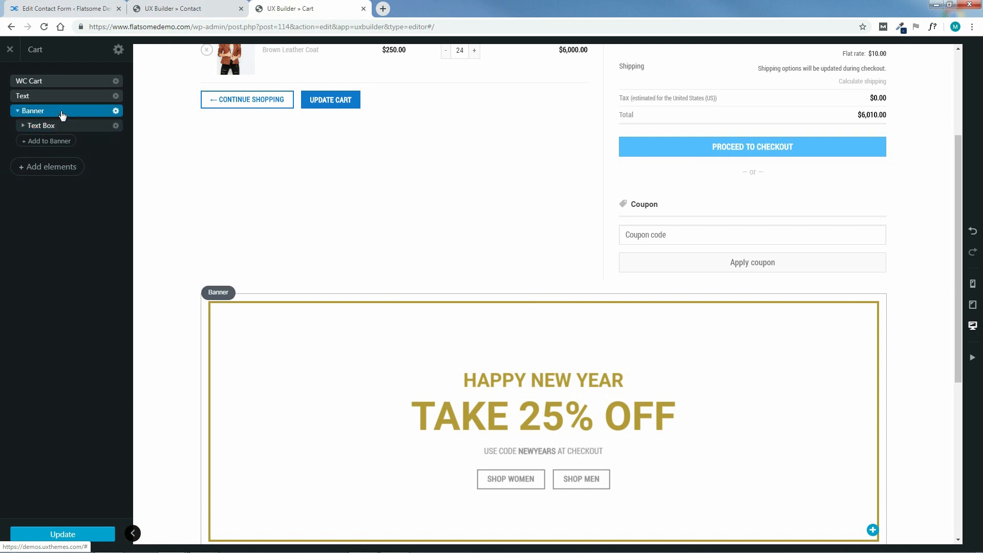
pyautogui.moveTo(63, 115); pyautogui.dragTo(59, 79)
pyautogui.moveTo(953, 279)
pyautogui.mouseDown()
pyautogui.moveTo(953, 247)
pyautogui.moveTo(954, 272)
pyautogui.mouseUp()
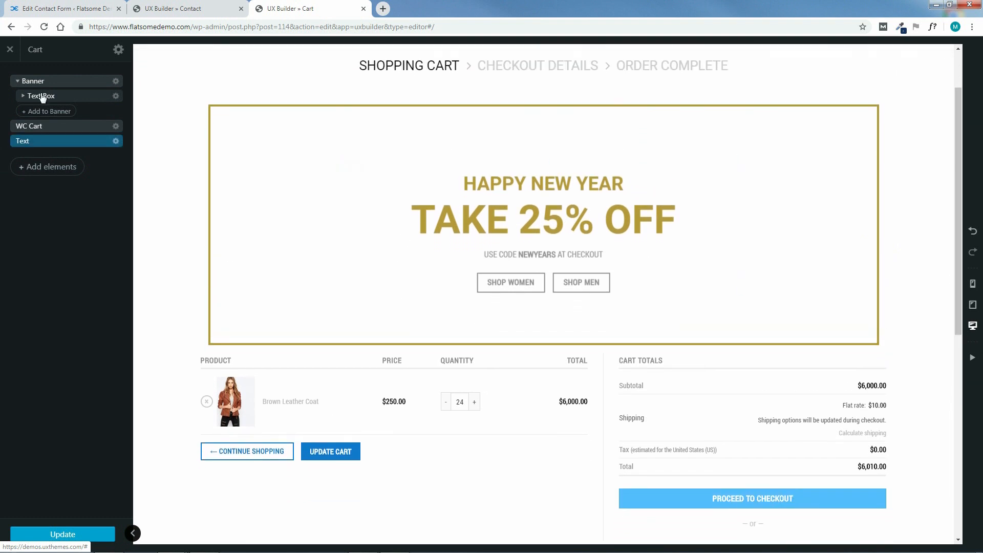
# Open the banner's options and reduce its height to about 341px.
pyautogui.click(28, 84)
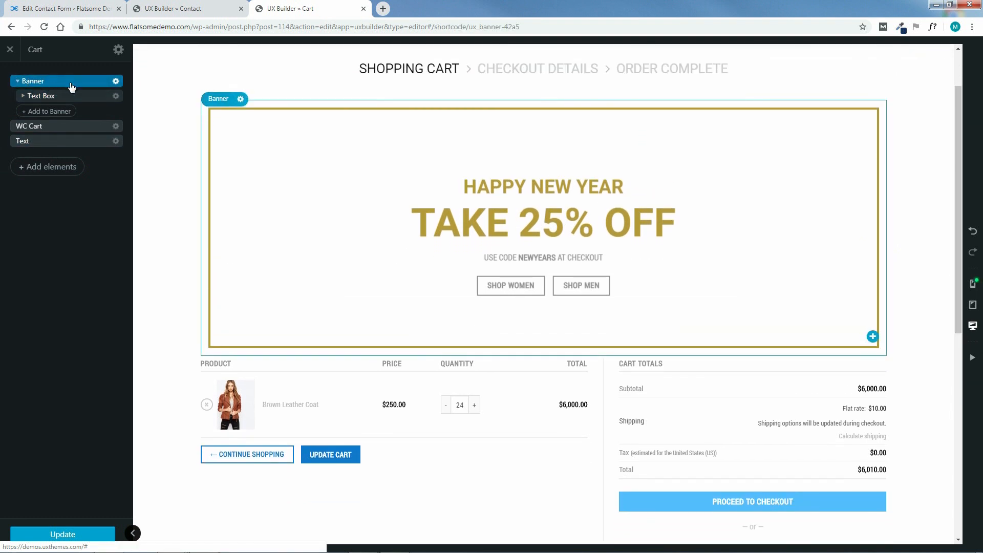
pyautogui.click(67, 82)
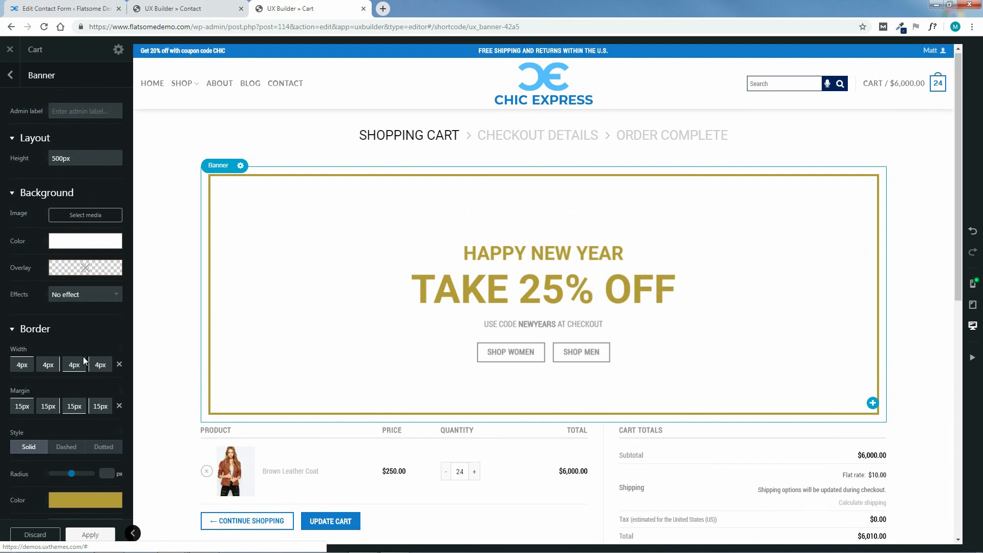
pyautogui.scroll(-3, 97, 332)
pyautogui.scroll(3, 101, 323)
pyautogui.moveTo(69, 160)
pyautogui.moveTo(68, 160); pyautogui.dragTo(1, 191)
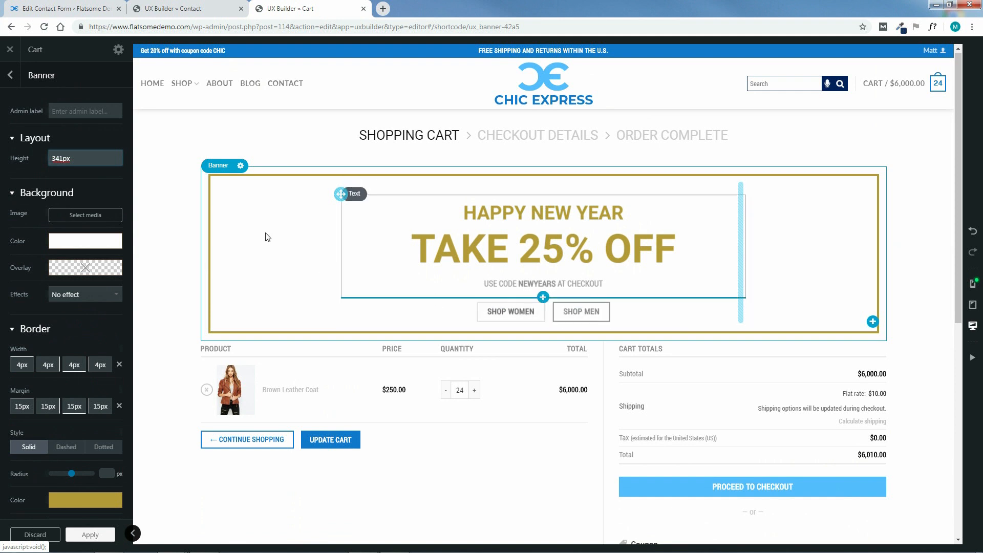
# Open the SHOP WOMEN button's link options, and open the store's Women category page in a separate browser tab.
pyautogui.click(511, 315)
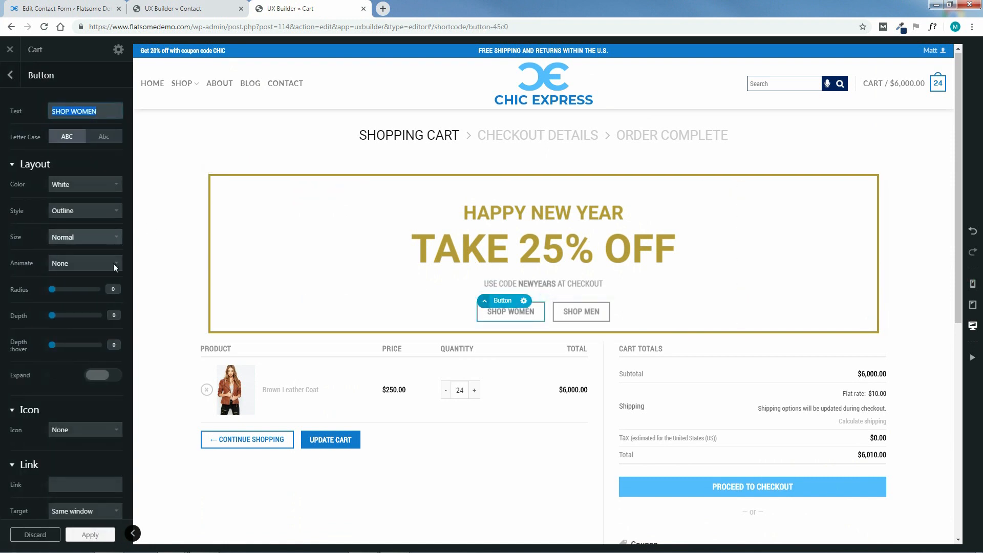
pyautogui.scroll(-3, 110, 220)
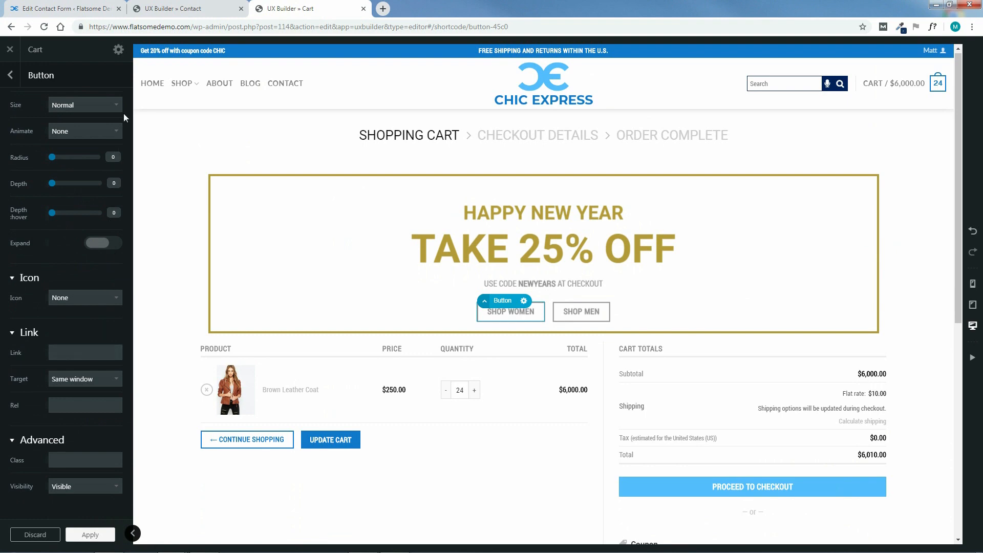
pyautogui.click(150, 6)
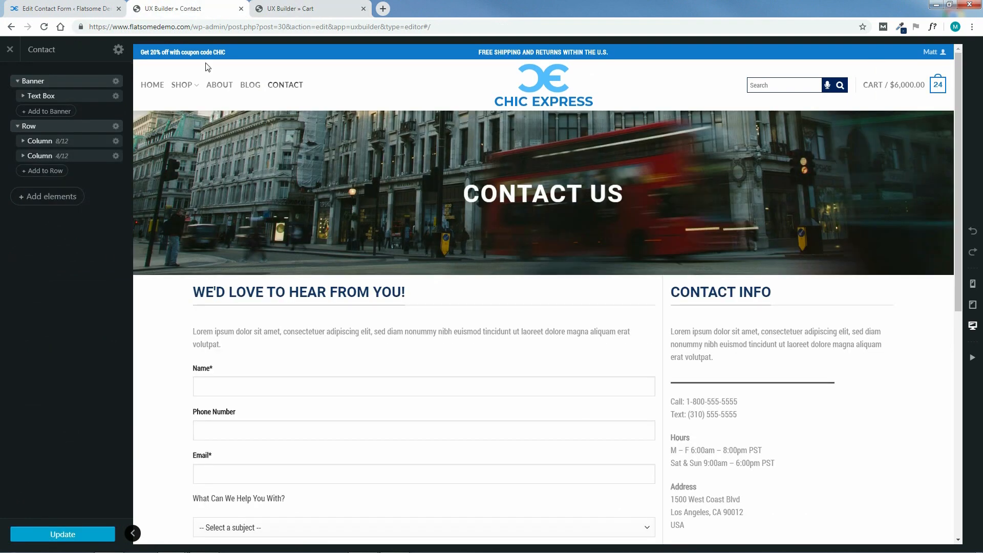
pyautogui.click(67, 7)
pyautogui.moveTo(51, 47)
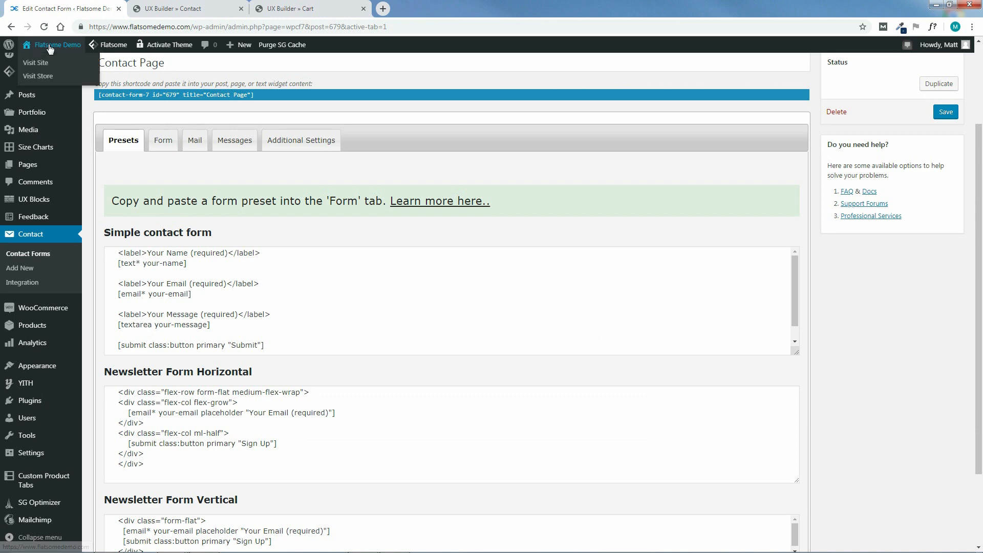
pyautogui.middleClick(37, 65)
pyautogui.click(446, 6)
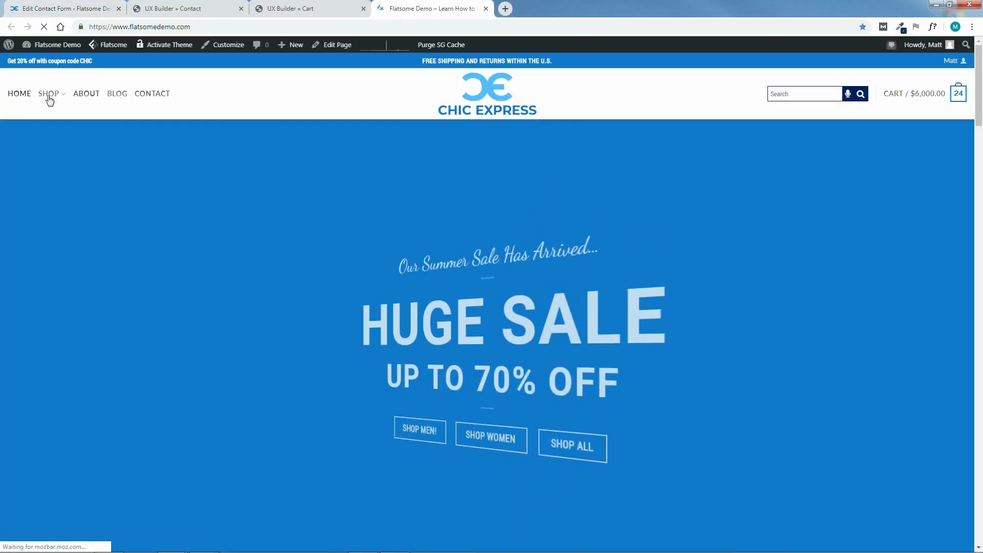
pyautogui.moveTo(50, 99)
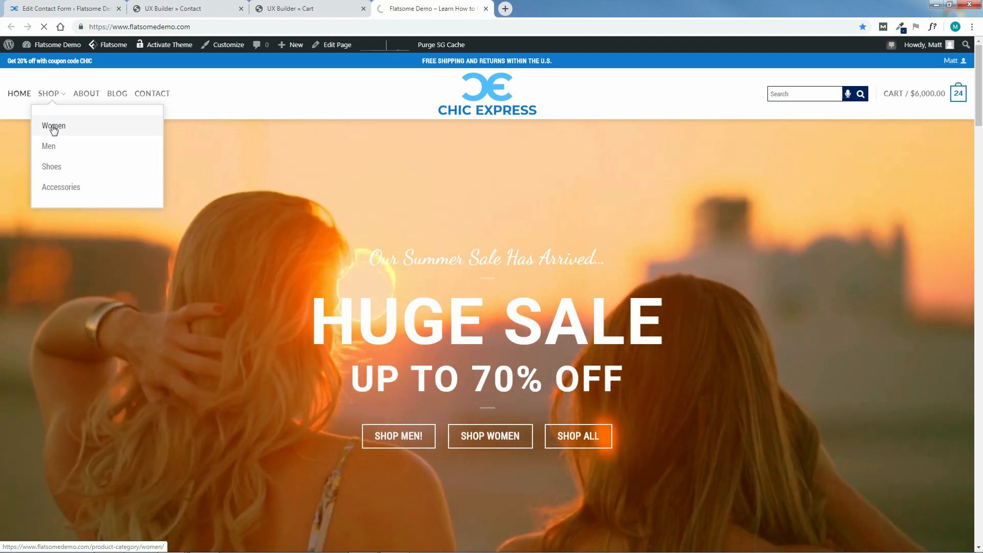
pyautogui.click(53, 130)
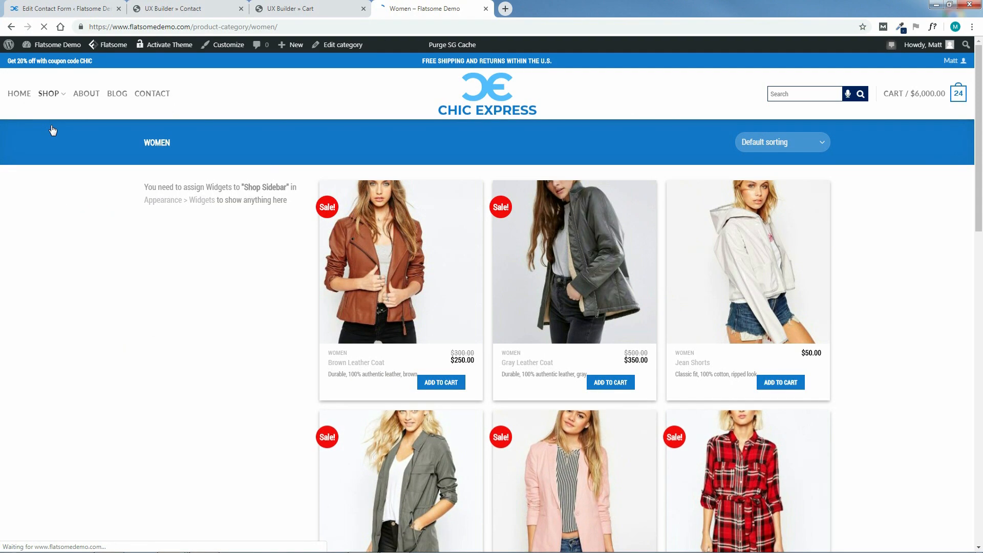
# Copy the Women category page's URL and paste it as the SHOP WOMEN button's link.
pyautogui.moveTo(299, 24); pyautogui.dragTo(149, 23)
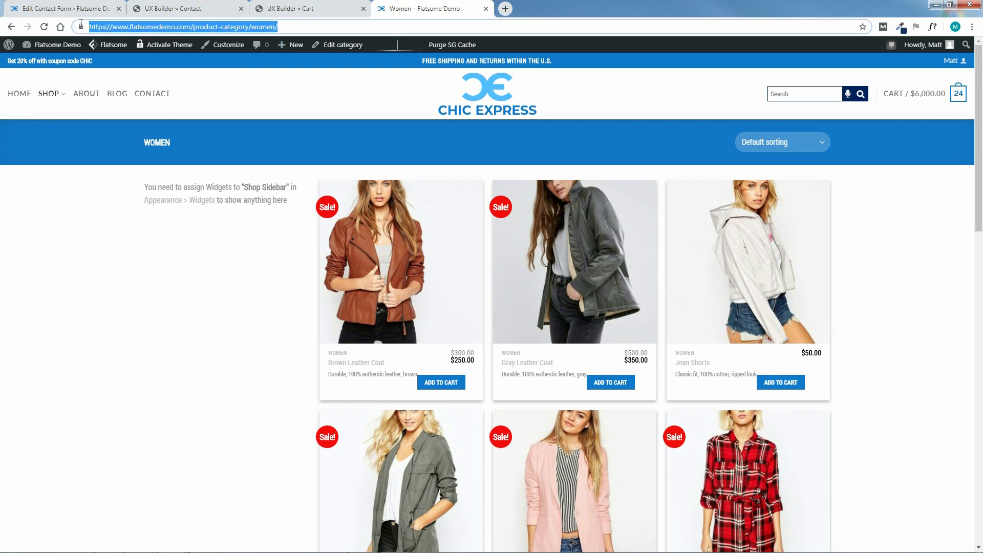
pyautogui.rightClick(206, 28)
pyautogui.click(225, 64)
pyautogui.click(211, 5)
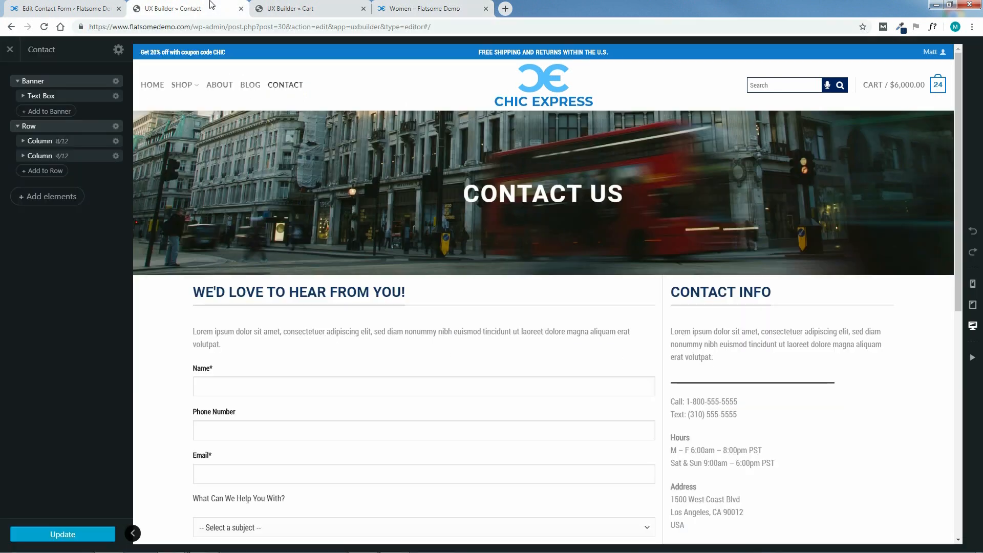
pyautogui.click(262, 5)
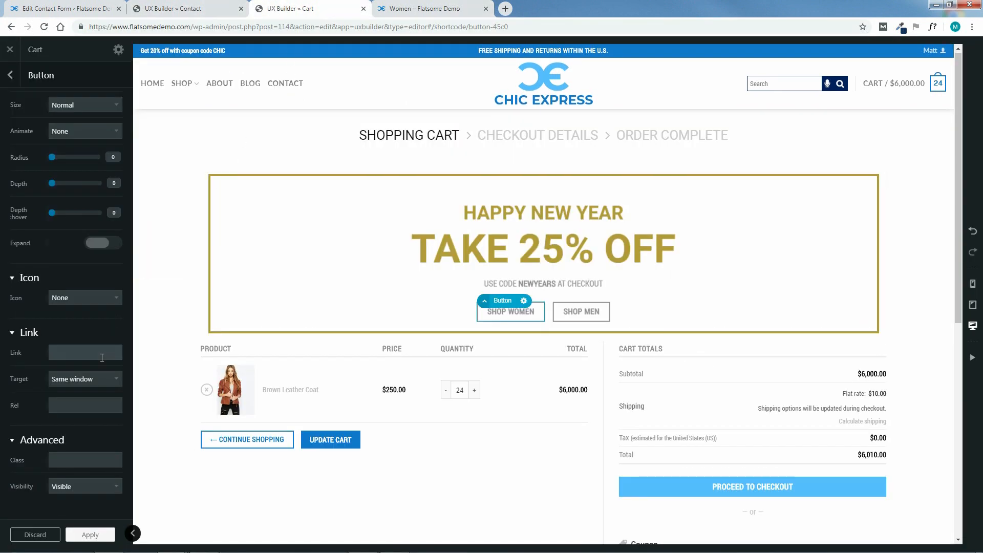
pyautogui.rightClick(80, 351)
pyautogui.click(100, 402)
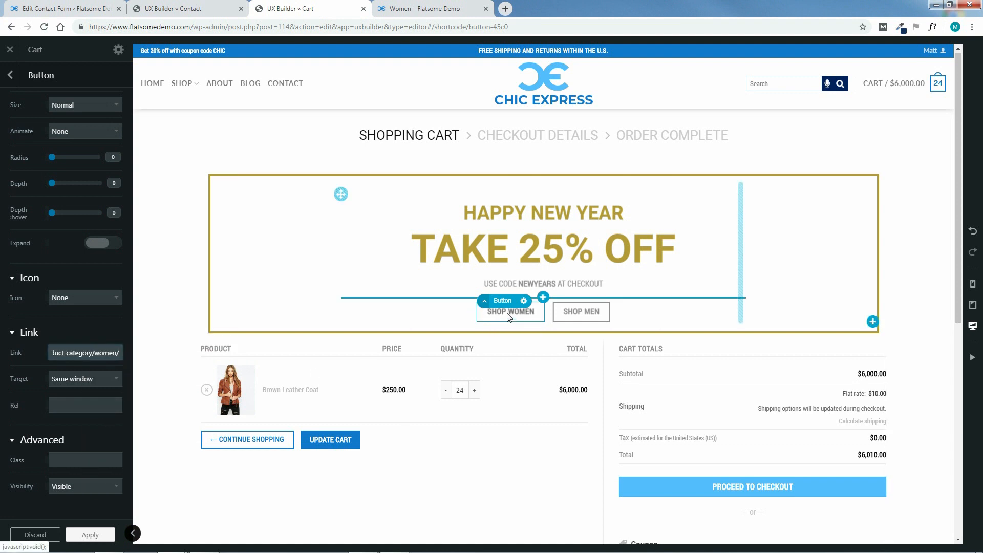
# Open the store's Men category page in the separate browser tab and copy its URL.
pyautogui.click(432, 9)
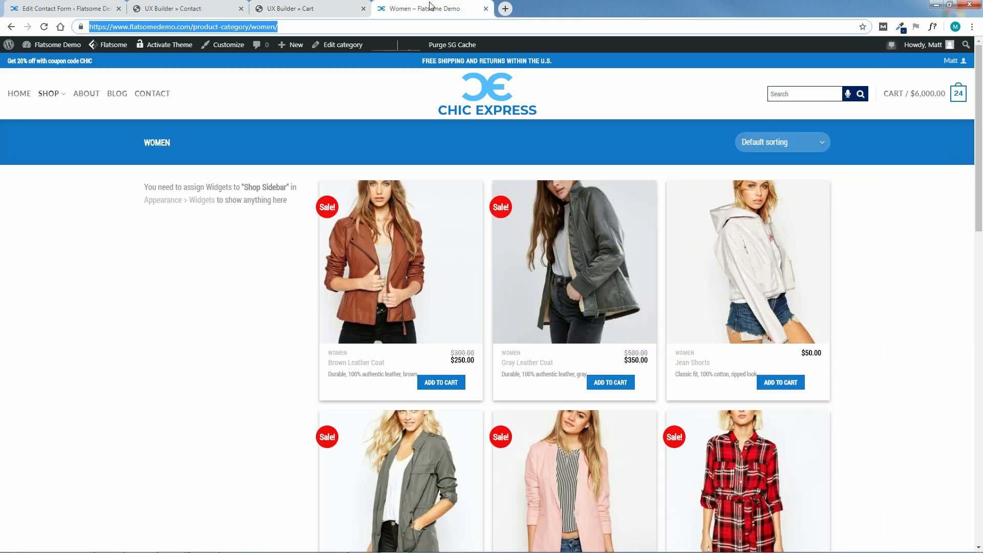
pyautogui.click(314, 4)
pyautogui.click(432, 6)
pyautogui.moveTo(53, 105)
pyautogui.click(54, 150)
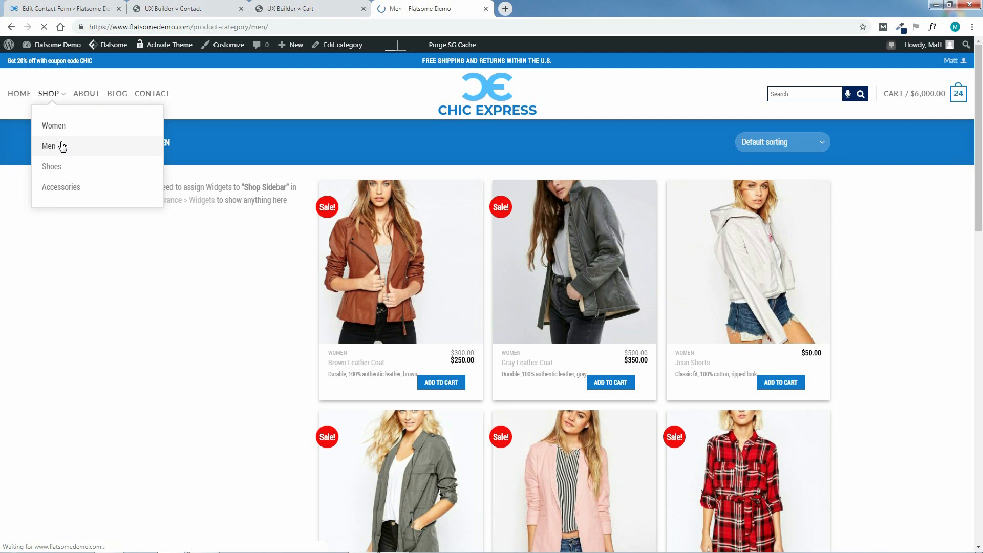
pyautogui.click(97, 26)
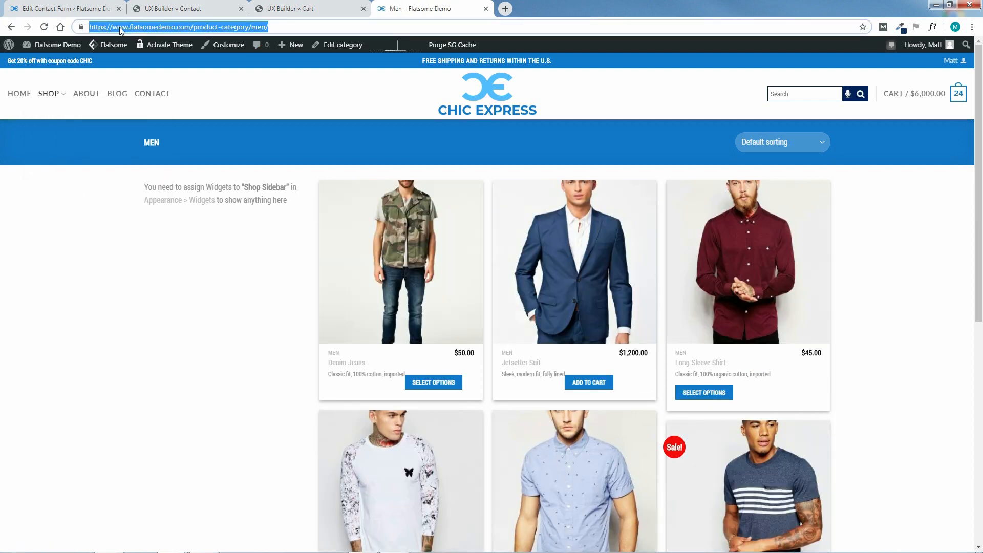
pyautogui.rightClick(121, 30)
pyautogui.click(174, 66)
# Apply the SHOP WOMEN button's link in the cart builder, and set the SHOP MEN button's link to the copied Men category URL.
pyautogui.click(279, 9)
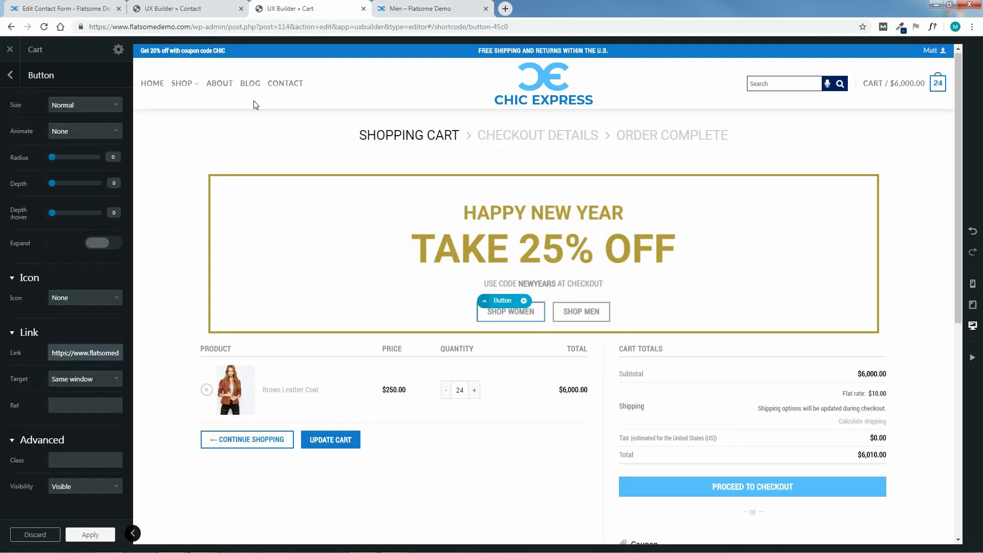
pyautogui.click(90, 535)
pyautogui.click(93, 157)
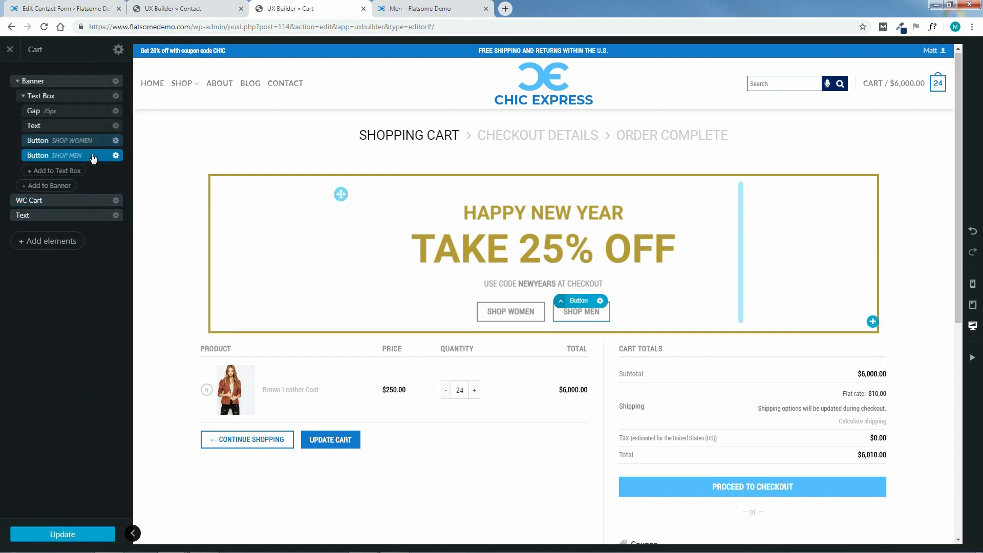
pyautogui.click(92, 157)
pyautogui.scroll(-2, 97, 409)
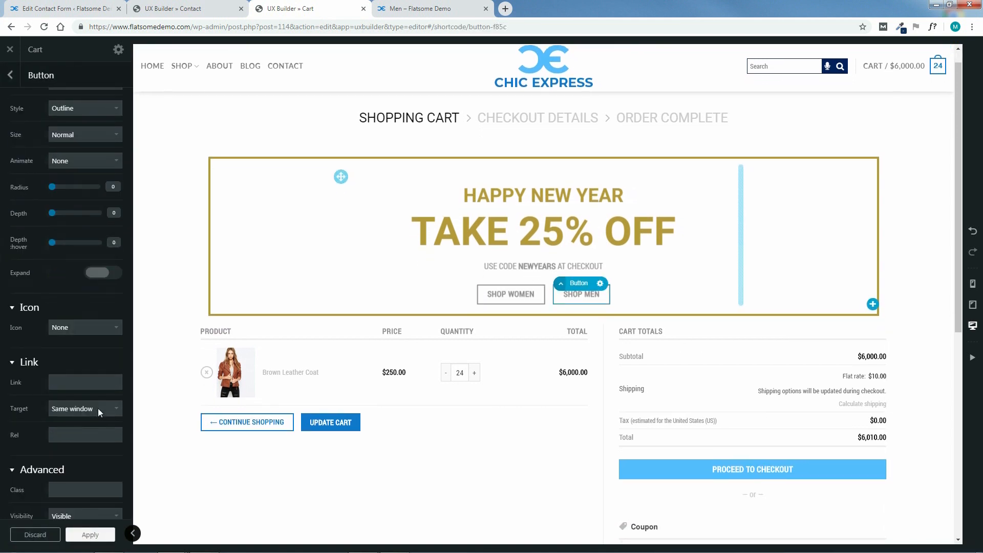
pyautogui.rightClick(74, 381)
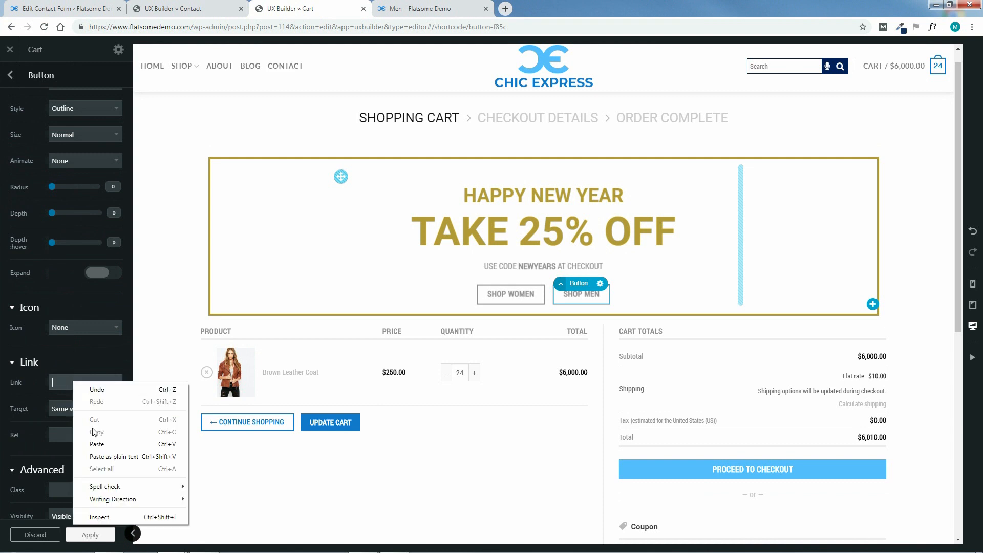
pyautogui.click(97, 444)
pyautogui.click(93, 534)
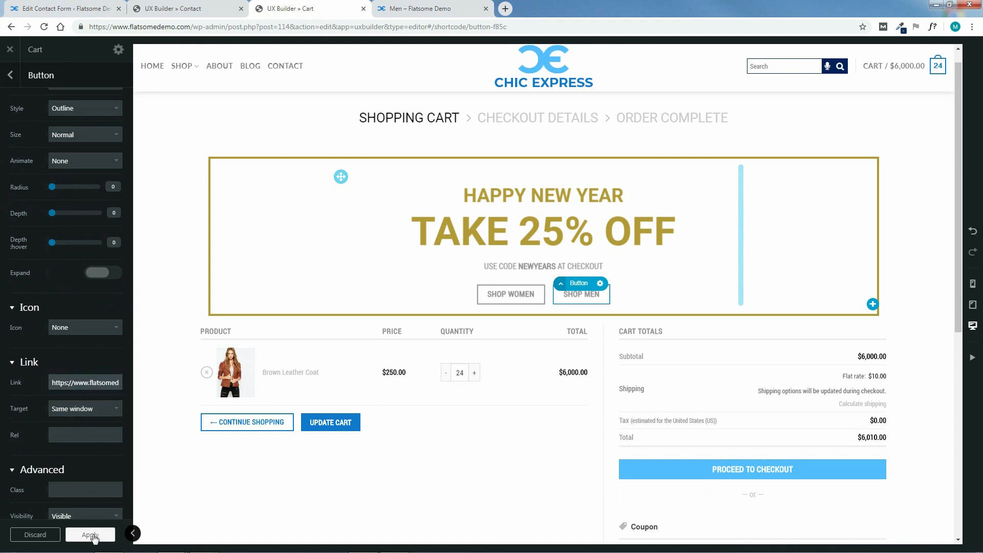
# Update the cart page and test the SHOP WOMEN and SHOP MEN links on the live page, returning to the cart.
pyautogui.click(62, 534)
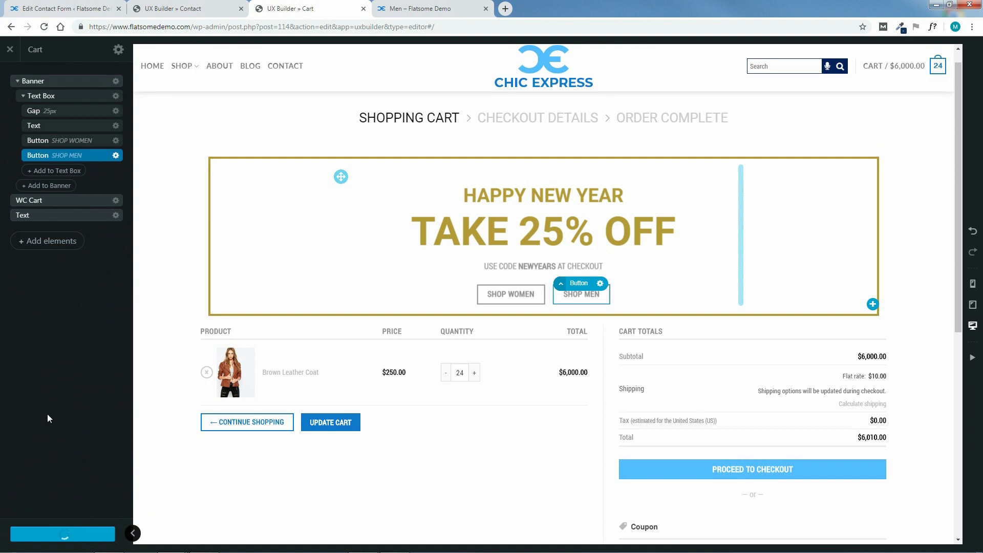
pyautogui.click(10, 51)
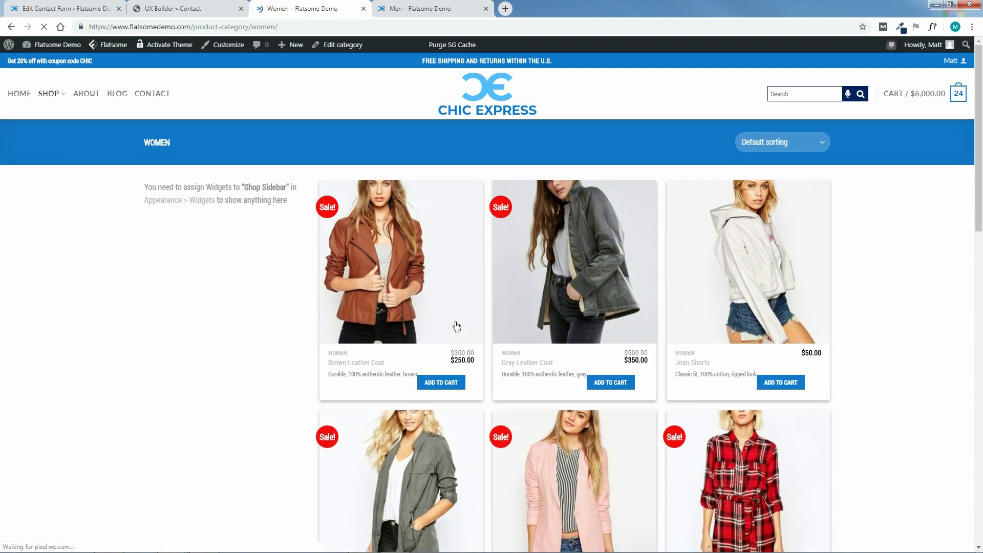
pyautogui.click(10, 28)
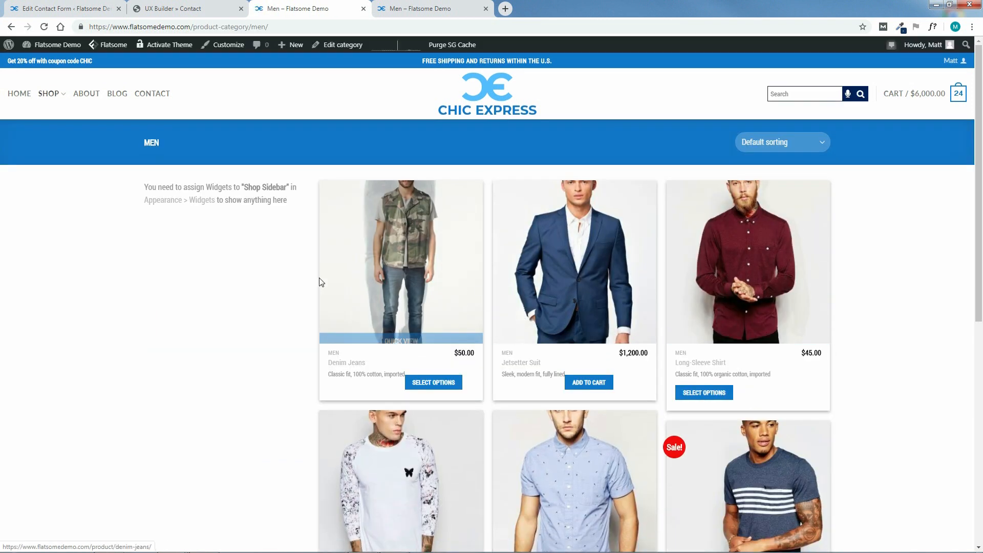
pyautogui.click(11, 28)
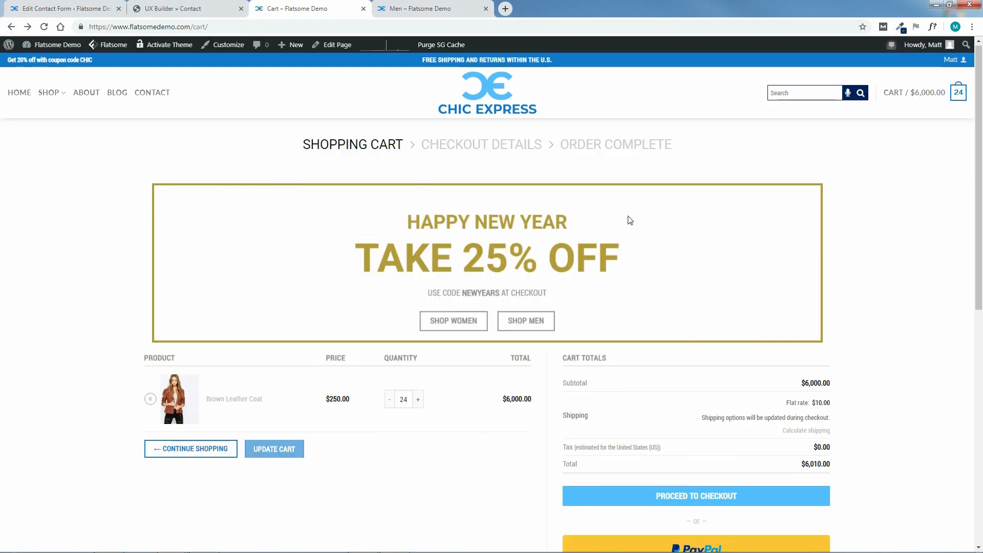
# Review the live cart page, and proceed to checkout to open the Checkout page in UX Builder.
pyautogui.moveTo(979, 186); pyautogui.dragTo(969, 136)
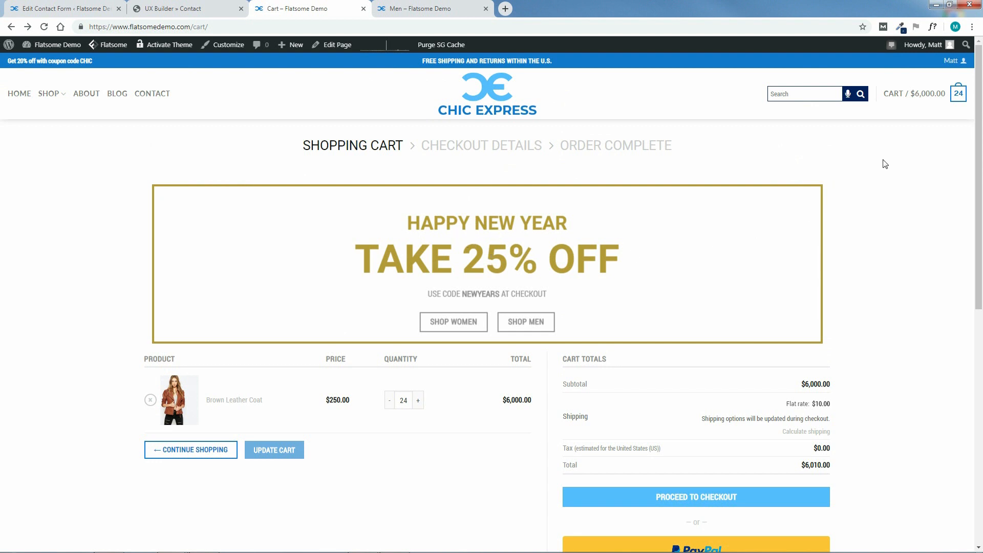
pyautogui.moveTo(978, 287); pyautogui.dragTo(978, 332)
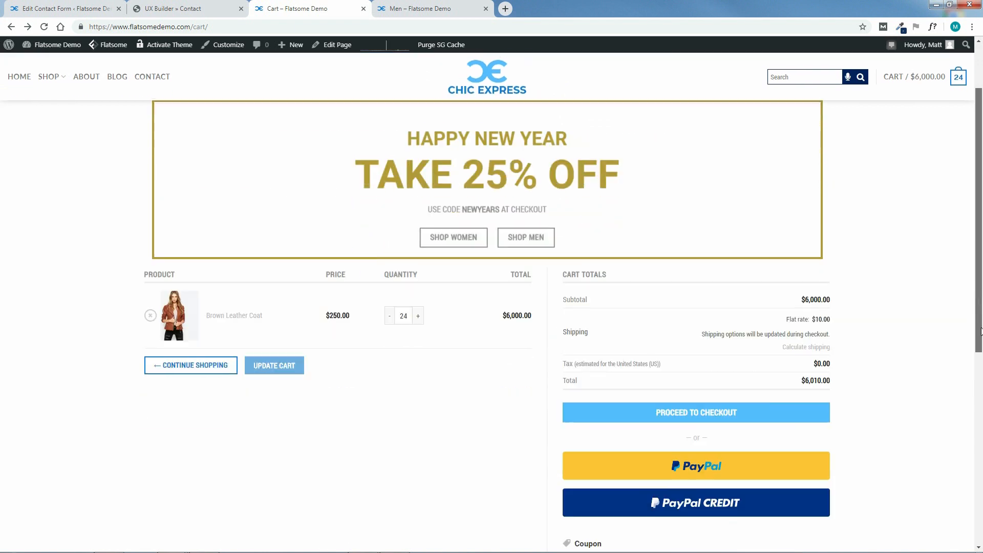
pyautogui.click(690, 408)
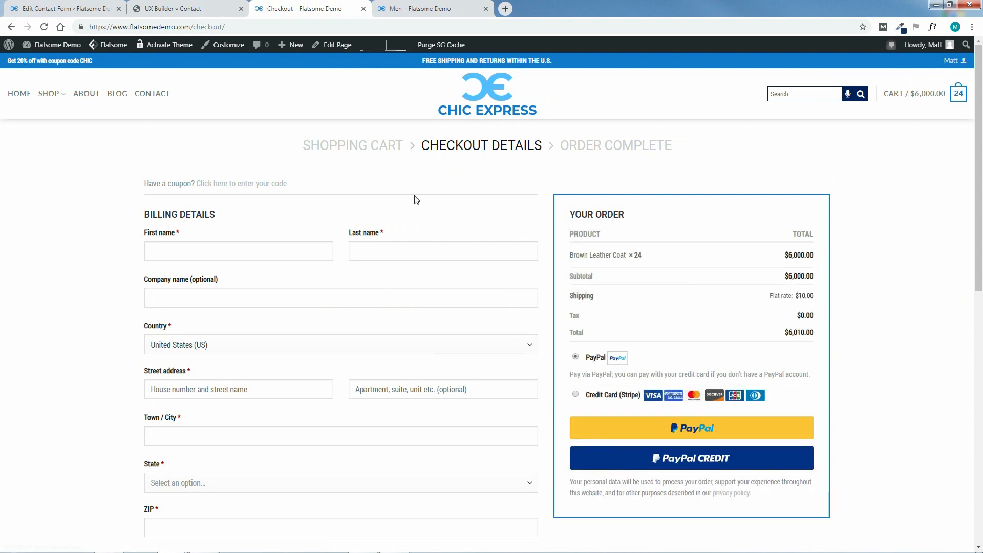
pyautogui.moveTo(331, 45)
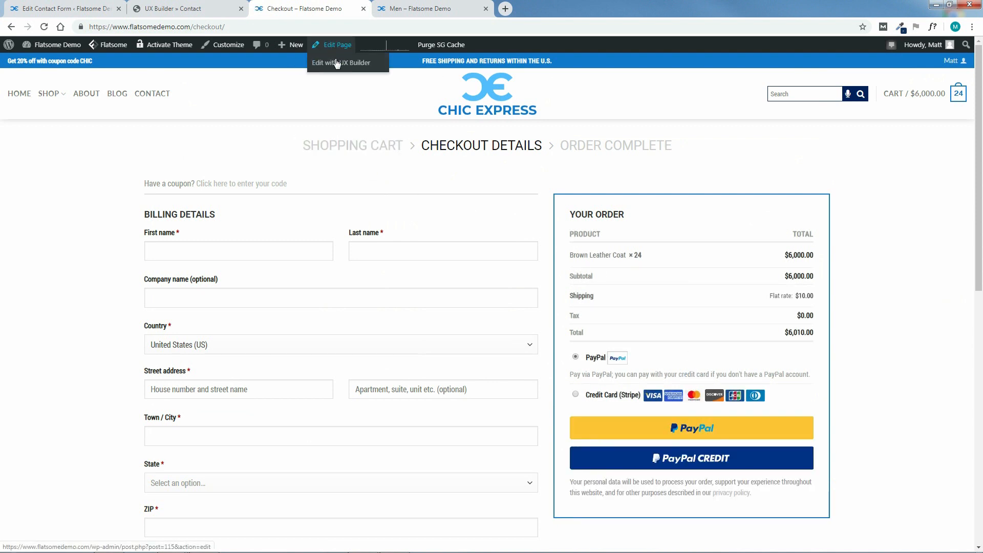
pyautogui.click(338, 65)
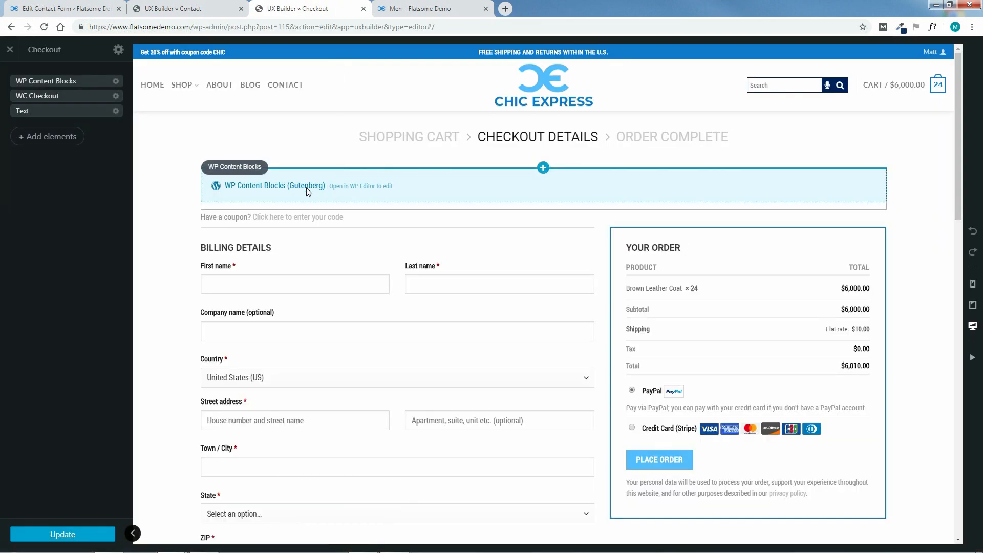
# Preview Christmas Banner Framed from Flatsome Studio's Campaigns layouts and import it above the WP Content Blocks element on the checkout page.
pyautogui.click(543, 168)
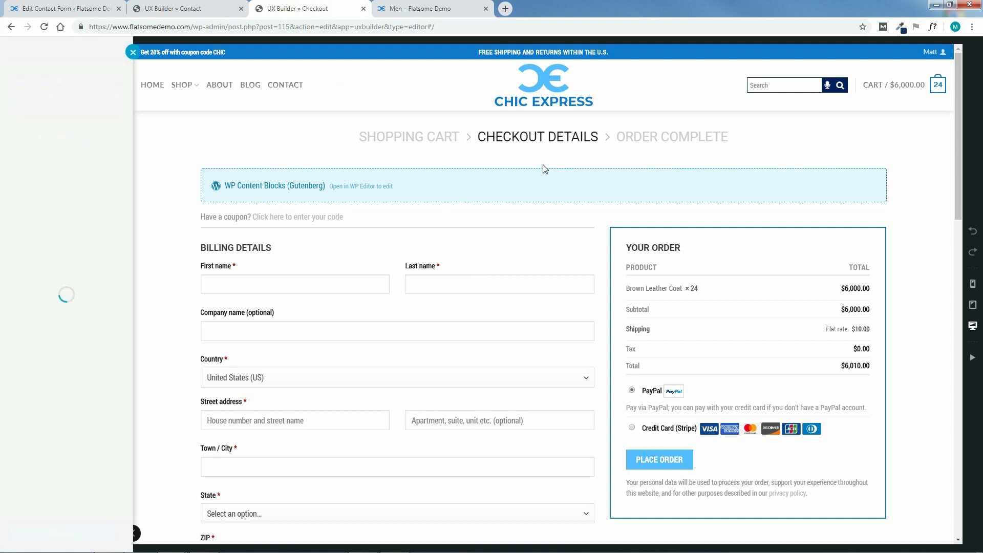
pyautogui.click(67, 101)
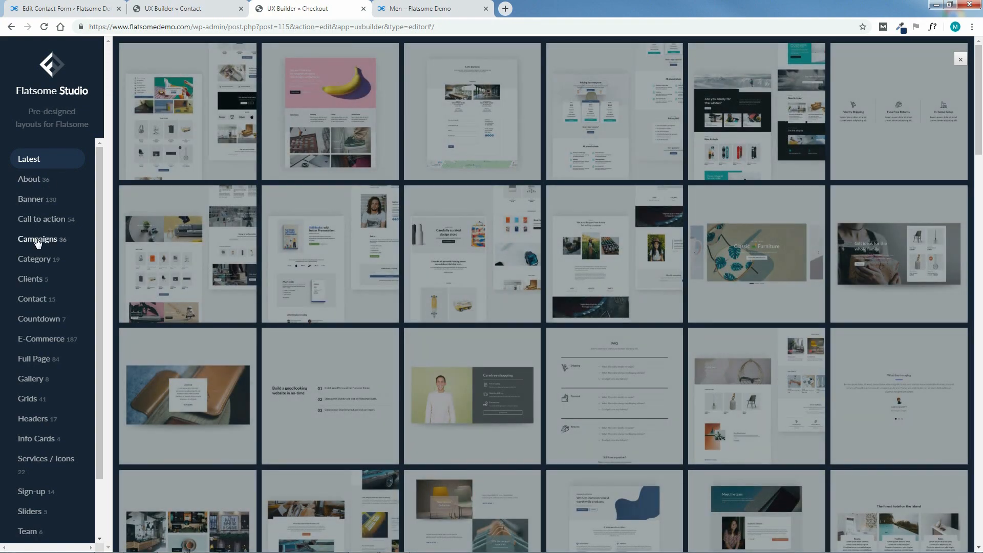
pyautogui.click(32, 239)
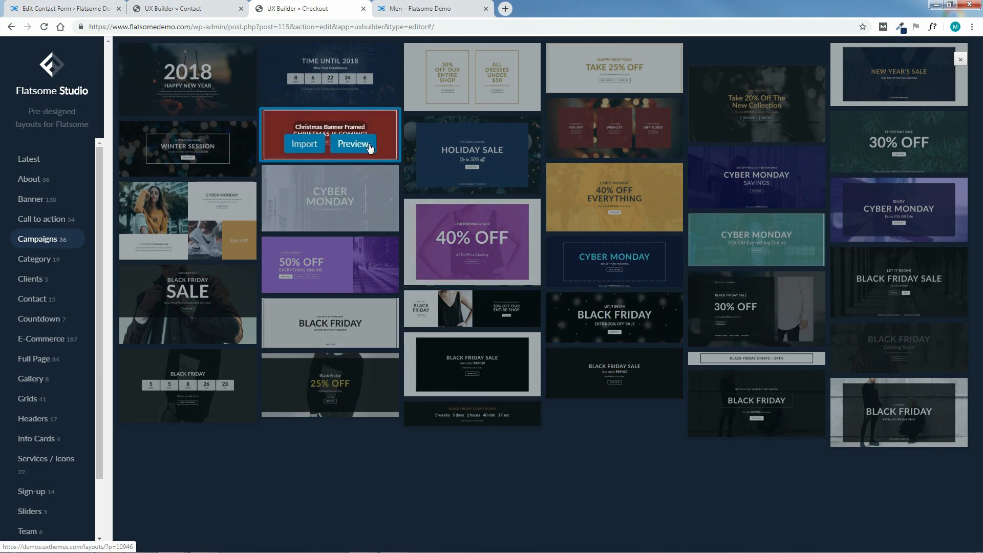
pyautogui.click(350, 145)
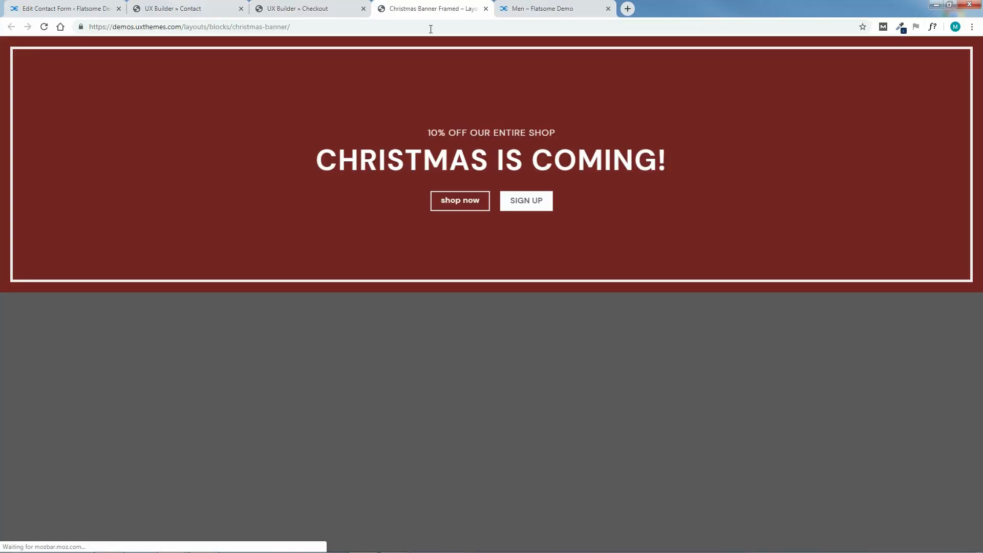
pyautogui.click(485, 9)
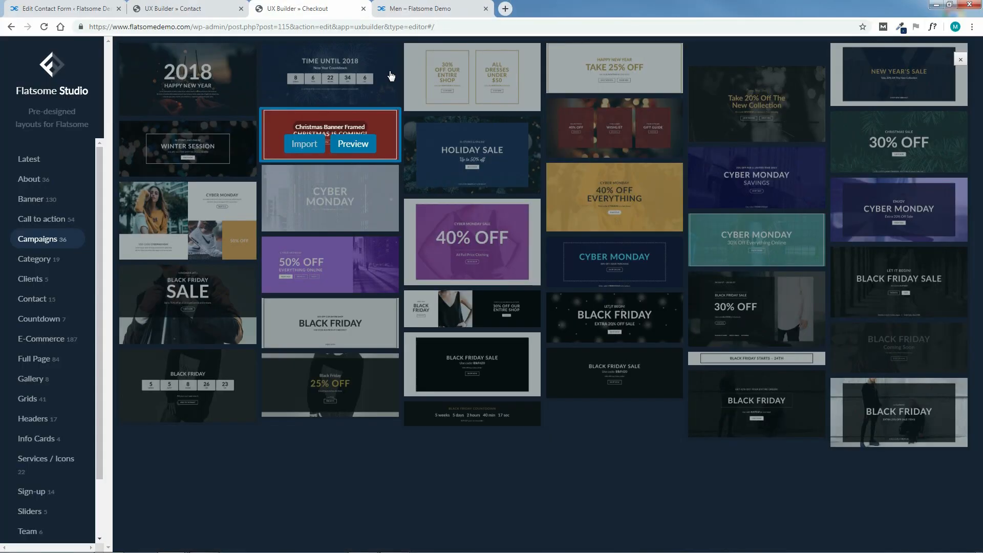
pyautogui.click(305, 144)
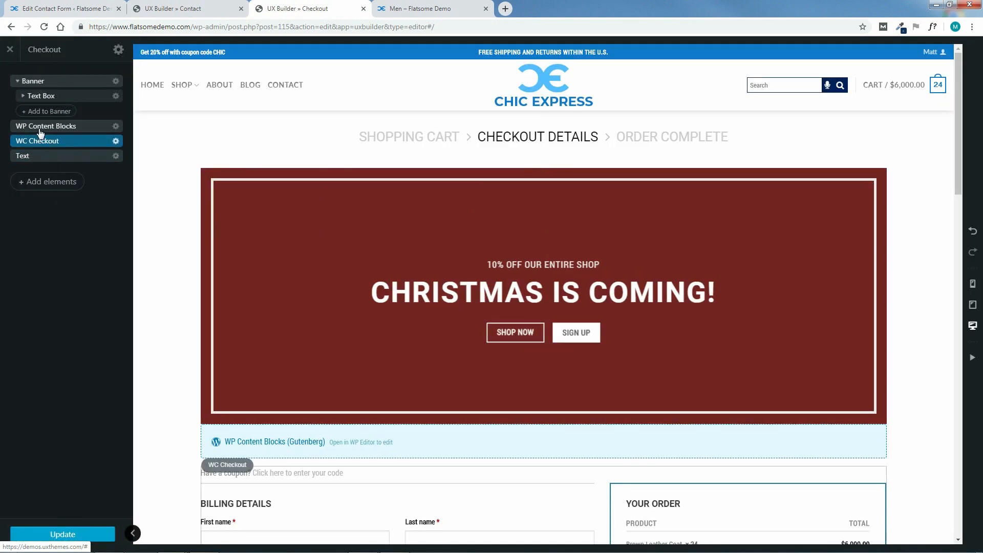
# Reduce the Christmas banner's height to about 312px, and update the checkout page, exiting to its live view.
pyautogui.click(69, 86)
pyautogui.moveTo(66, 158); pyautogui.dragTo(0, 169)
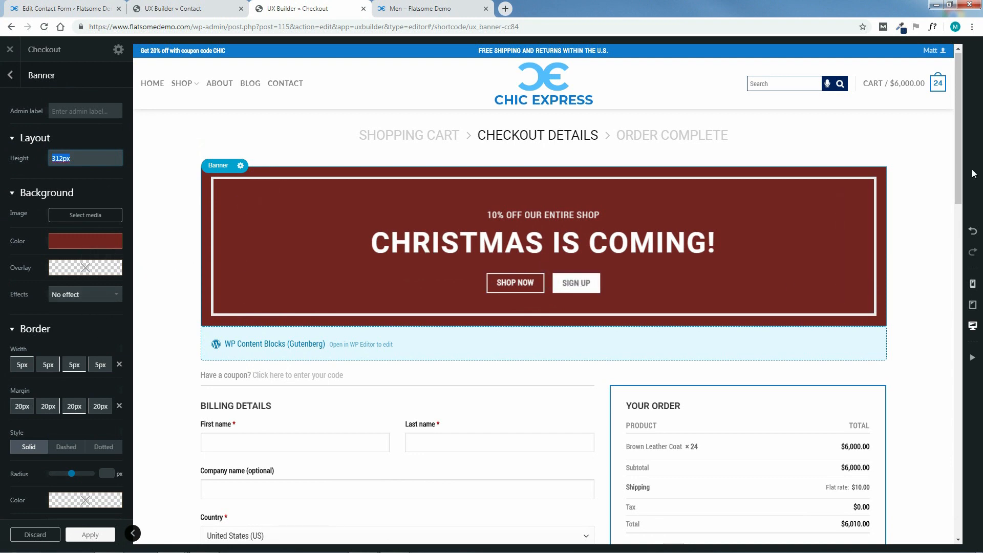
pyautogui.moveTo(959, 160); pyautogui.dragTo(977, 123)
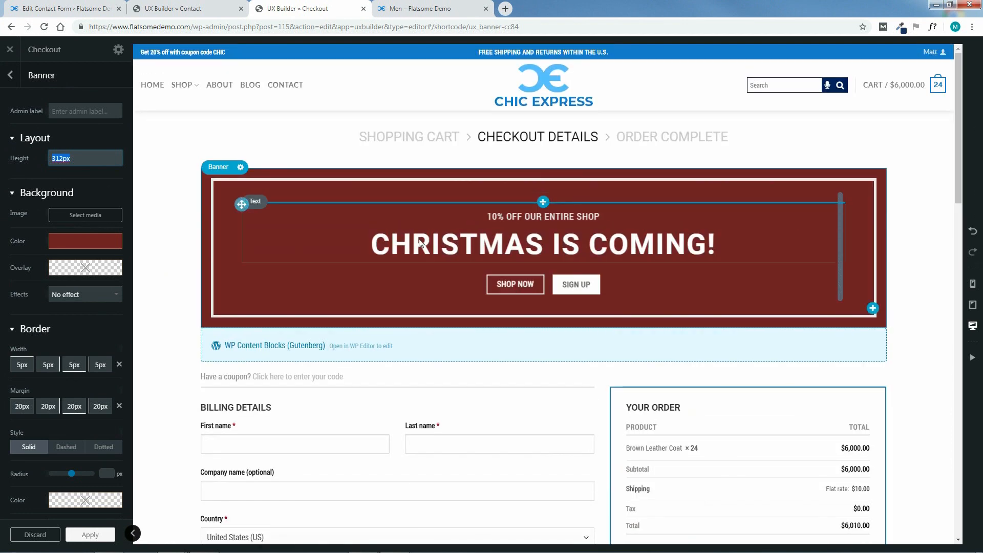
pyautogui.click(91, 535)
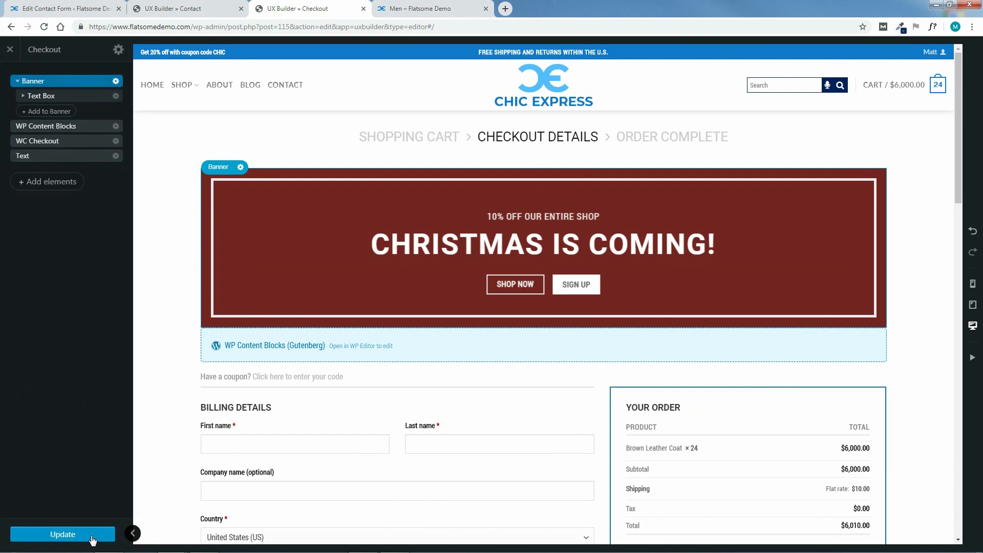
pyautogui.click(70, 536)
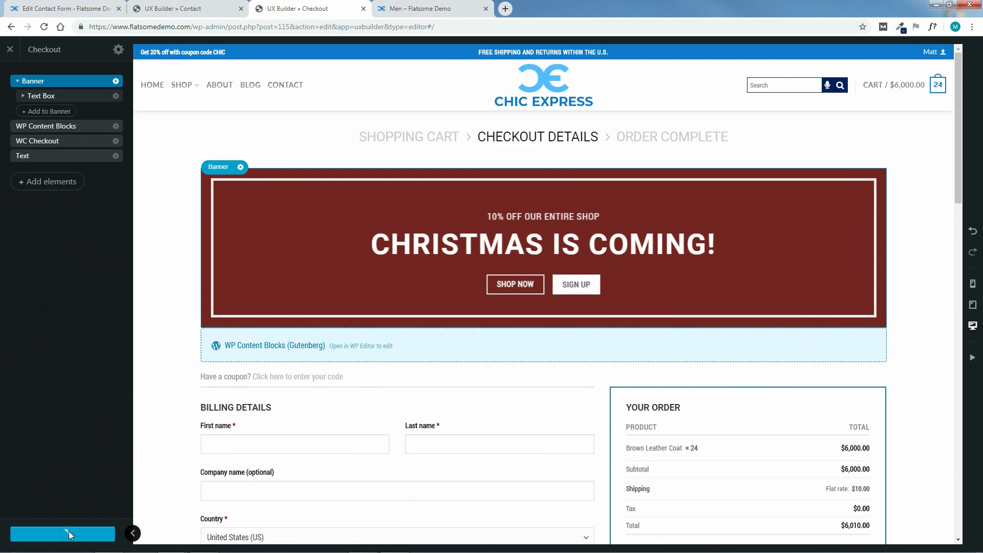
pyautogui.click(11, 50)
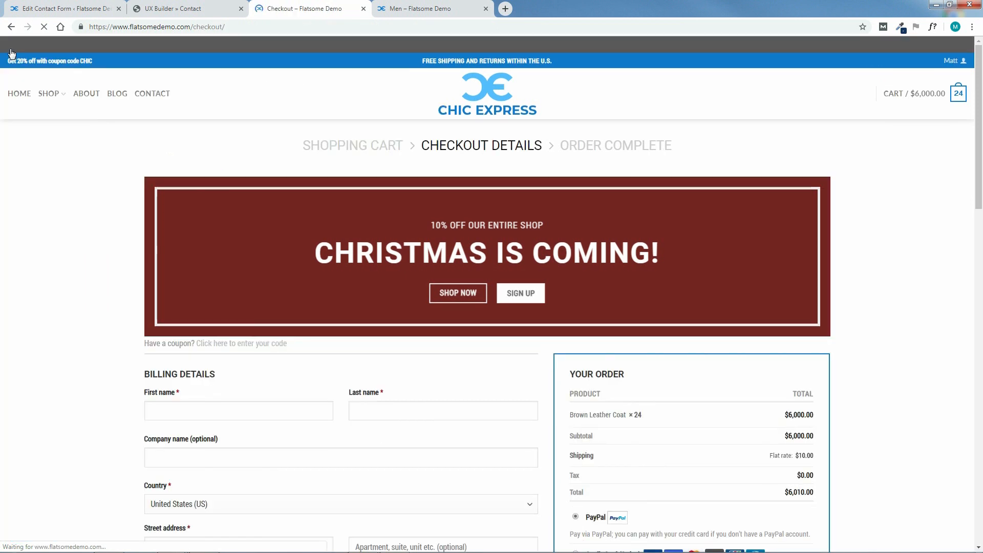
# Open the customizer's Checkout layout settings, try the Simple layout, and switch to Focused, reviewing the form in the preview.
pyautogui.moveTo(222, 49)
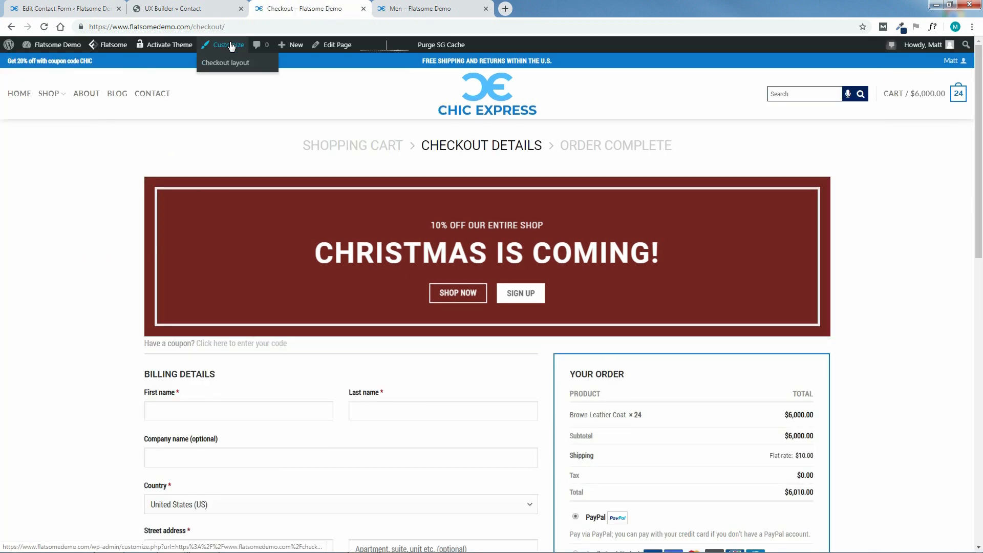
pyautogui.click(225, 62)
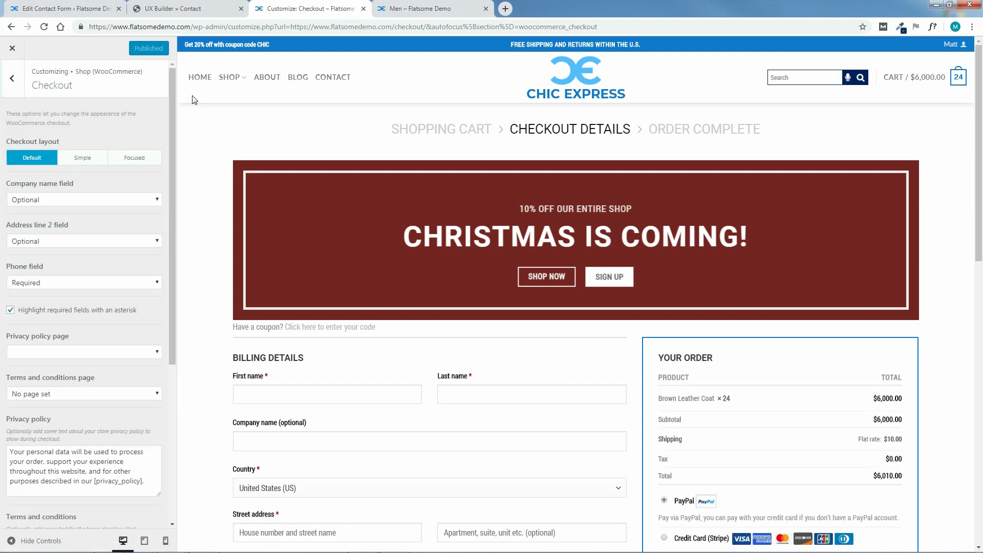
pyautogui.click(80, 163)
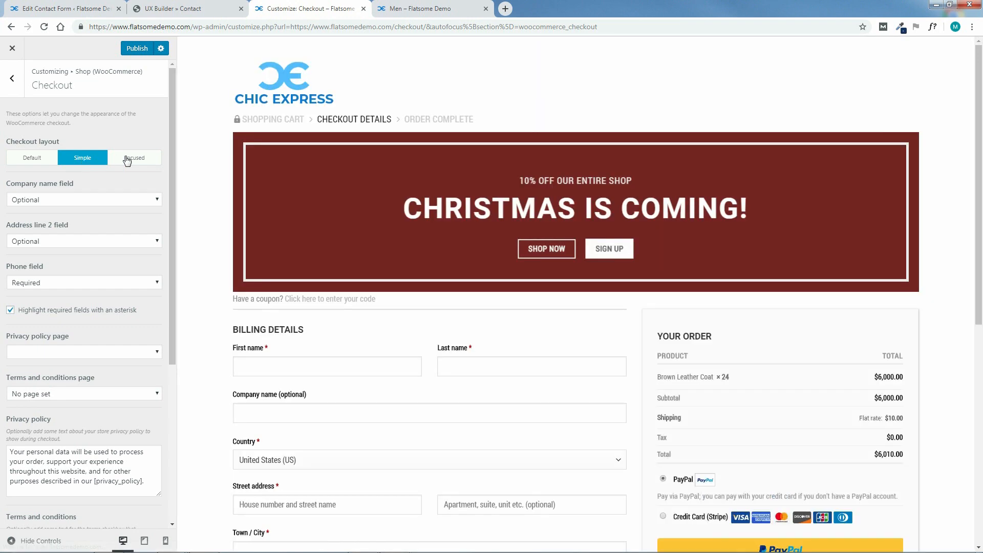
pyautogui.click(136, 159)
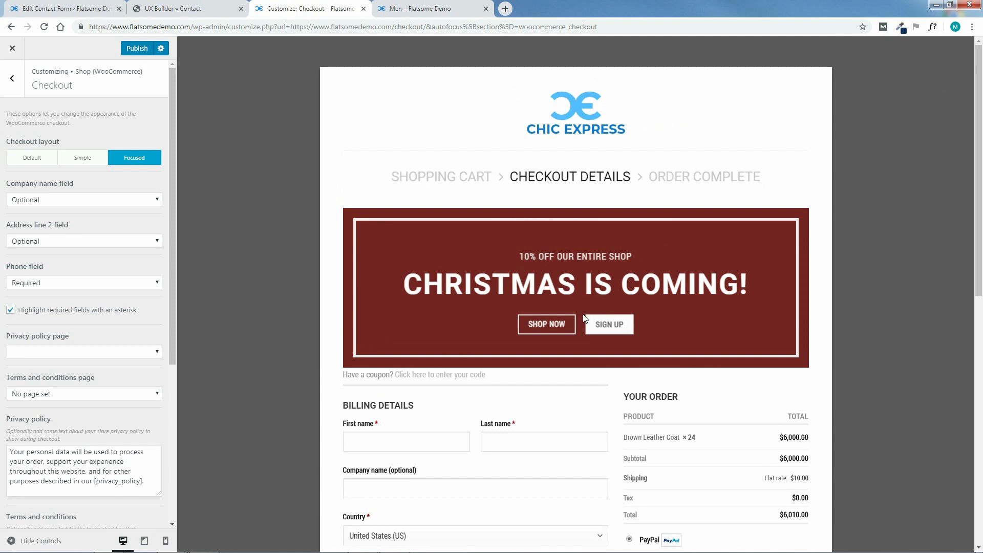
pyautogui.moveTo(979, 174); pyautogui.dragTo(980, 310)
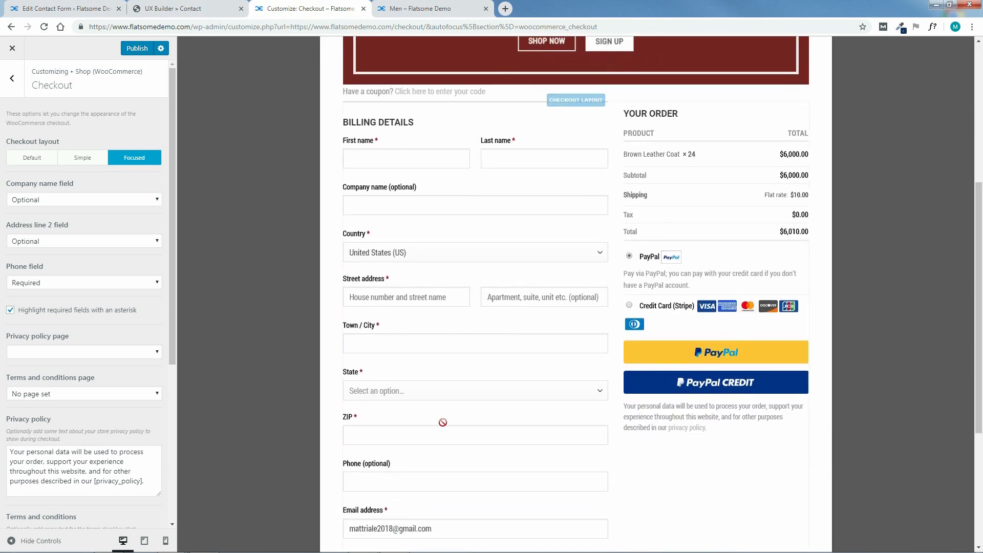
pyautogui.scroll(-3, 980, 400)
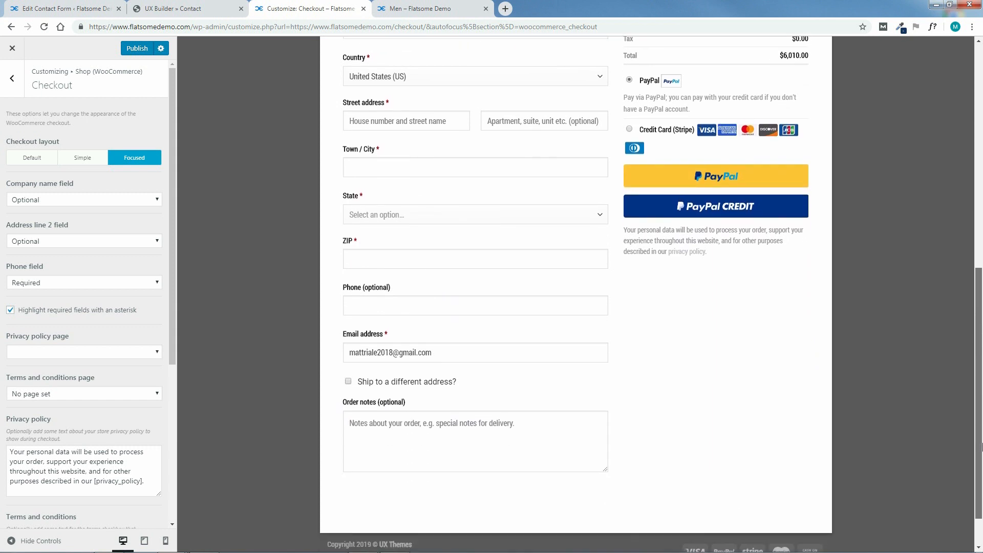
pyautogui.scroll(3, 979, 413)
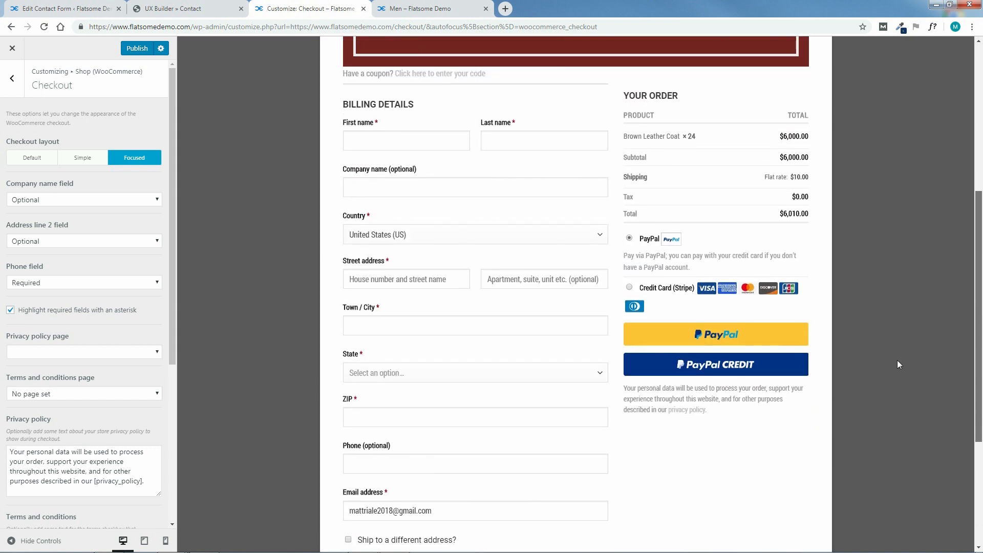
# Try the Company name field as Hidden and Required, set it back to Optional, and keep required fields highlighted with an asterisk.
pyautogui.click(64, 200)
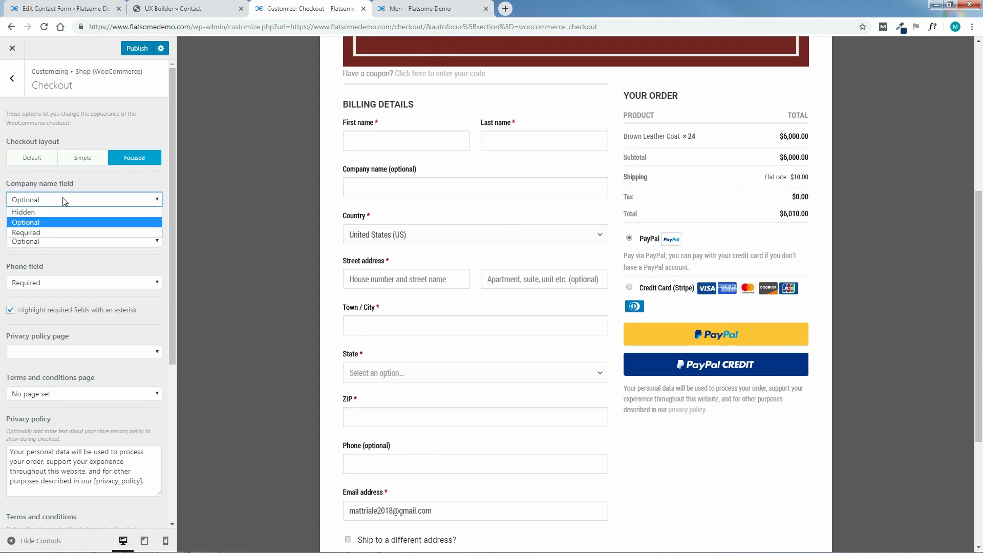
pyautogui.click(62, 211)
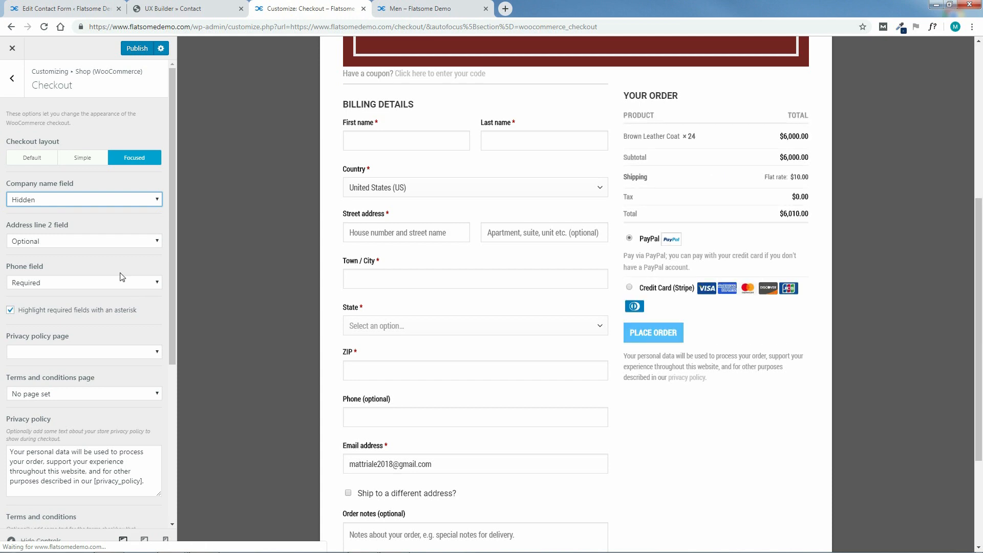
pyautogui.click(79, 202)
pyautogui.click(65, 232)
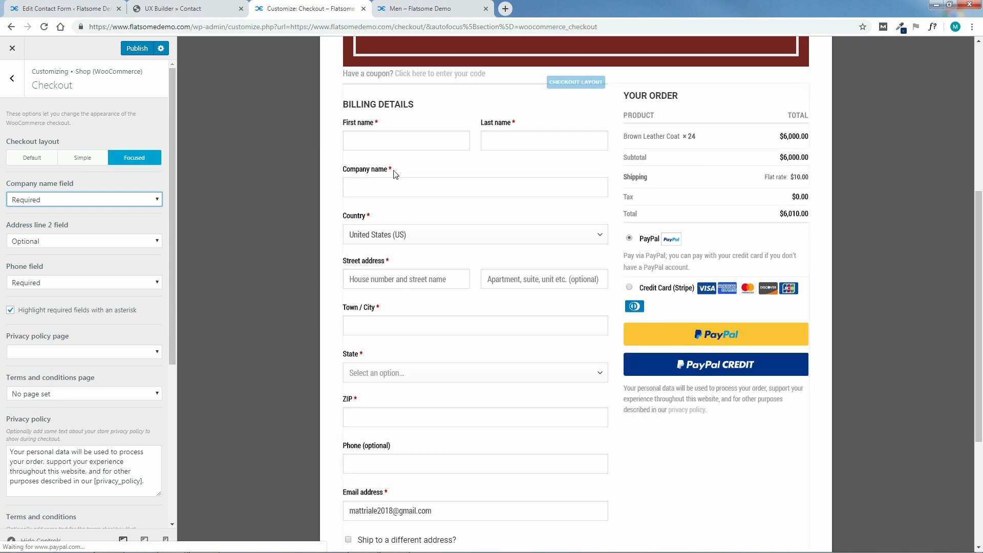
pyautogui.click(106, 201)
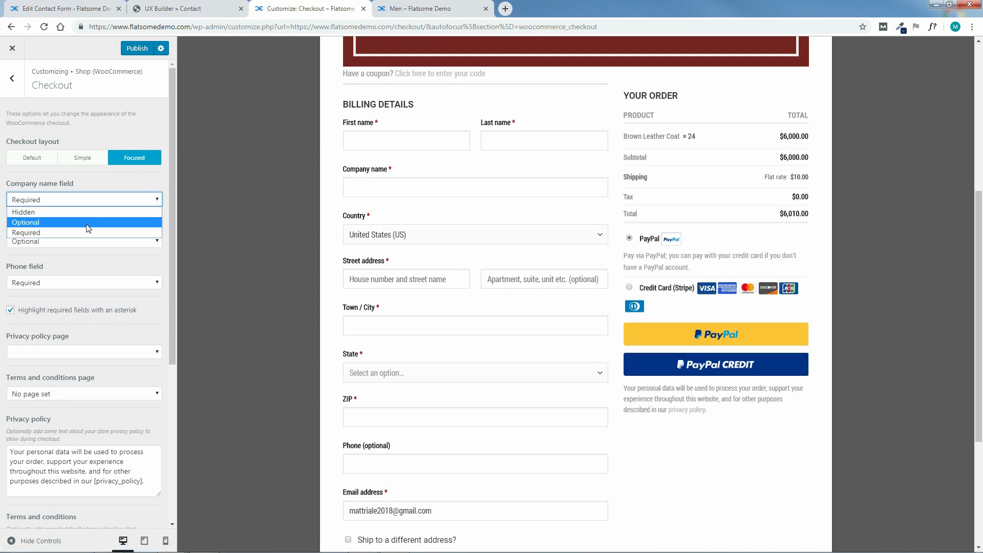
pyautogui.click(88, 224)
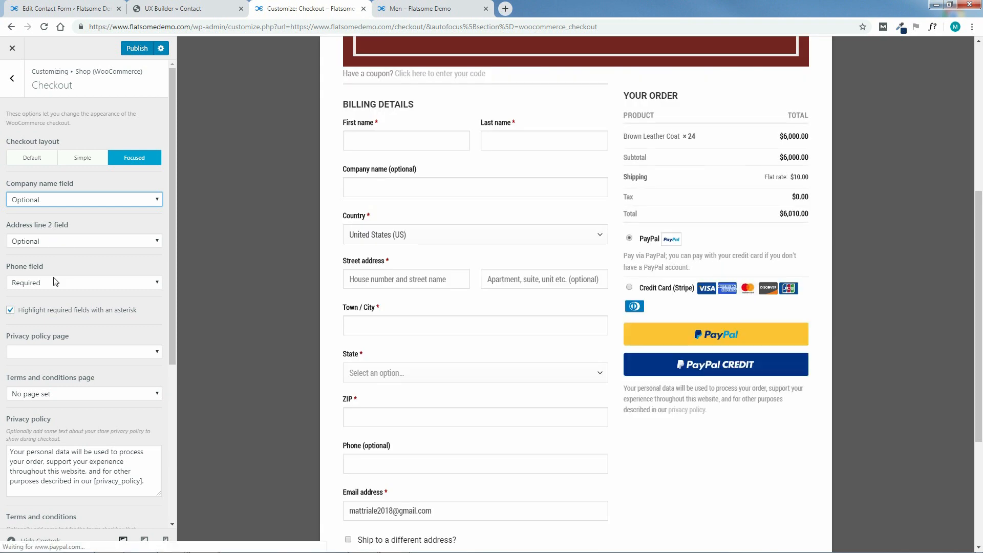
pyautogui.click(21, 314)
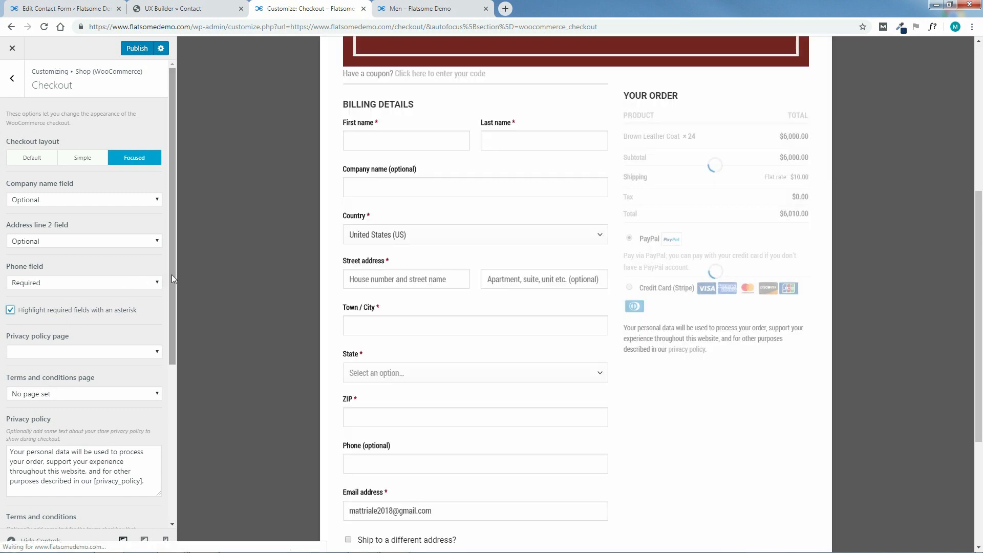
# Set the Privacy policy page to About in the Checkout settings.
pyautogui.moveTo(171, 275); pyautogui.dragTo(176, 355)
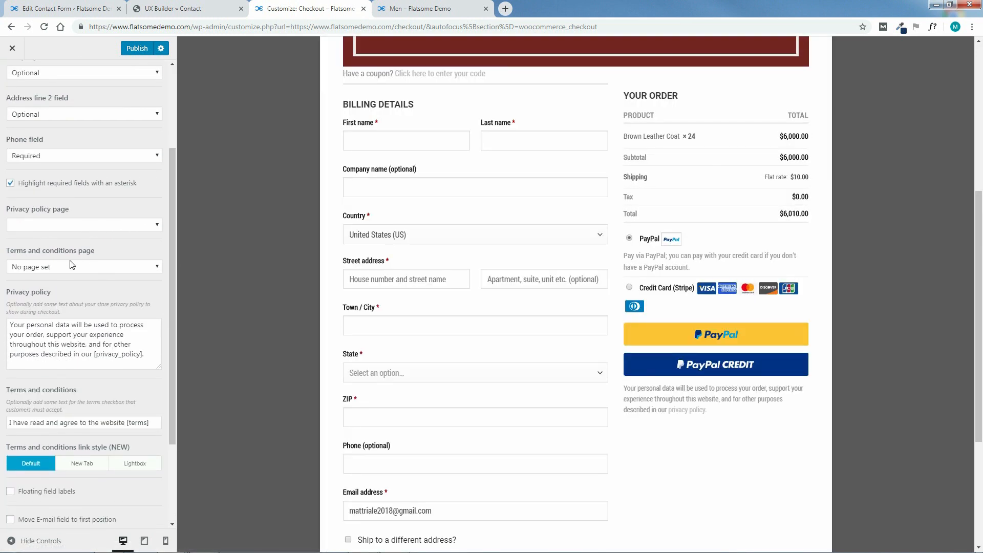
pyautogui.click(92, 225)
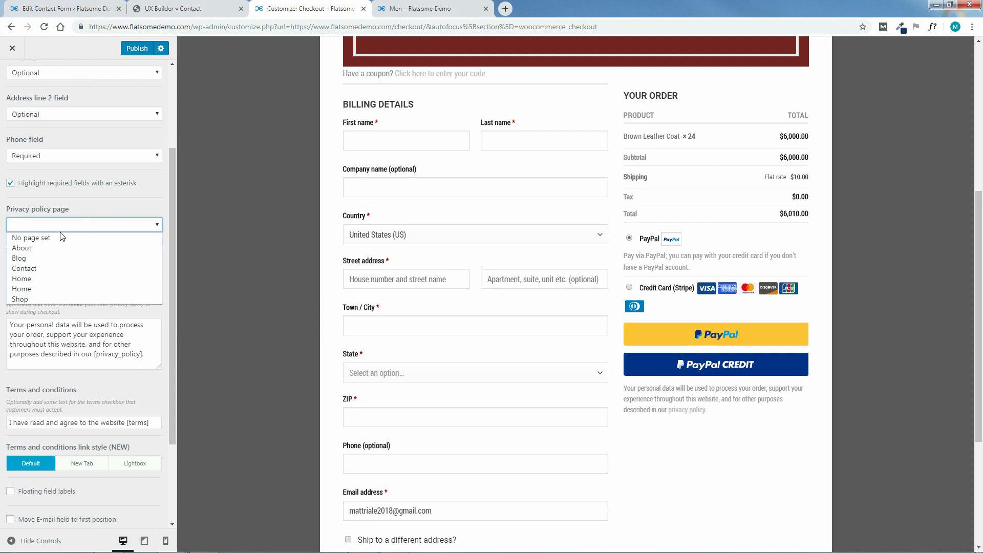
pyautogui.click(22, 247)
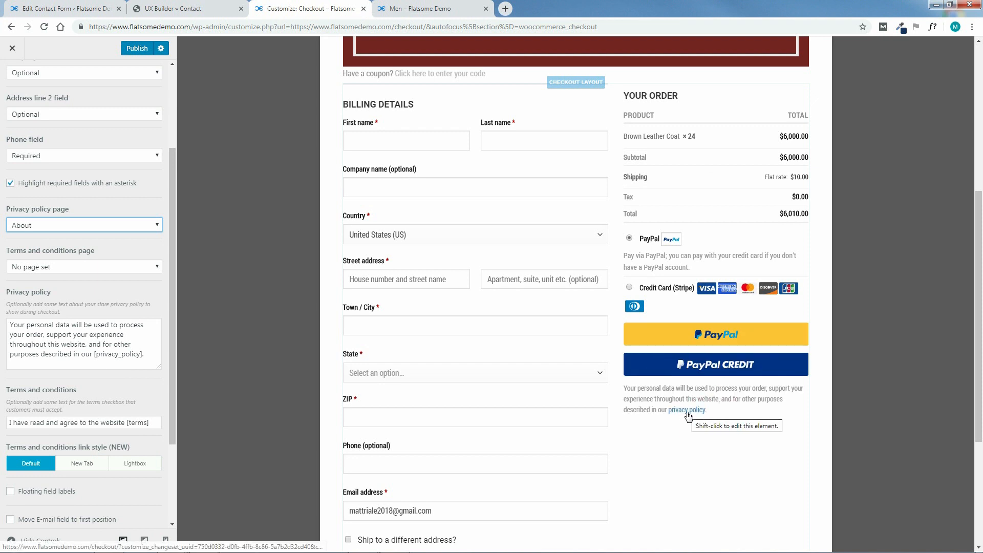
# Test the privacy policy link in the checkout preview, in a separate browser tab and directly in the preview.
pyautogui.rightClick(688, 415)
pyautogui.click(711, 421)
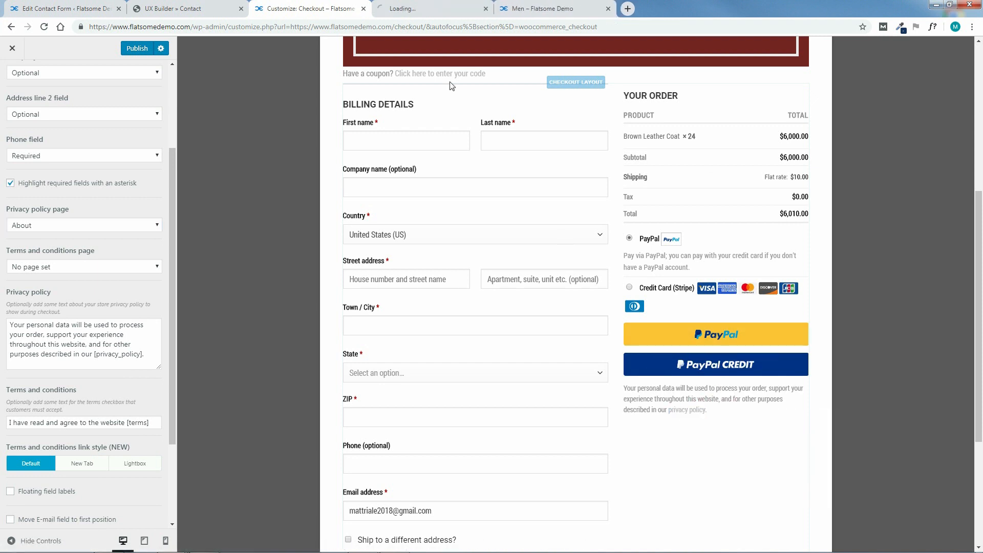
pyautogui.click(418, 5)
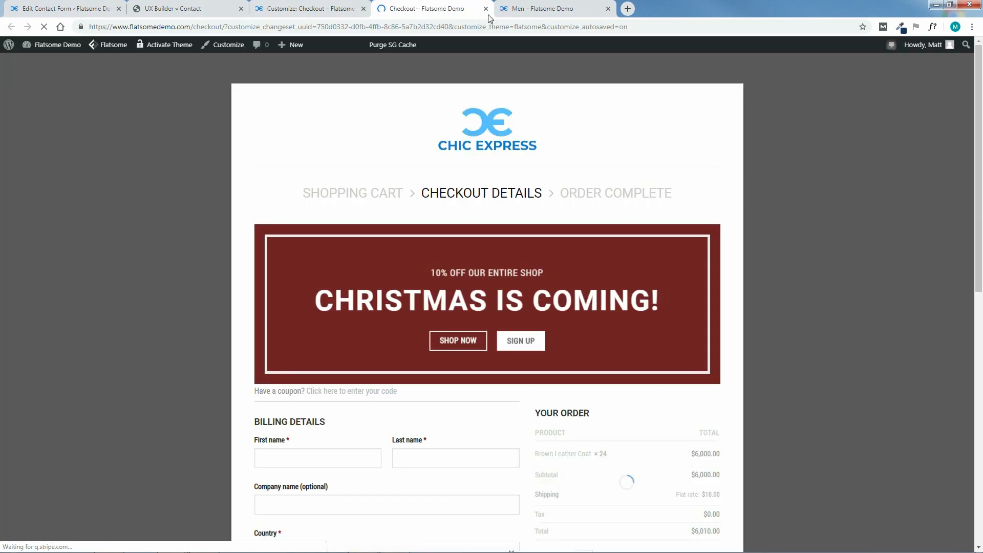
pyautogui.click(486, 9)
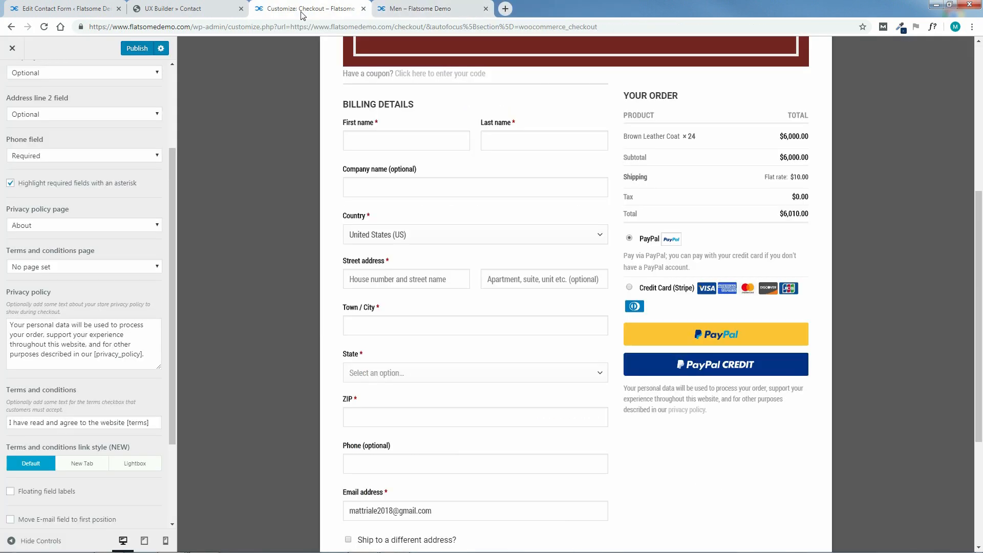
pyautogui.click(688, 410)
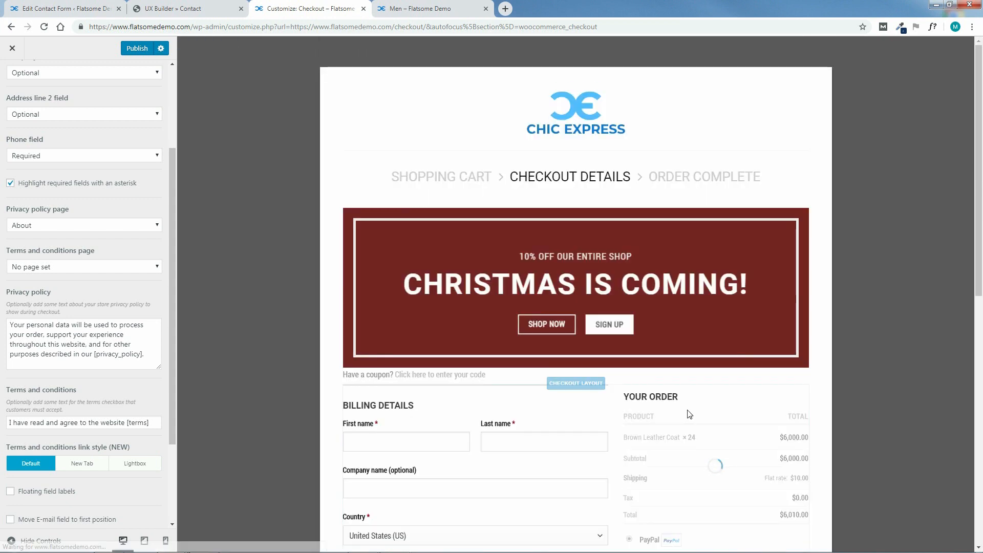
pyautogui.moveTo(977, 114); pyautogui.dragTo(980, 248)
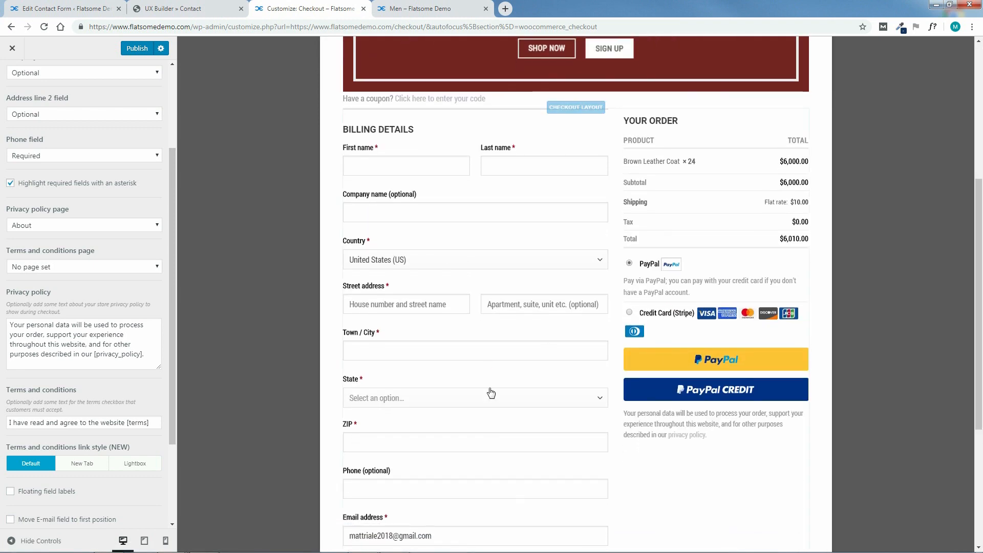
# Look over the privacy policy text, and set the Terms and conditions page to Contact.
pyautogui.moveTo(170, 266); pyautogui.dragTo(184, 326)
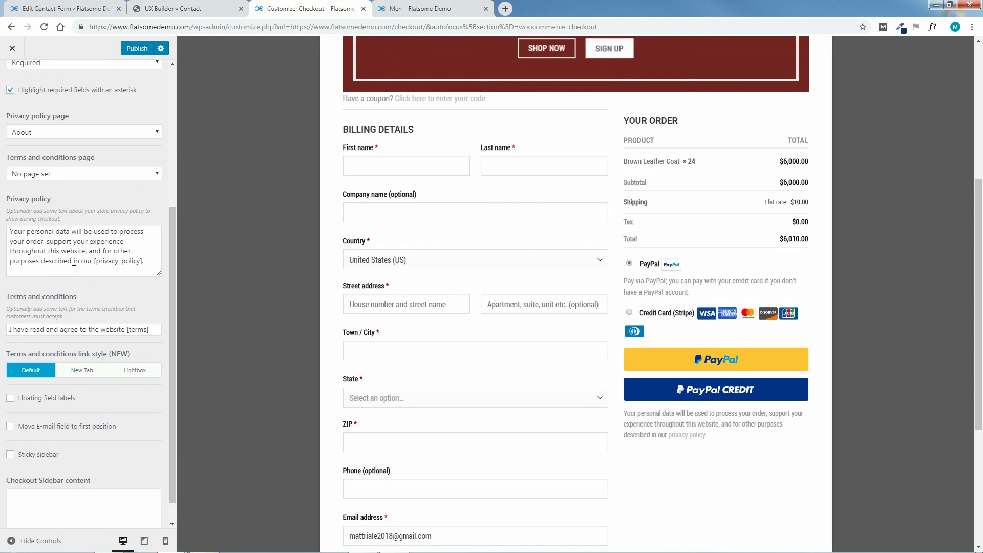
pyautogui.moveTo(150, 262); pyautogui.dragTo(10, 233)
pyautogui.click(145, 250)
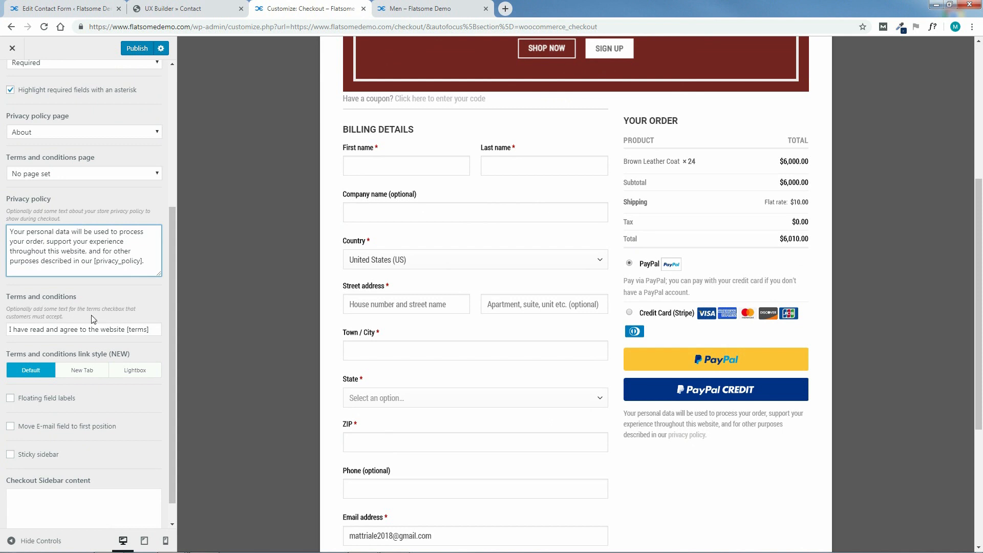
pyautogui.scroll(1, 176, 308)
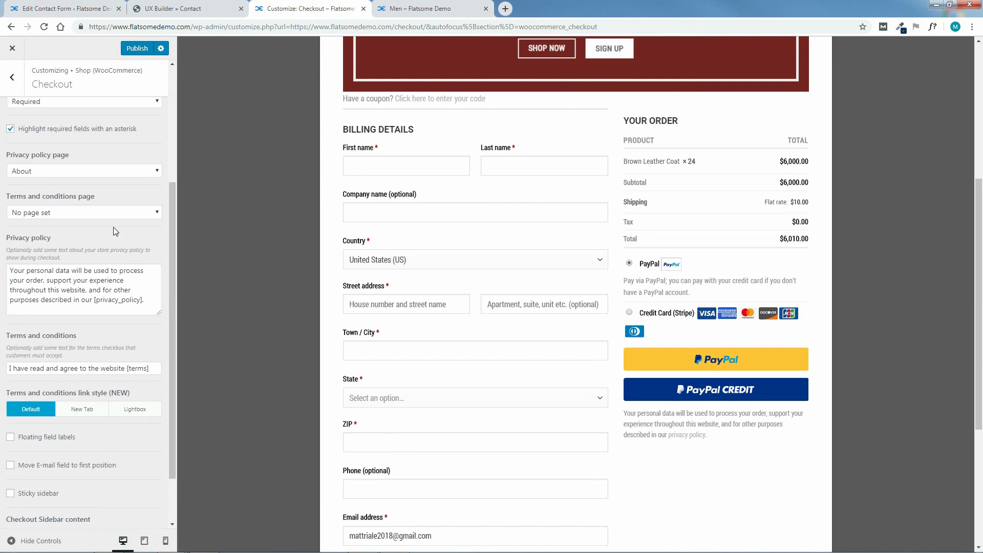
pyautogui.click(82, 212)
pyautogui.click(56, 255)
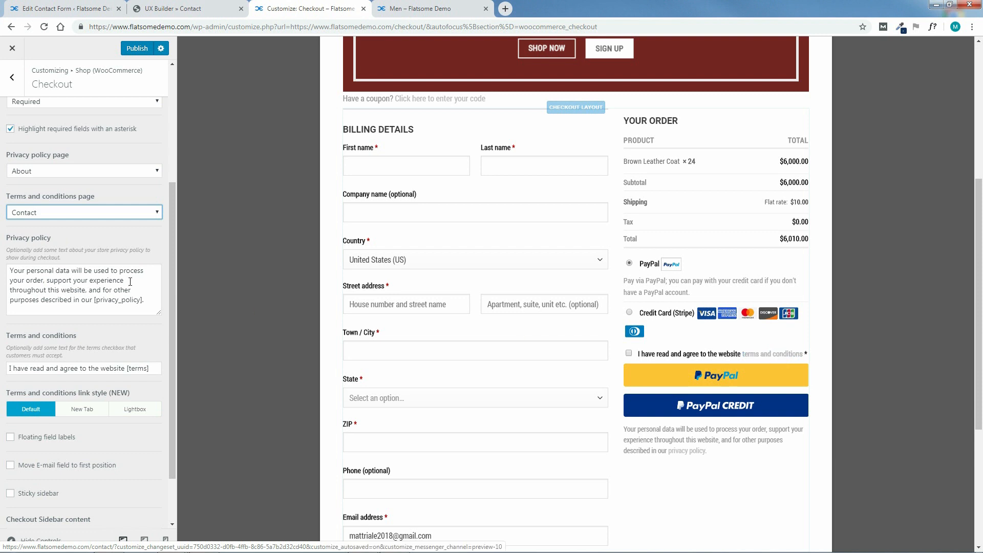
# Set the terms and conditions link style to Lightbox.
pyautogui.scroll(-1, 173, 282)
pyautogui.moveTo(176, 303); pyautogui.dragTo(182, 338)
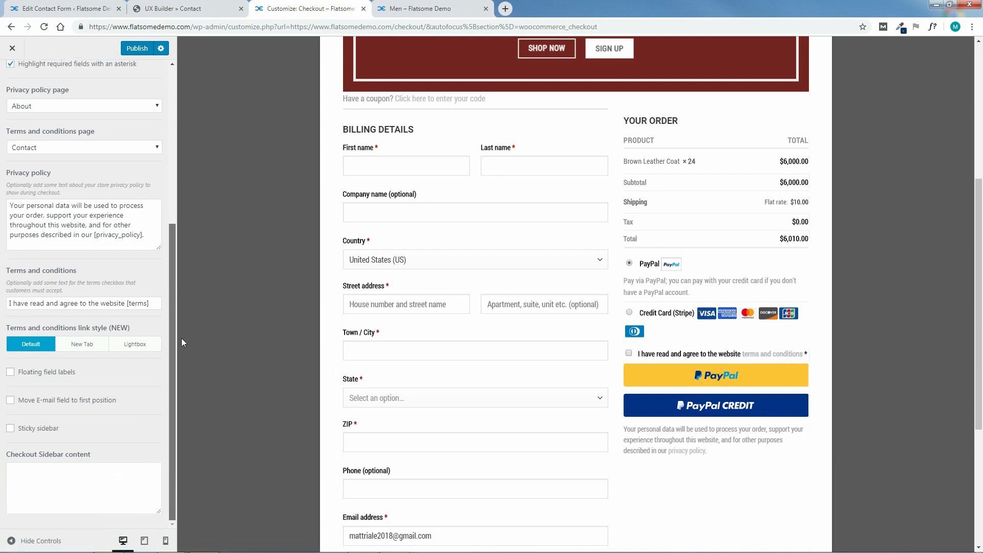
pyautogui.click(130, 345)
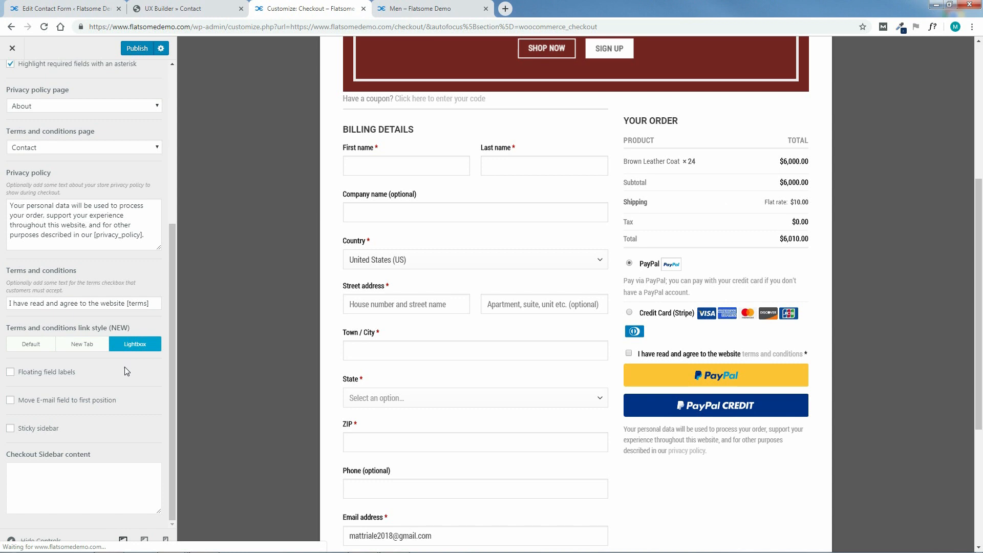
# Enable floating field labels, and enter "Thank you for your purchase!" as the Checkout Sidebar content.
pyautogui.click(11, 374)
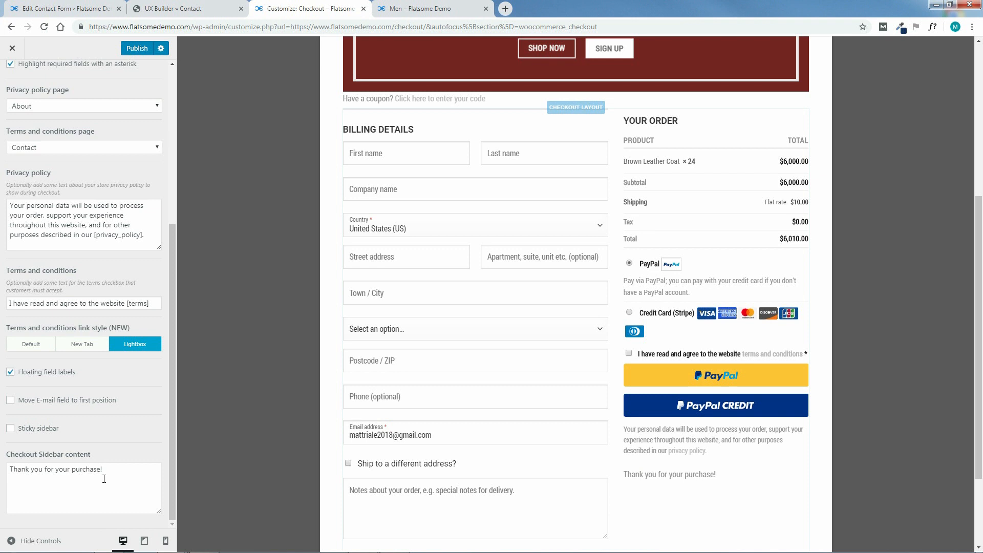
pyautogui.moveTo(102, 468); pyautogui.dragTo(20, 470)
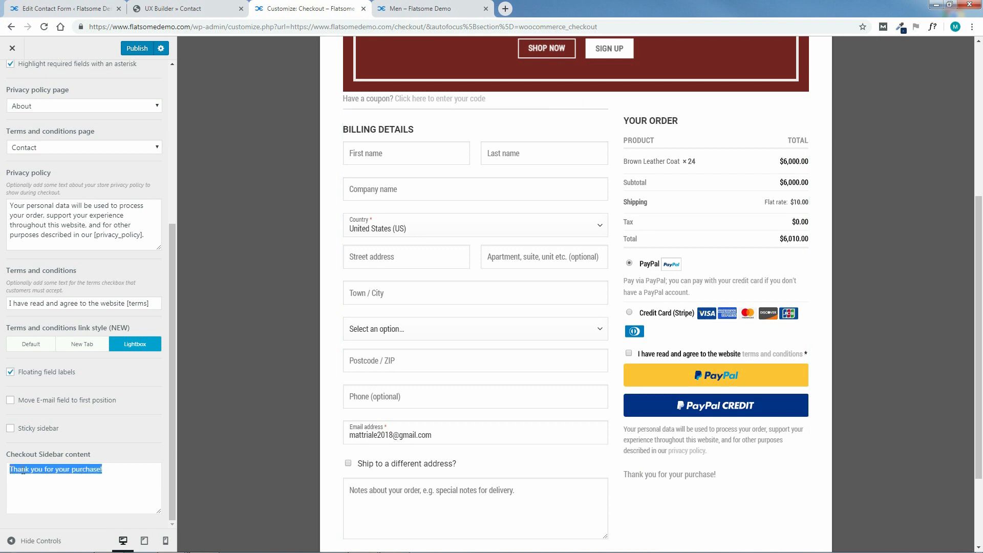
# Publish the checkout customizations and exit to the live checkout page.
pyautogui.moveTo(173, 382); pyautogui.dragTo(175, 200)
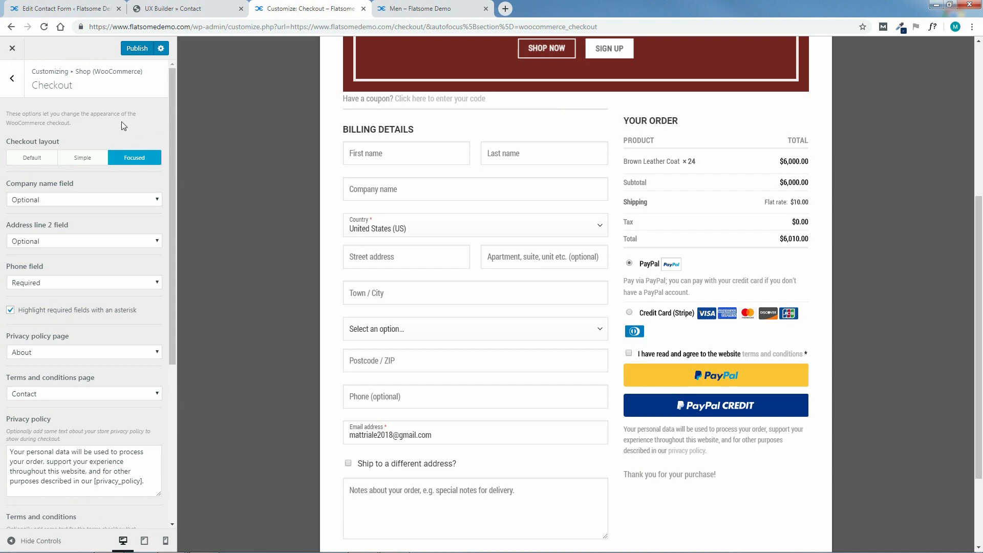
pyautogui.click(137, 49)
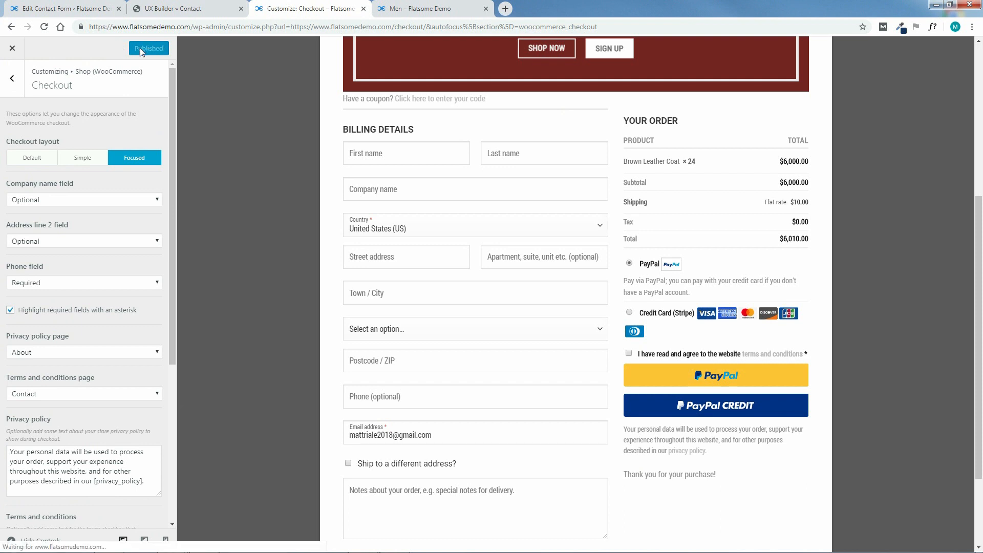
pyautogui.click(11, 50)
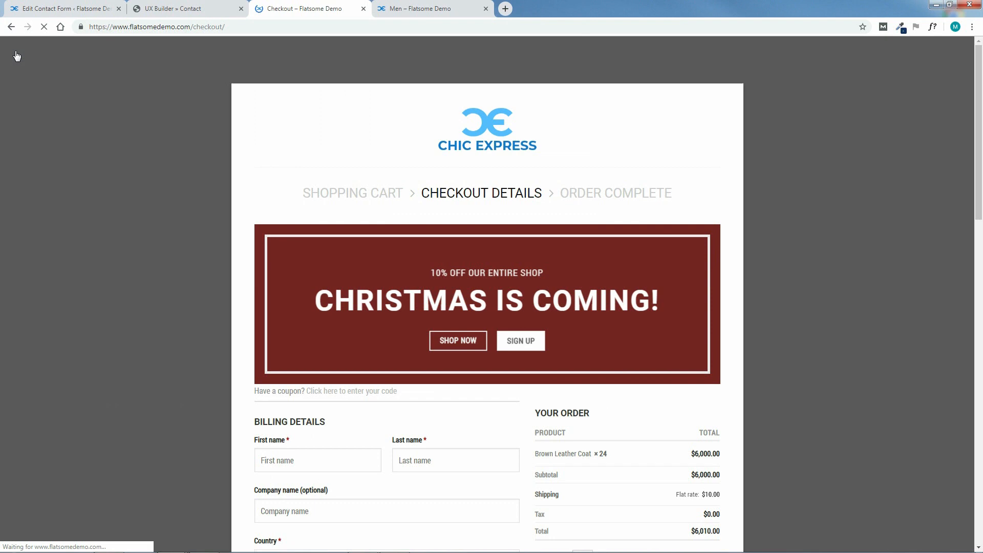
# Test the privacy policy and terms and conditions links on the live checkout page, closing each one after viewing it.
pyautogui.moveTo(981, 180); pyautogui.dragTo(981, 370)
pyautogui.click(594, 392)
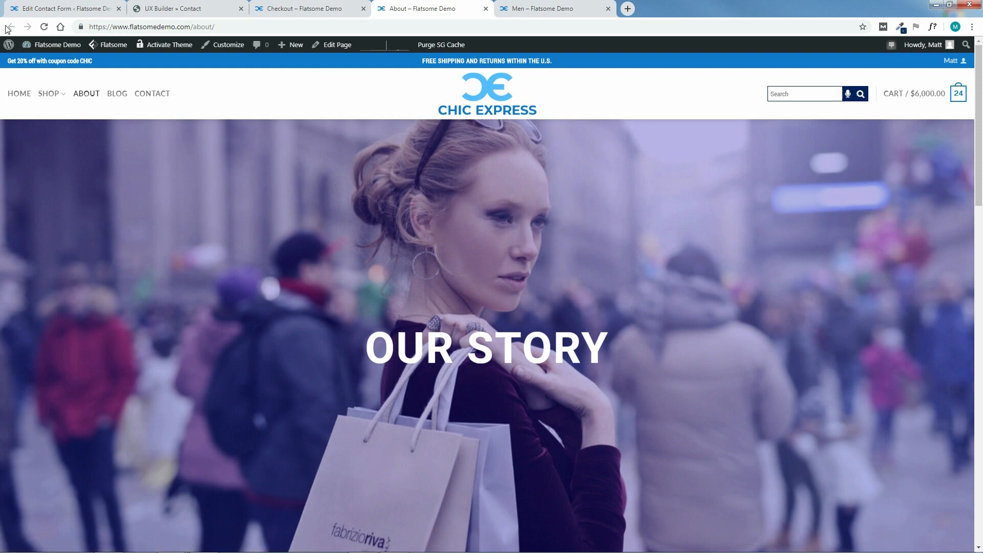
pyautogui.click(485, 9)
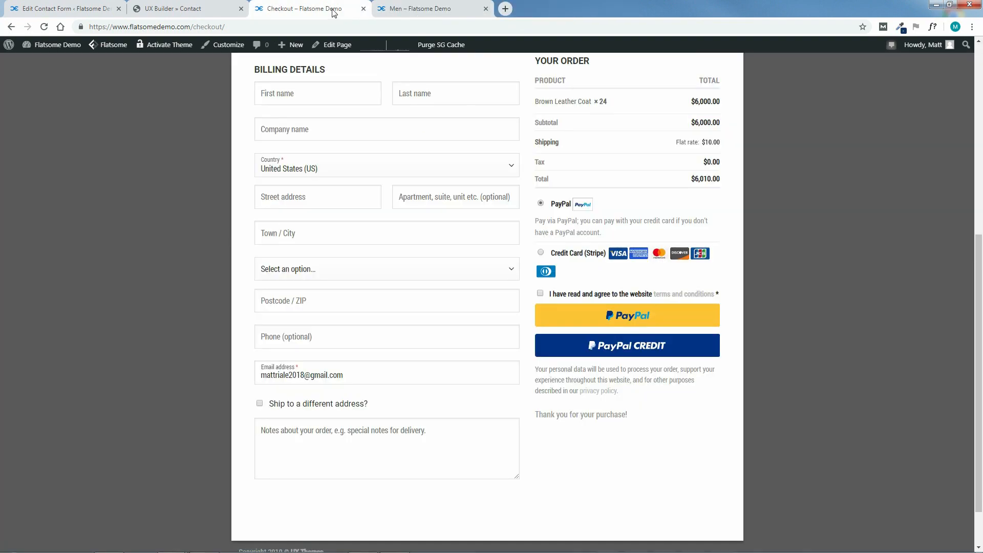
pyautogui.click(682, 295)
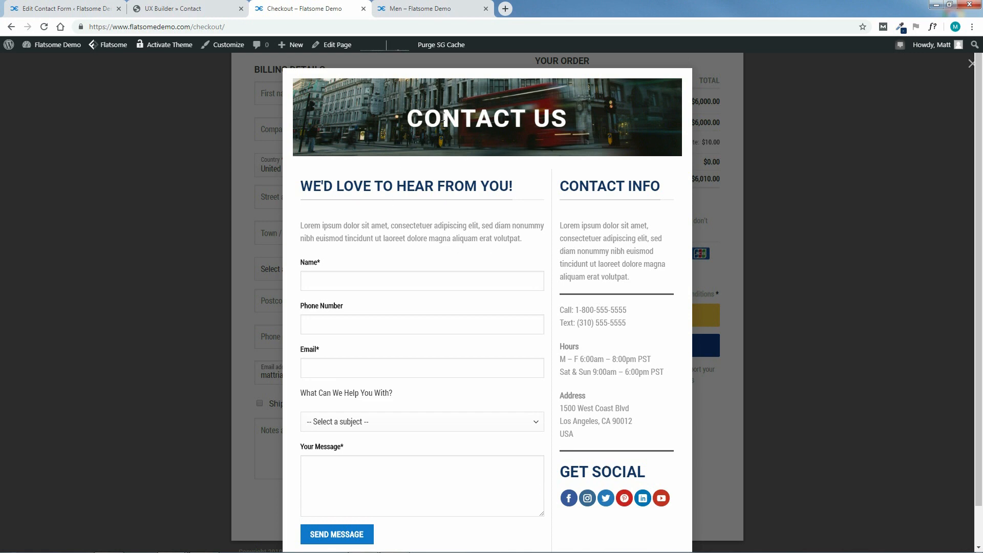
pyautogui.click(880, 284)
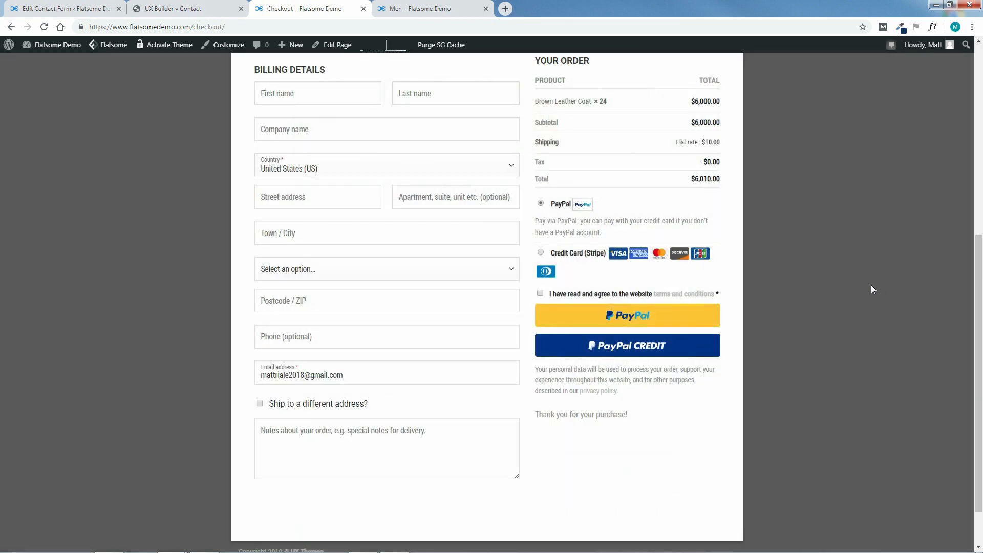
pyautogui.moveTo(980, 341); pyautogui.dragTo(942, 97)
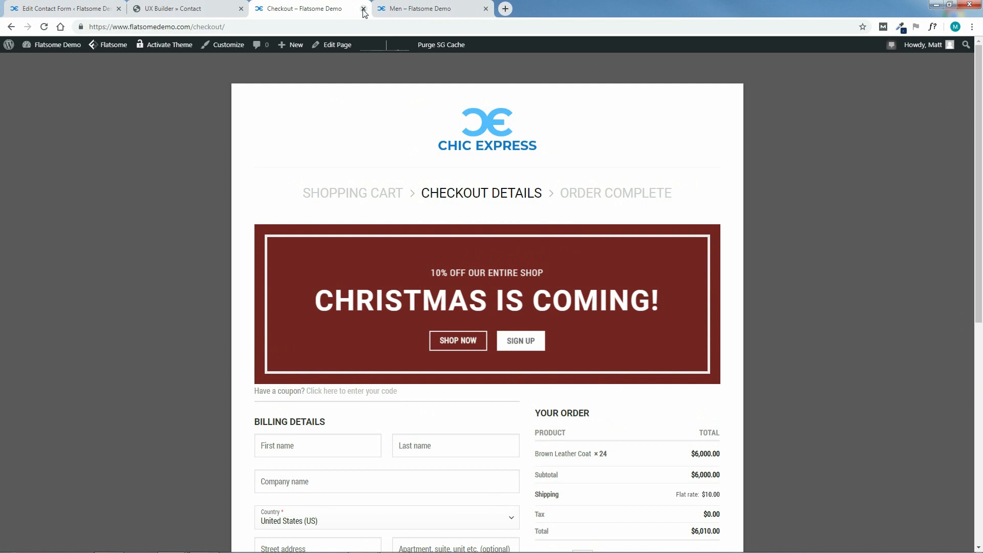
# Switch to the Men category tab, go to the My account page, and open it for editing in UX Builder.
pyautogui.click(406, 8)
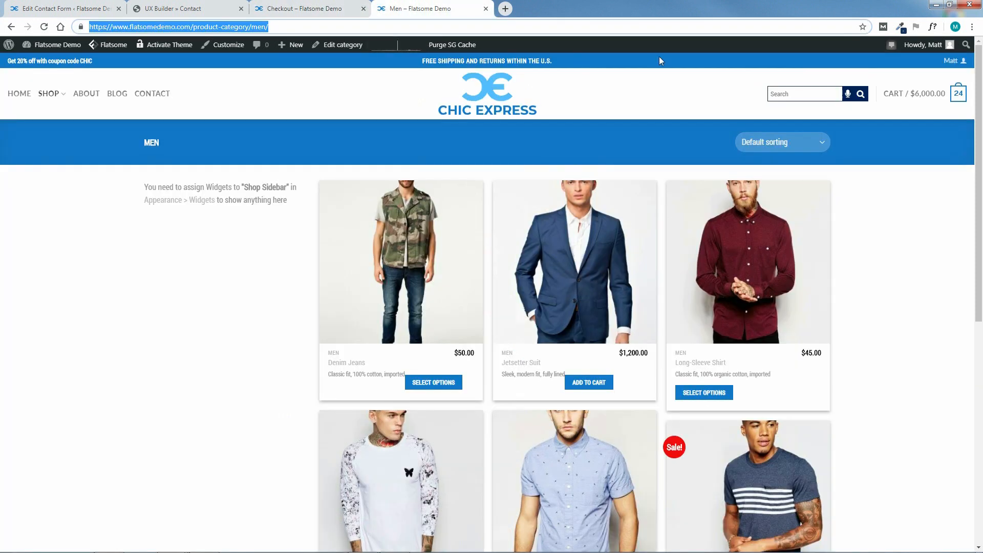
pyautogui.moveTo(948, 63)
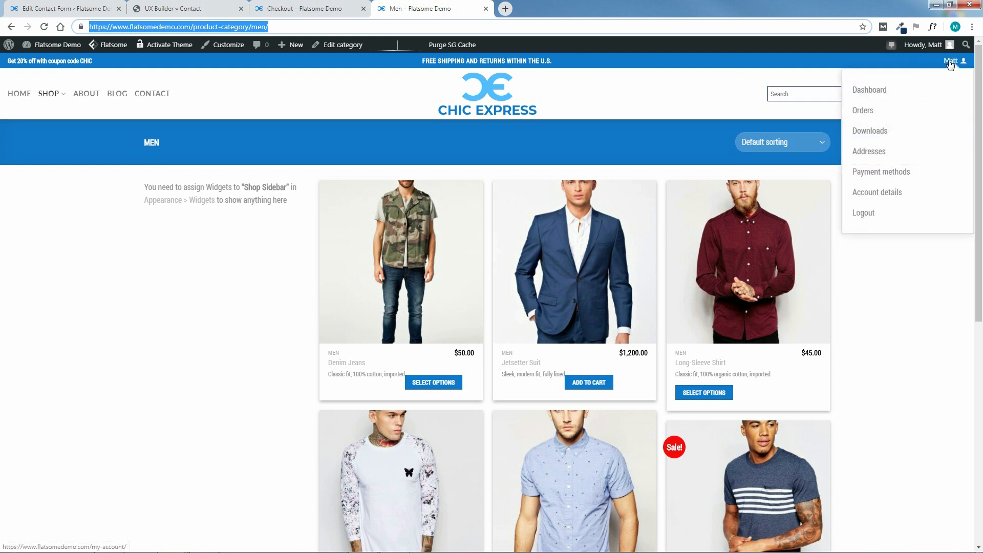
pyautogui.click(950, 62)
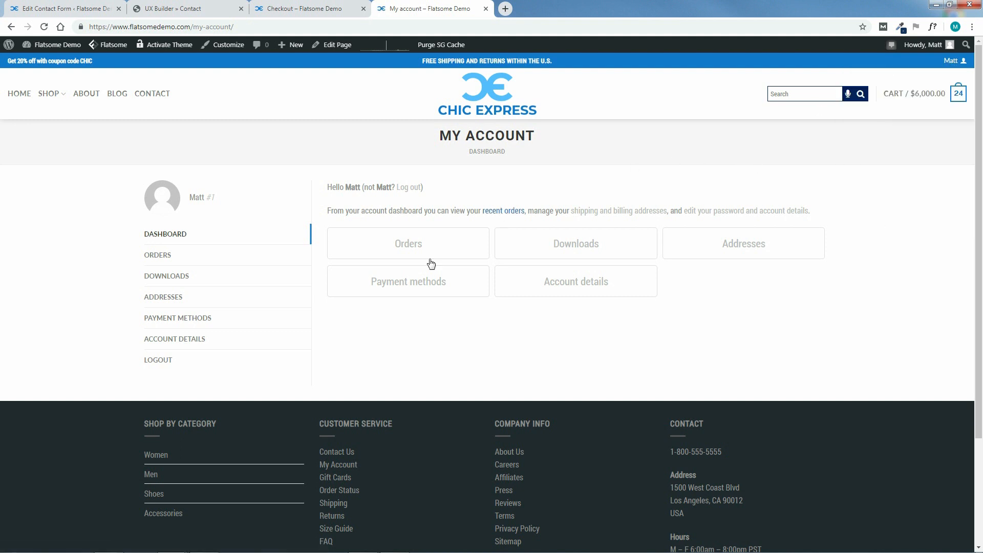
pyautogui.moveTo(314, 45)
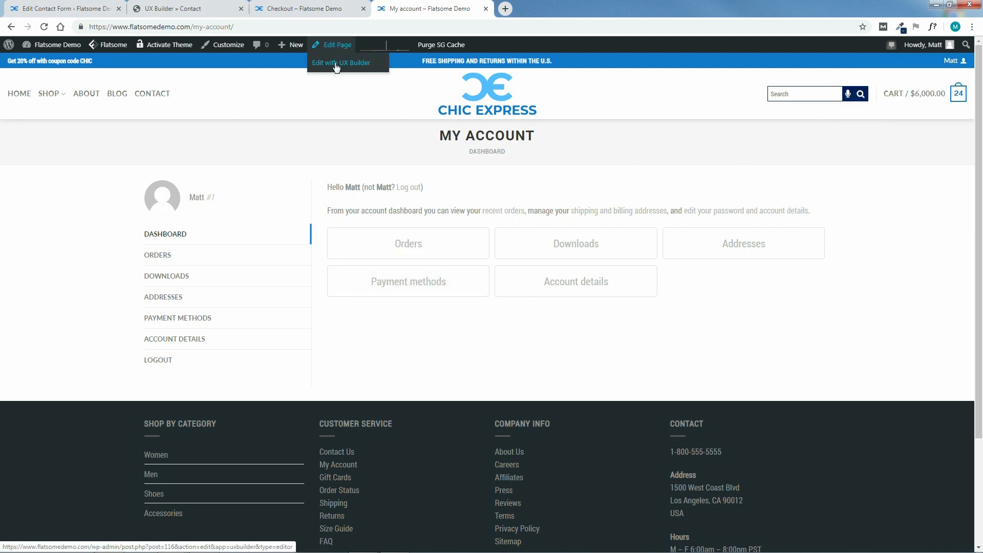
pyautogui.click(334, 64)
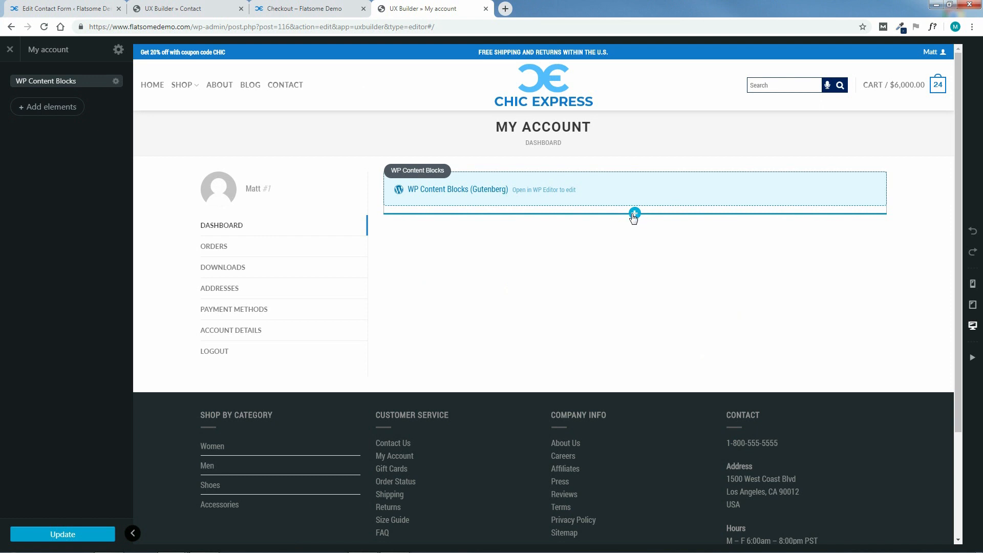
# Add a Flip Book shop element below the WP Content Blocks element on the My account page.
pyautogui.click(634, 213)
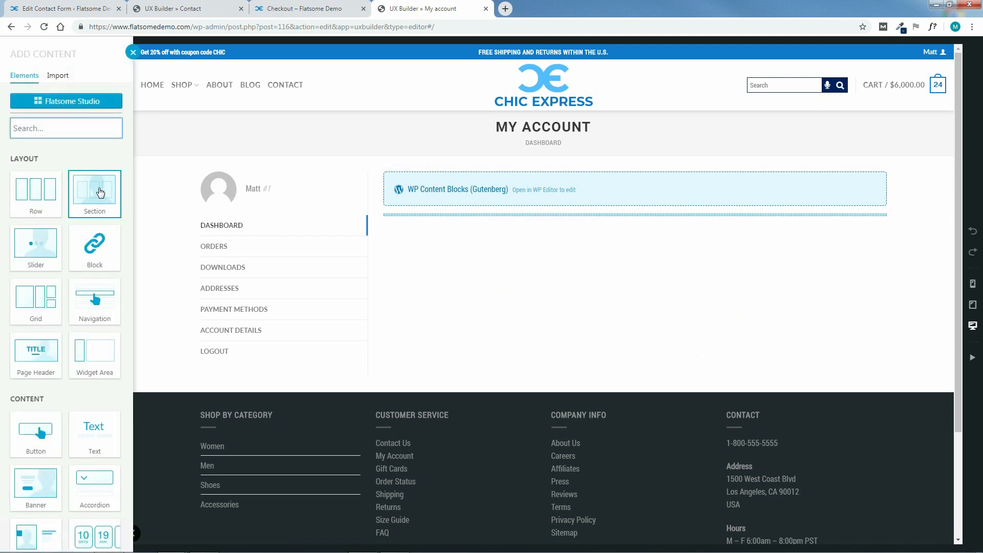
pyautogui.scroll(-8, 102, 307)
pyautogui.scroll(-10, 102, 316)
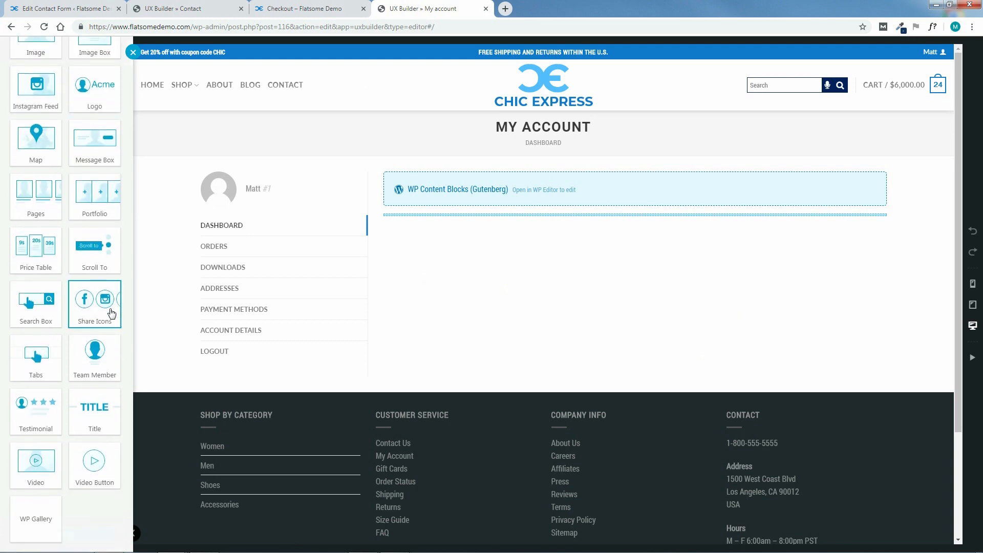
pyautogui.scroll(-2, 85, 320)
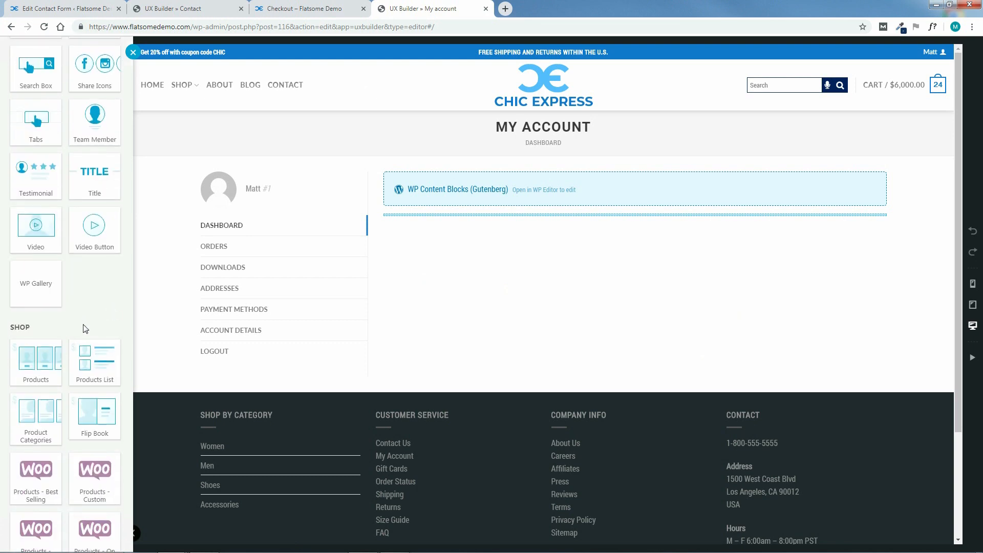
pyautogui.click(99, 318)
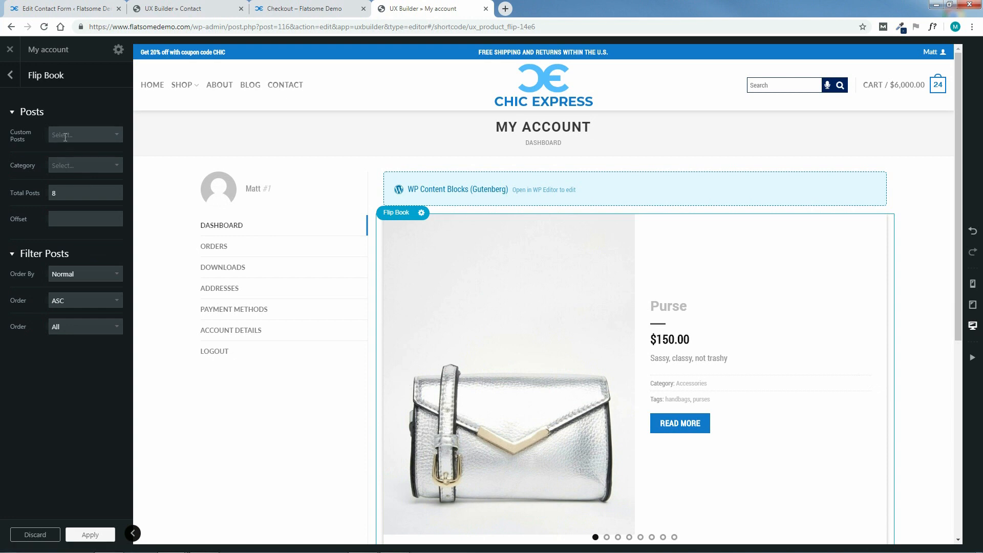
# Limit the Flip Book to the Women category and filter its products to On Sale.
pyautogui.click(105, 167)
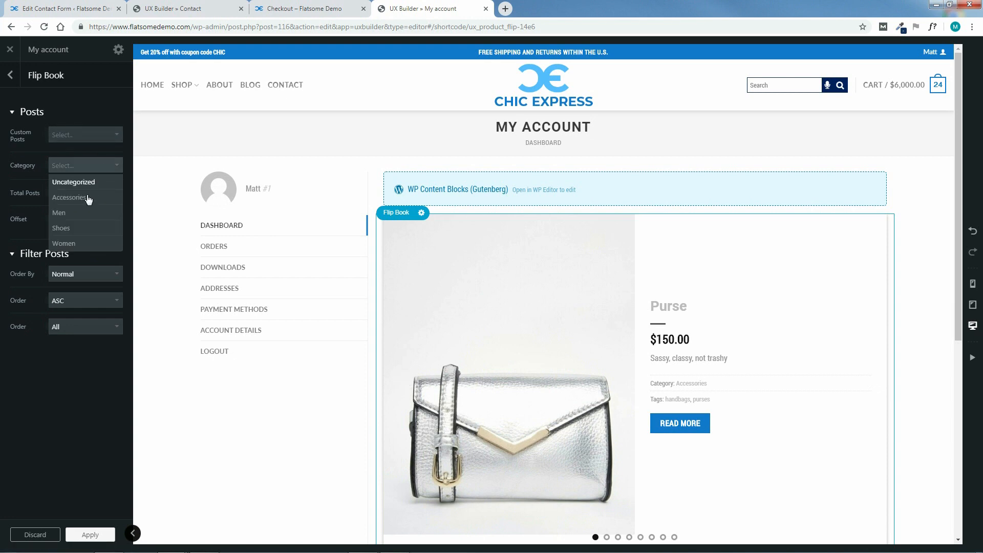
pyautogui.click(67, 244)
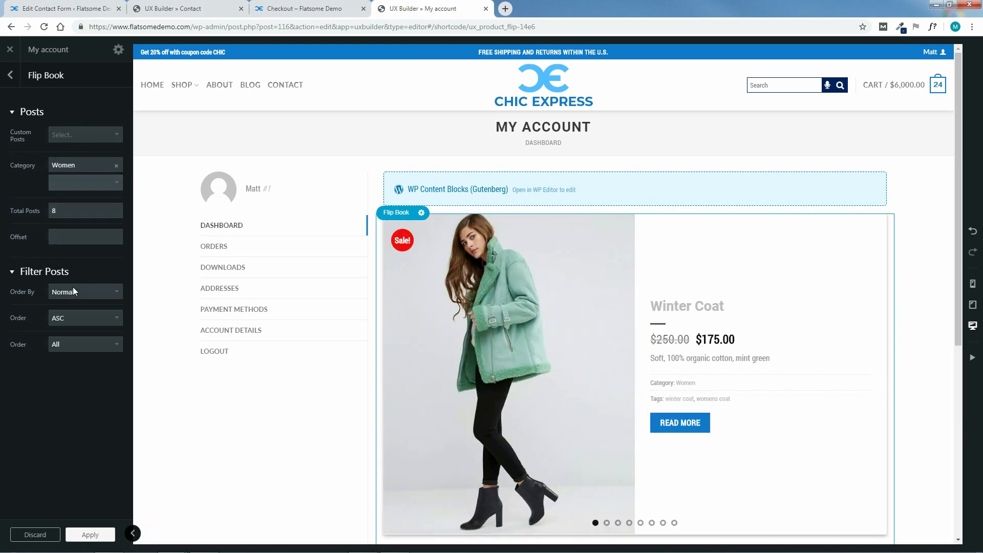
pyautogui.click(103, 348)
pyautogui.click(103, 348)
pyautogui.click(102, 346)
pyautogui.click(93, 373)
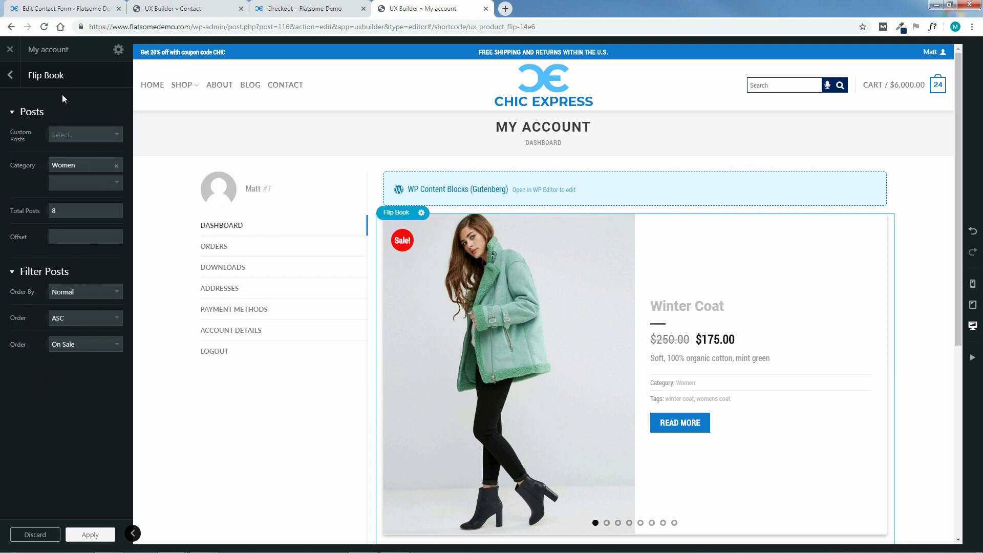
# Apply the Flip Book settings, update the My account page, and exit the builder to the live page.
pyautogui.click(92, 535)
pyautogui.click(66, 533)
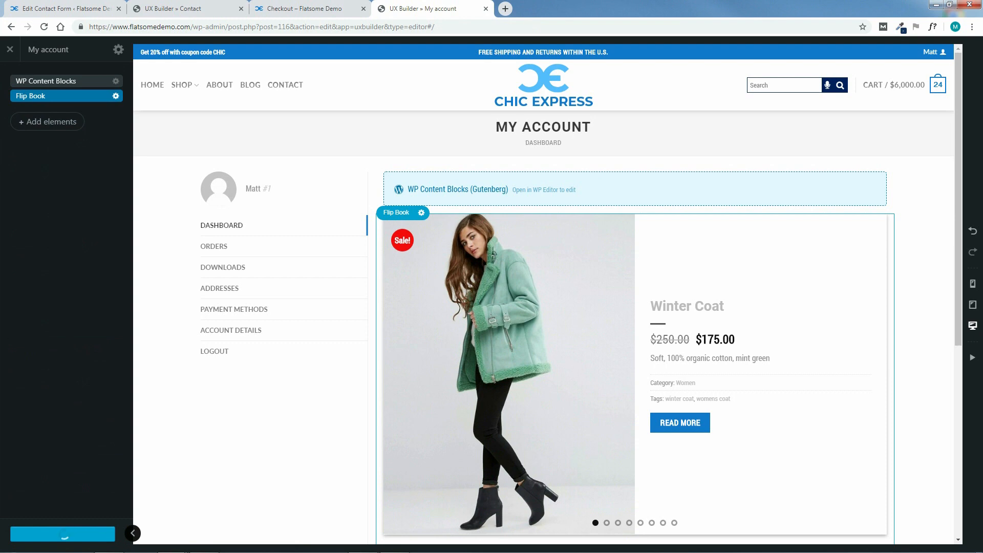
pyautogui.click(9, 49)
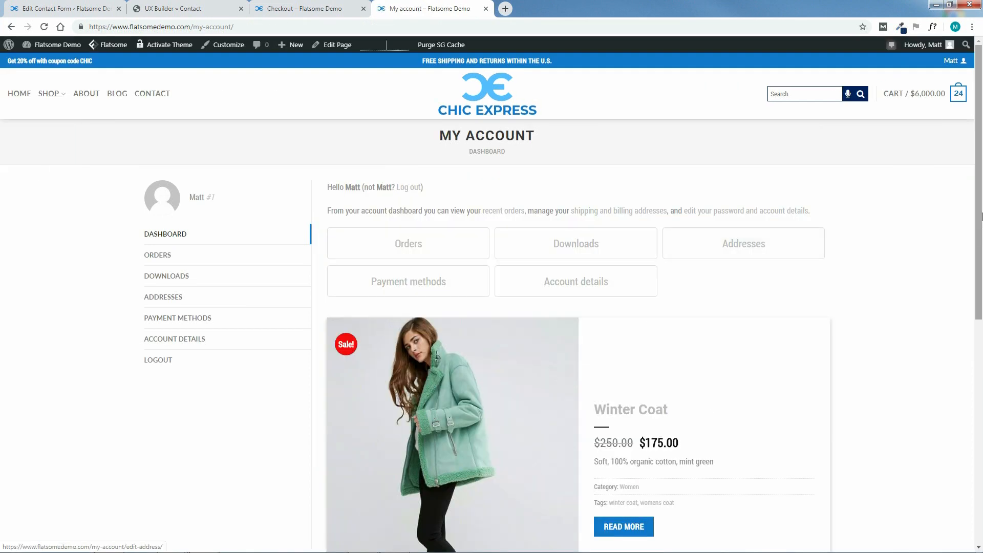
# Flip through several products in the Flip Book on the live My account page.
pyautogui.scroll(-3, 717, 307)
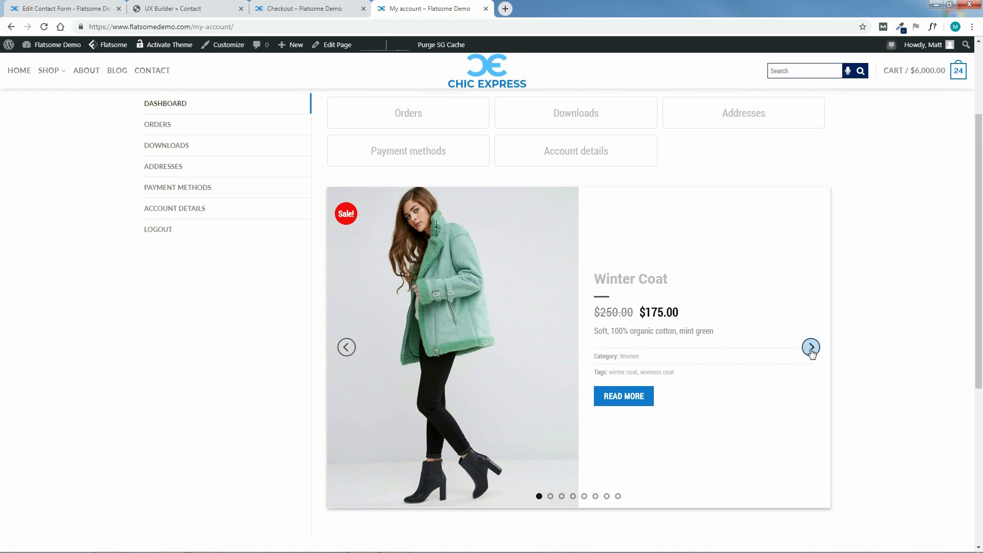
pyautogui.click(811, 348)
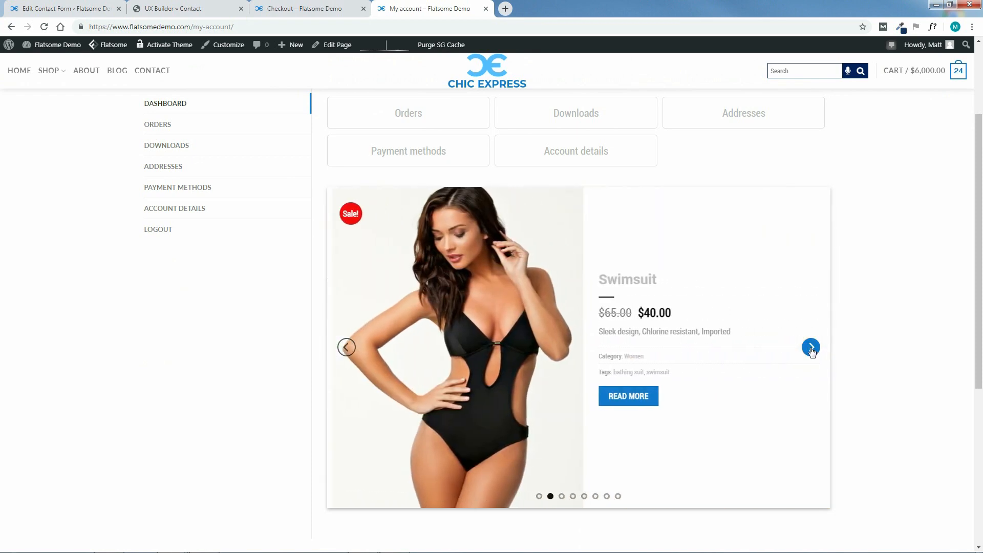
pyautogui.click(811, 348)
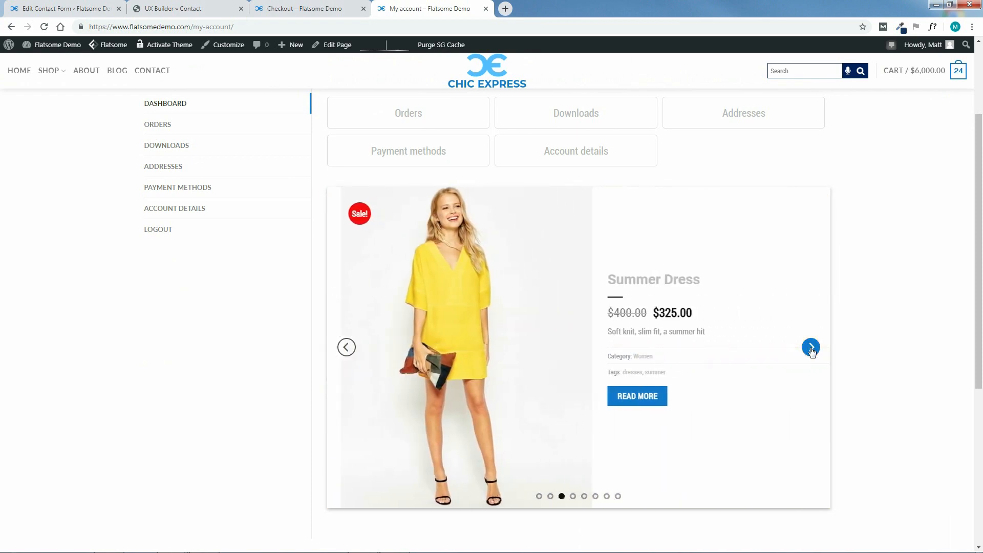
pyautogui.click(811, 347)
pyautogui.moveTo(978, 324)
pyautogui.mouseDown()
pyautogui.moveTo(979, 226)
pyautogui.moveTo(982, 327)
pyautogui.mouseUp()
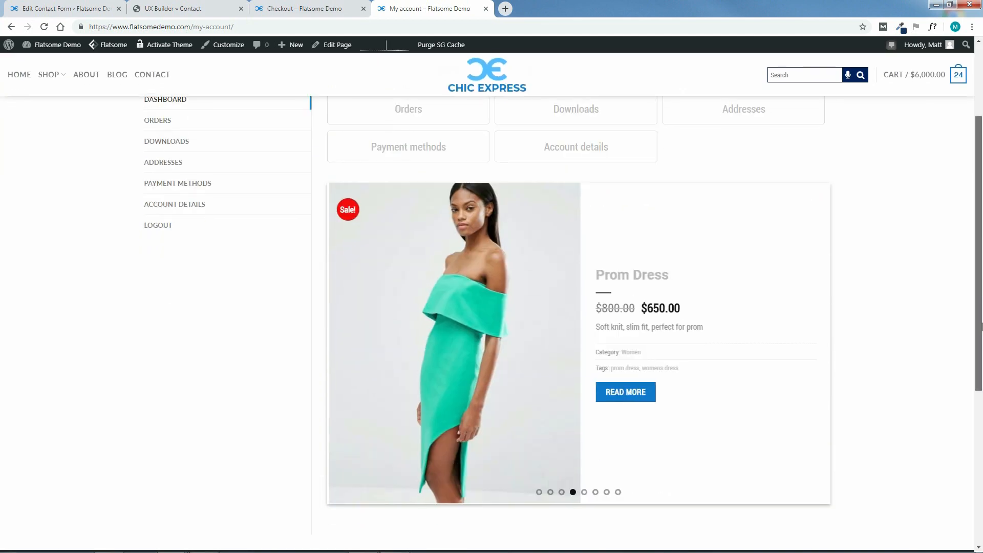
pyautogui.click(810, 348)
pyautogui.moveTo(982, 279); pyautogui.dragTo(979, 219)
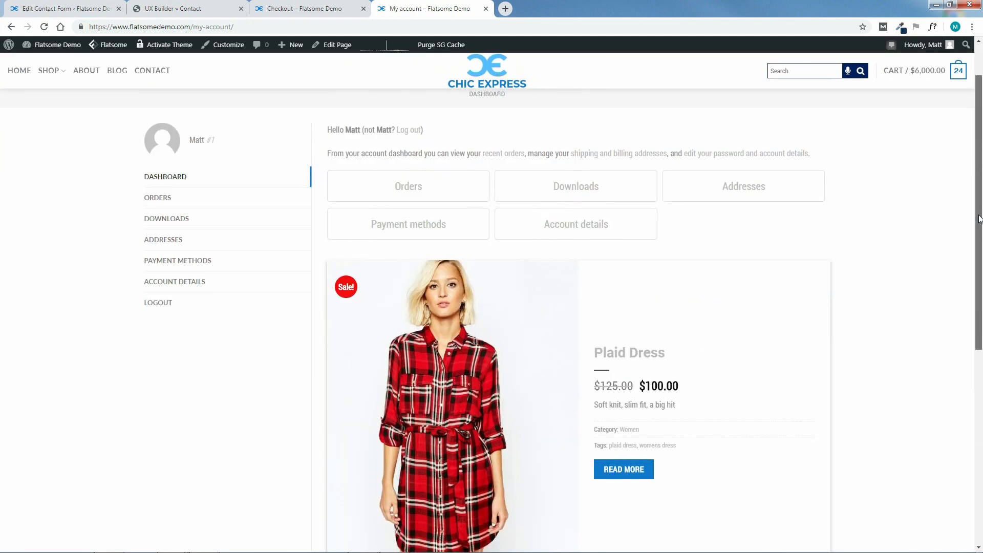
# Glance at the checkout page tab, return to the My account tab, and reopen that page in UX Builder.
pyautogui.click(304, 8)
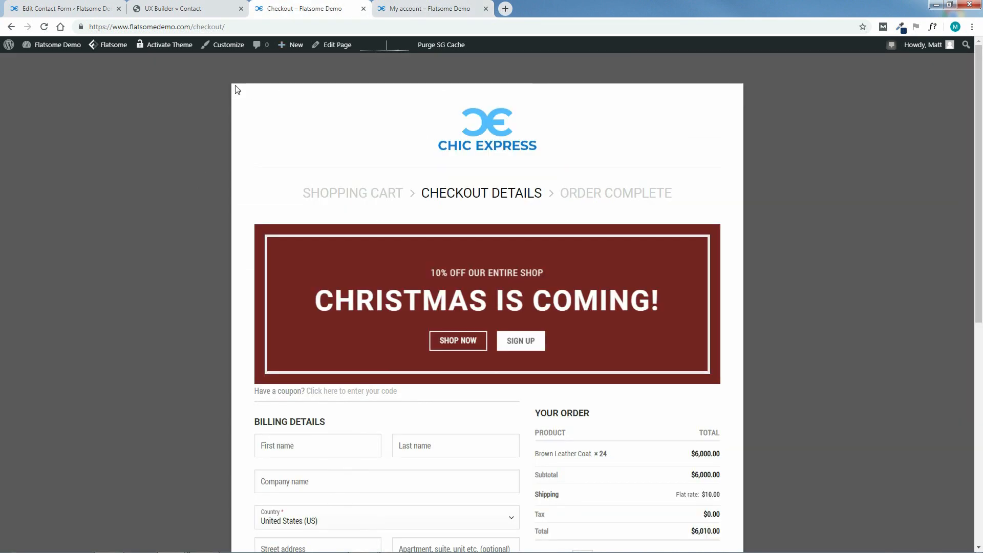
pyautogui.click(402, 8)
pyautogui.moveTo(335, 45)
pyautogui.click(337, 63)
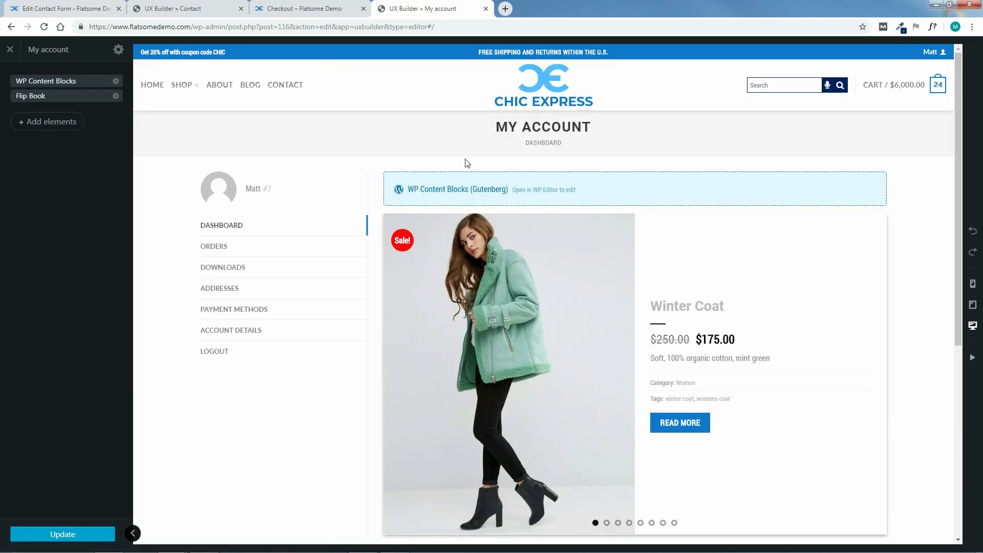
# Search the elements for "follow" and add a Follow Icons element below the Flip Book.
pyautogui.scroll(-1, 961, 292)
pyautogui.scroll(-2, 962, 292)
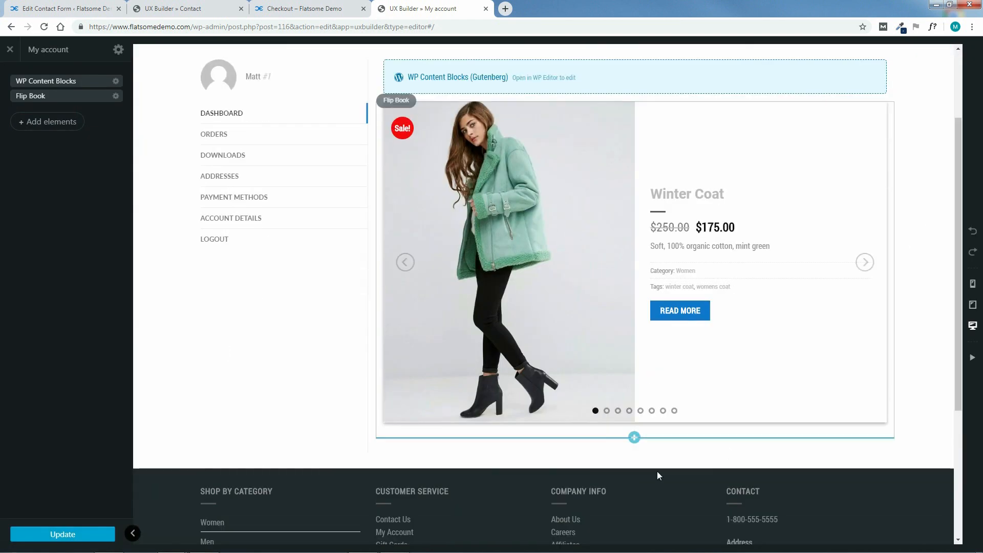
pyautogui.click(635, 437)
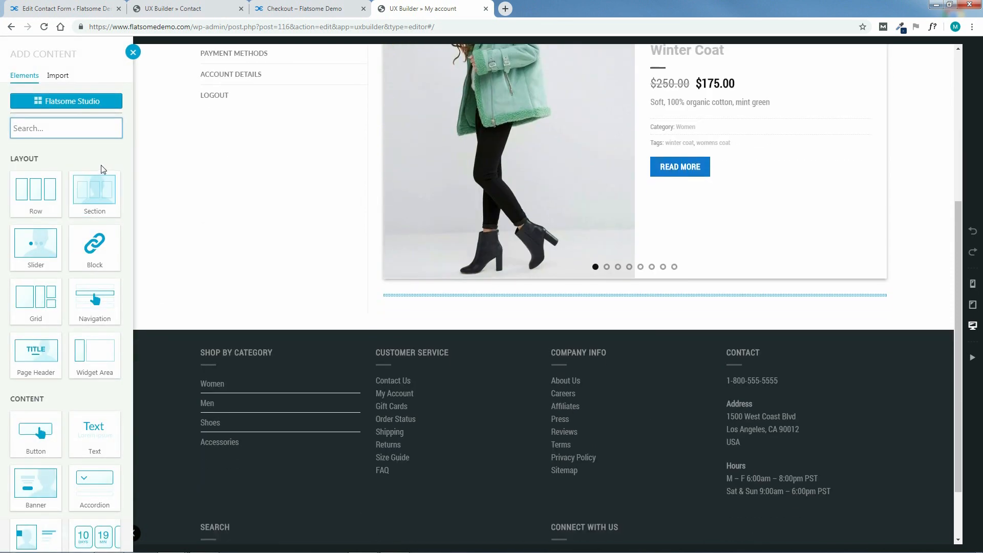
pyautogui.write('follow')
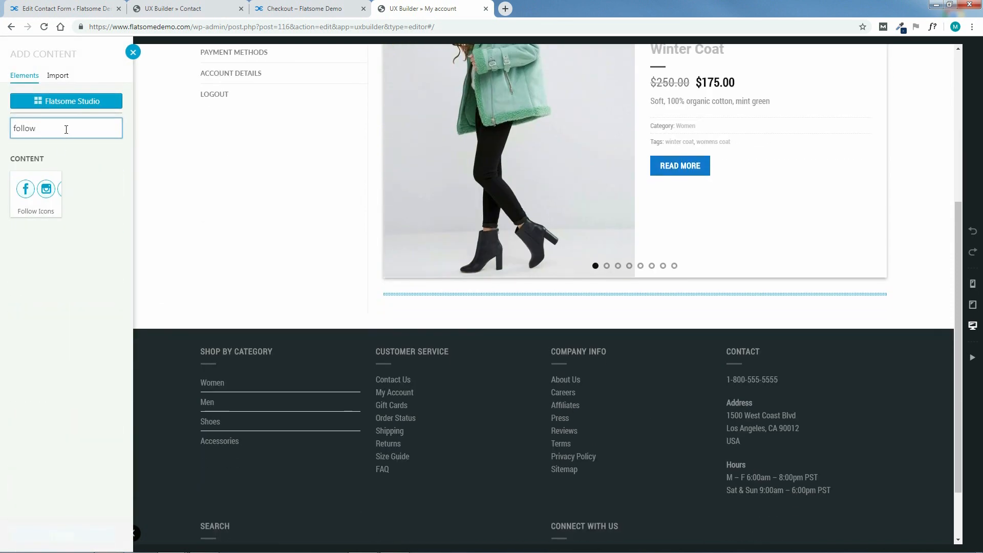
pyautogui.click(35, 192)
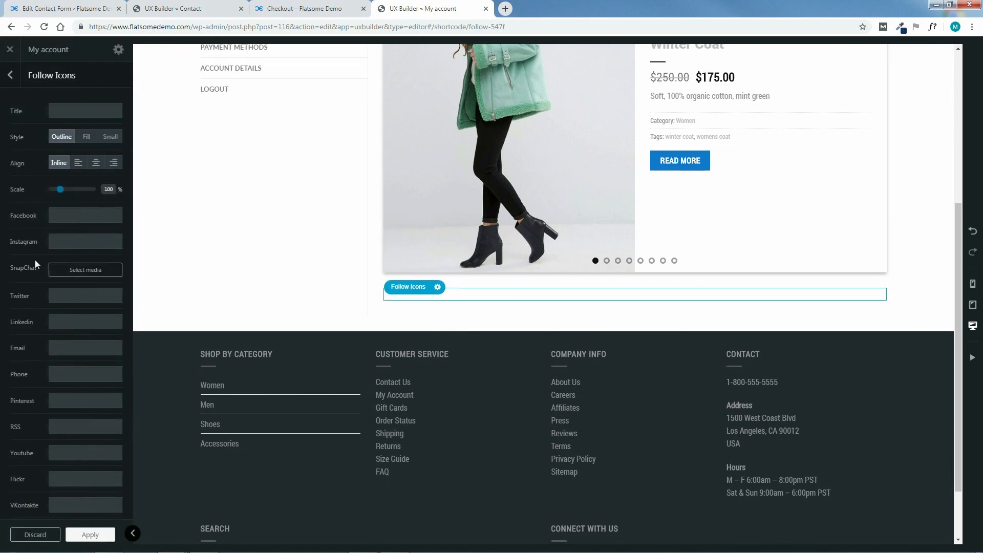
# Enter "#" as the Facebook, Instagram, Twitter, Email, Pinterest and Youtube links of the Follow Icons.
pyautogui.click(71, 218)
pyautogui.write('#')
pyautogui.click(72, 242)
pyautogui.write('#')
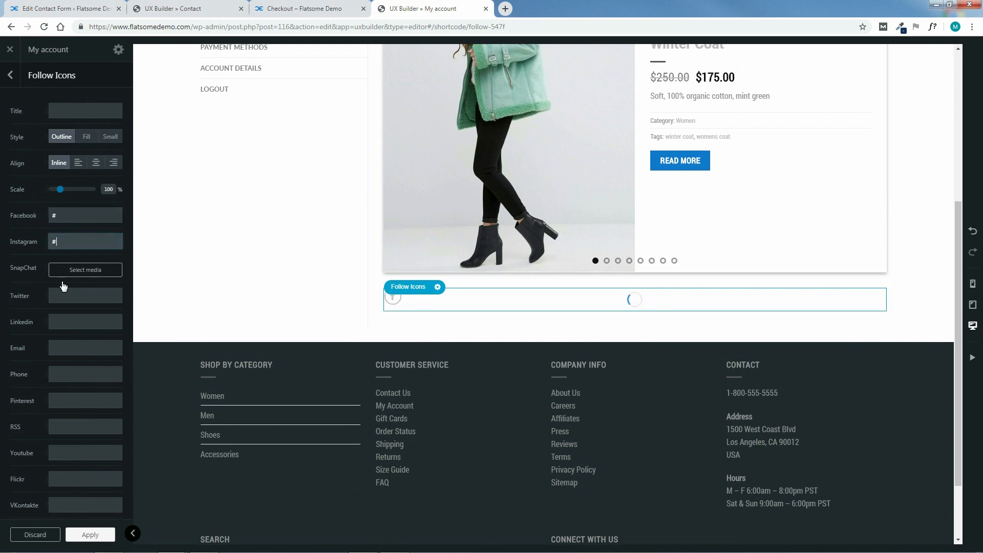
pyautogui.click(66, 298)
pyautogui.write('#')
pyautogui.click(68, 352)
pyautogui.write('#')
pyautogui.click(73, 396)
pyautogui.write('#')
pyautogui.click(66, 452)
pyautogui.write('#')
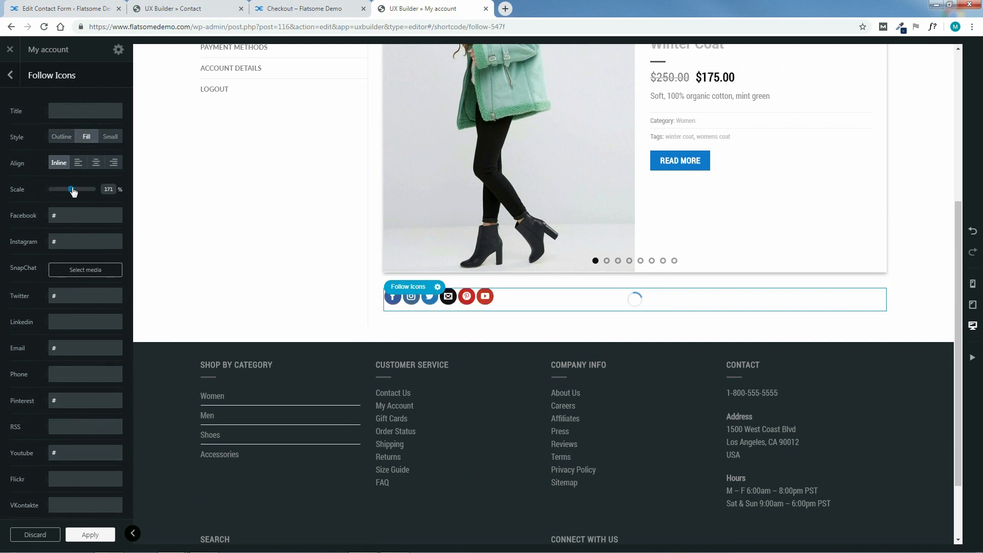
# Give the Follow Icons the Fill style at 124% scale, apply the settings, and exit to the live My account page.
pyautogui.moveTo(73, 191); pyautogui.dragTo(72, 191)
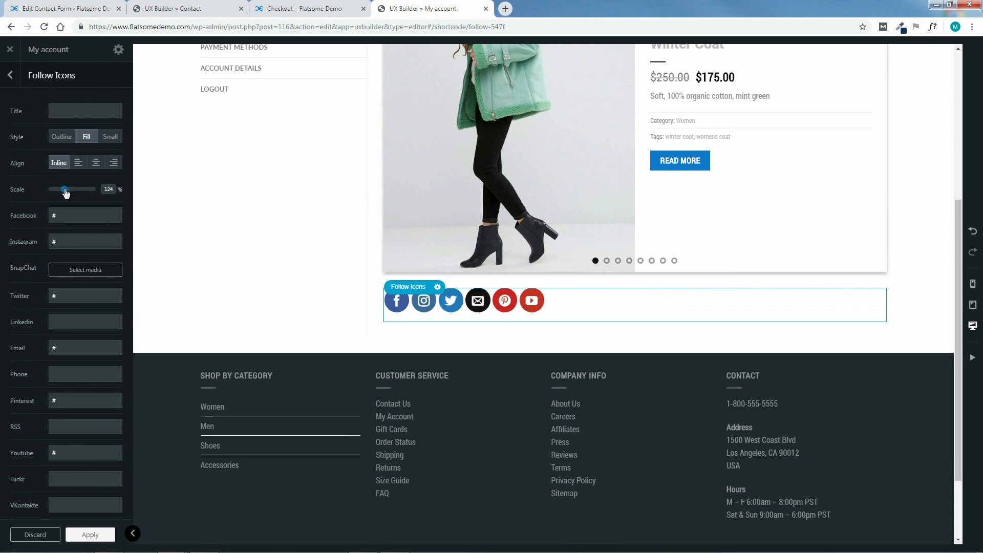
pyautogui.click(88, 536)
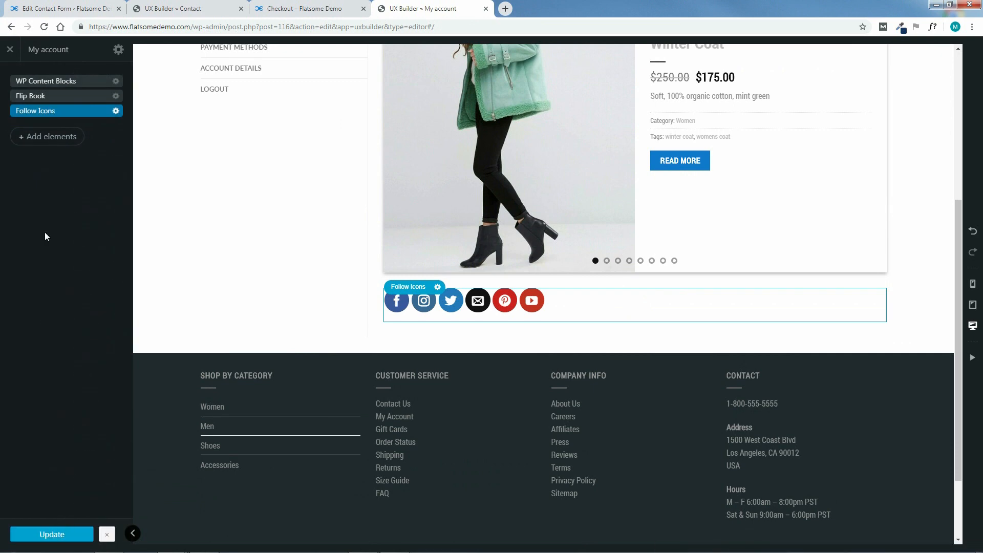
pyautogui.click(10, 50)
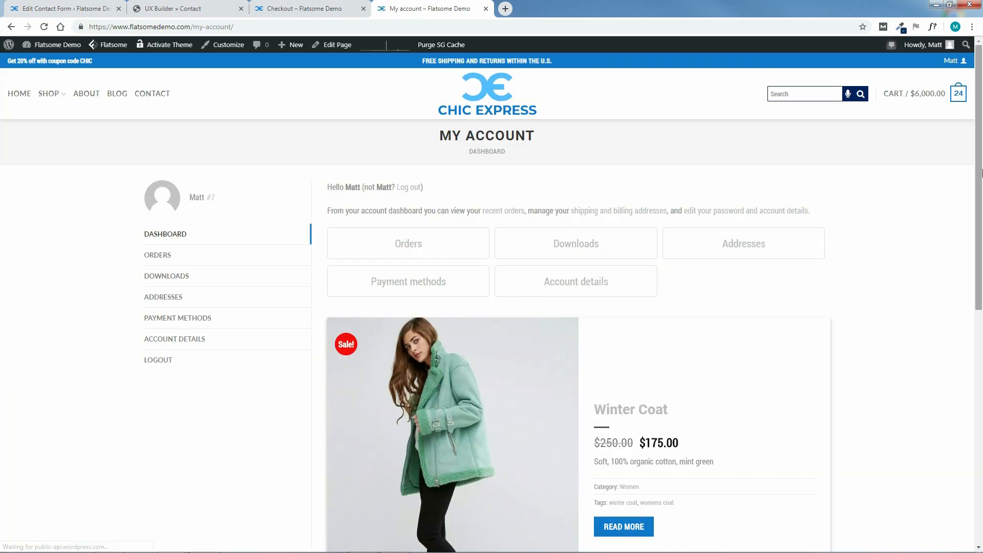
pyautogui.moveTo(980, 182)
pyautogui.mouseDown()
pyautogui.moveTo(982, 283)
pyautogui.moveTo(982, 182)
pyautogui.mouseUp()
pyautogui.moveTo(981, 236); pyautogui.dragTo(920, 168)
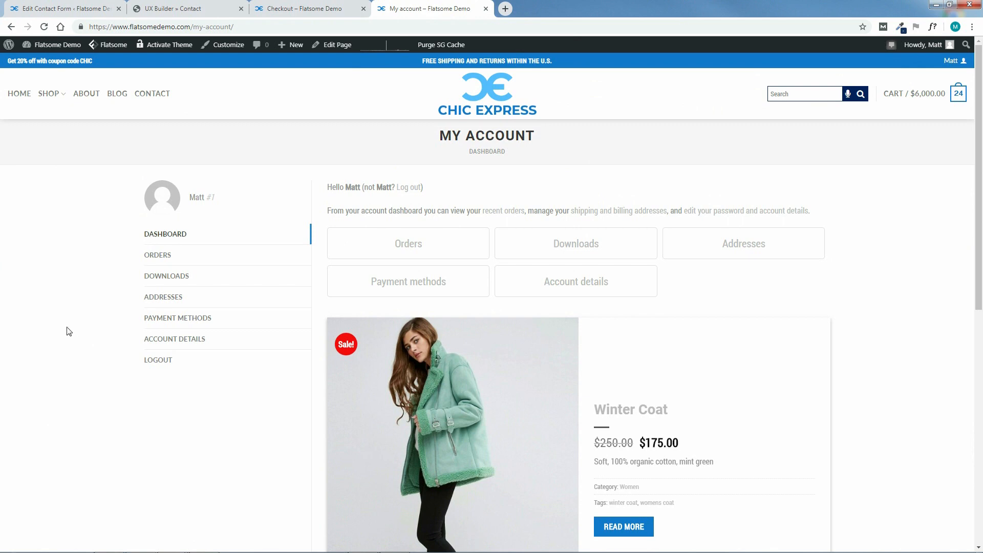
# Close the My account and Checkout tabs, and open the site's home page in a new tab.
pyautogui.click(485, 8)
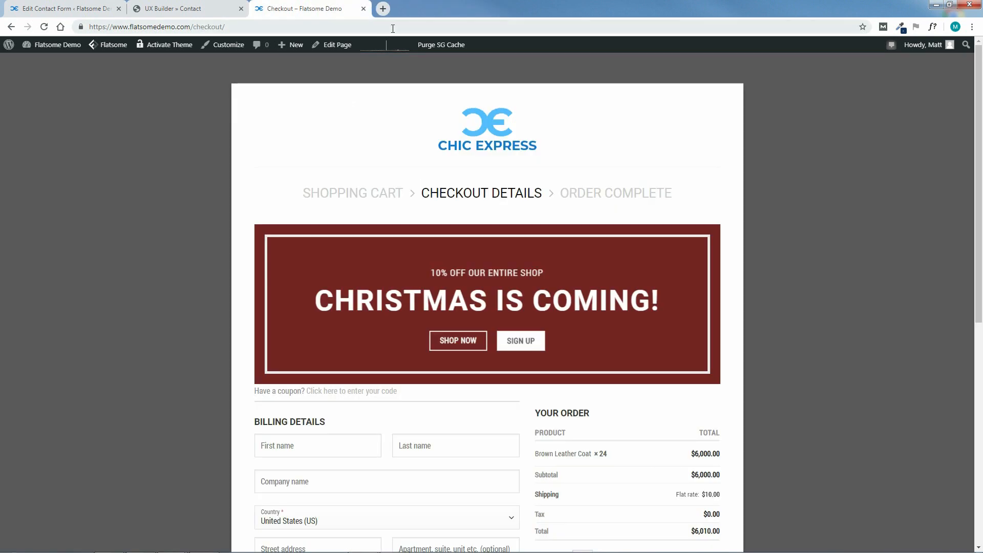
pyautogui.click(363, 10)
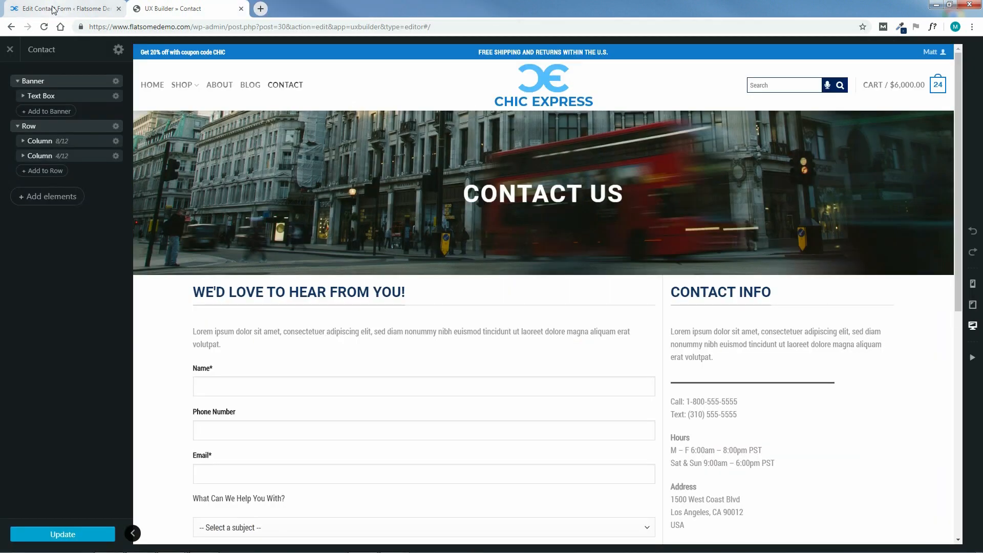
pyautogui.click(102, 15)
pyautogui.rightClick(36, 66)
pyautogui.click(66, 68)
pyautogui.moveTo(259, 8); pyautogui.dragTo(309, 3)
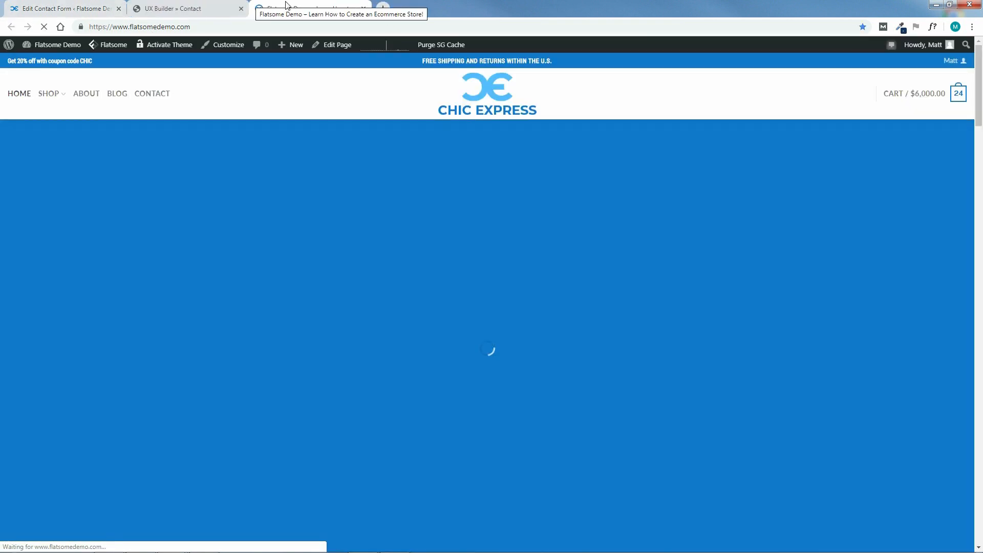
# Look over the home page's category banners and product rows, and open the page in UX Builder.
pyautogui.scroll(-10, 981, 204)
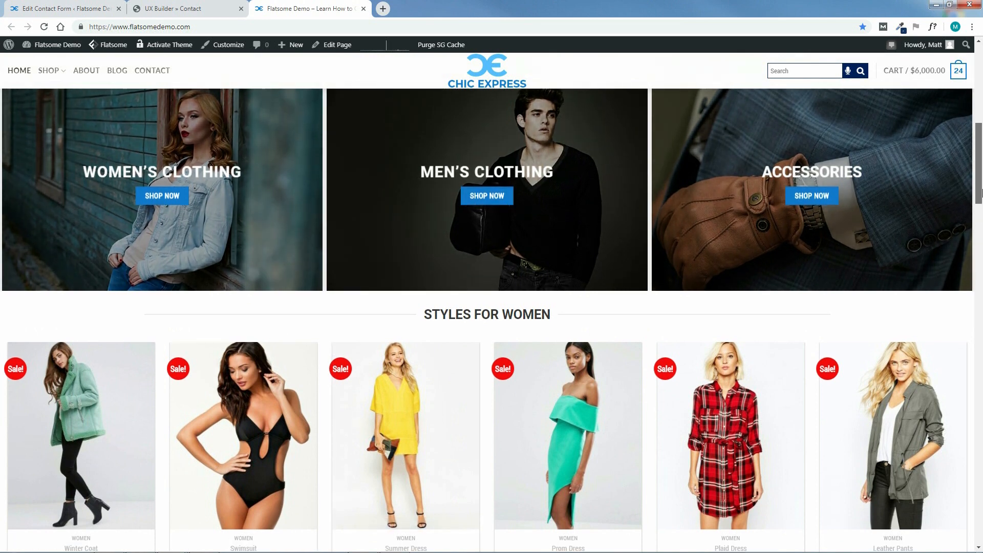
pyautogui.moveTo(333, 45)
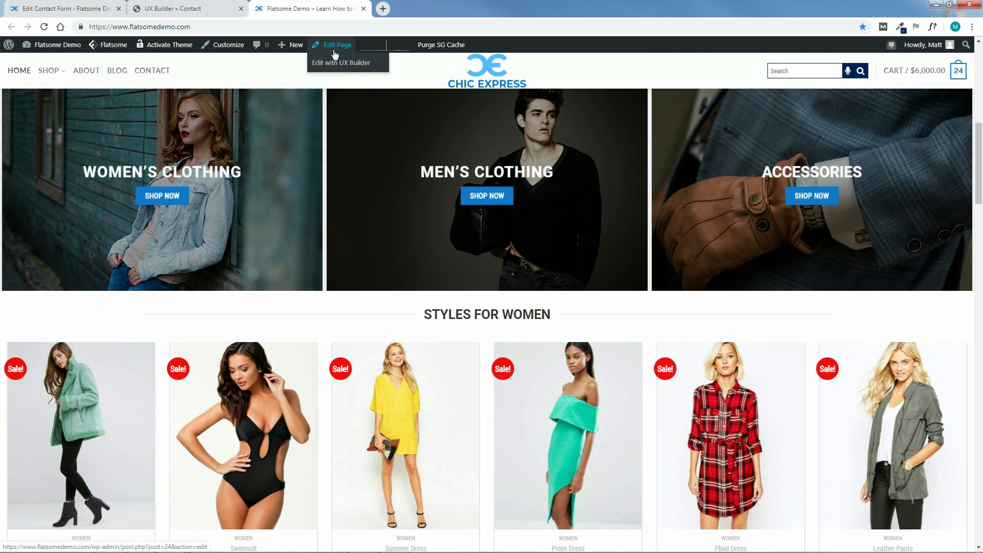
pyautogui.click(331, 62)
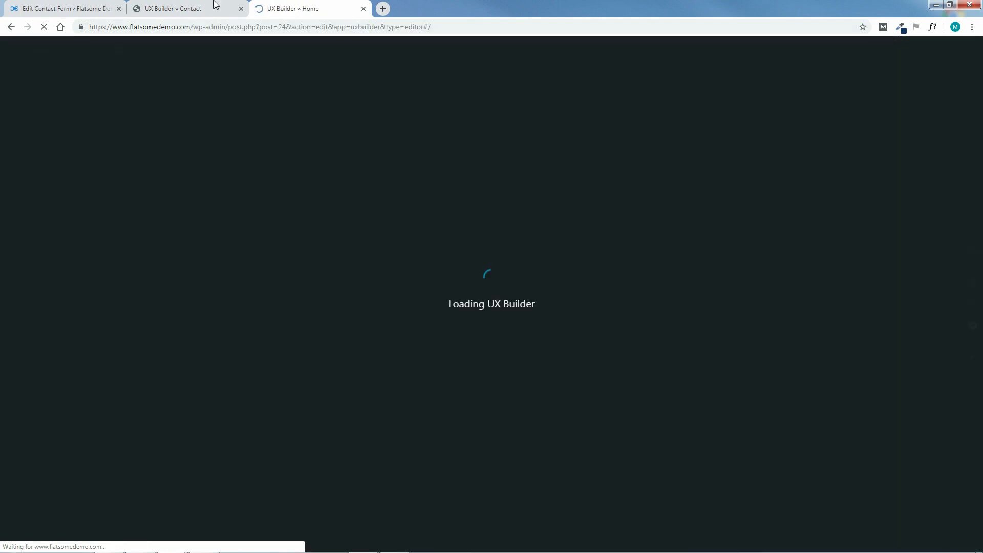
# Close the Contact page's UX Builder tab and return to the Edit Contact Form admin page.
pyautogui.click(189, 4)
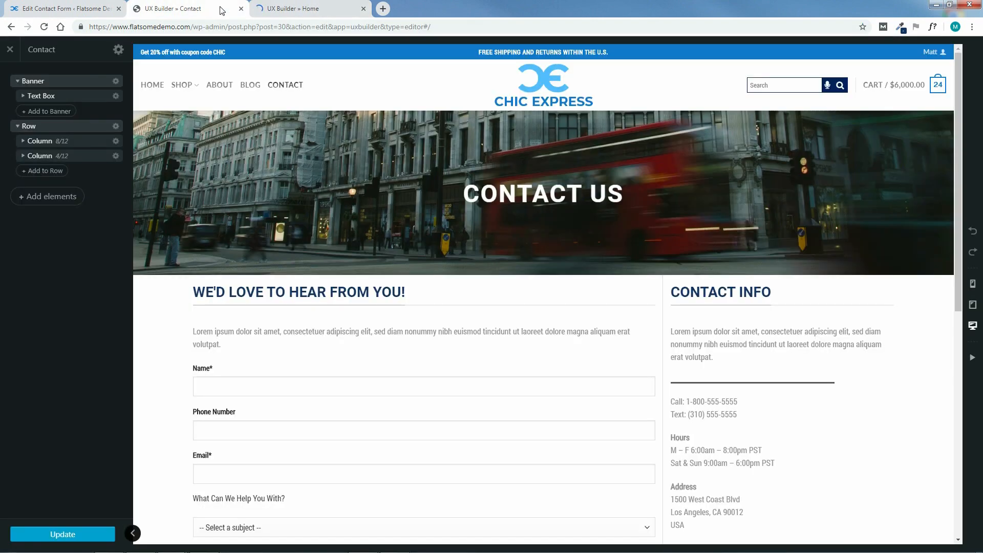
pyautogui.click(240, 8)
pyautogui.click(77, 8)
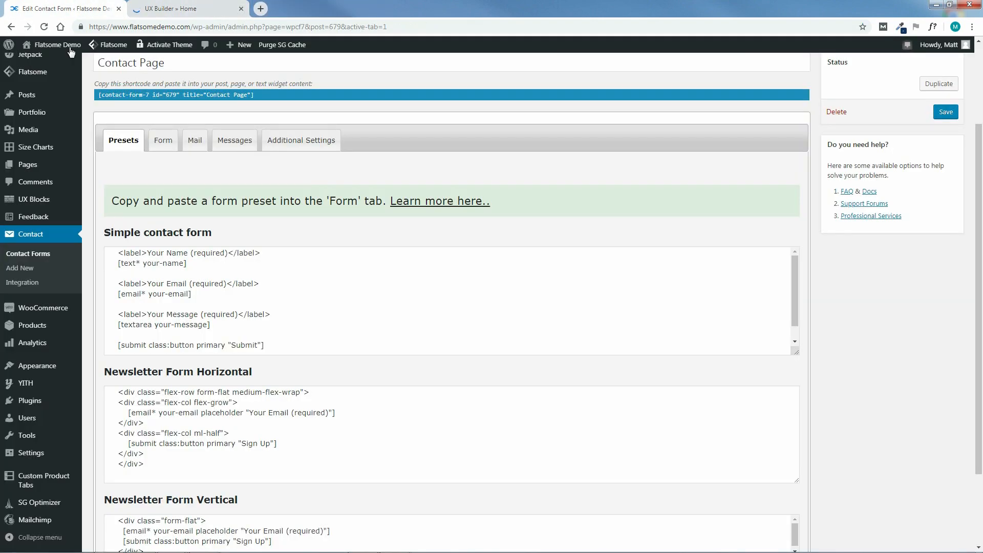
pyautogui.moveTo(51, 51)
pyautogui.moveTo(982, 218); pyautogui.dragTo(981, 138)
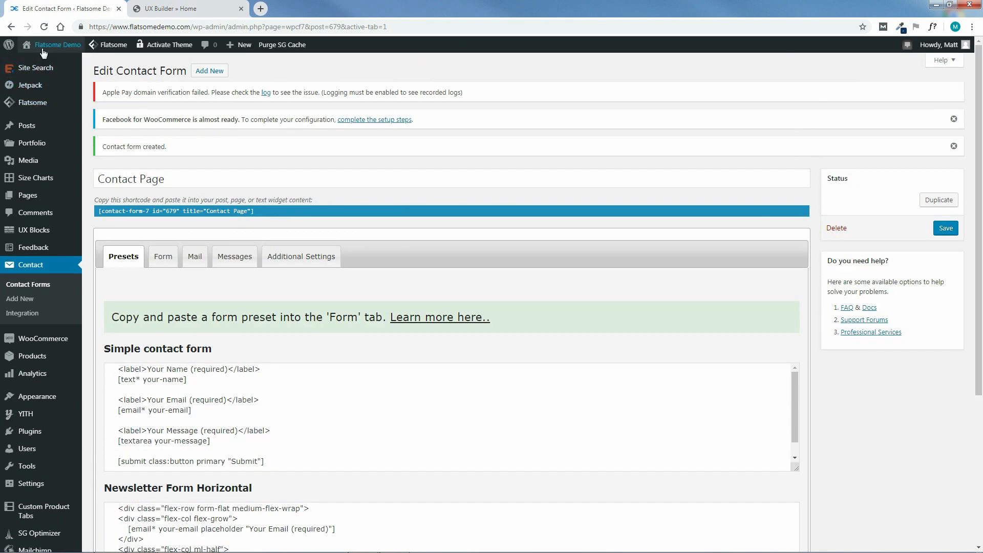
# Leave the Edit Contact Form page and open the site's WordPress admin dashboard.
pyautogui.moveTo(46, 49)
pyautogui.click(43, 65)
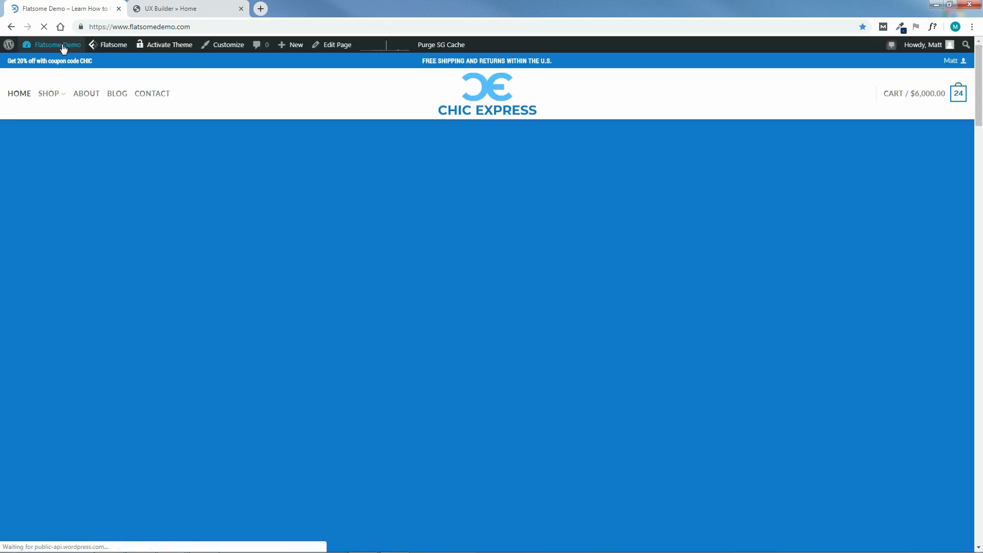
pyautogui.moveTo(60, 47)
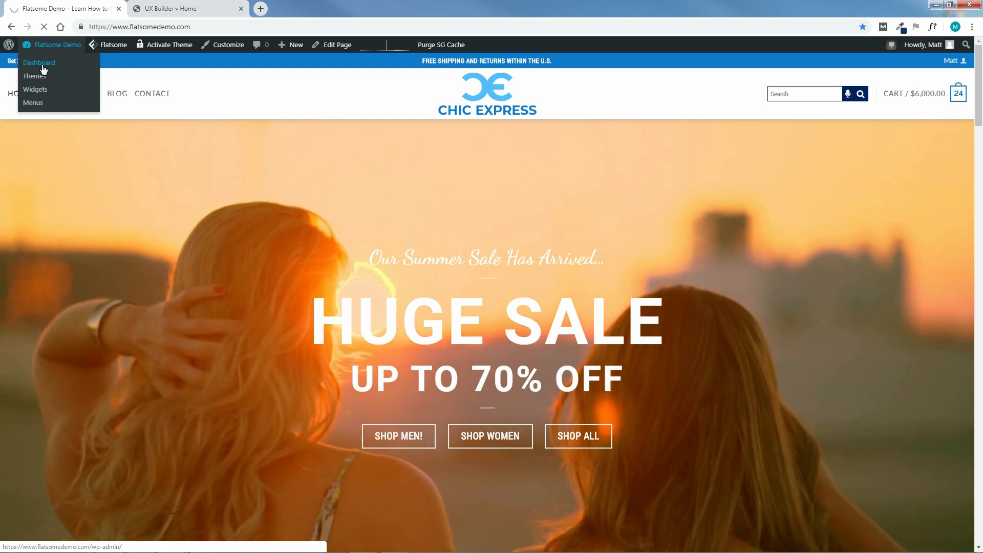
pyautogui.click(43, 69)
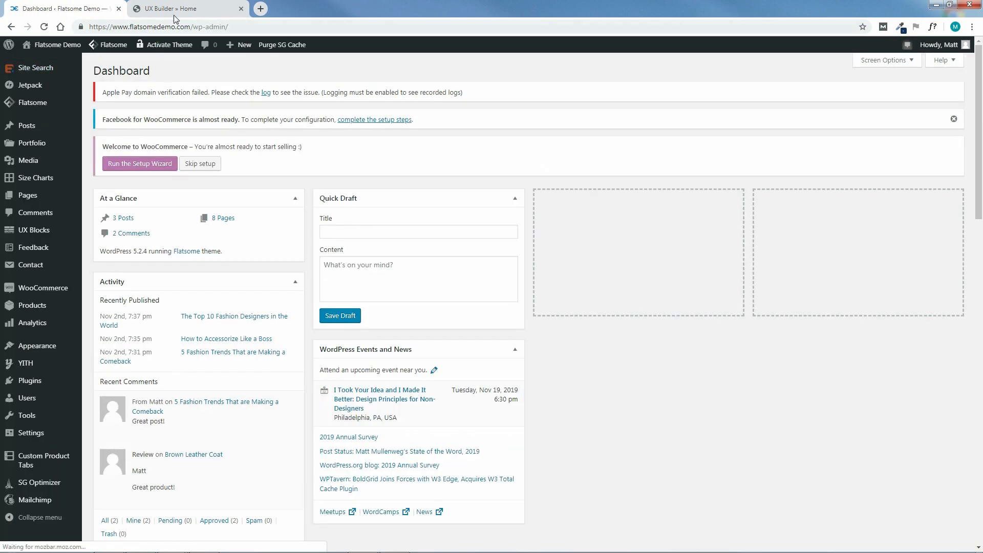
# Switch to the Home page's UX Builder tab and open the link settings of the Women's Clothing banner's Shop Now button.
pyautogui.click(170, 10)
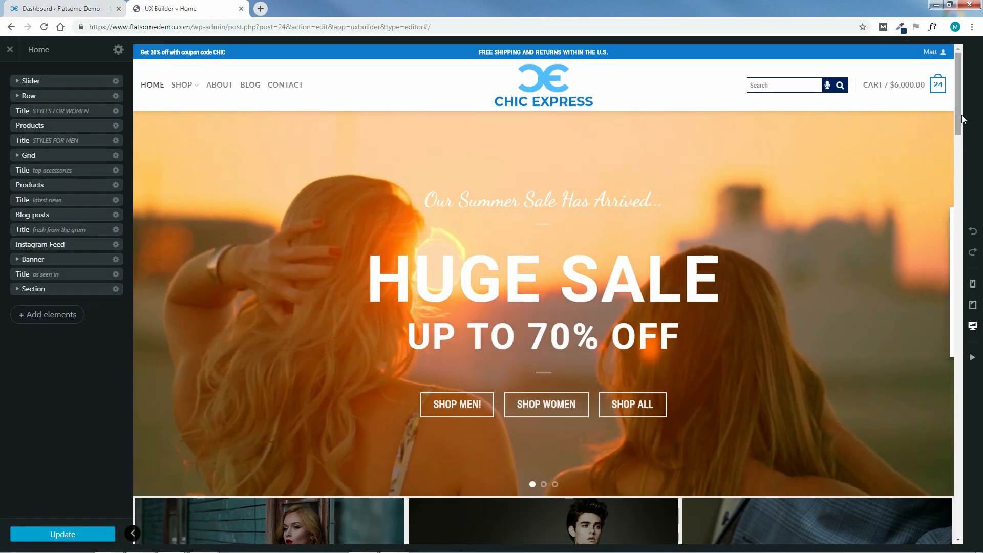
pyautogui.click(928, 304)
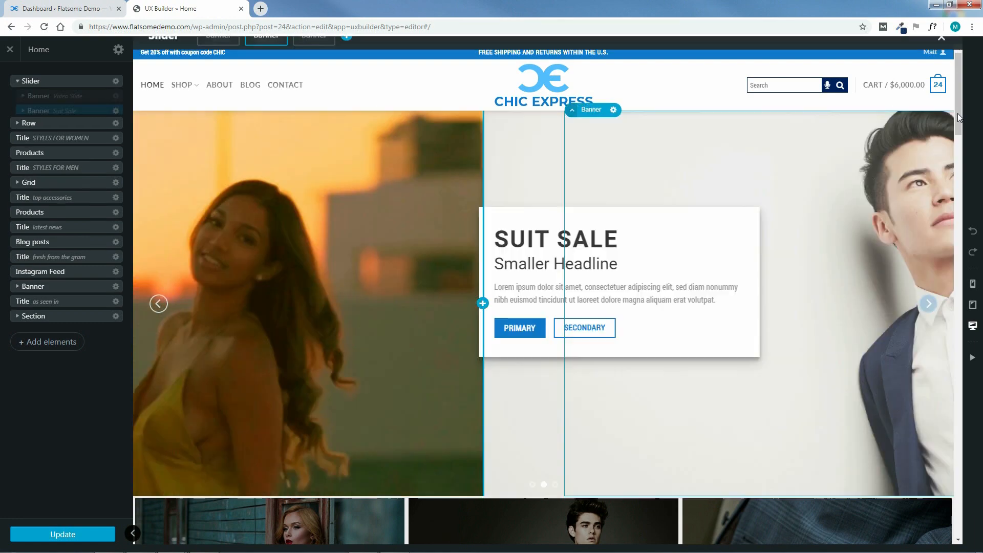
pyautogui.moveTo(959, 108); pyautogui.dragTo(981, 184)
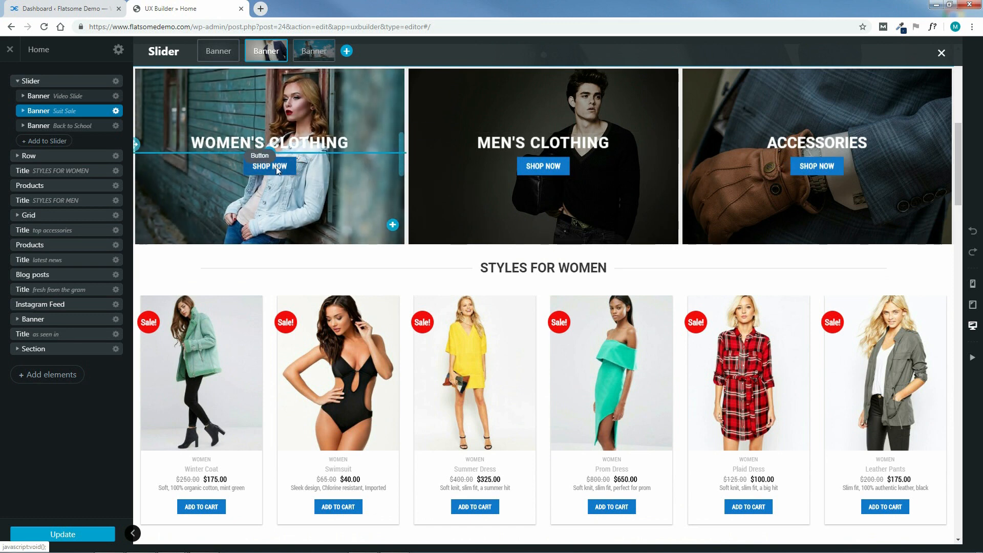
pyautogui.click(275, 167)
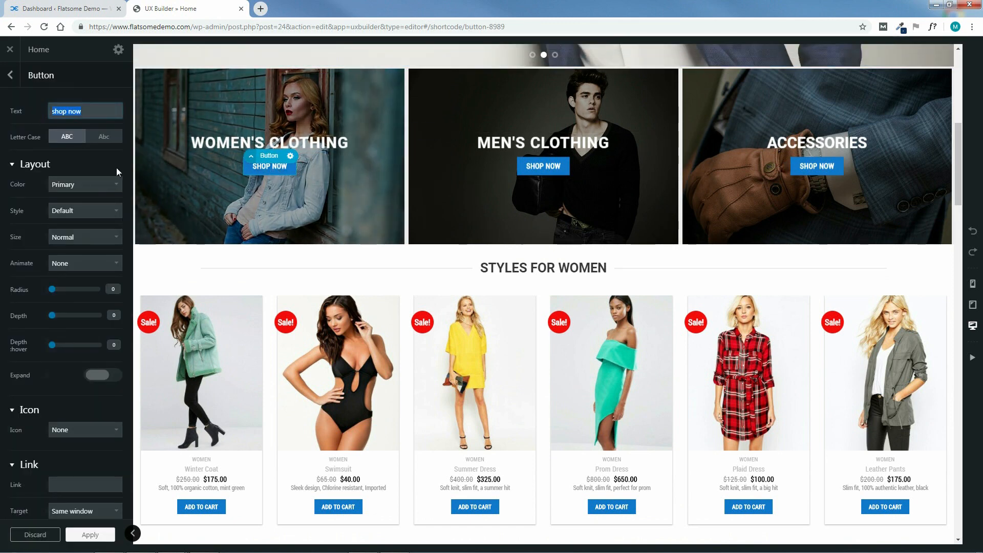
pyautogui.scroll(-3, 127, 188)
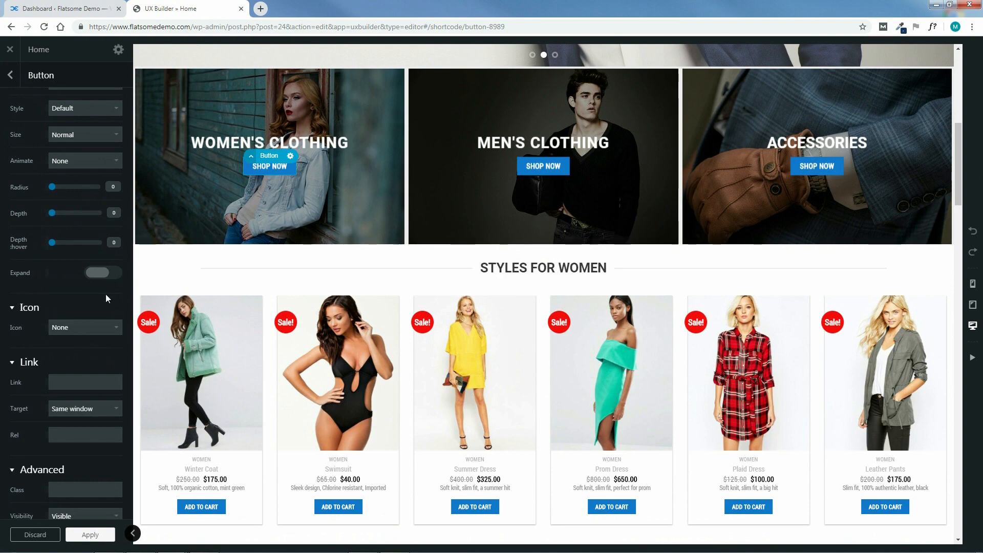
pyautogui.scroll(-1, 106, 296)
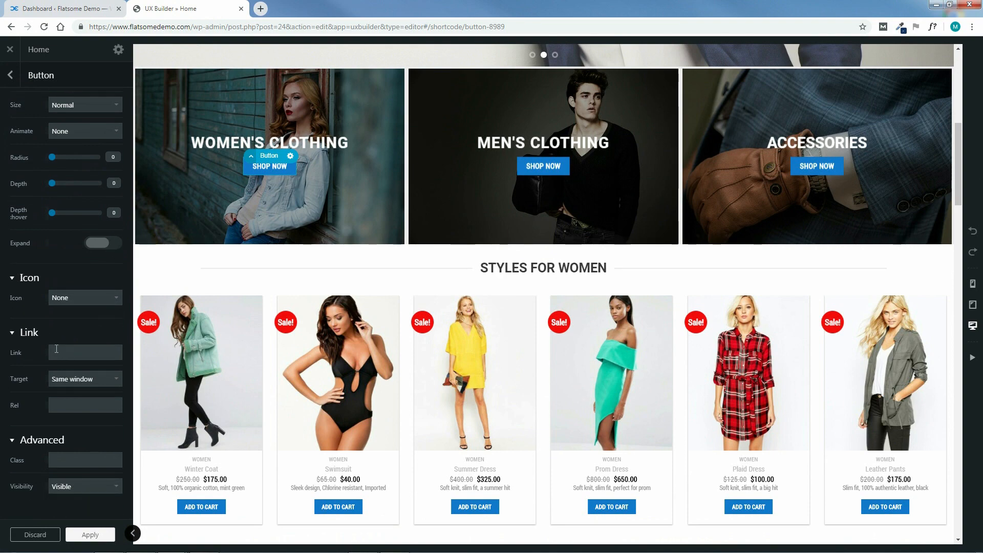
# Open the live site in a new browser tab from the dashboard and go to its Women product category.
pyautogui.click(74, 9)
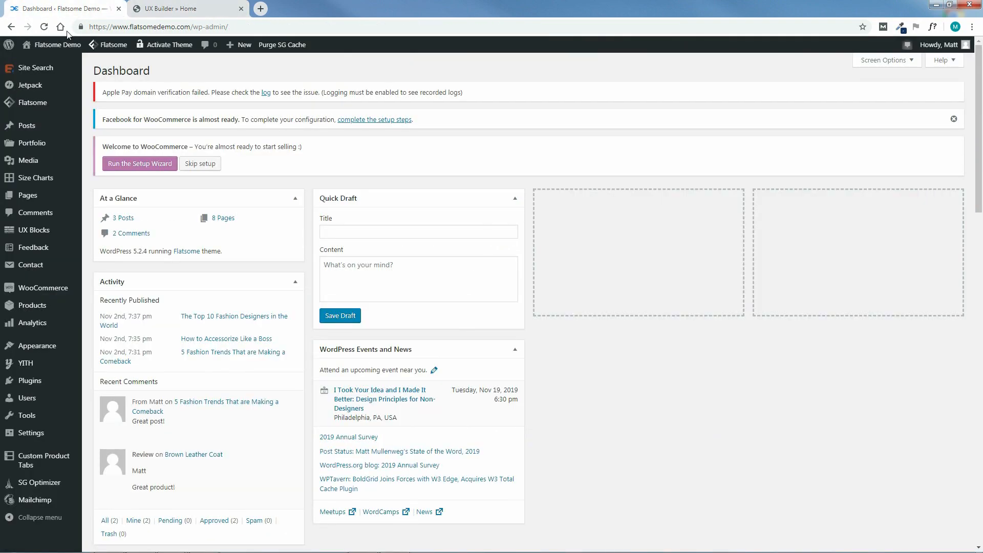
pyautogui.moveTo(59, 47)
pyautogui.rightClick(34, 65)
pyautogui.click(57, 70)
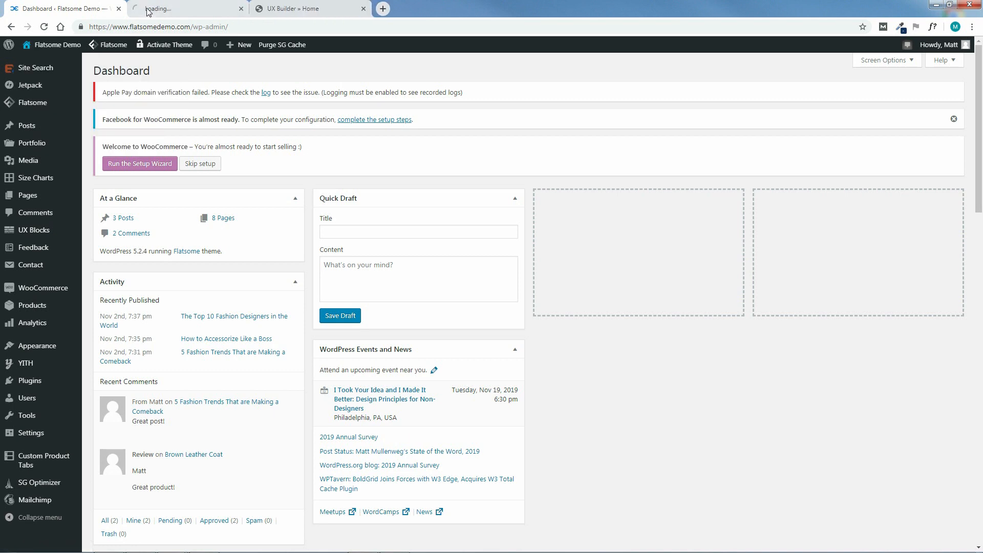
pyautogui.click(312, 9)
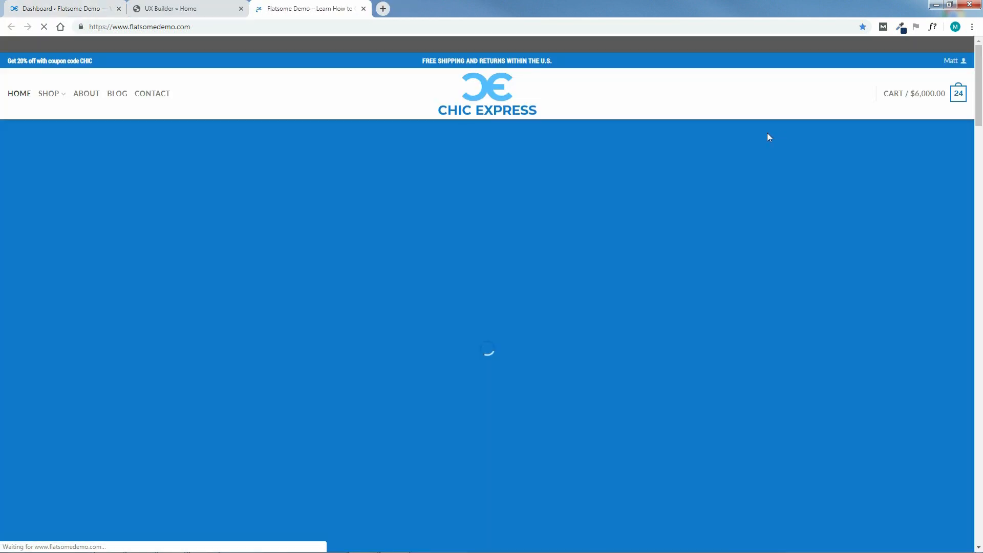
pyautogui.moveTo(49, 94)
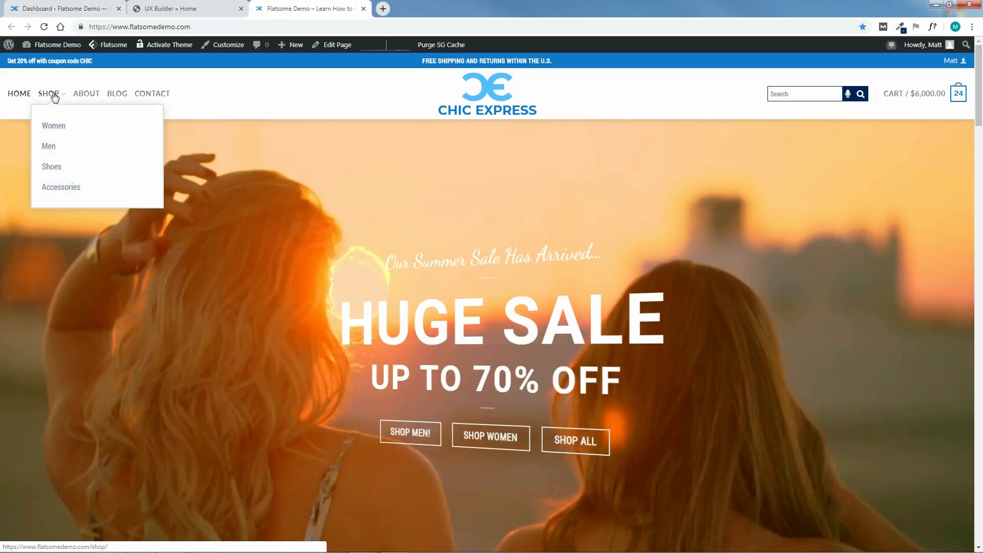
pyautogui.click(51, 127)
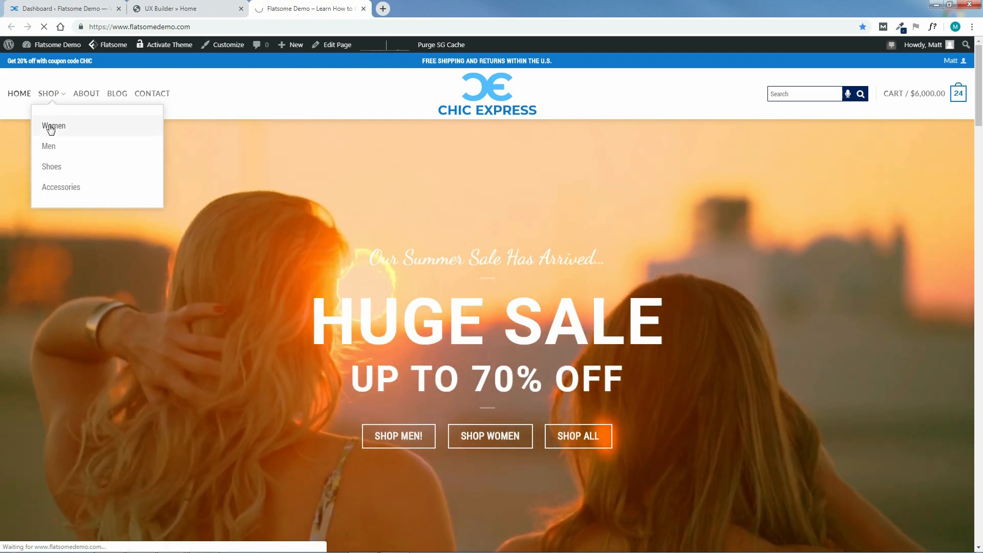
# Copy the Women category page's URL and paste it as the link of the Women's Clothing button in UX Builder.
pyautogui.moveTo(296, 28); pyautogui.dragTo(116, 27)
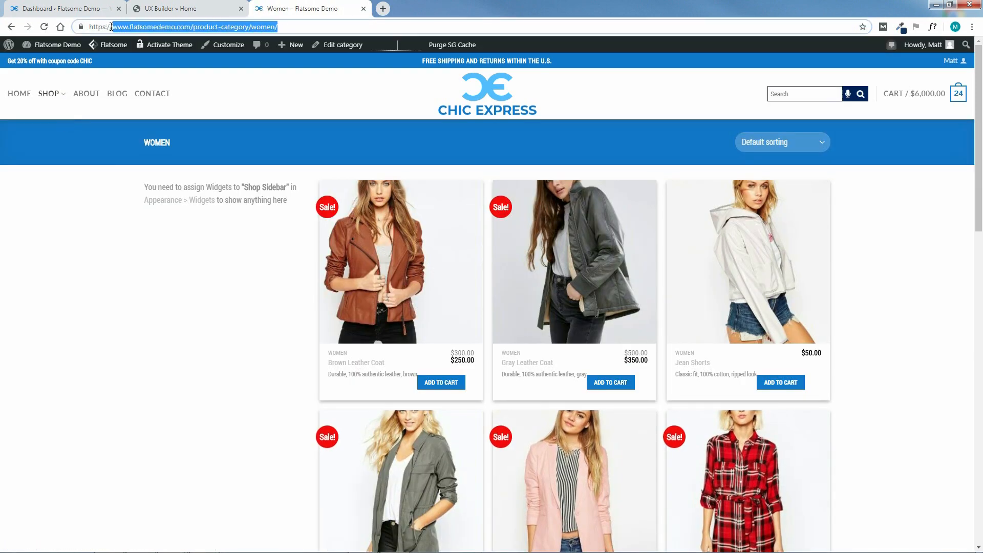
pyautogui.rightClick(128, 27)
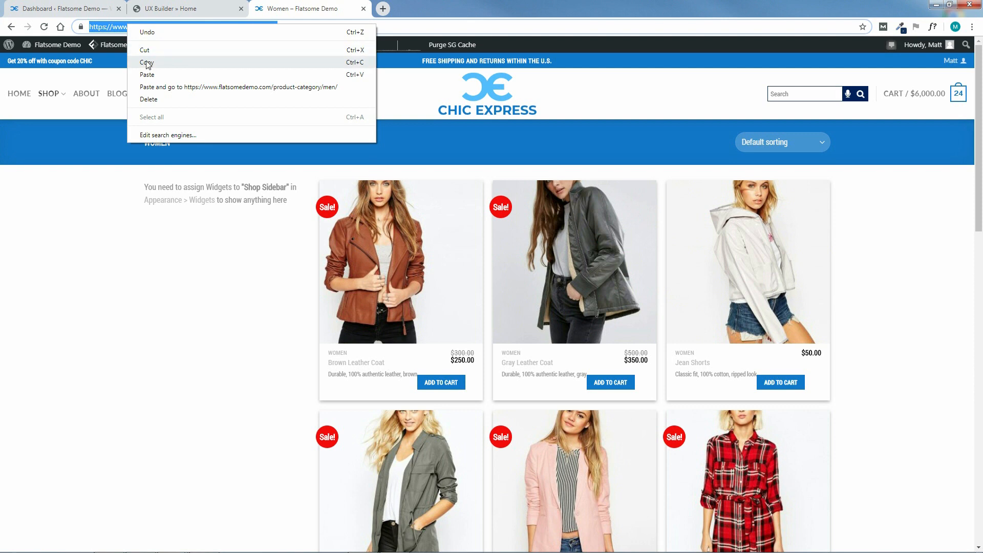
pyautogui.click(149, 63)
pyautogui.click(170, 9)
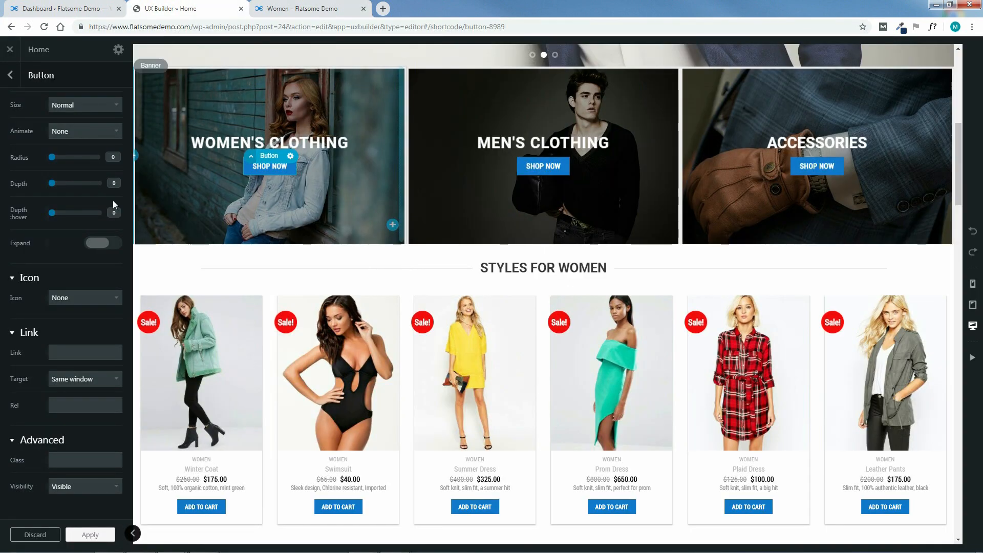
pyautogui.rightClick(70, 355)
pyautogui.click(96, 419)
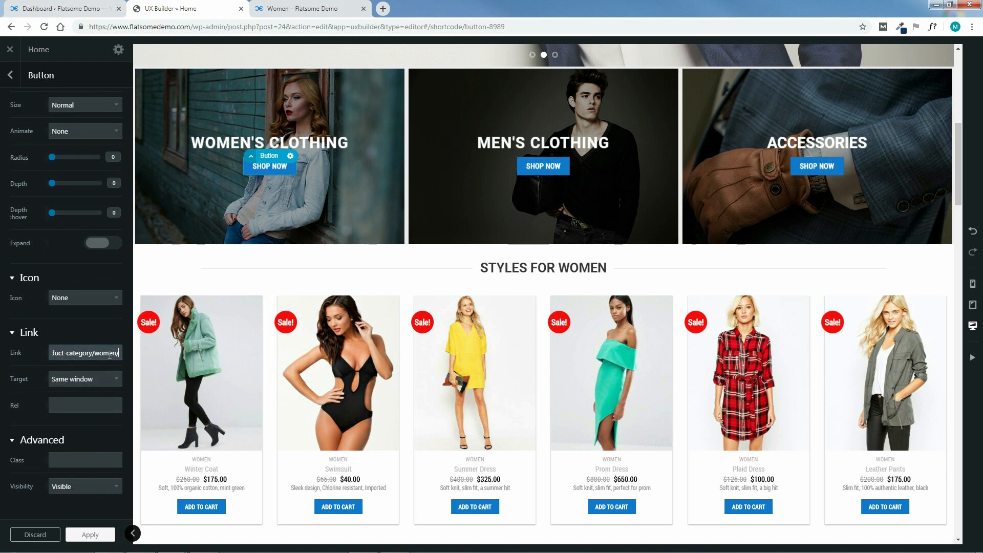
# Try the New window target for the button's link, return it to Same window, and apply the settings.
pyautogui.click(85, 379)
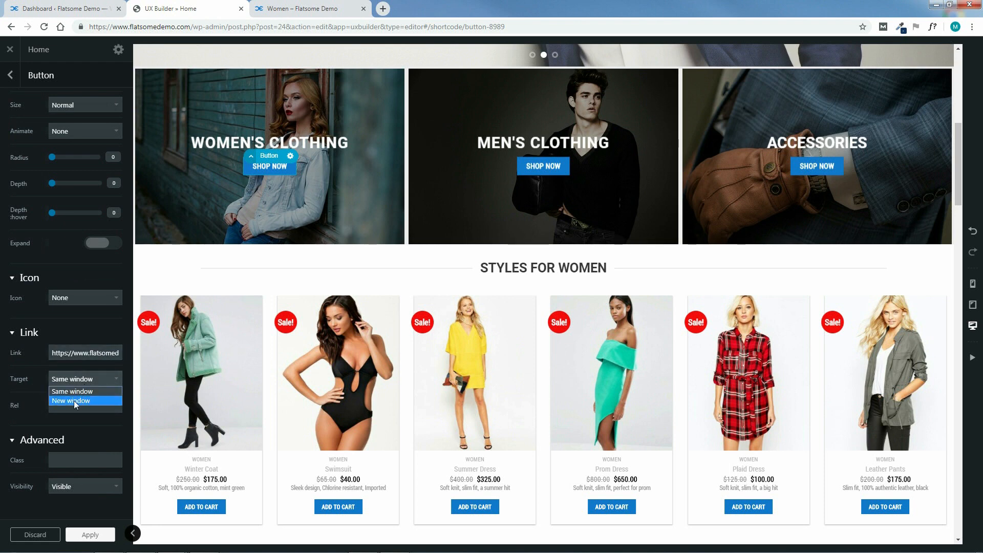
pyautogui.click(74, 400)
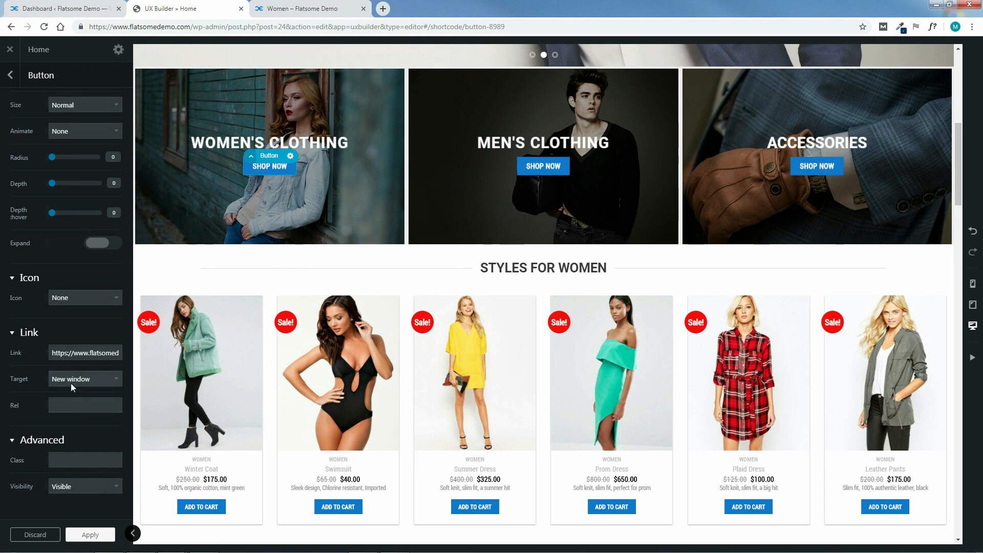
pyautogui.click(79, 381)
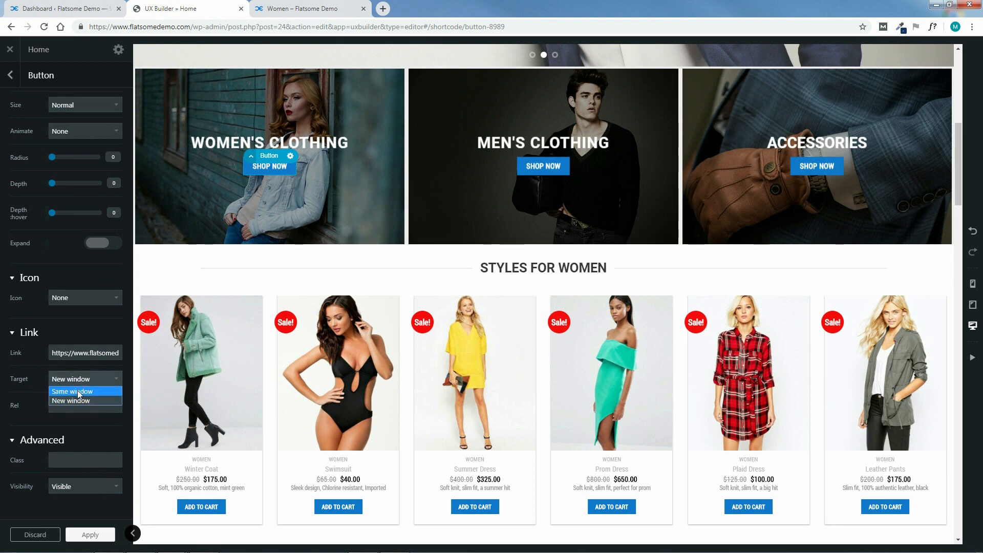
pyautogui.click(78, 390)
pyautogui.click(89, 535)
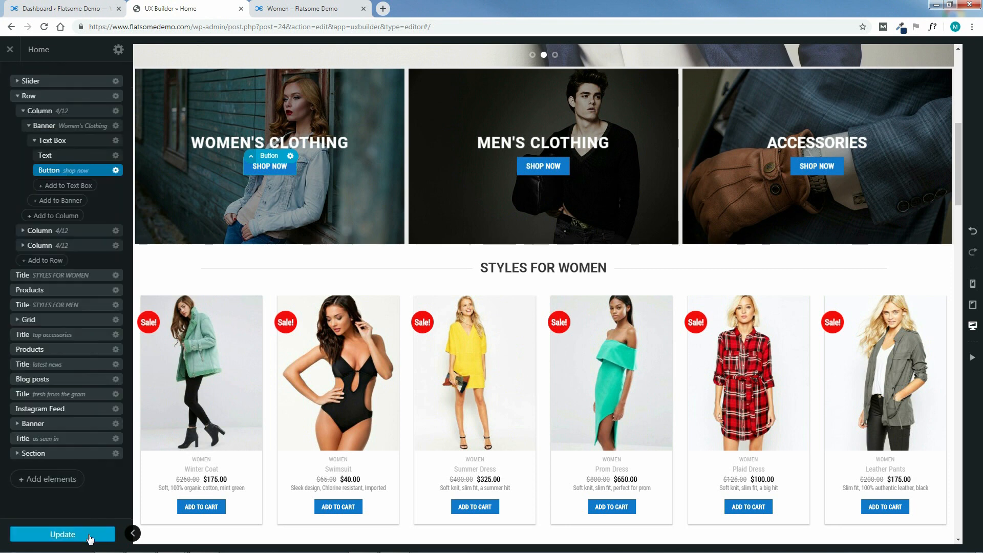
# Open the Men's Clothing banner's Shop Now button options, and copy the Men category page's URL from the live site.
pyautogui.click(542, 170)
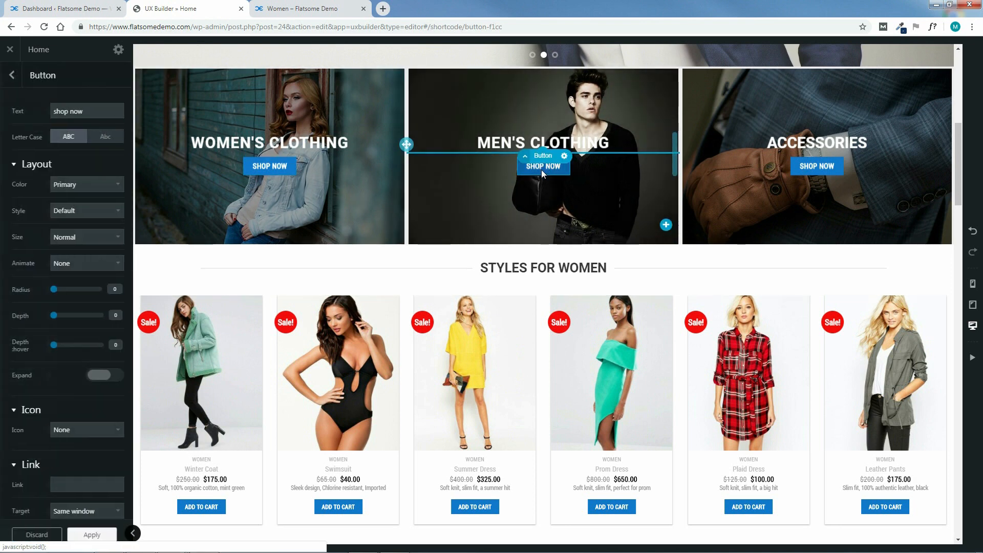
pyautogui.click(274, 6)
pyautogui.moveTo(64, 98)
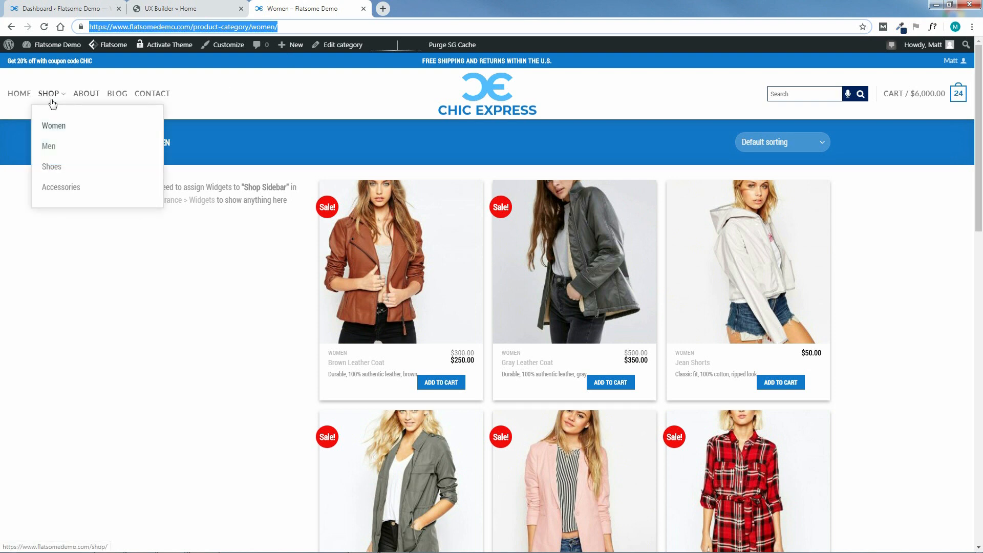
pyautogui.click(53, 148)
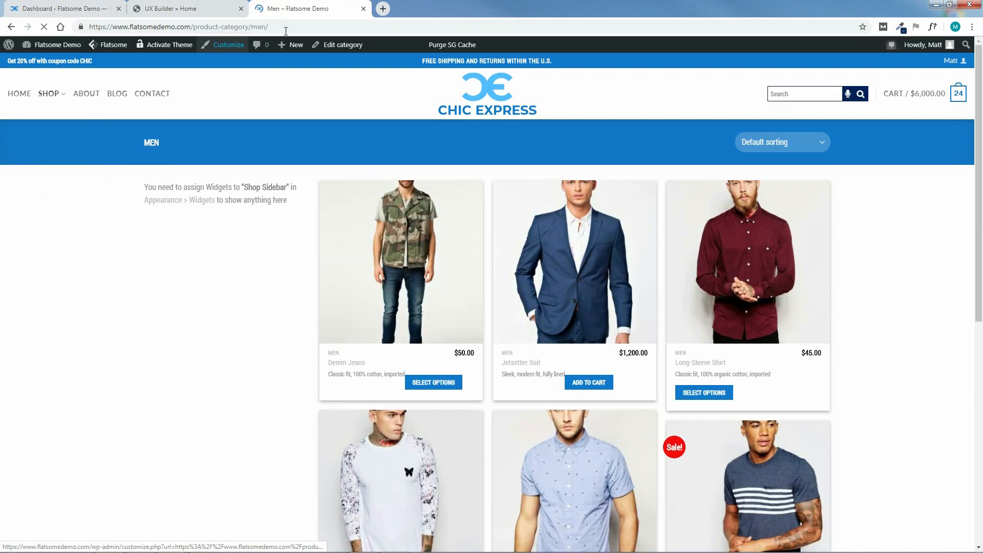
pyautogui.click(104, 28)
pyautogui.rightClick(104, 28)
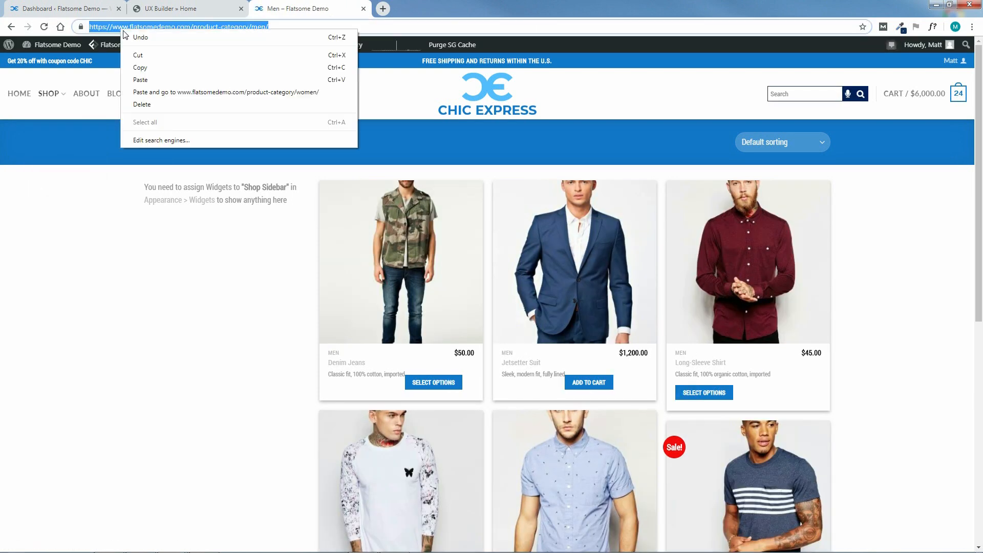
pyautogui.click(135, 66)
# Paste the Men category URL as the Men's Clothing button's link, apply the settings, and update the page.
pyautogui.click(169, 8)
pyautogui.scroll(-2, 81, 415)
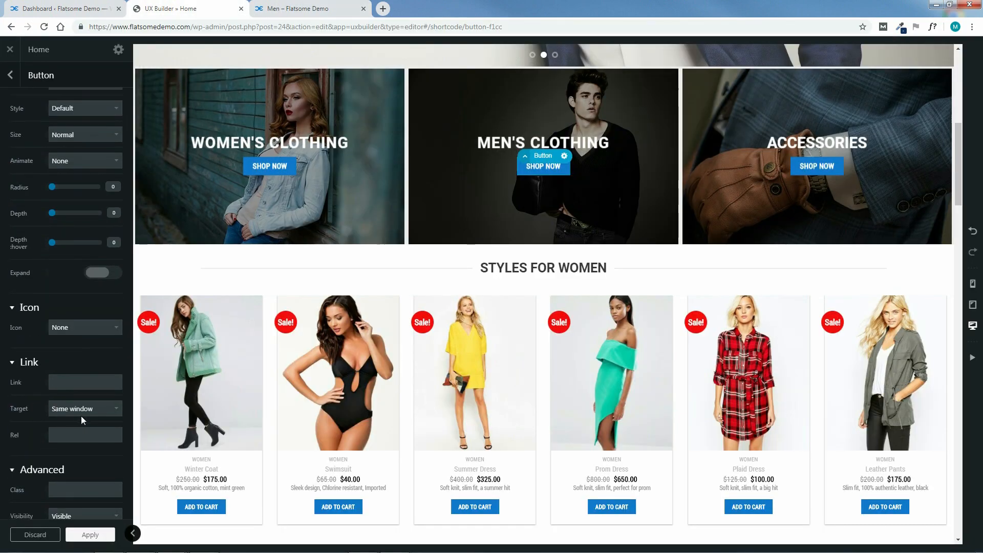
pyautogui.rightClick(80, 380)
pyautogui.click(102, 439)
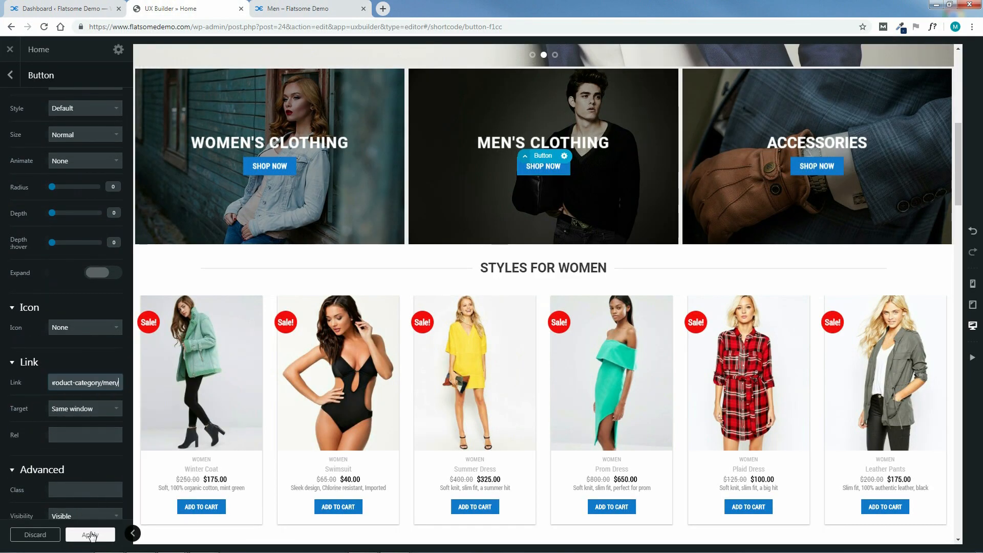
pyautogui.click(91, 534)
pyautogui.click(90, 534)
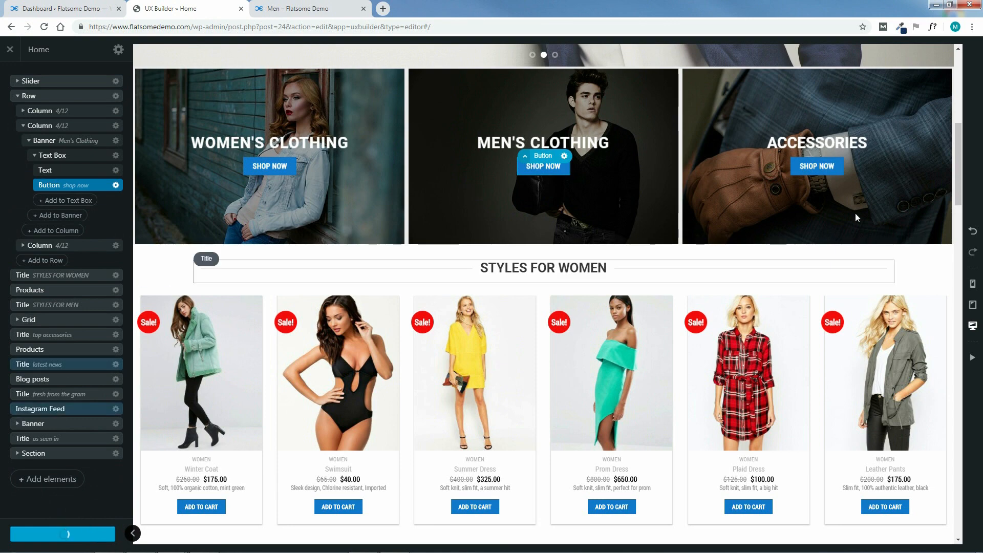
# Open the Accessories banner's Shop Now button options, and copy the Accessories category page's URL from the live site.
pyautogui.click(818, 168)
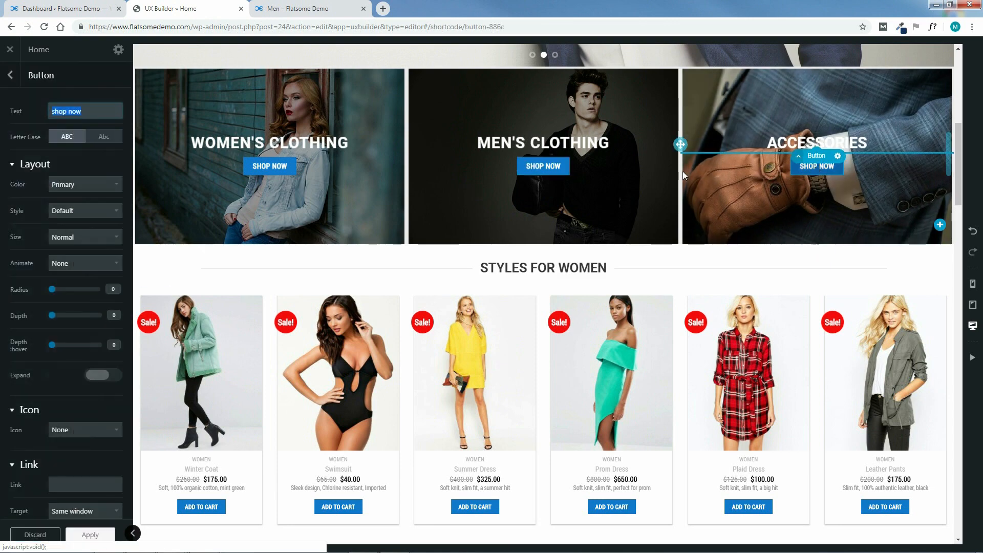
pyautogui.click(289, 7)
pyautogui.moveTo(48, 94)
pyautogui.click(59, 188)
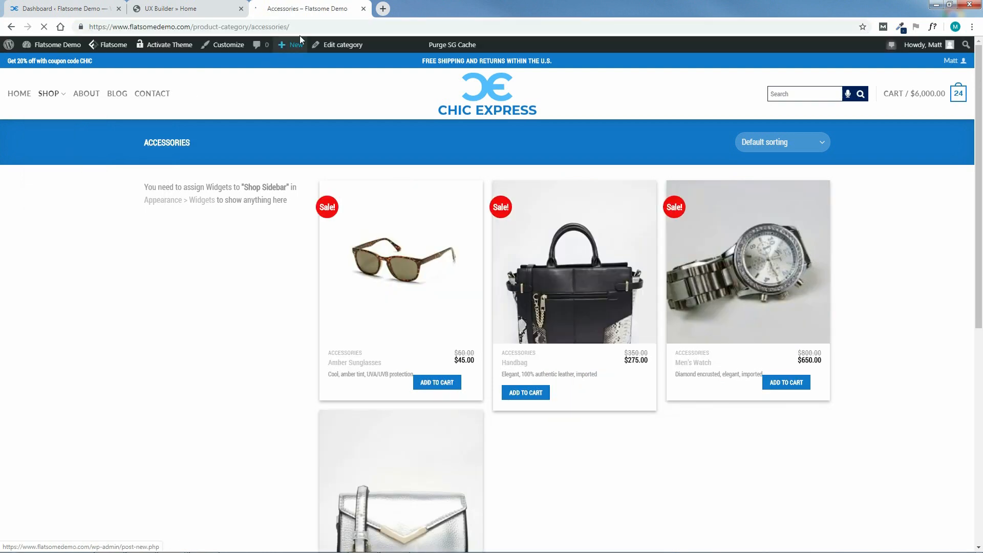
pyautogui.moveTo(290, 26); pyautogui.dragTo(90, 26)
pyautogui.rightClick(124, 26)
pyautogui.click(140, 63)
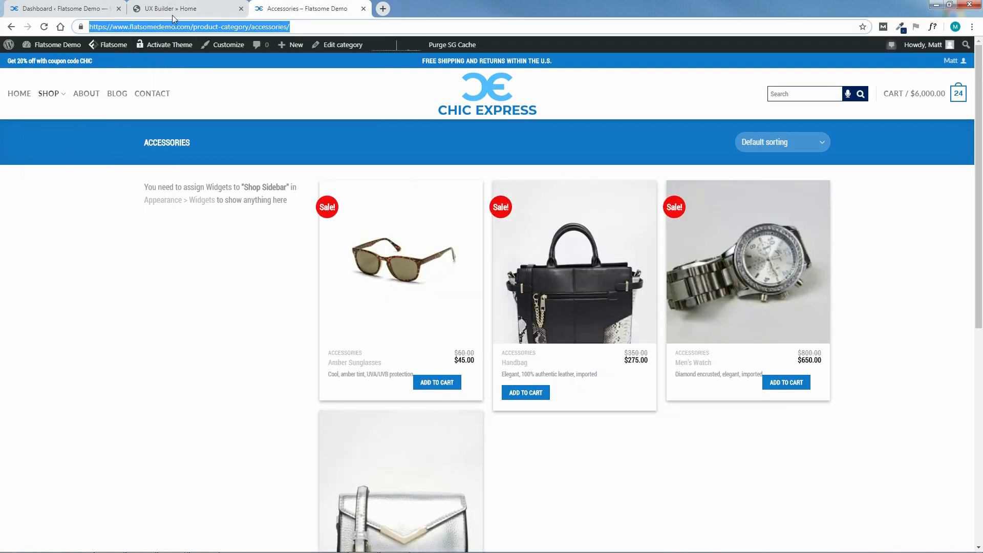
# Paste the Accessories category URL as the Accessories button's link, apply the settings, and update the page.
pyautogui.click(171, 9)
pyautogui.scroll(-2, 98, 435)
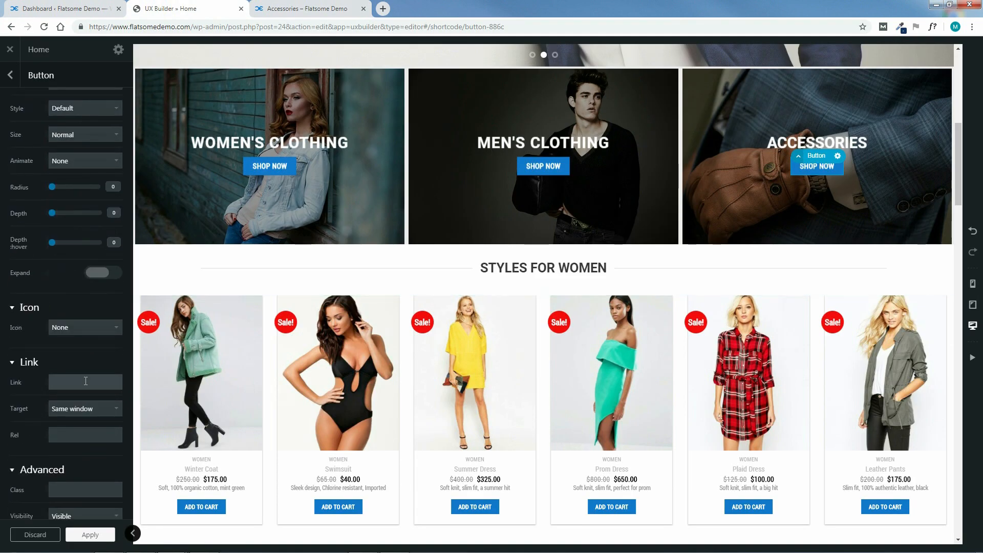
pyautogui.rightClick(85, 381)
pyautogui.click(108, 443)
pyautogui.click(98, 534)
pyautogui.click(66, 534)
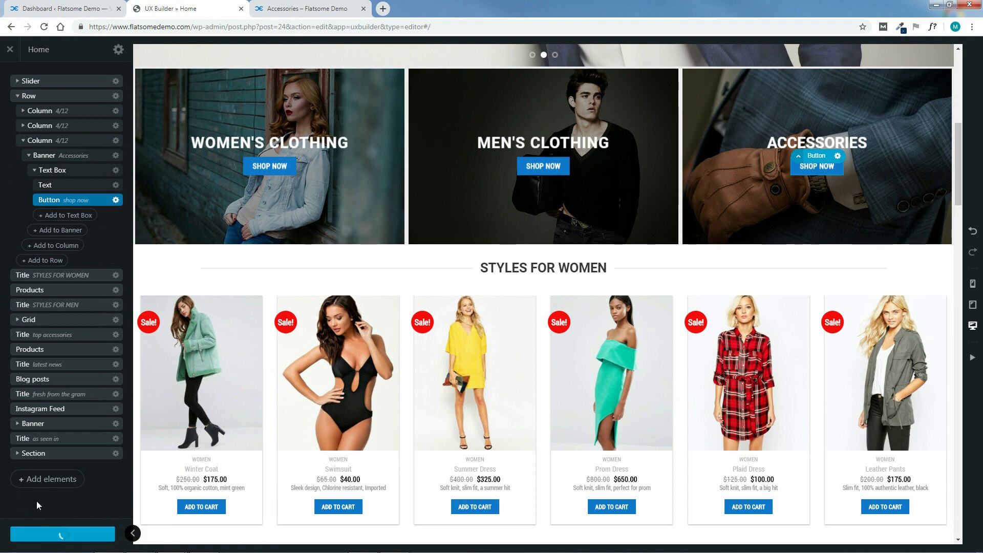
# Open the live home page and test the Women's Clothing, Men's Clothing and Accessories banners' Shop Now links.
pyautogui.click(319, 6)
pyautogui.click(21, 100)
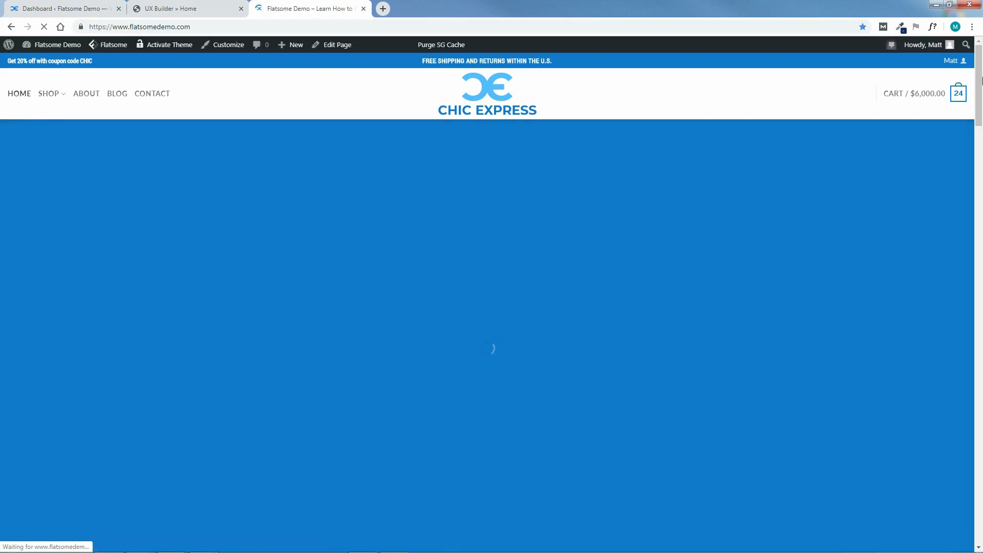
pyautogui.scroll(-9, 512, 205)
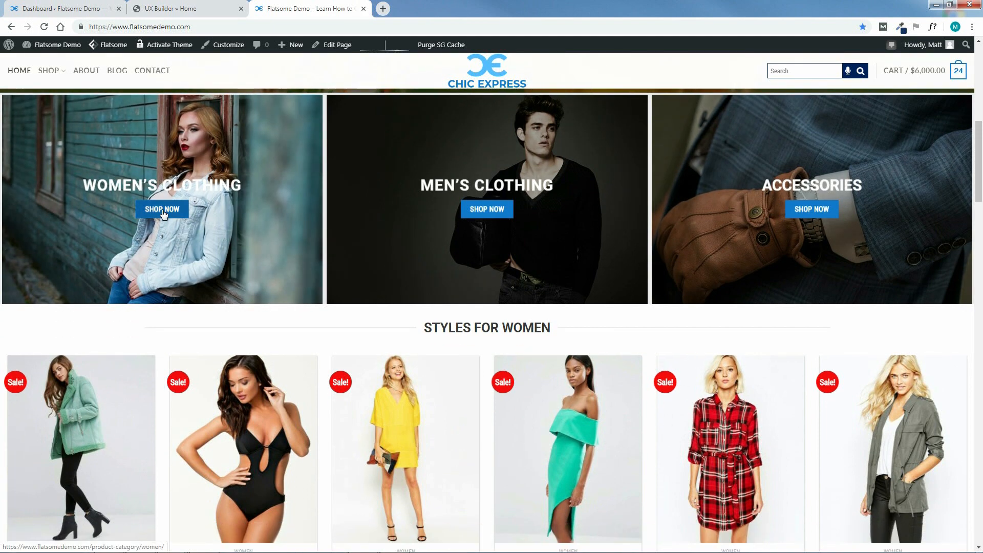
pyautogui.click(164, 214)
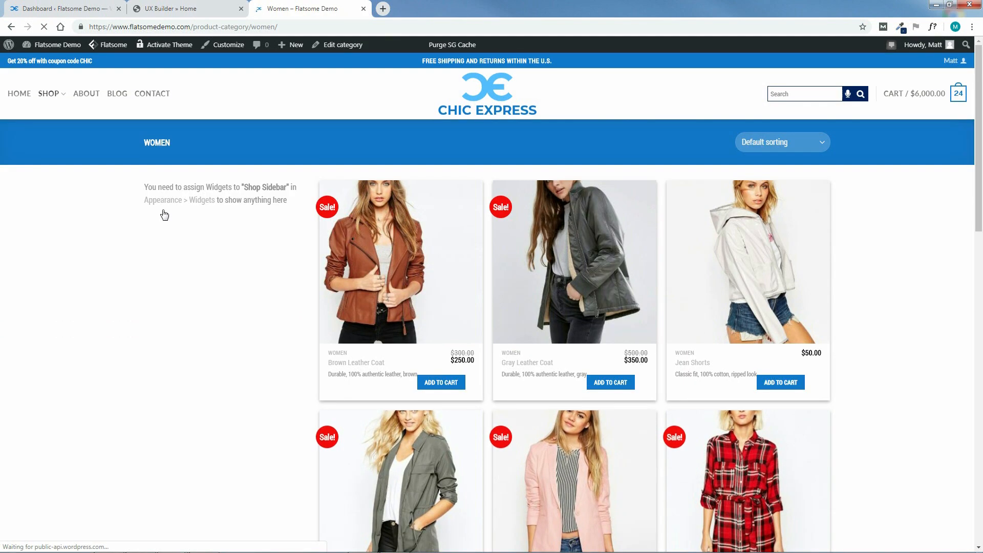
pyautogui.click(10, 28)
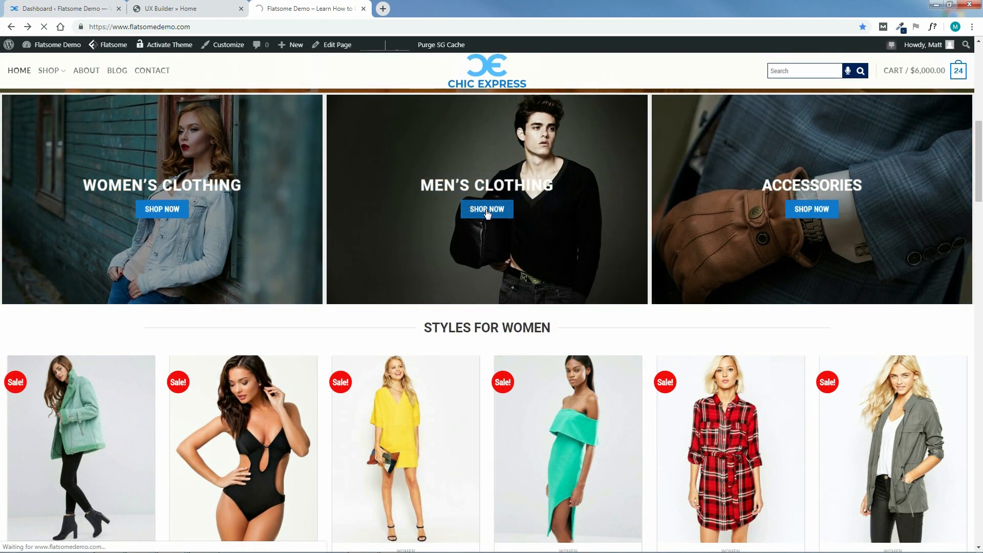
pyautogui.click(484, 210)
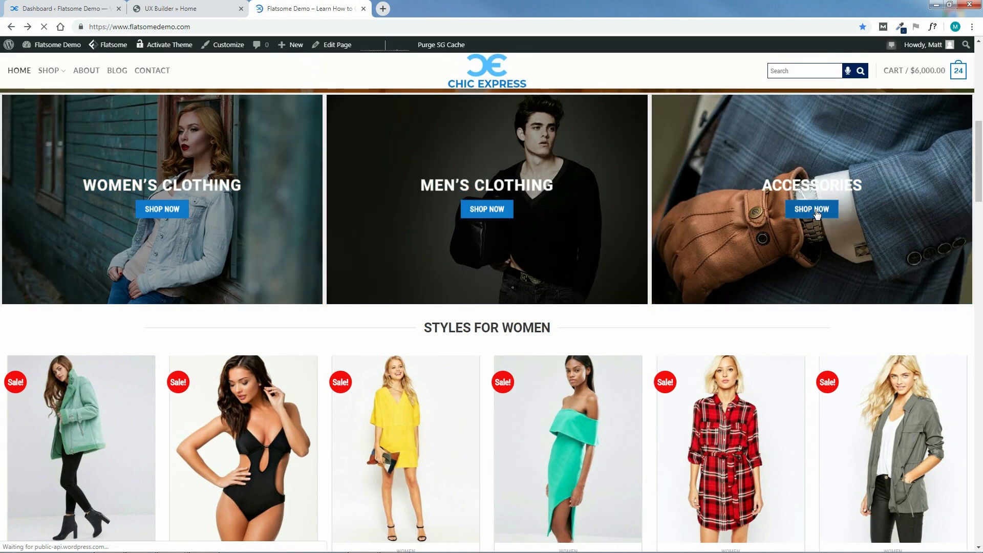
pyautogui.click(816, 211)
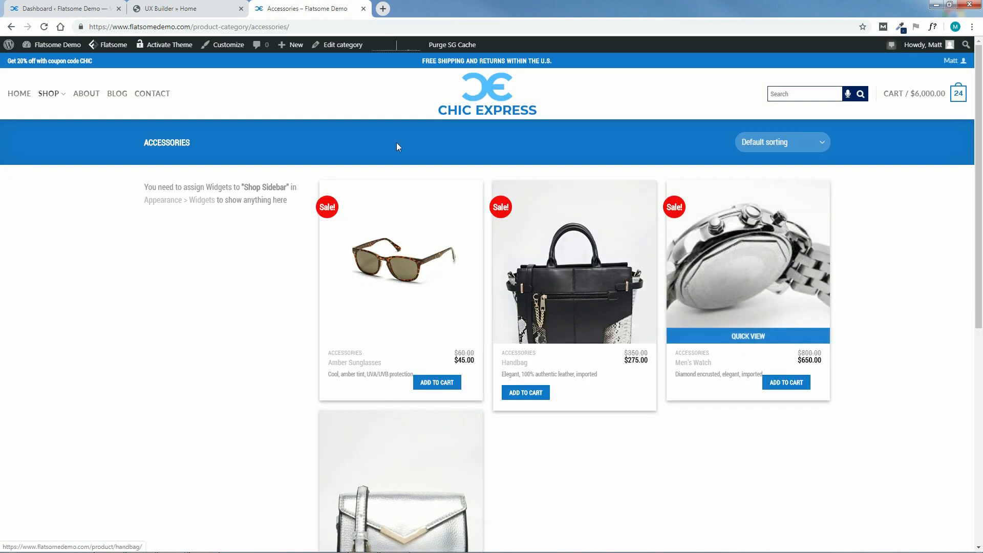
pyautogui.click(11, 26)
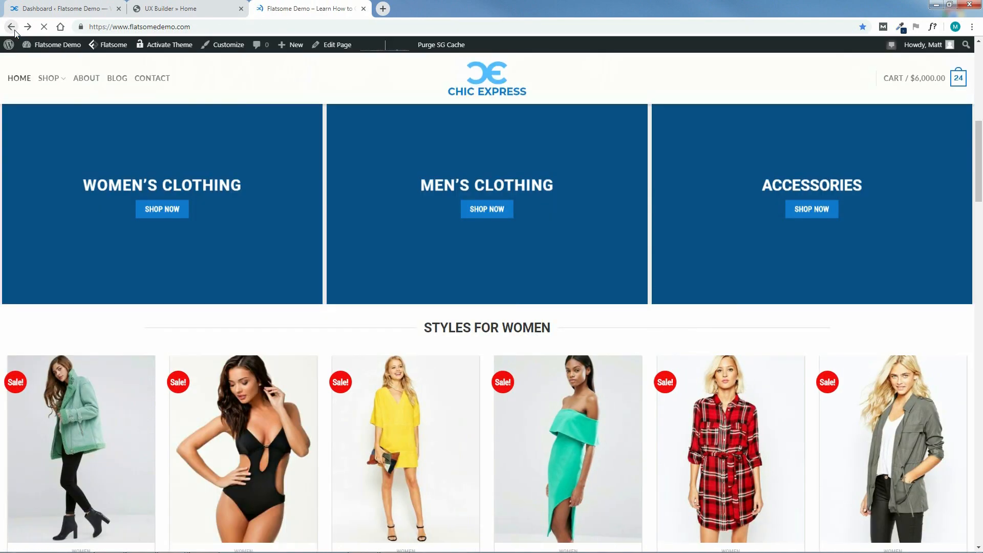
pyautogui.scroll(-2, 981, 194)
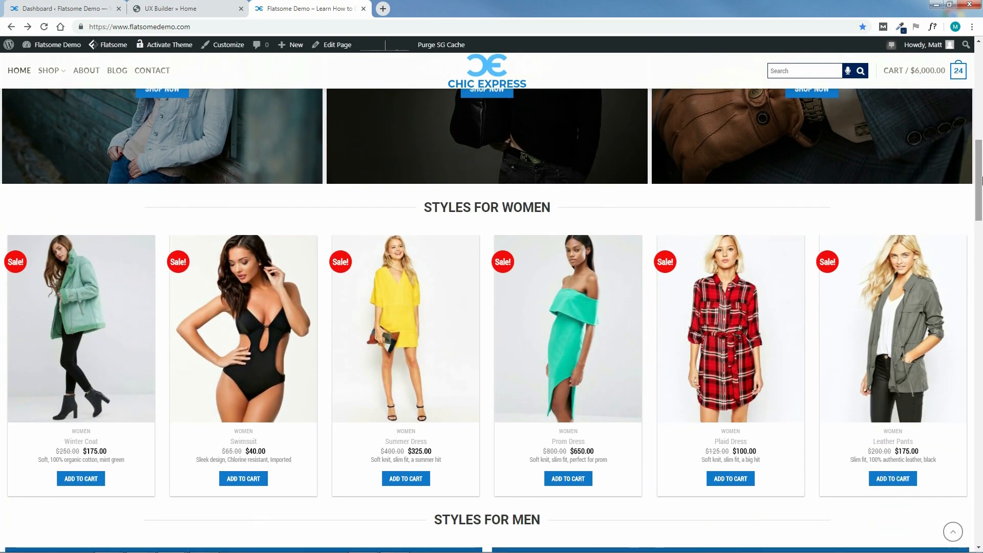
pyautogui.scroll(2, 981, 220)
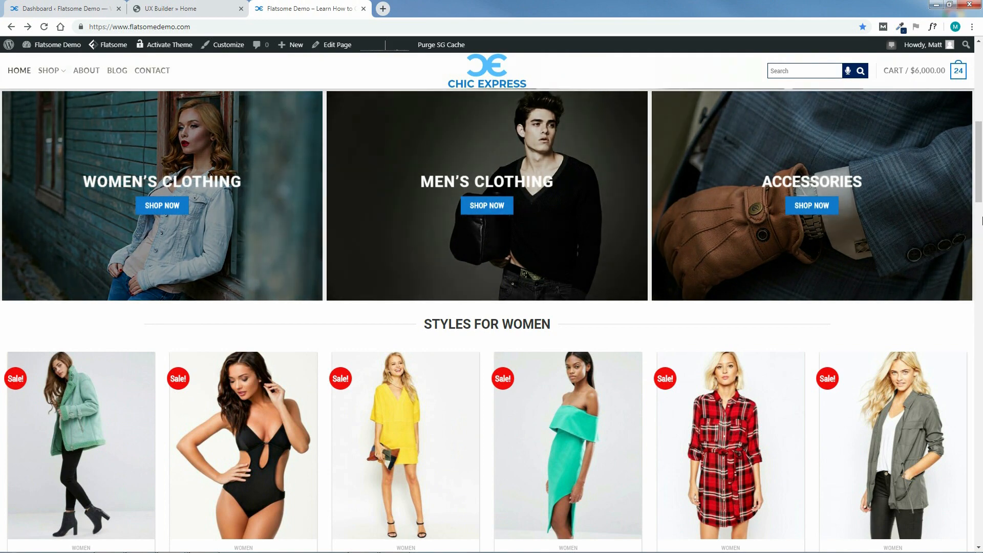
pyautogui.scroll(-3, 981, 171)
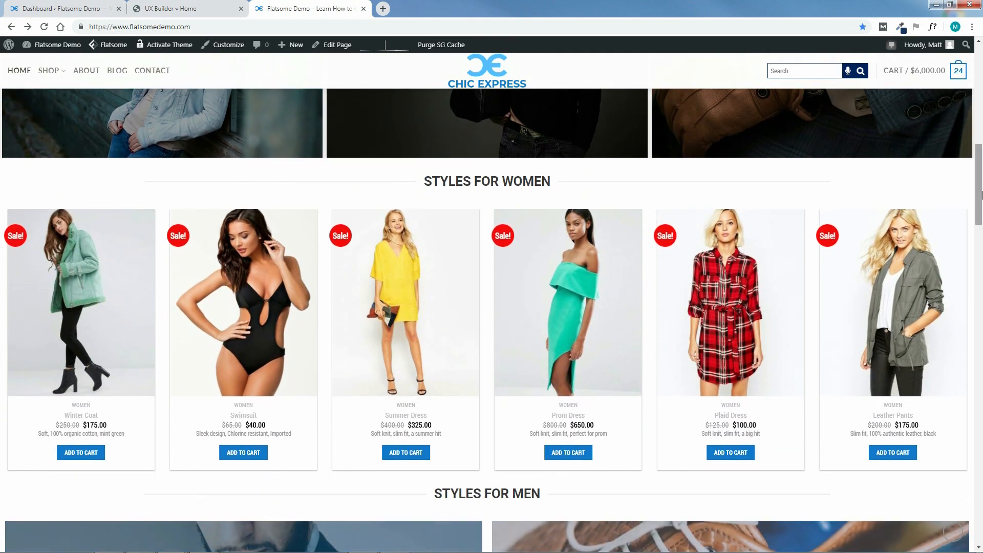
# In the UX Builder, insert a Product Categories element with the Default preset above the Styles for Women title and apply its settings.
pyautogui.click(172, 9)
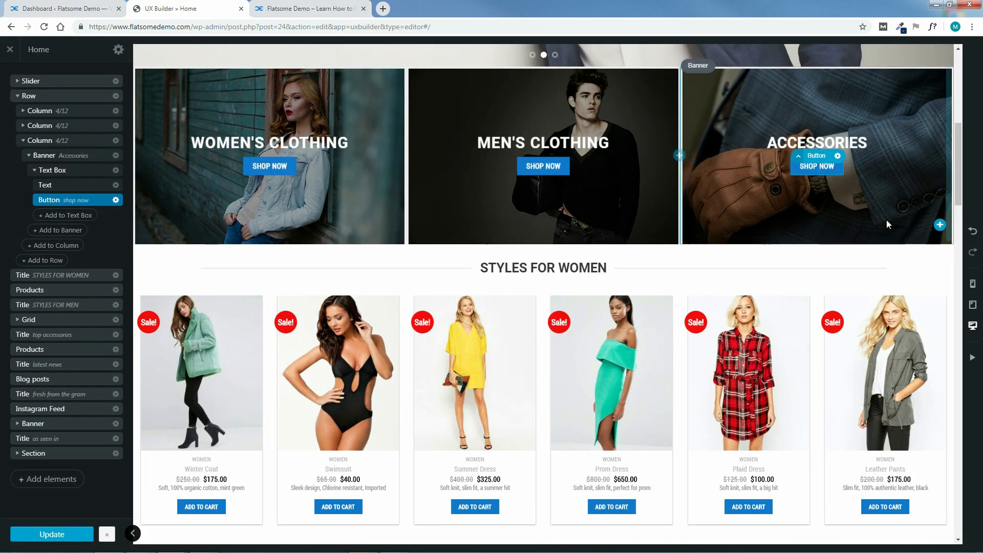
pyautogui.scroll(-3, 563, 154)
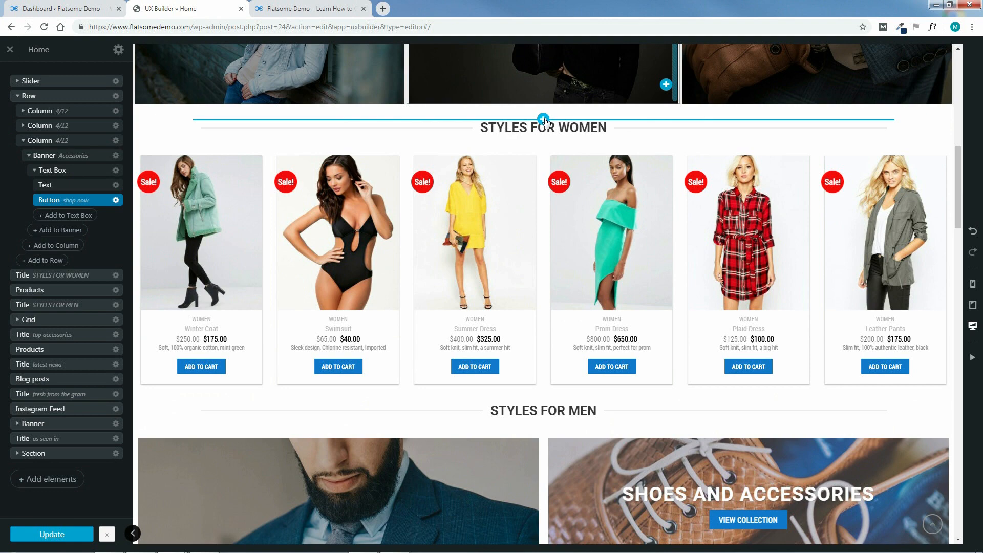
pyautogui.click(544, 119)
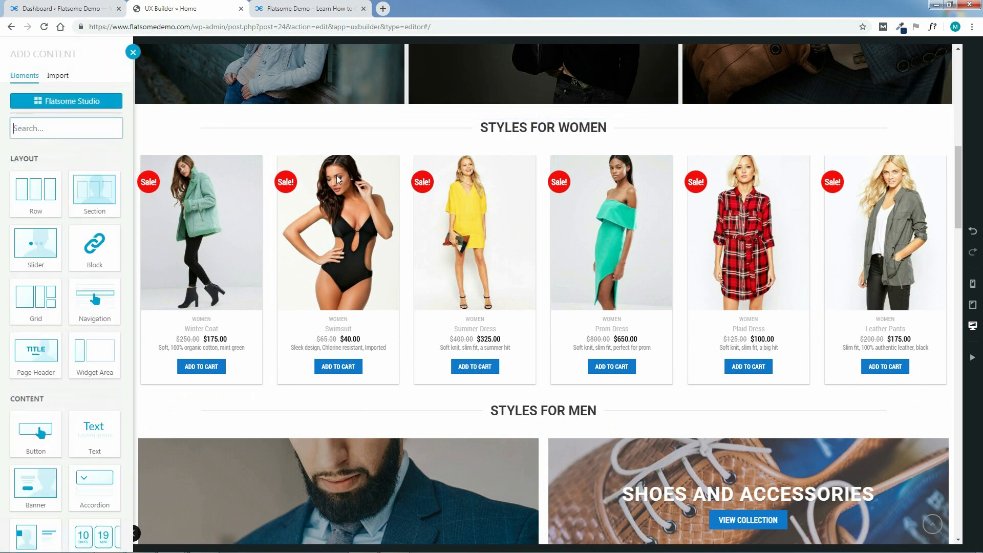
pyautogui.scroll(-3, 97, 320)
pyautogui.scroll(-13, 100, 323)
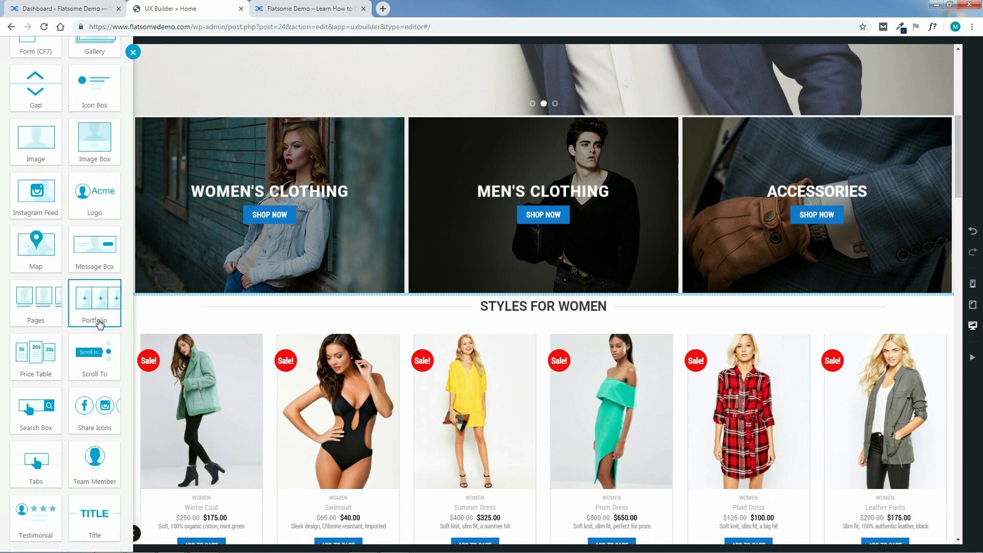
pyautogui.scroll(-3, 98, 322)
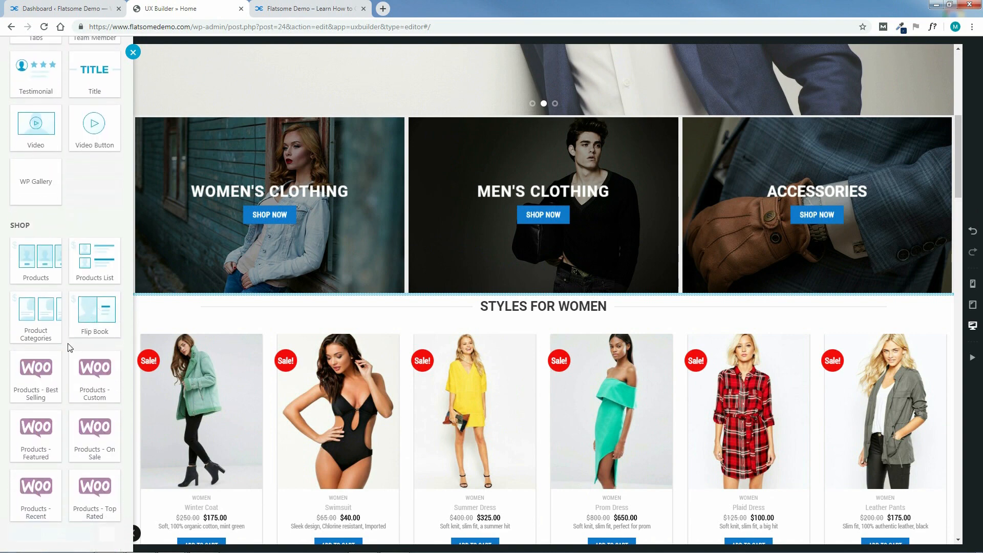
pyautogui.click(36, 320)
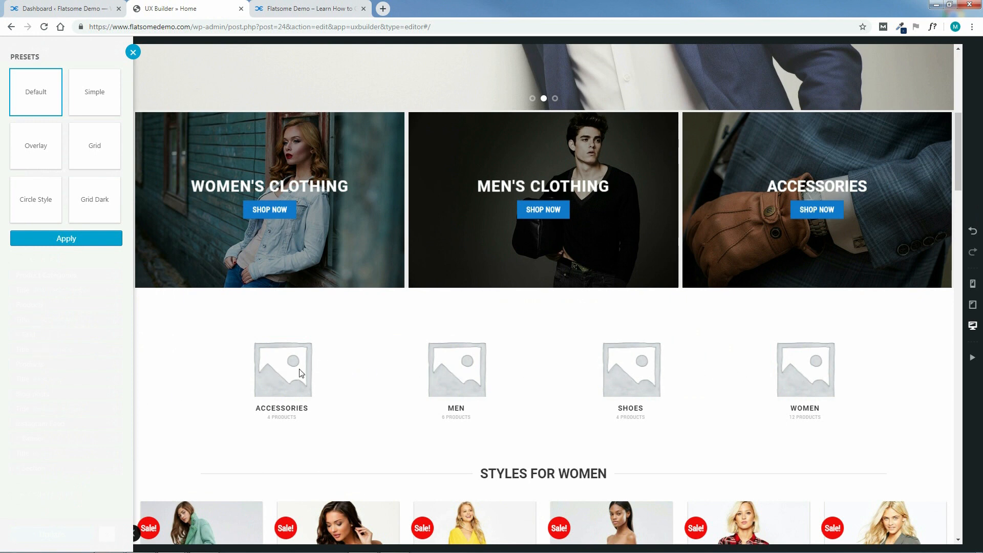
pyautogui.click(66, 240)
pyautogui.click(65, 275)
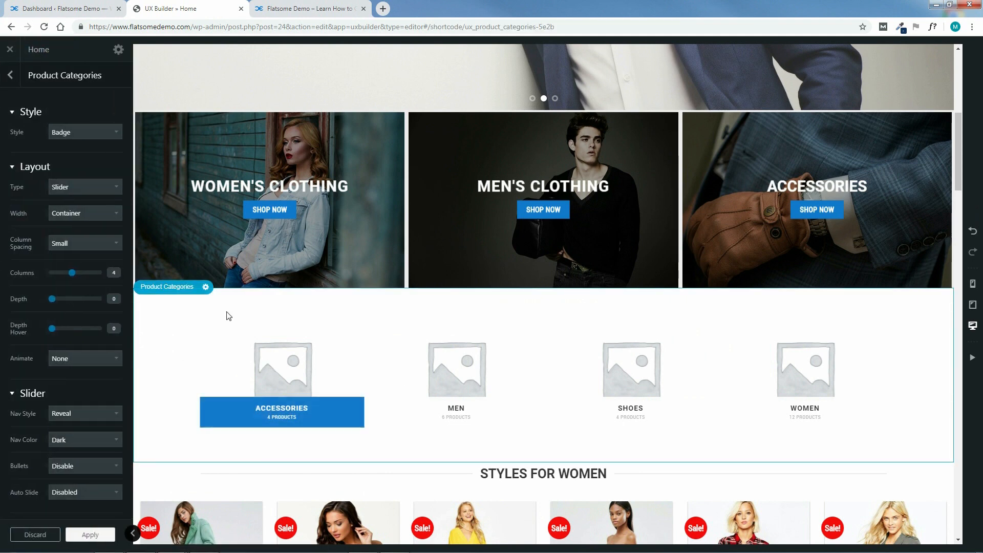
pyautogui.click(91, 535)
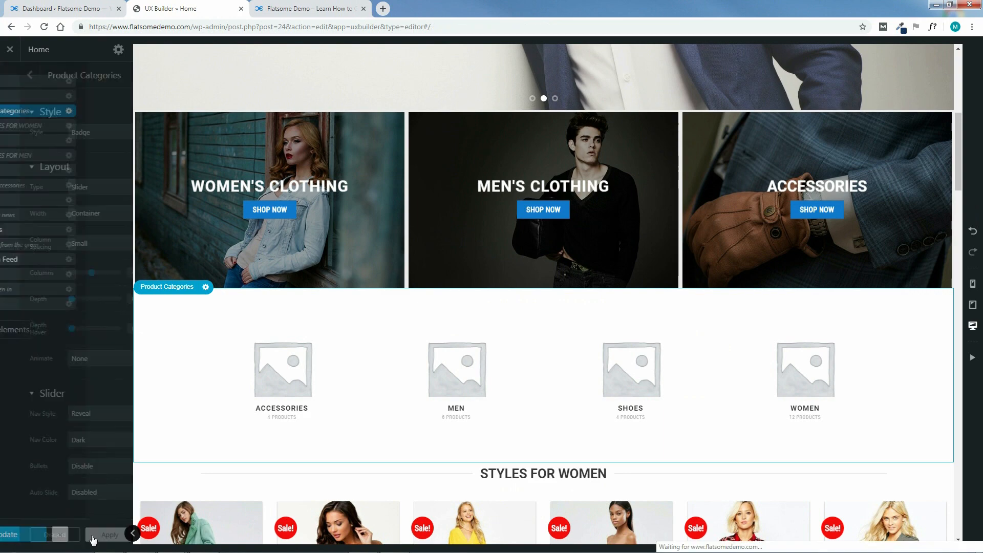
# Open the Accessories product category for editing in the WordPress dashboard.
pyautogui.click(50, 9)
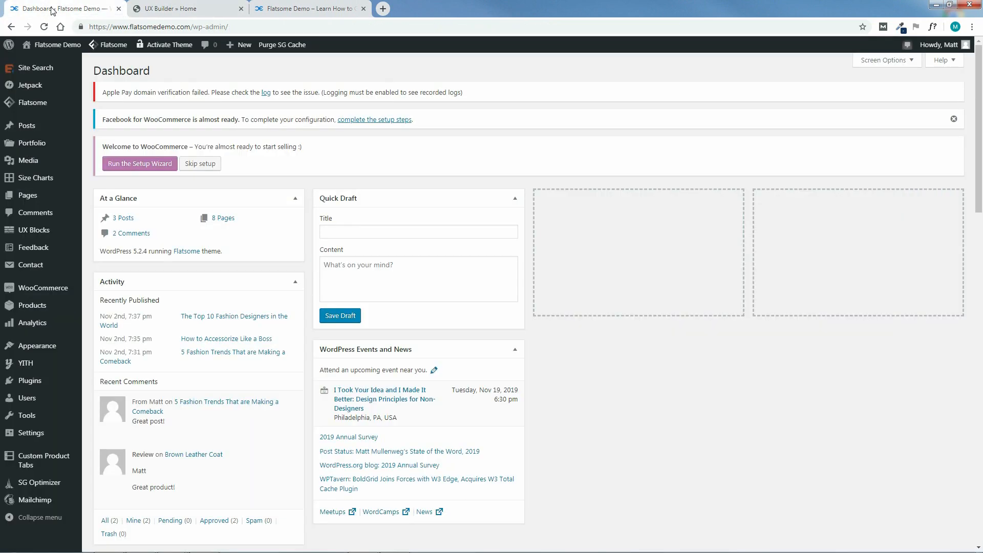
pyautogui.moveTo(30, 307)
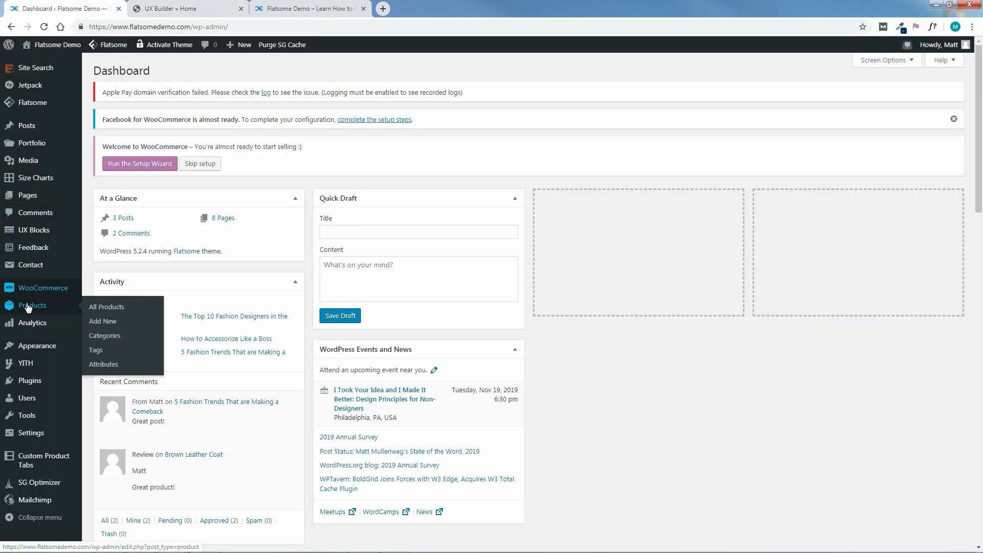
pyautogui.click(106, 335)
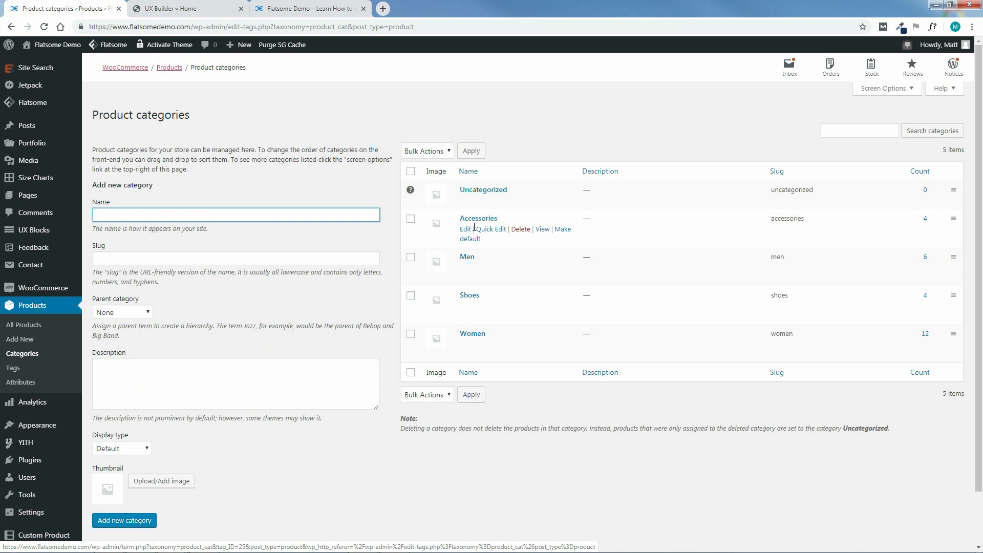
pyautogui.click(465, 230)
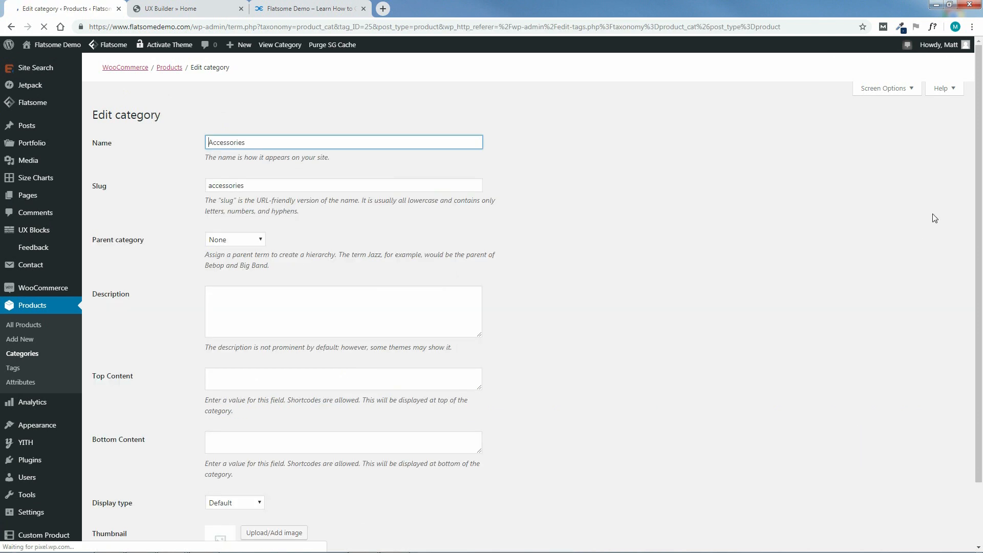
pyautogui.moveTo(980, 181); pyautogui.dragTo(982, 243)
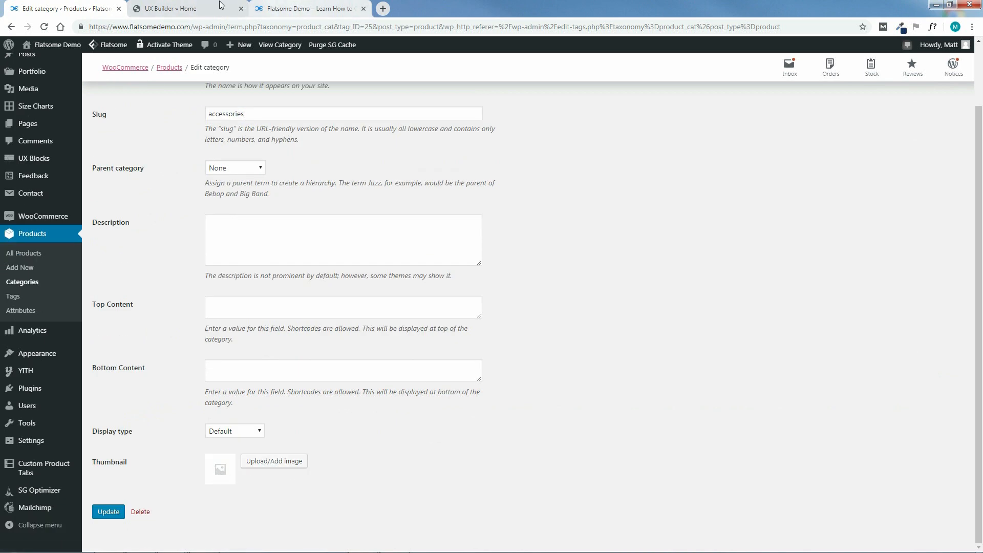
pyautogui.click(197, 8)
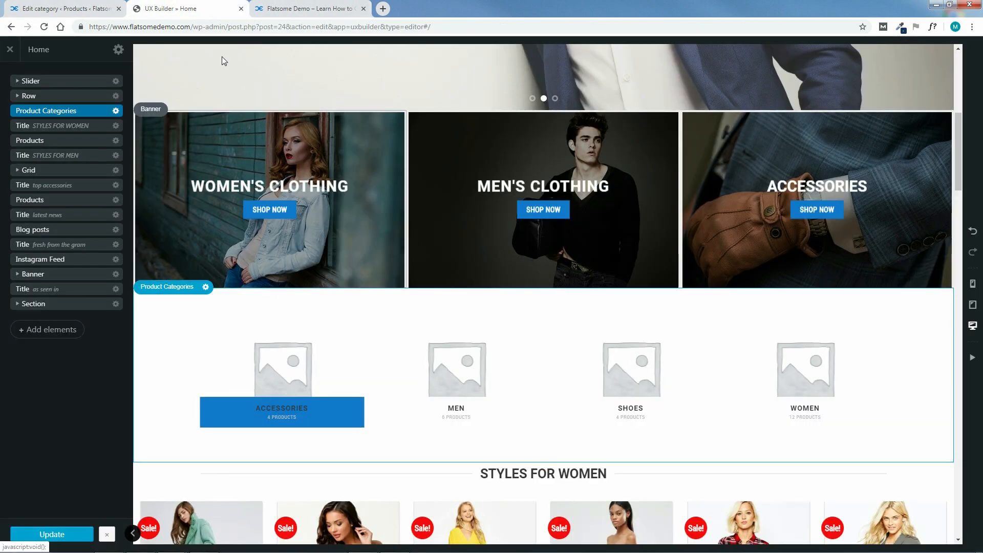
pyautogui.click(66, 9)
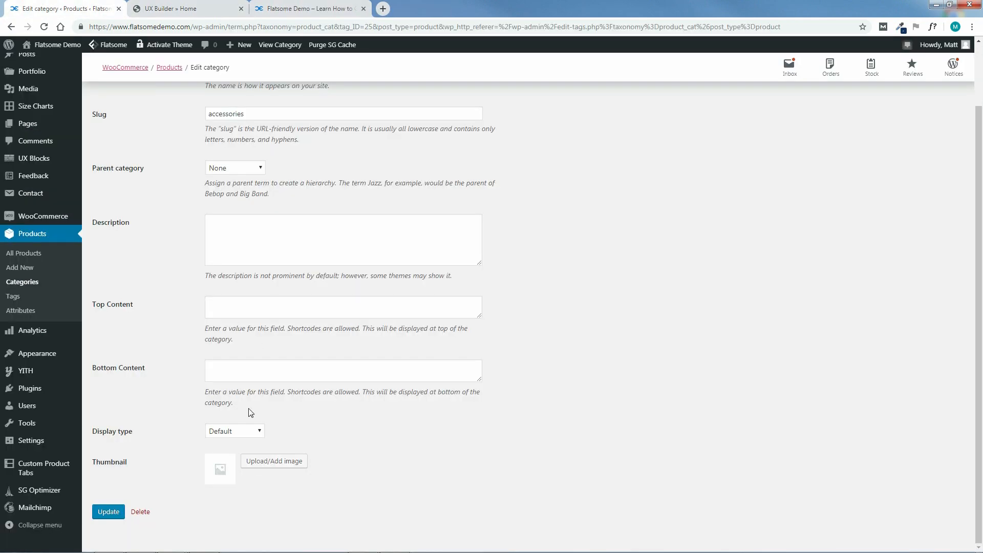
# Set the black handbag image as the Accessories category's thumbnail, update the category, and return to the category list.
pyautogui.click(275, 463)
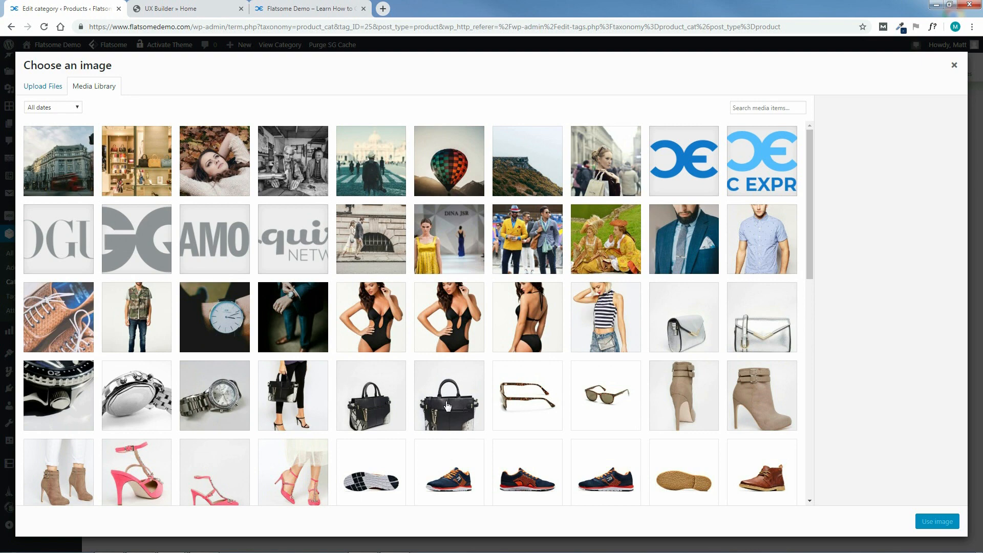
pyautogui.click(447, 406)
pyautogui.click(936, 521)
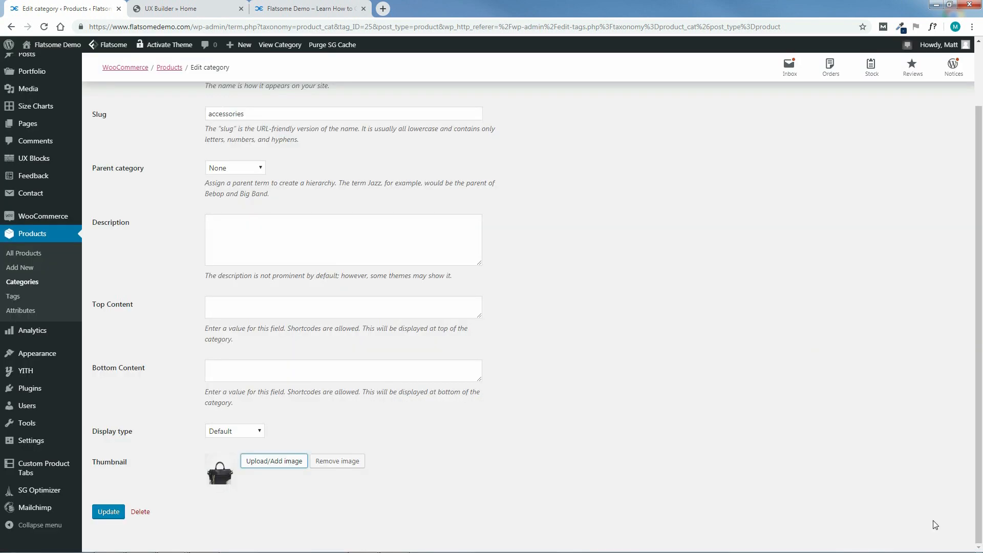
pyautogui.click(109, 513)
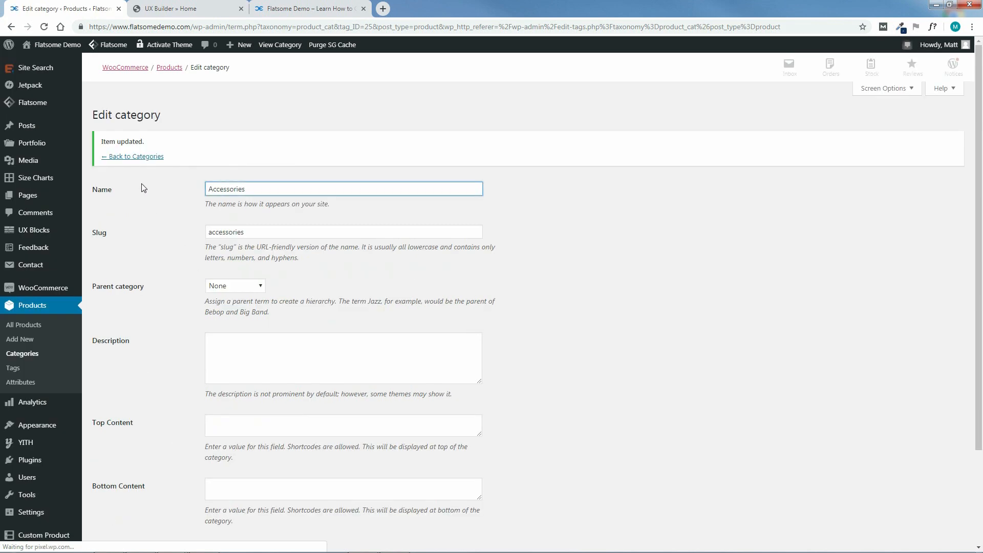
pyautogui.click(139, 158)
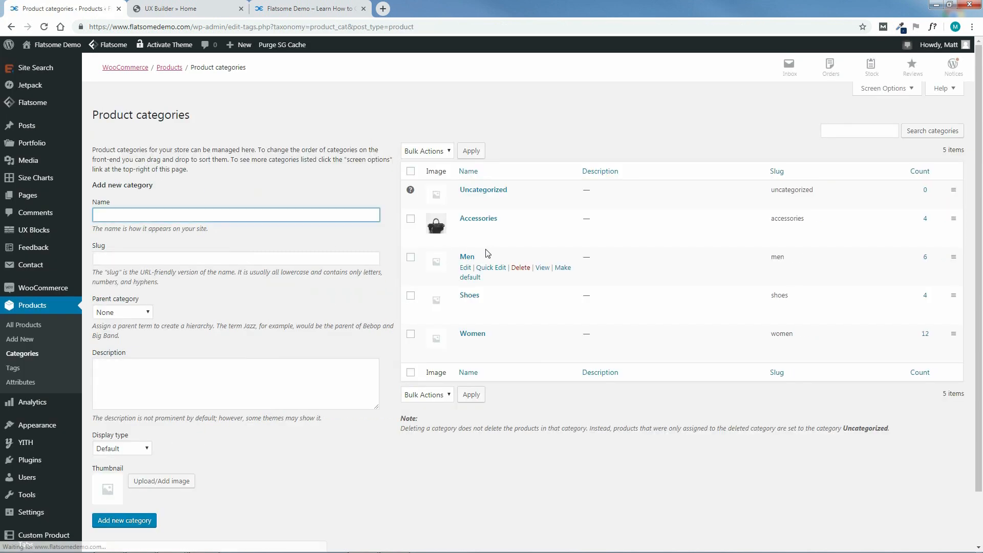
# Open the Men category for editing, assign it a thumbnail from the media library, update it, and return to the category list.
pyautogui.click(464, 268)
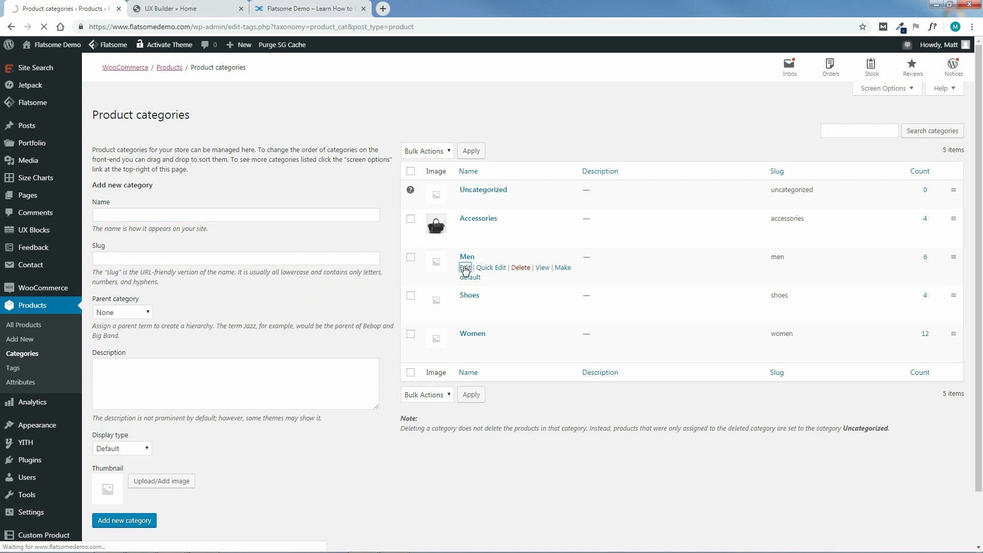
pyautogui.scroll(-3, 603, 357)
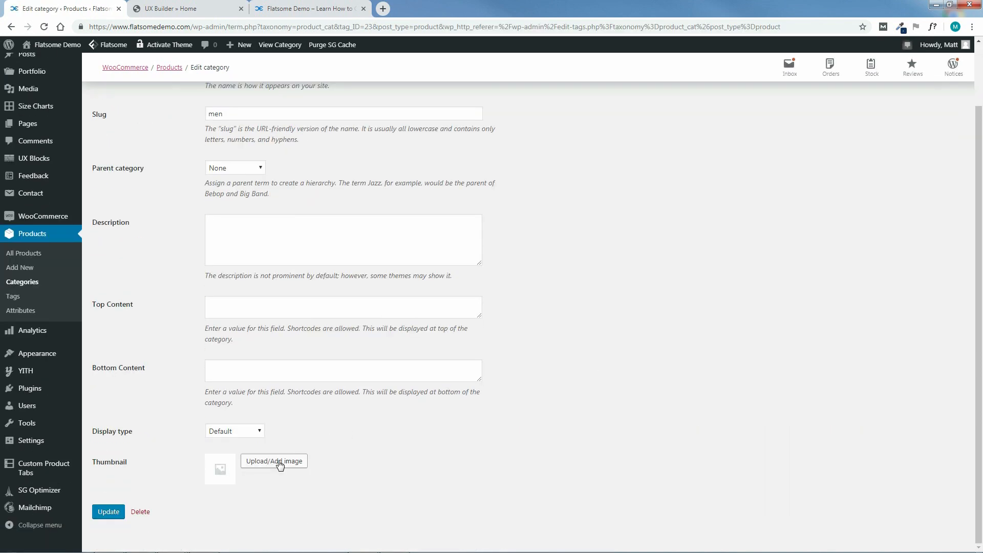
pyautogui.click(284, 462)
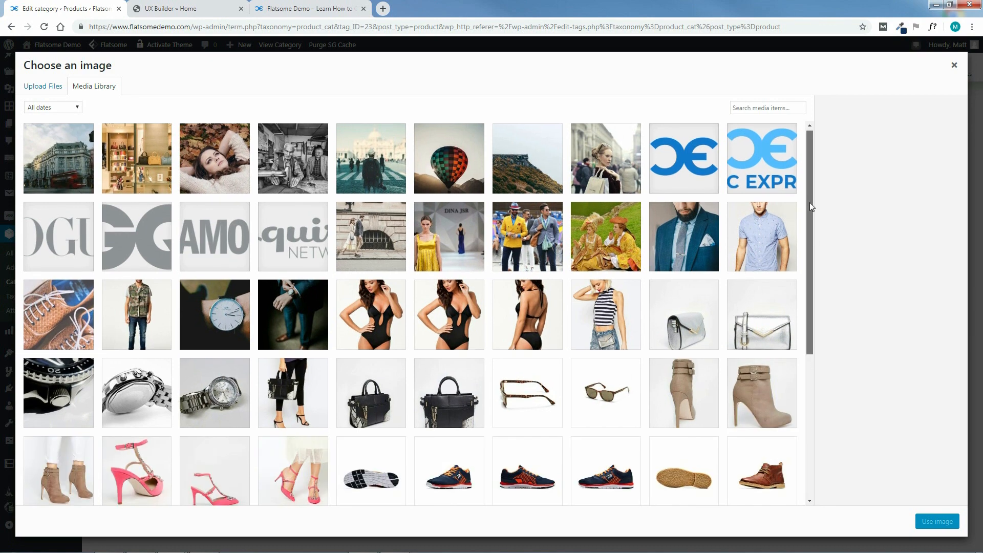
pyautogui.moveTo(810, 207); pyautogui.dragTo(839, 338)
pyautogui.click(598, 259)
pyautogui.click(921, 519)
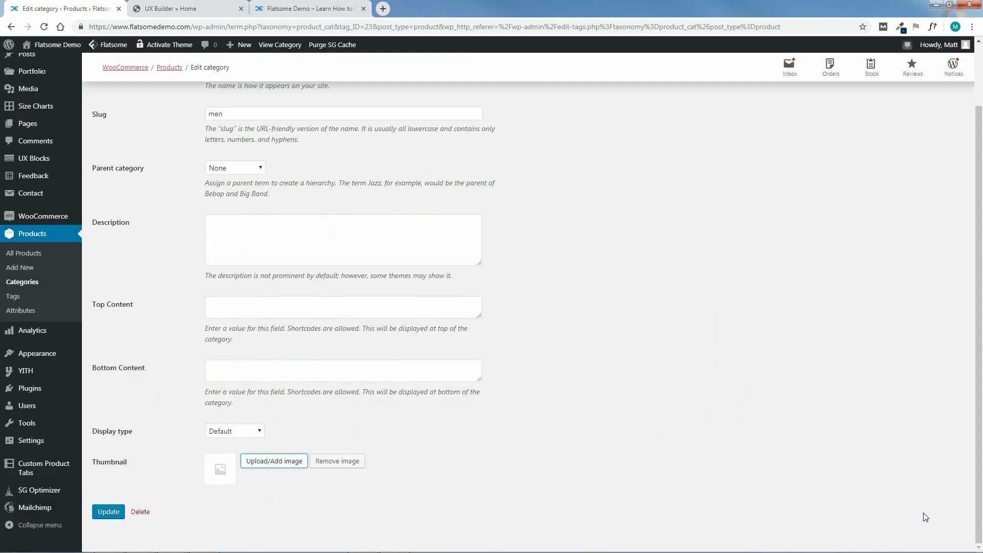
pyautogui.click(104, 515)
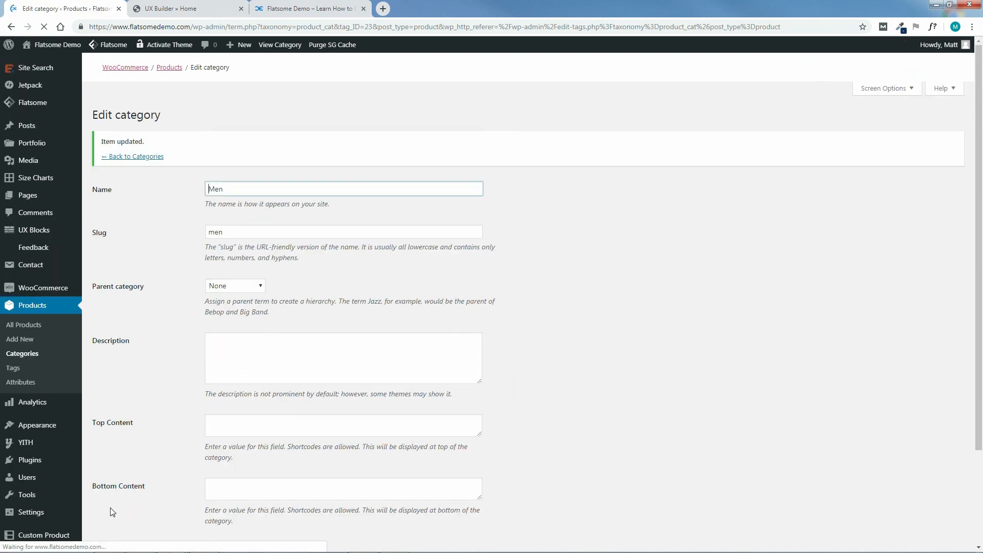
pyautogui.click(132, 160)
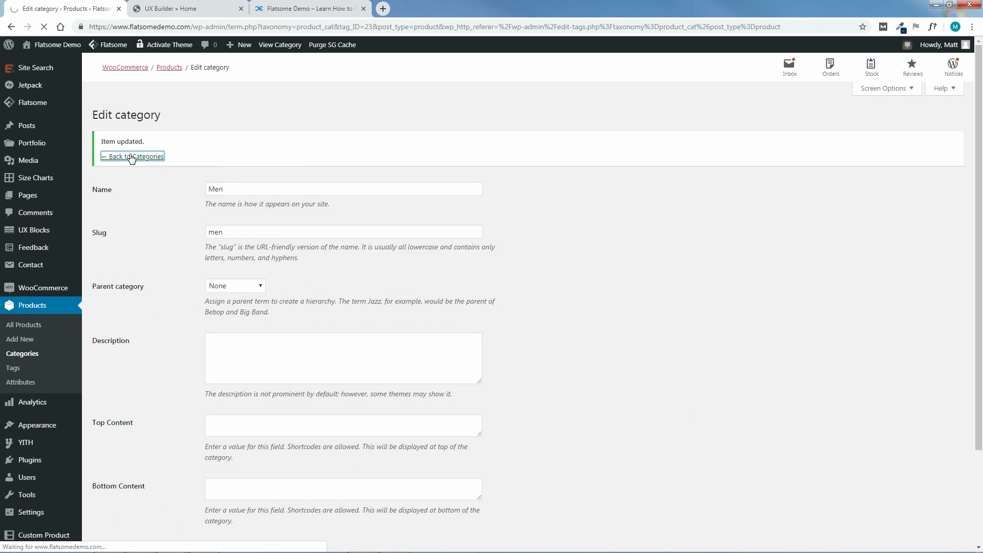
# Edit the Shoes category, set the navy and orange sneaker image as its thumbnail, update it, and return to the category list.
pyautogui.click(466, 307)
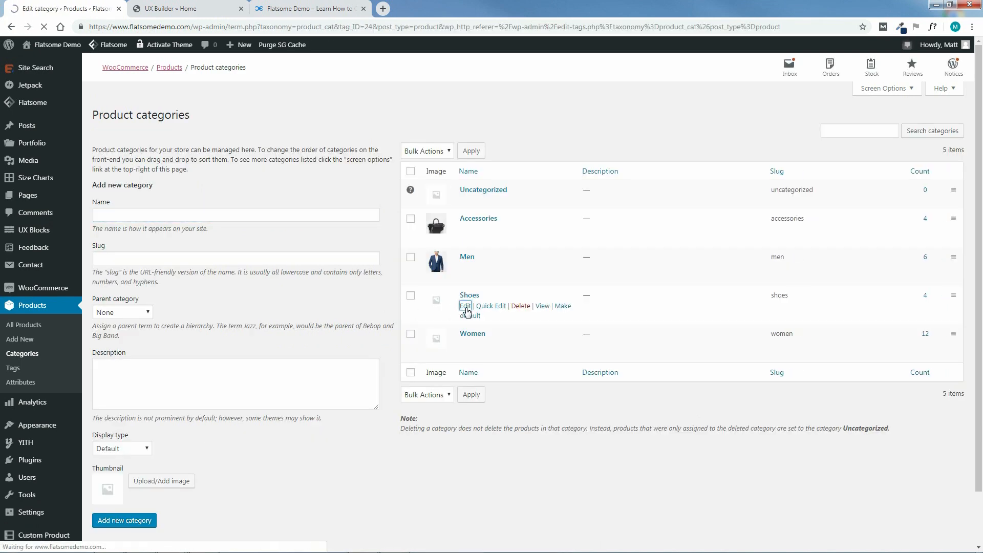
pyautogui.scroll(-2, 493, 379)
pyautogui.click(270, 463)
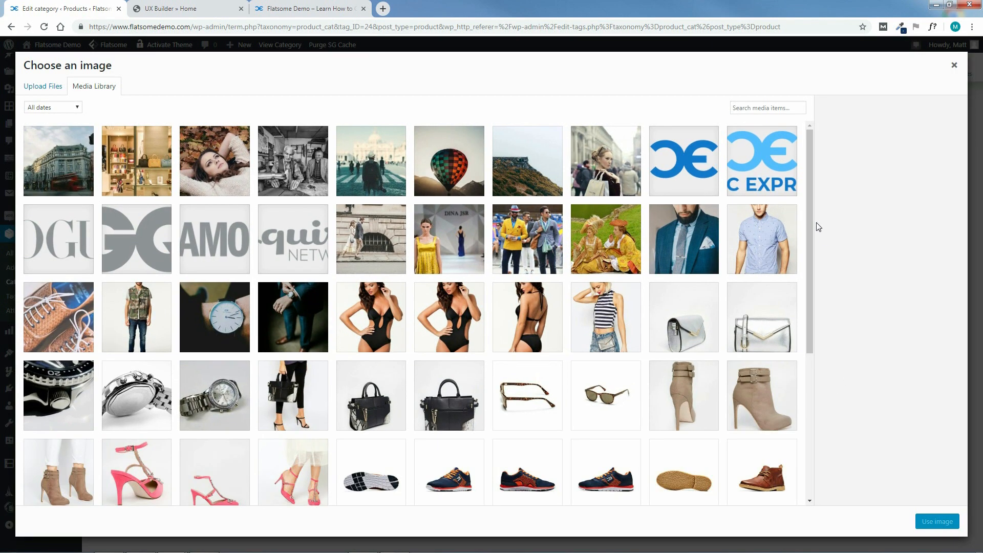
pyautogui.moveTo(812, 215); pyautogui.dragTo(813, 310)
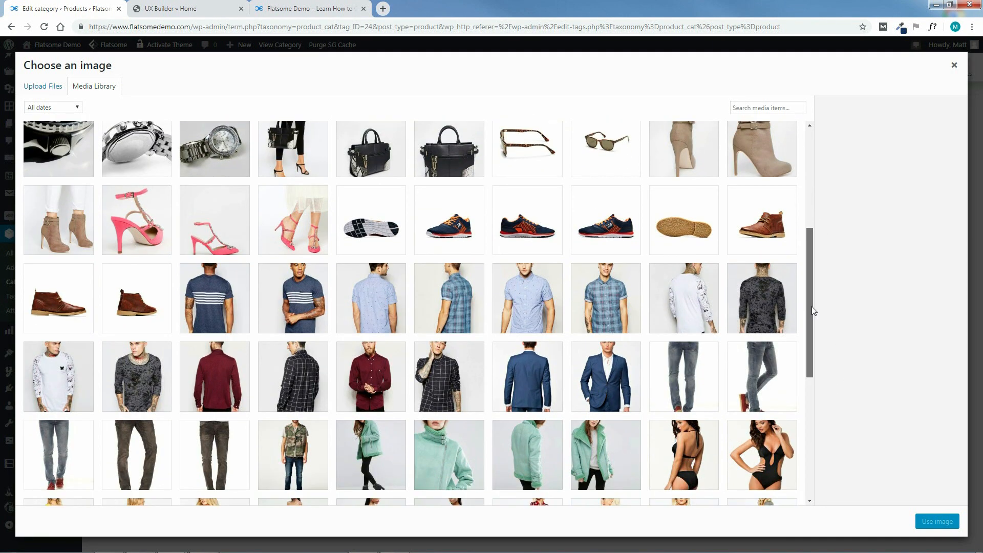
pyautogui.click(517, 237)
pyautogui.click(936, 528)
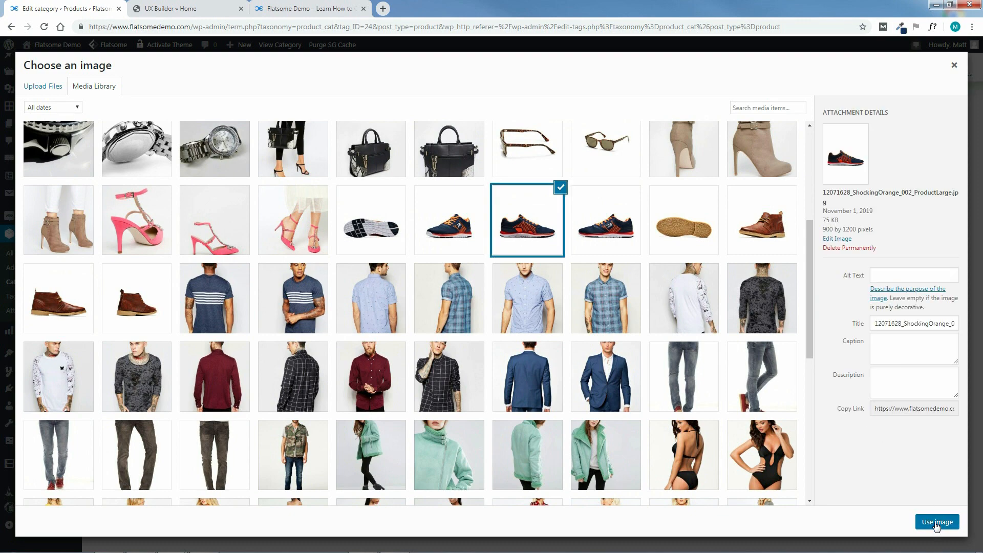
pyautogui.click(109, 511)
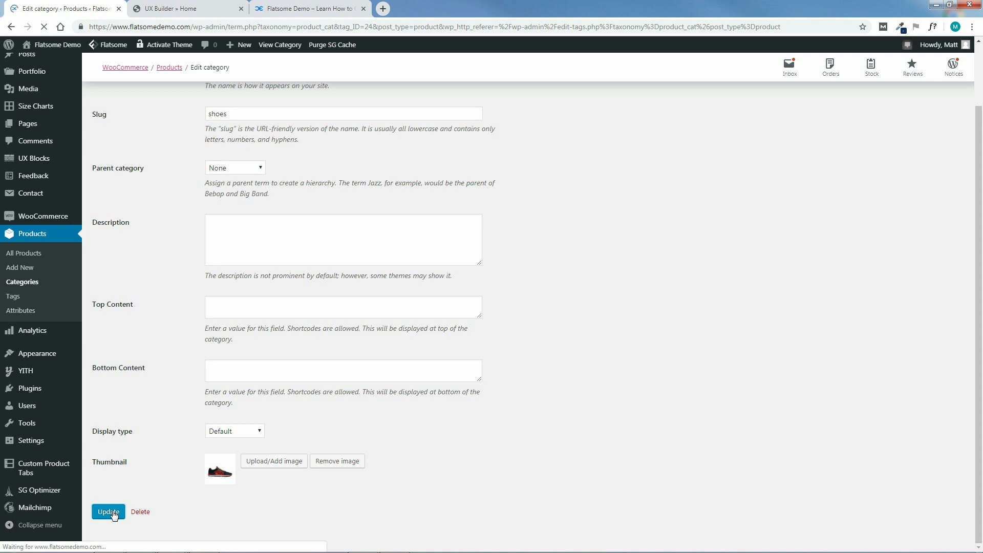
pyautogui.click(137, 157)
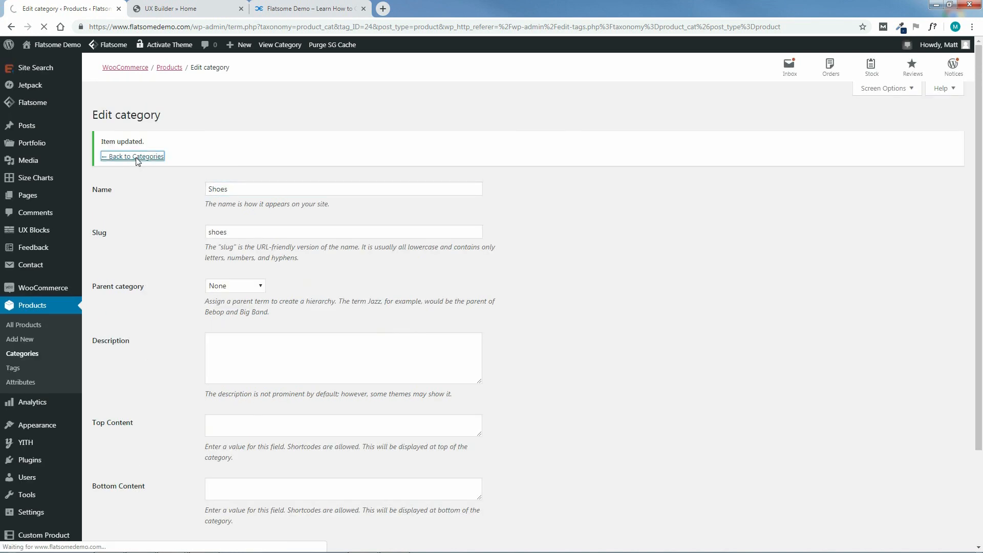
# Edit the Women category, set the brown leather jacket image image1xxl-7.jpg as its thumbnail, and update the category.
pyautogui.click(465, 346)
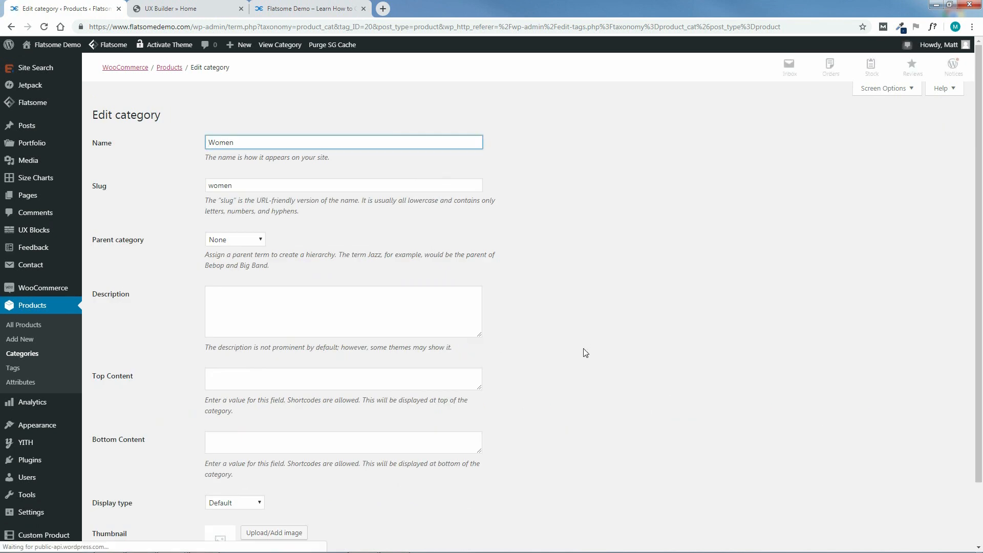
pyautogui.scroll(-2, 585, 353)
pyautogui.click(272, 463)
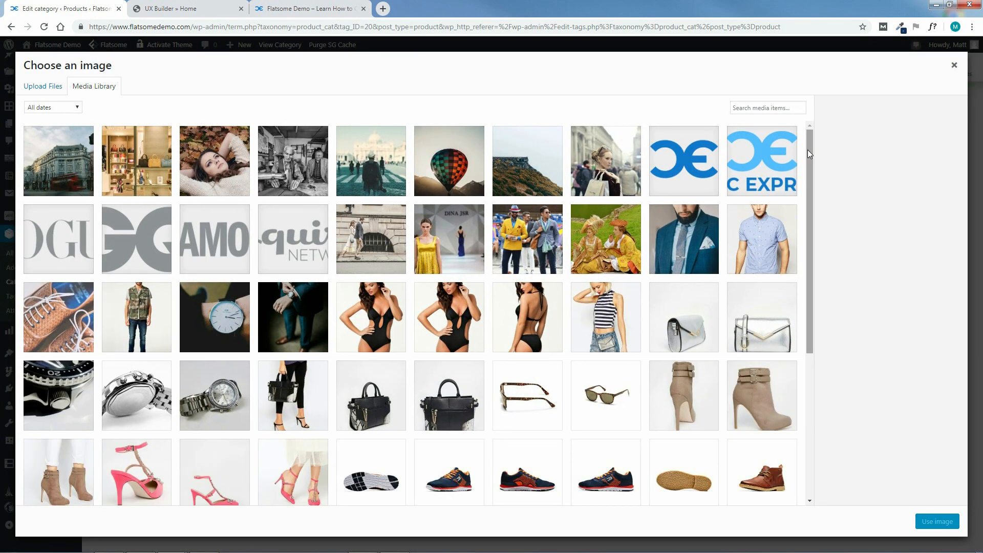
pyautogui.moveTo(808, 150); pyautogui.dragTo(807, 349)
pyautogui.scroll(-3, 702, 347)
pyautogui.scroll(-1, 703, 347)
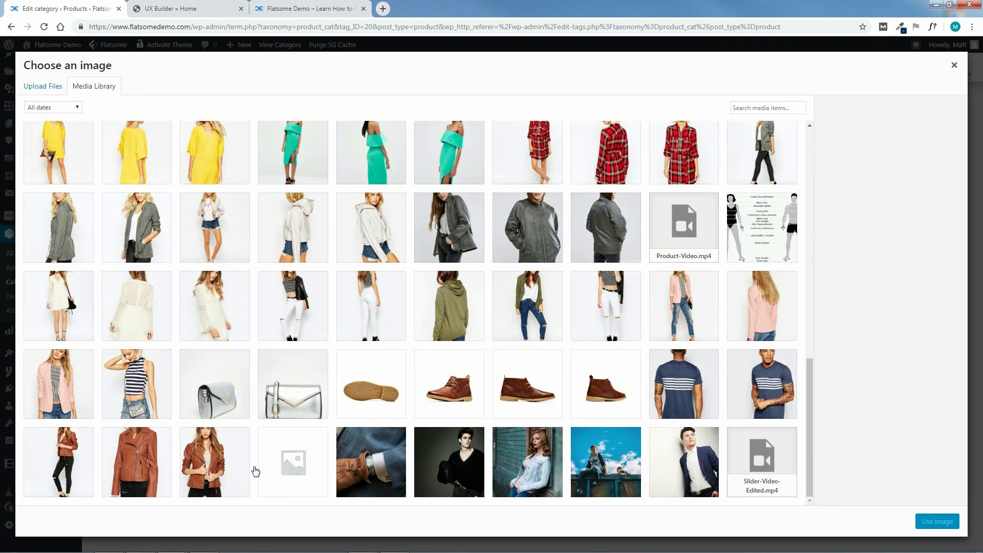
pyautogui.click(214, 457)
pyautogui.click(944, 527)
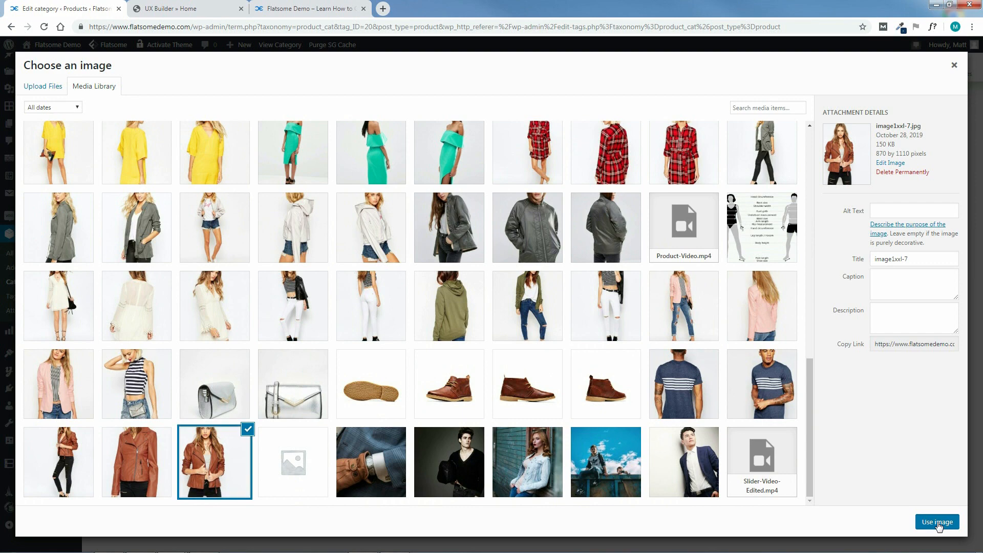
pyautogui.click(121, 509)
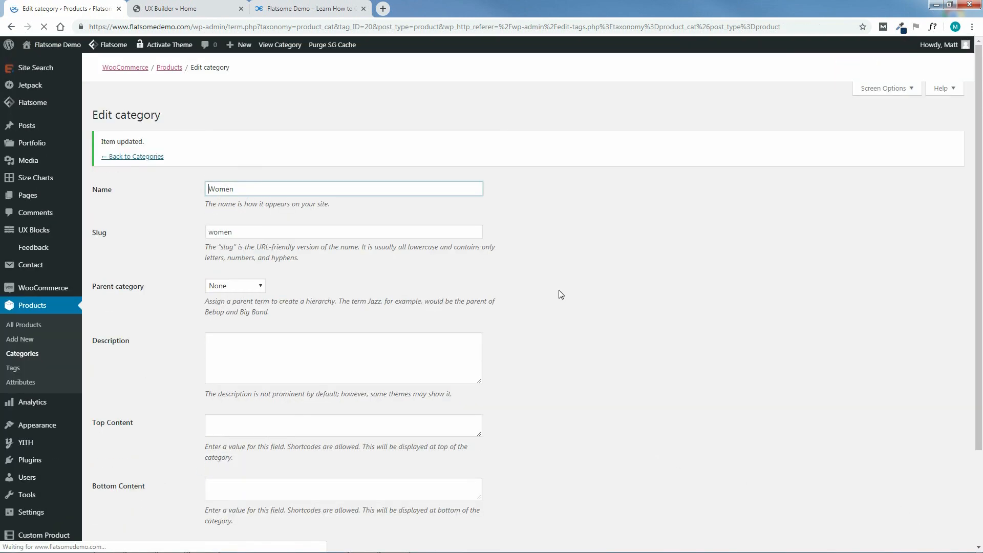
# Switch to the UX Builder, save the Home page, and reload the builder to show the new category thumbnails.
pyautogui.click(183, 7)
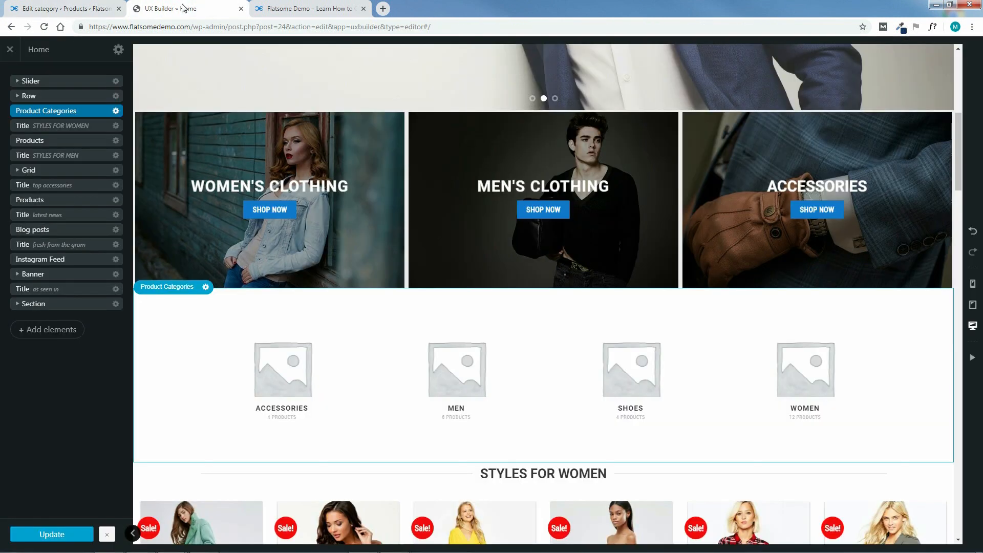
pyautogui.click(53, 534)
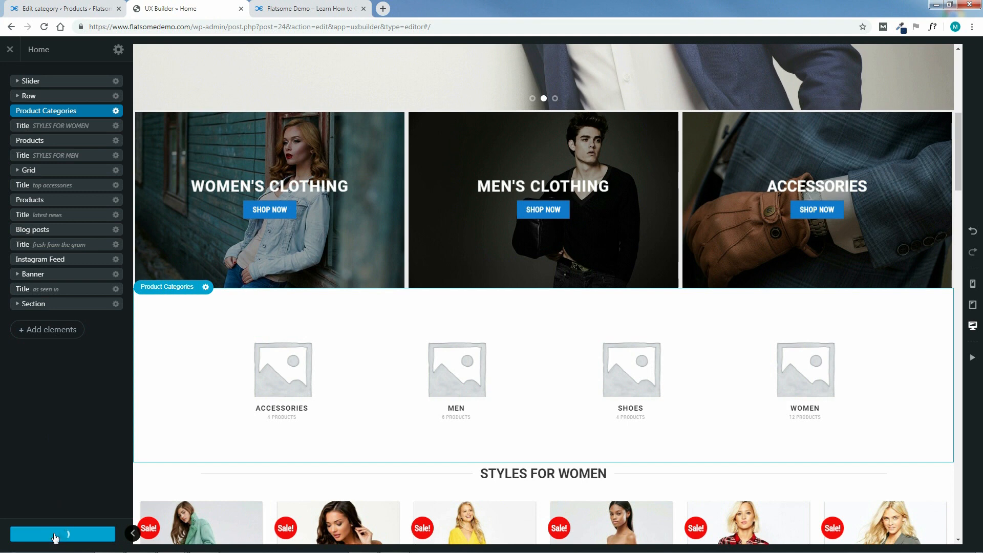
pyautogui.click(44, 29)
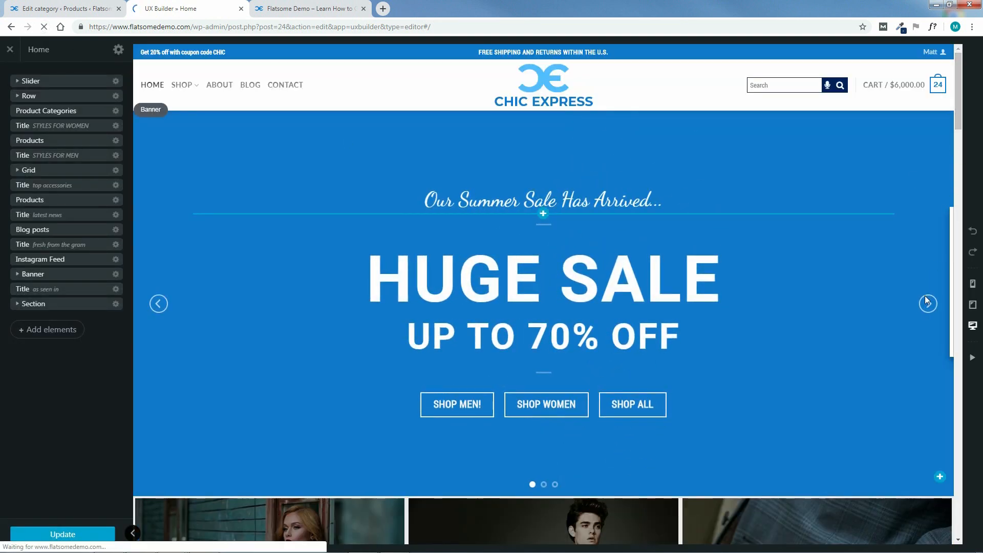
pyautogui.click(926, 298)
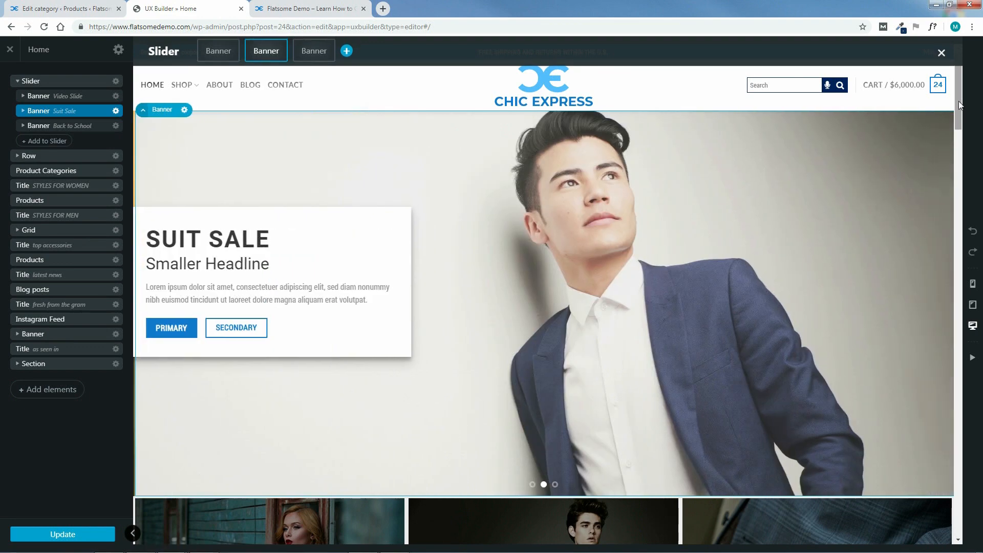
pyautogui.moveTo(958, 111); pyautogui.dragTo(977, 195)
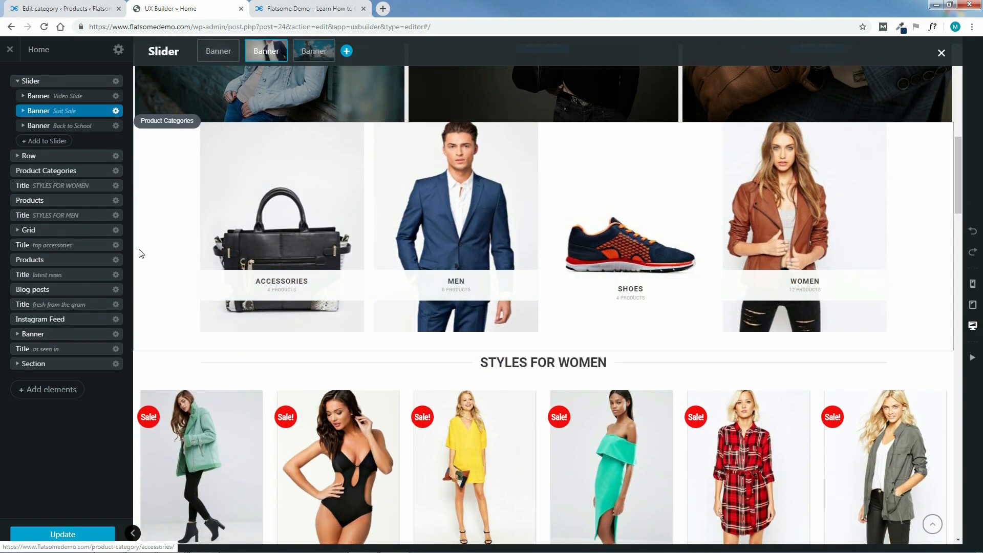
# Open the Product Categories element's settings and set its style to Normal.
pyautogui.click(228, 195)
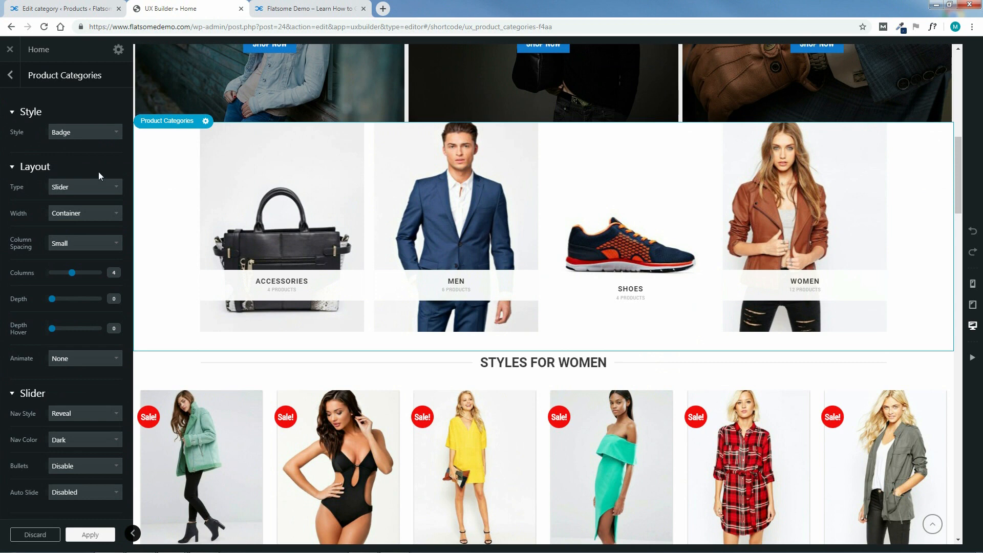
pyautogui.click(93, 134)
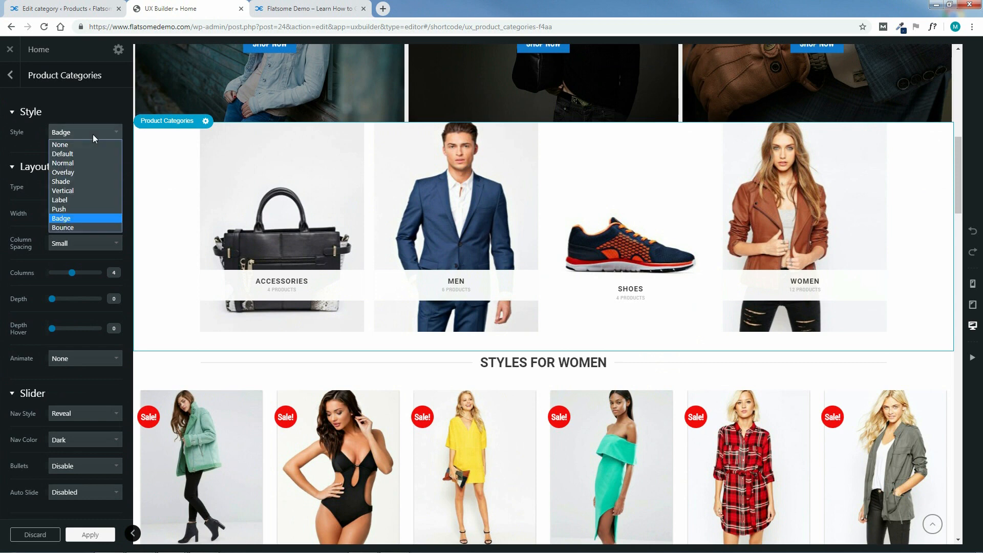
pyautogui.click(75, 162)
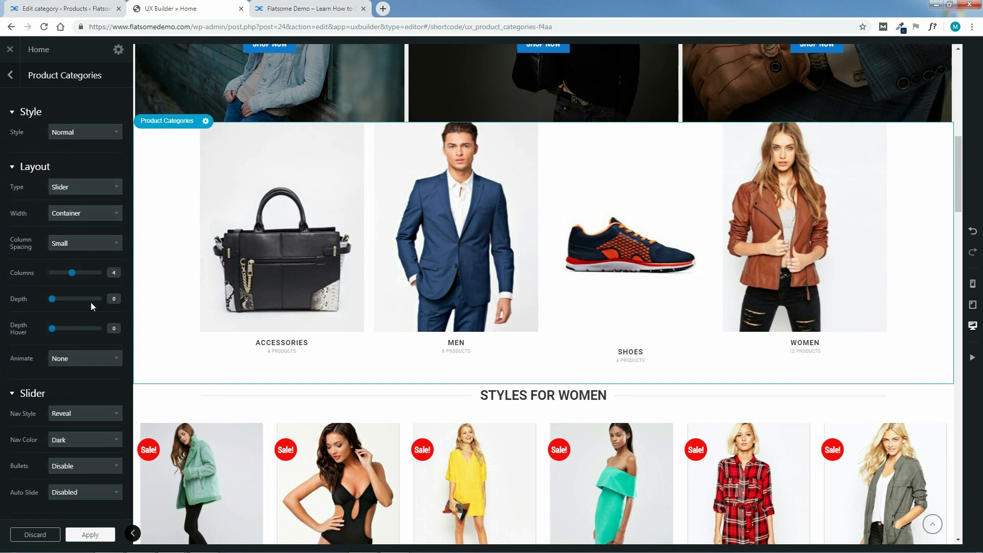
# Set the image size of the Product Categories element to Original.
pyautogui.scroll(-7, 94, 386)
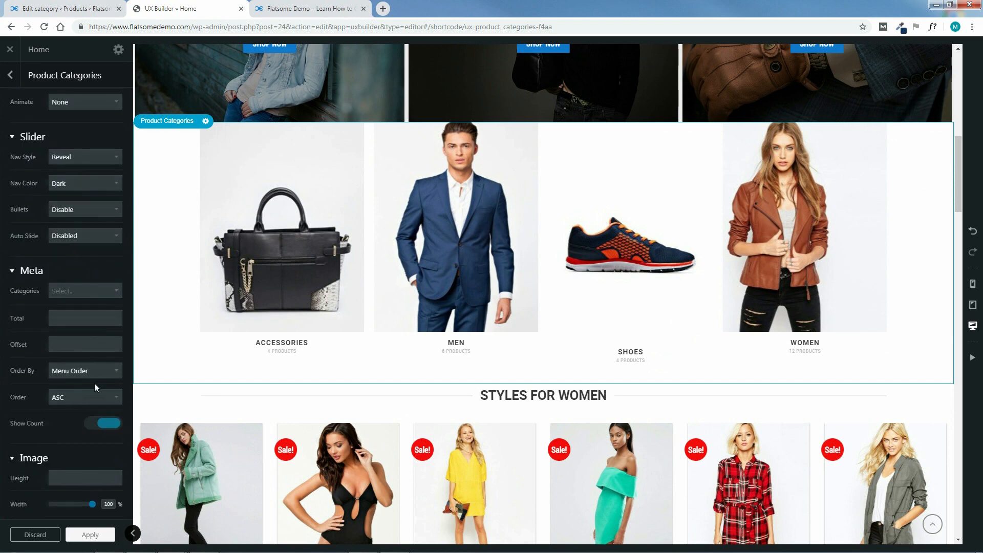
pyautogui.scroll(-2, 96, 385)
pyautogui.click(87, 353)
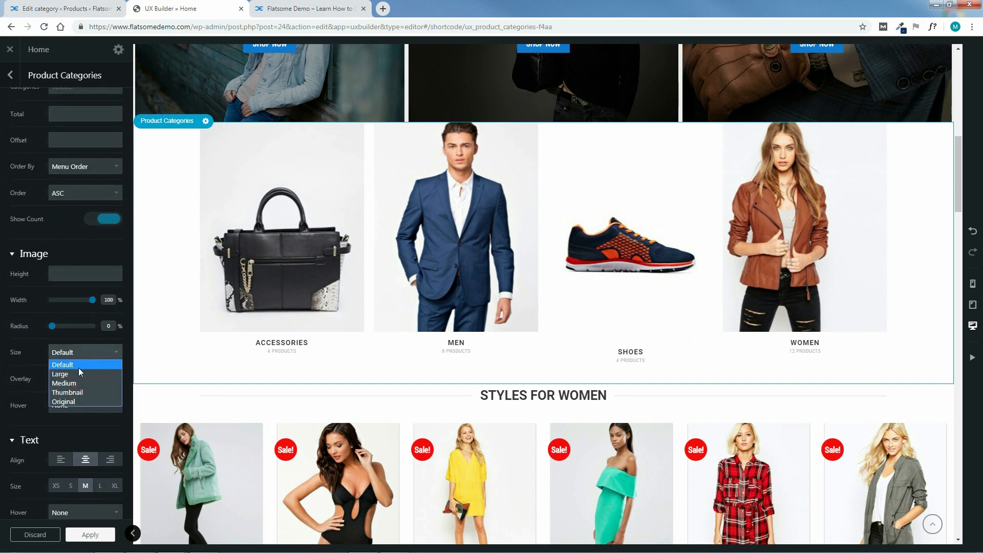
pyautogui.click(76, 401)
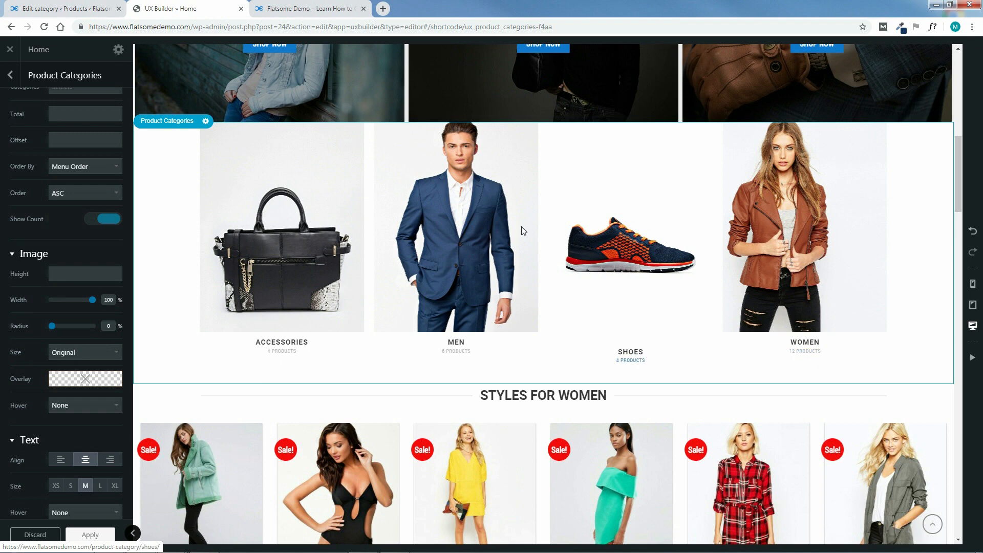
# Review the remaining Product Categories options, apply the element's settings, and update the Home page.
pyautogui.scroll(7, 101, 254)
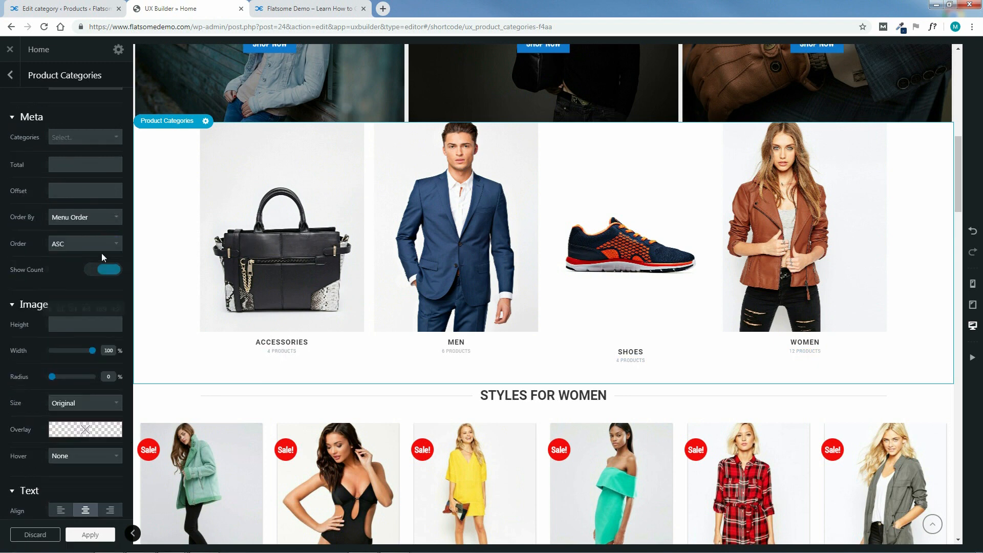
pyautogui.scroll(3, 102, 256)
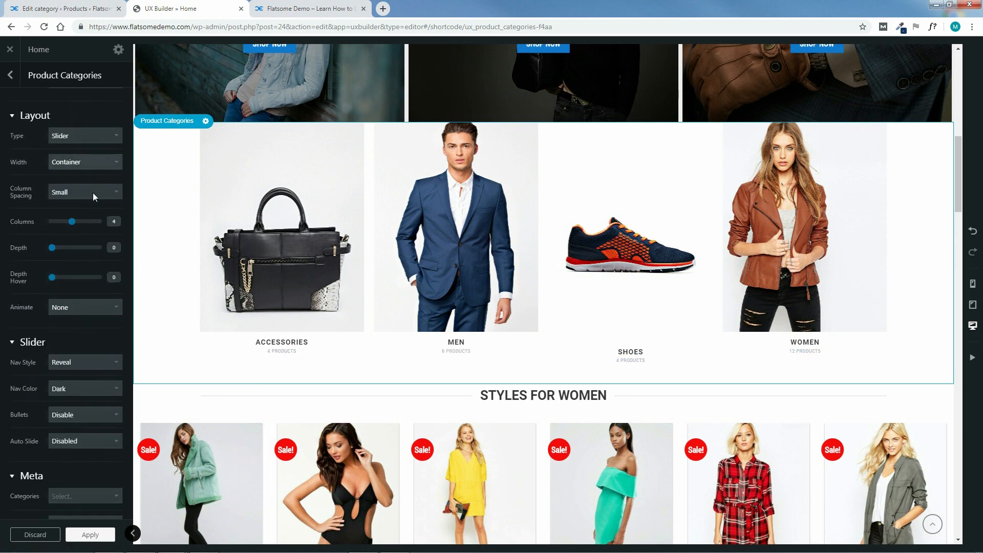
pyautogui.scroll(-5, 85, 314)
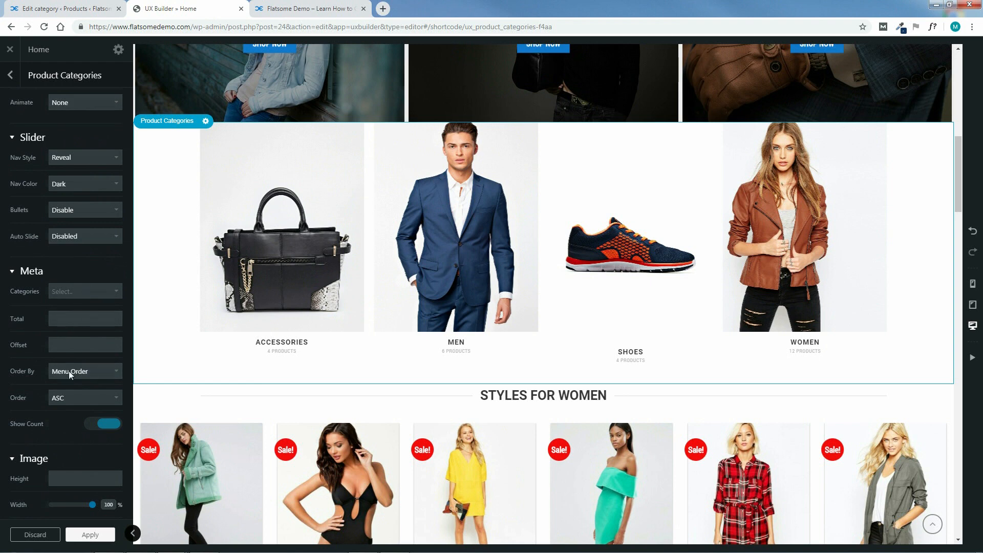
pyautogui.scroll(-3, 77, 435)
pyautogui.scroll(8, 79, 271)
pyautogui.click(91, 536)
pyautogui.click(63, 535)
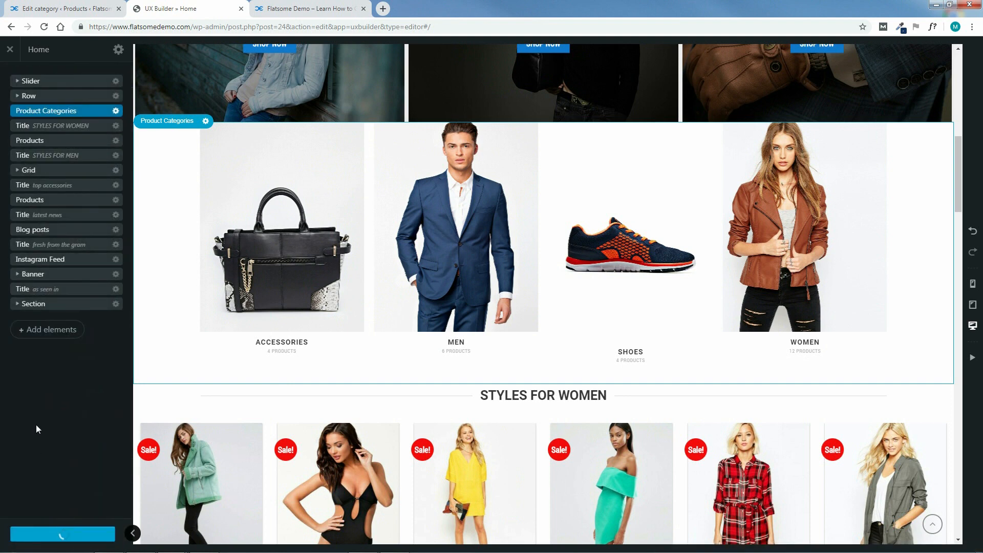
# Reload the live home page, check where the Accessories category thumbnail leads, and return to the home page.
pyautogui.click(306, 9)
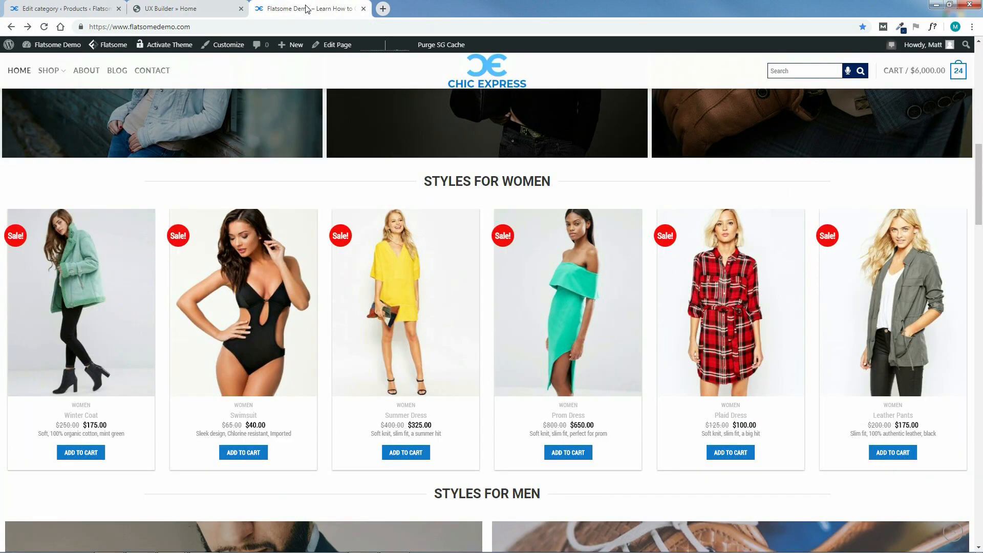
pyautogui.click(44, 29)
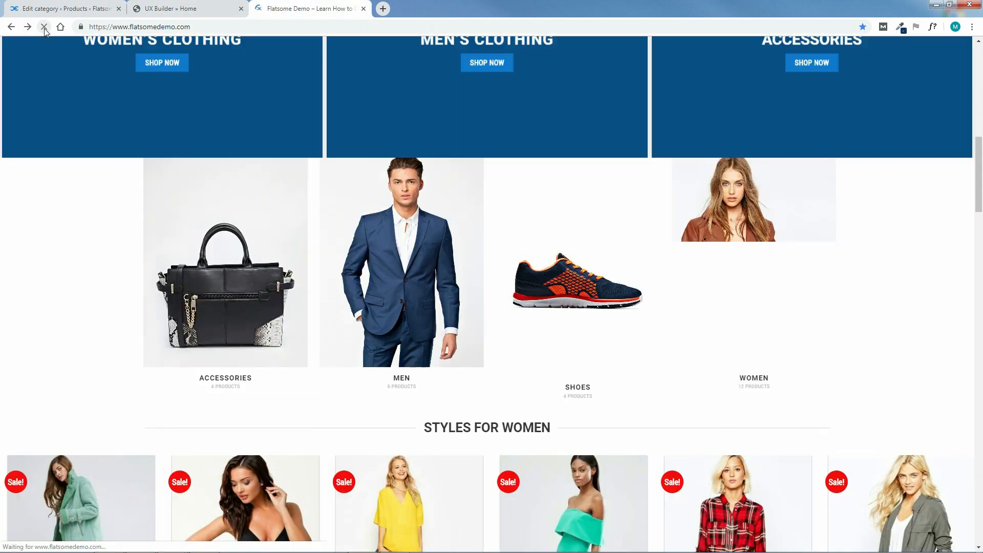
pyautogui.moveTo(981, 197)
pyautogui.mouseDown()
pyautogui.moveTo(981, 210)
pyautogui.moveTo(980, 202)
pyautogui.mouseUp()
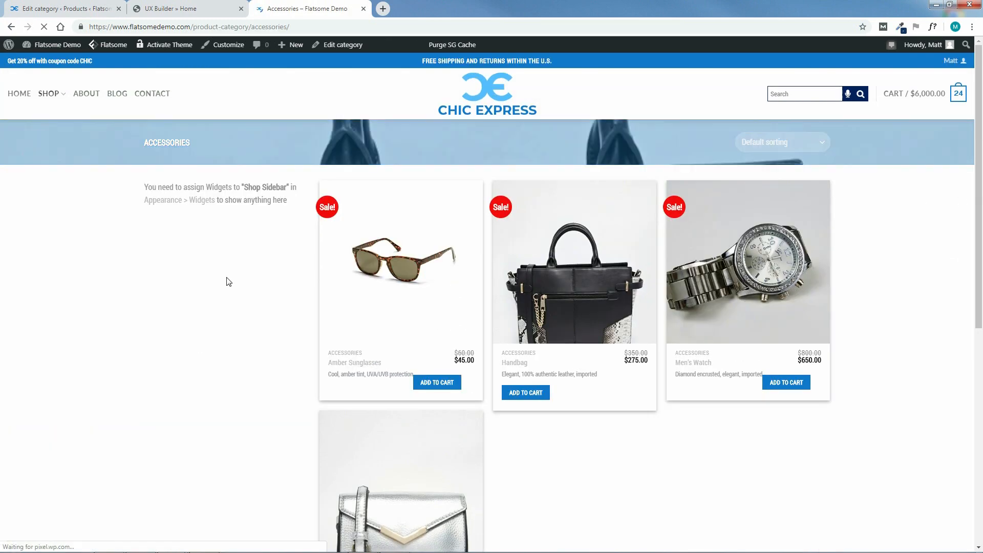
pyautogui.hotkey('alt', 'Left')
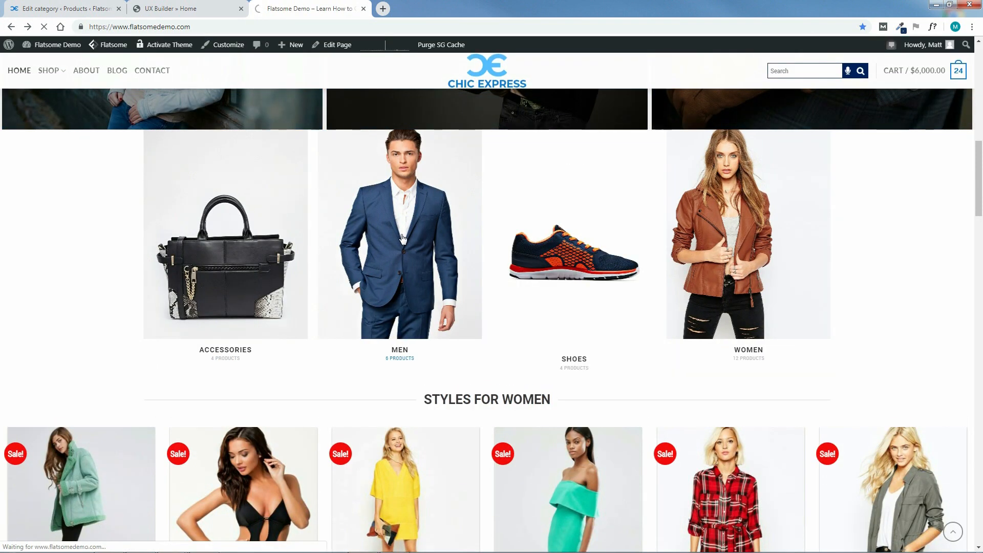
# Check the product pages behind the Men and Women category thumbnails, returning to the home page after each.
pyautogui.click(403, 238)
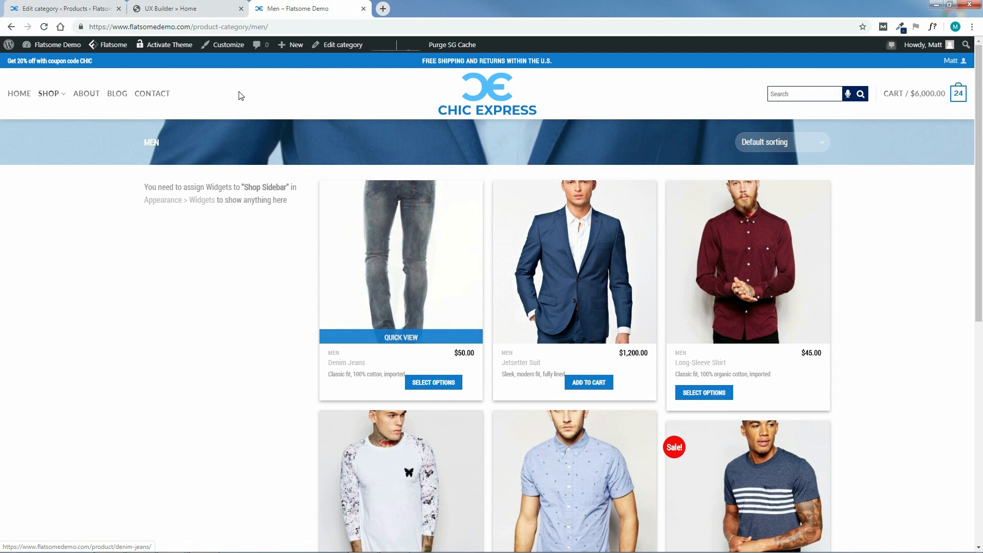
pyautogui.click(11, 26)
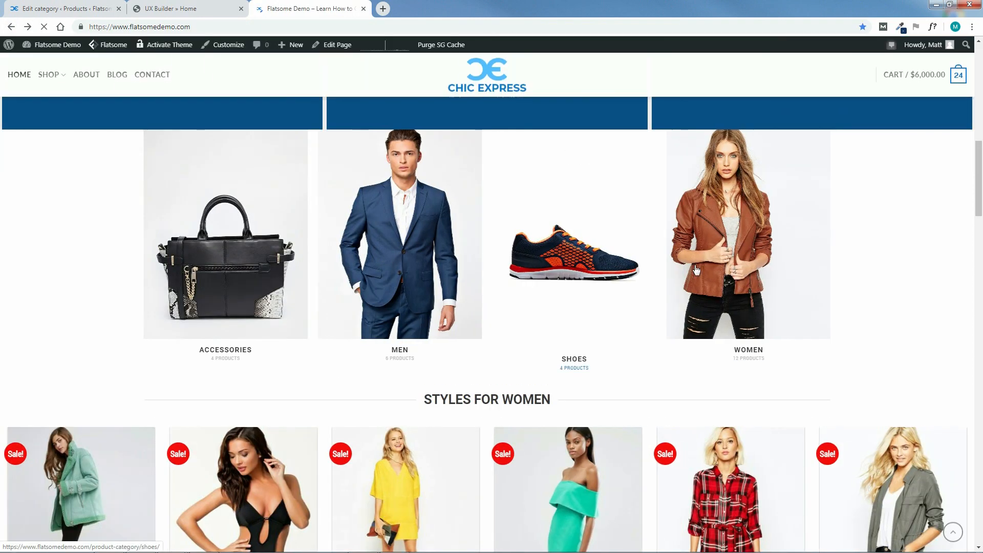
pyautogui.click(736, 257)
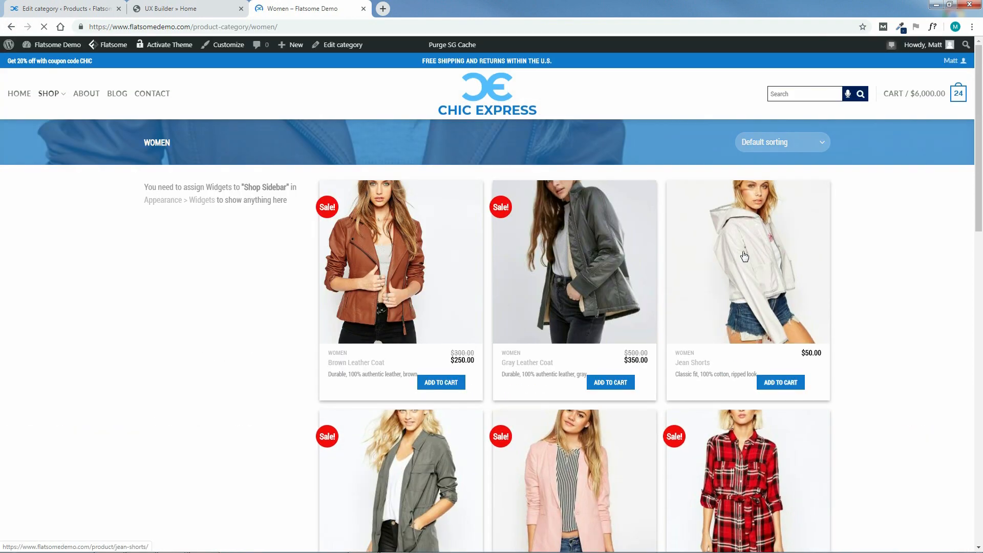
pyautogui.scroll(-10, 981, 372)
pyautogui.moveTo(982, 372); pyautogui.dragTo(969, 115)
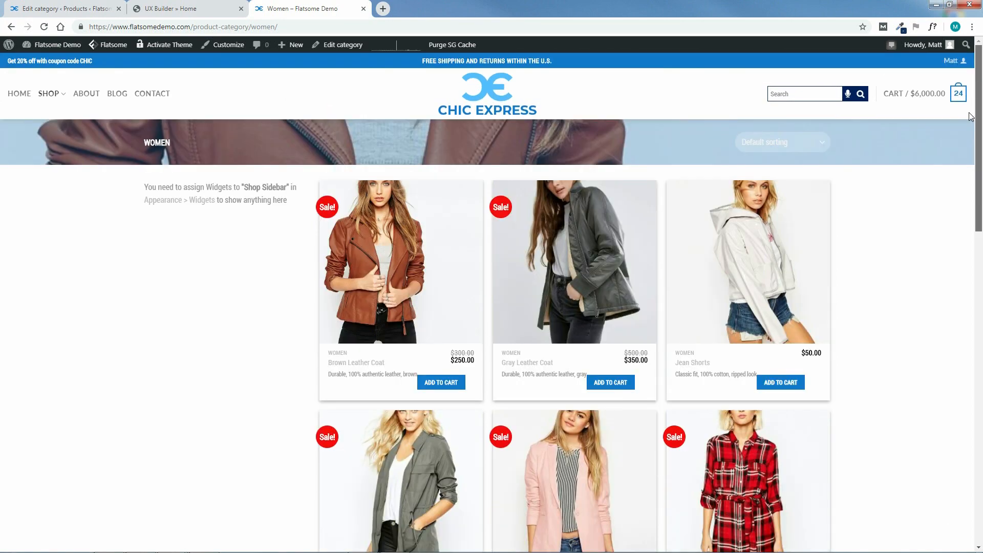
pyautogui.click(12, 28)
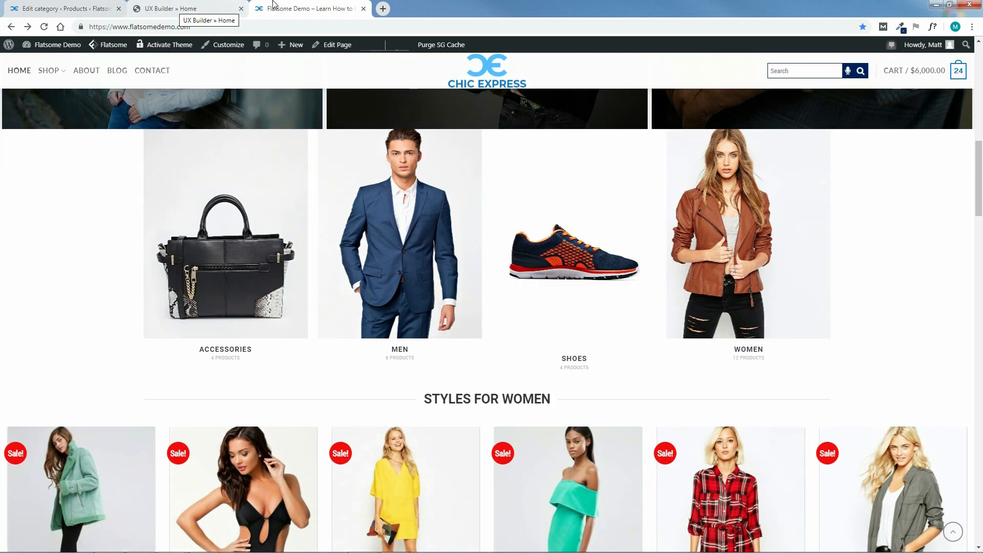
# Delete the Product Categories element from the Home page in UX Builder, update the page, and reload the live home page.
pyautogui.click(169, 8)
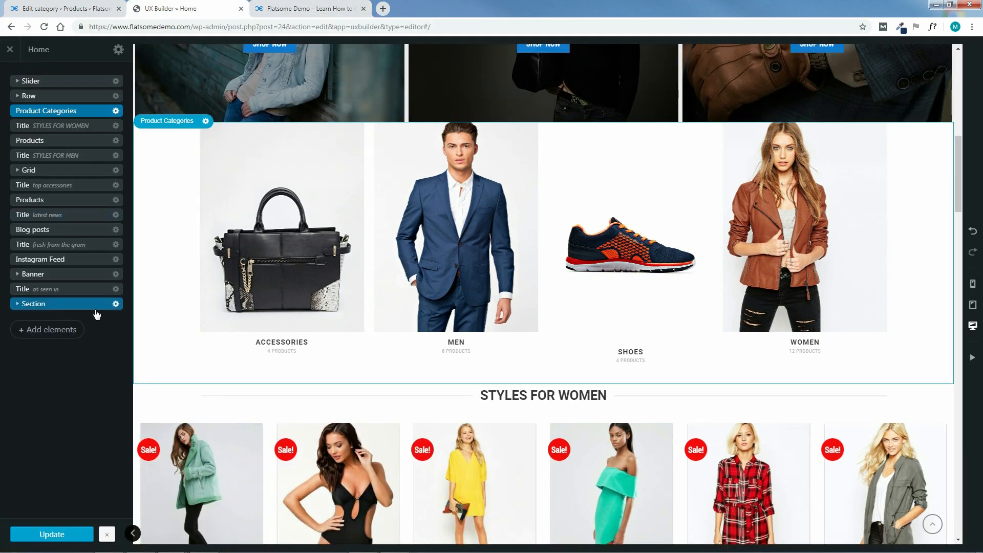
pyautogui.click(116, 112)
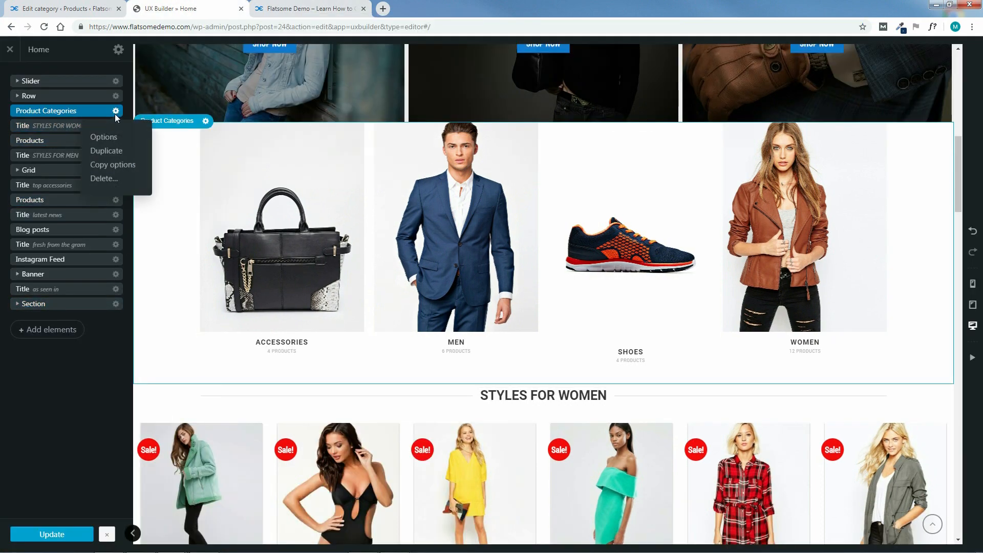
pyautogui.click(105, 179)
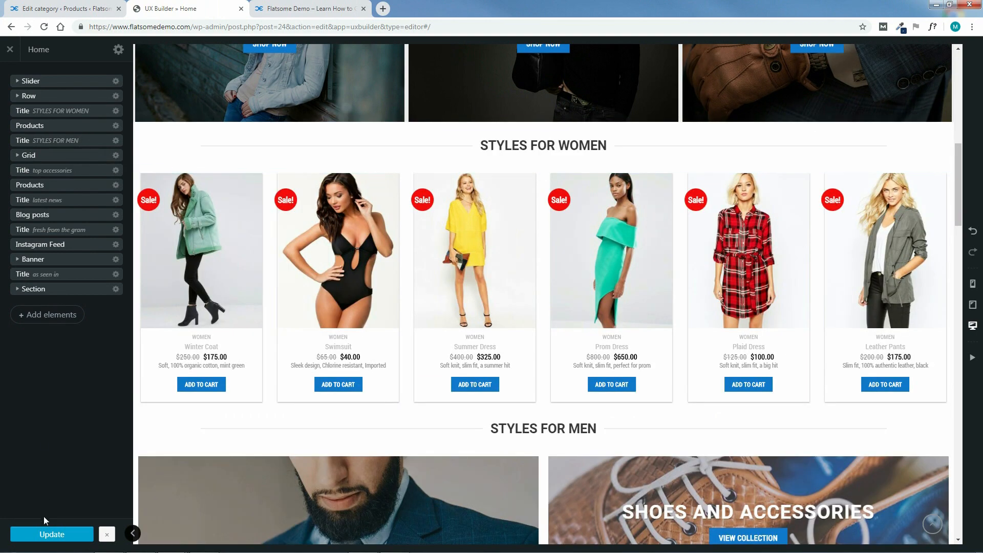
pyautogui.click(52, 535)
pyautogui.click(306, 8)
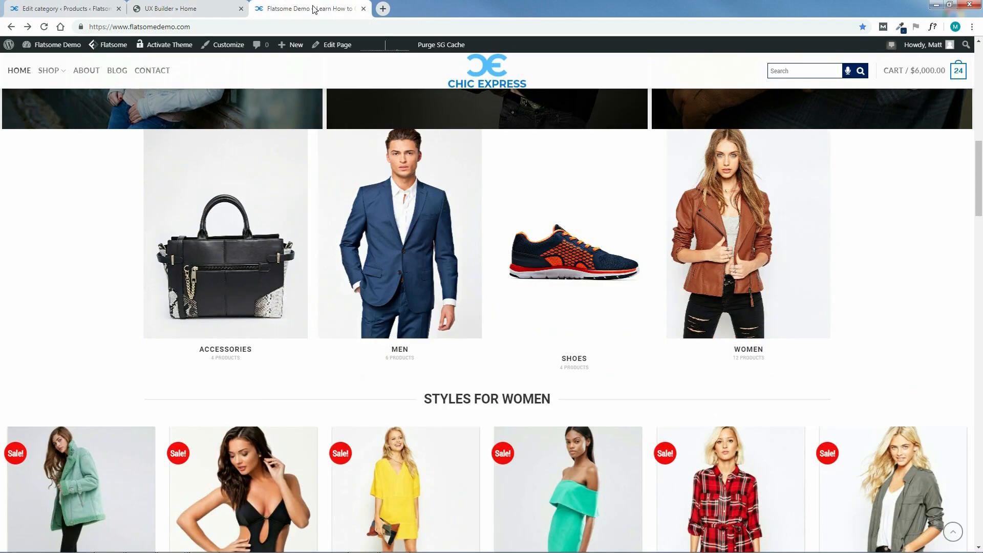
pyautogui.click(44, 26)
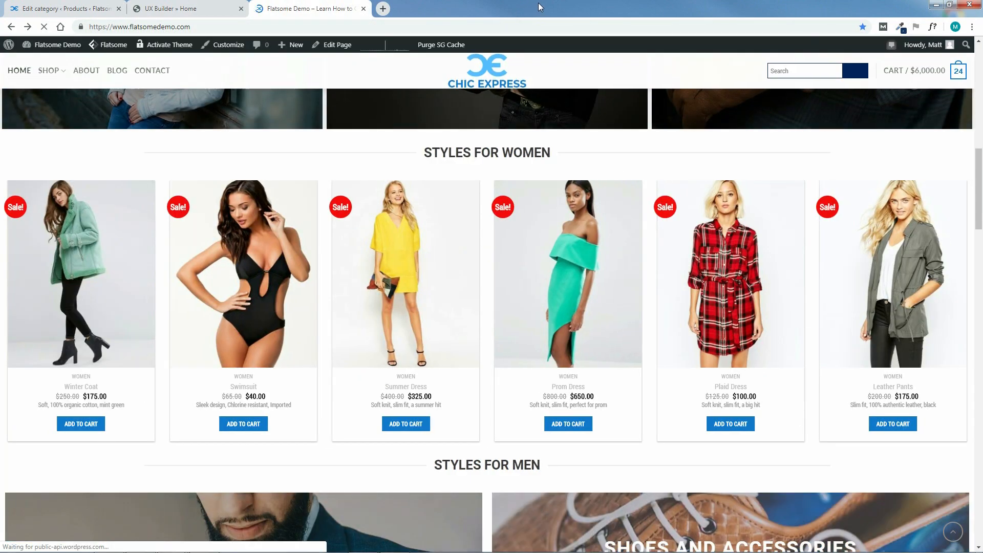
# Sign out of the browser profile and close the UX Builder page, leaving the live home page open.
pyautogui.click(956, 27)
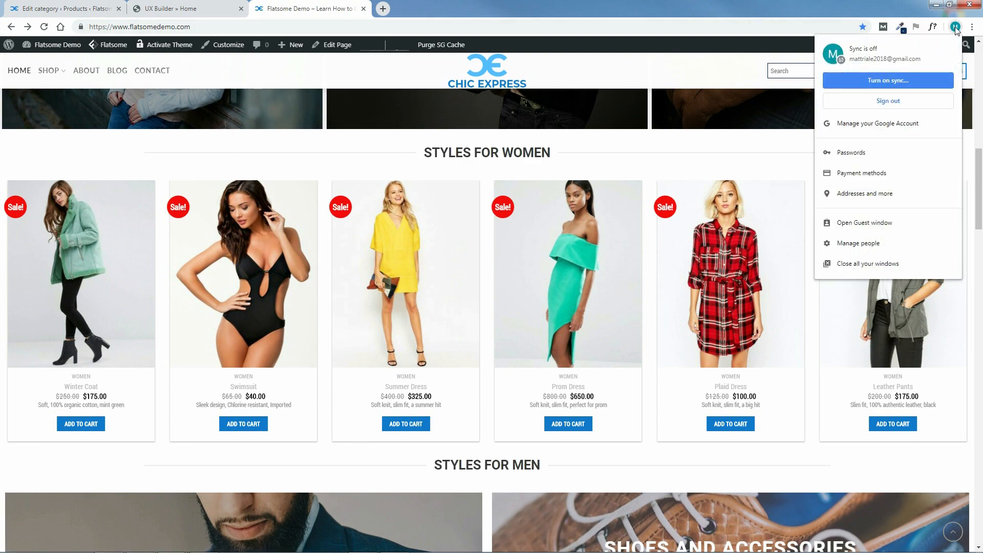
pyautogui.click(891, 101)
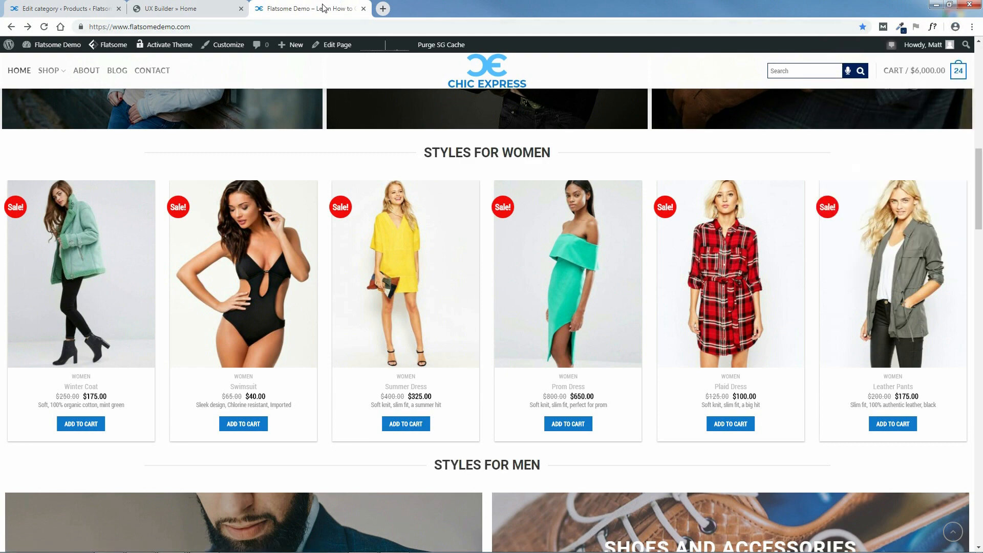
pyautogui.moveTo(982, 219); pyautogui.dragTo(979, 110)
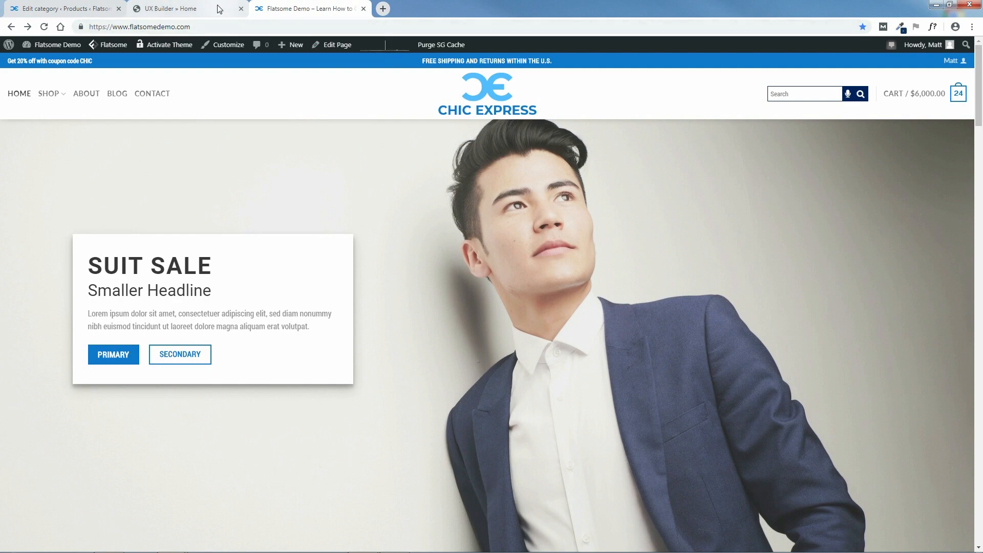
pyautogui.click(233, 8)
pyautogui.click(240, 9)
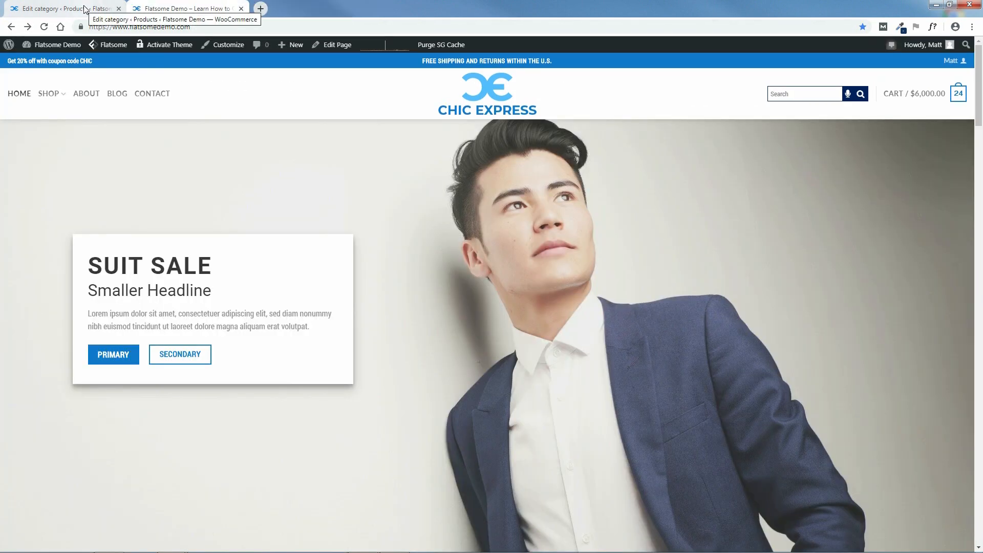
# Leave the Women category editor and open the WordPress dashboard in its place.
pyautogui.click(70, 8)
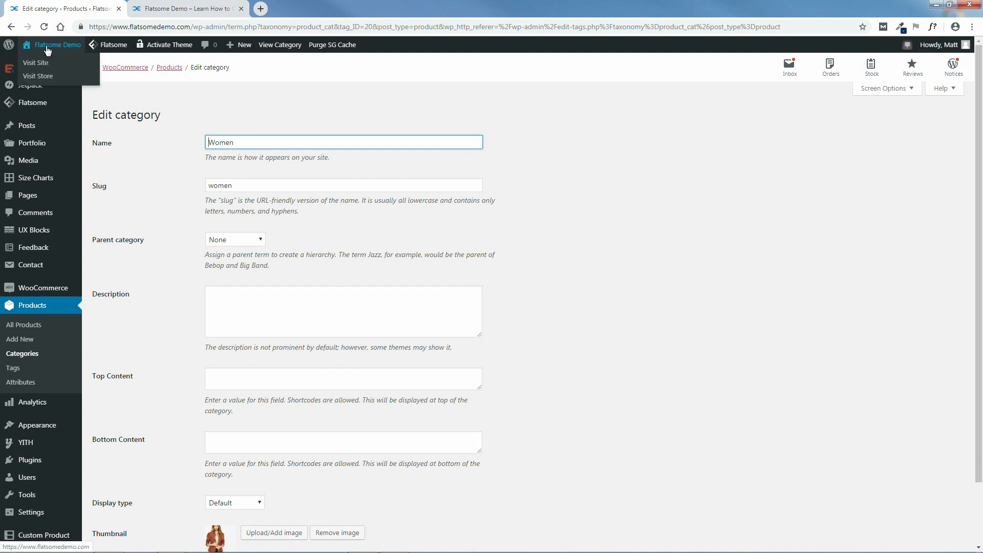
pyautogui.click(40, 66)
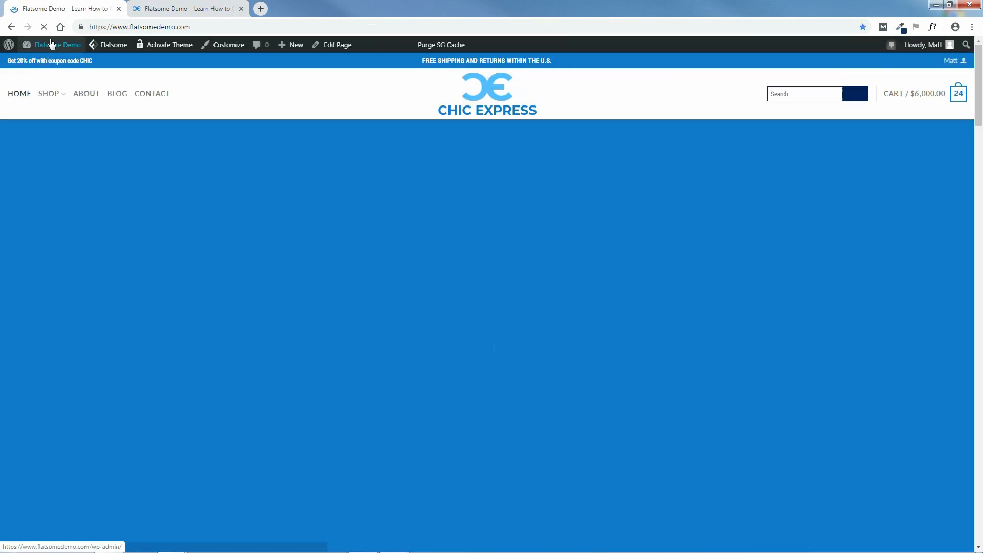
pyautogui.moveTo(51, 48)
pyautogui.click(45, 64)
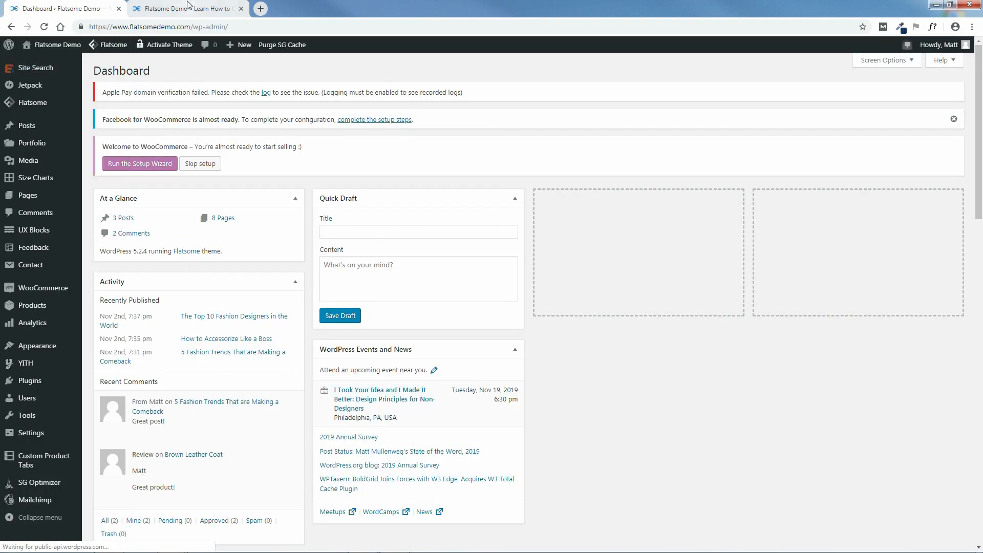
# Open the live site's Shop page and bring up its Product Catalog settings in the customizer.
pyautogui.click(189, 9)
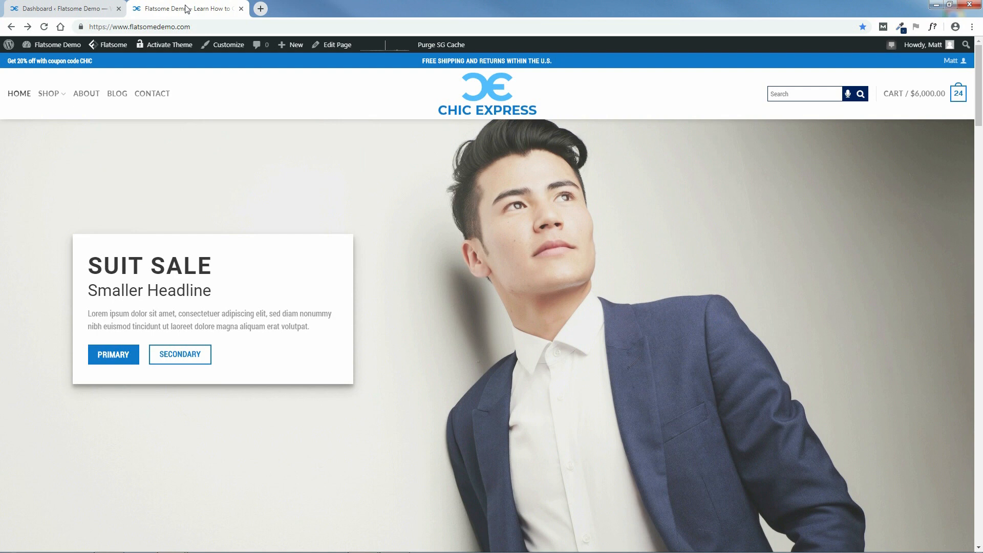
pyautogui.click(53, 95)
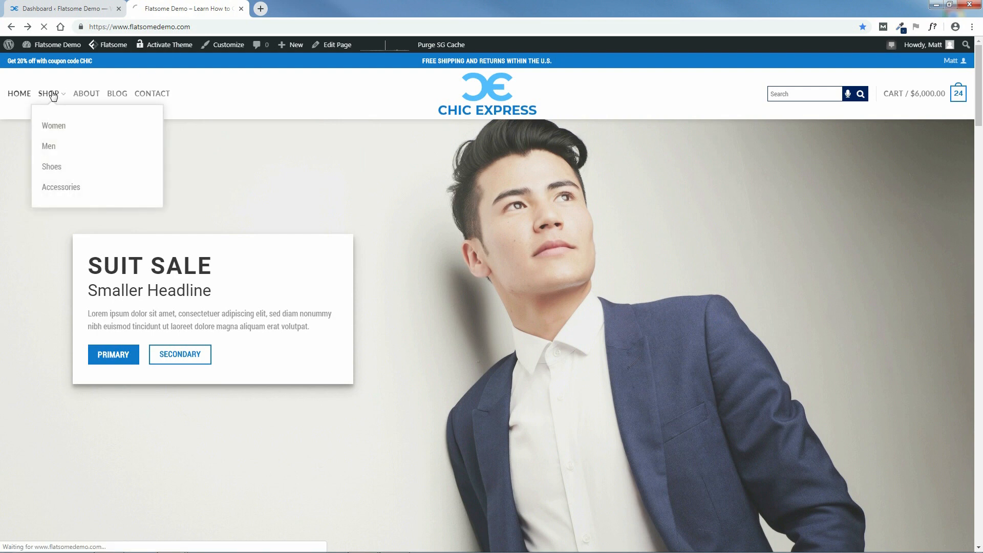
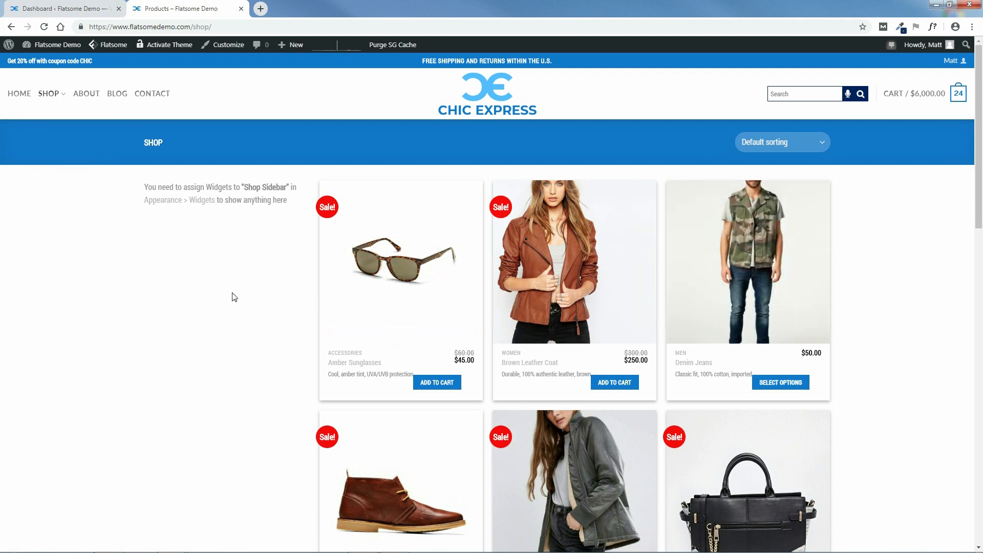
pyautogui.moveTo(227, 51)
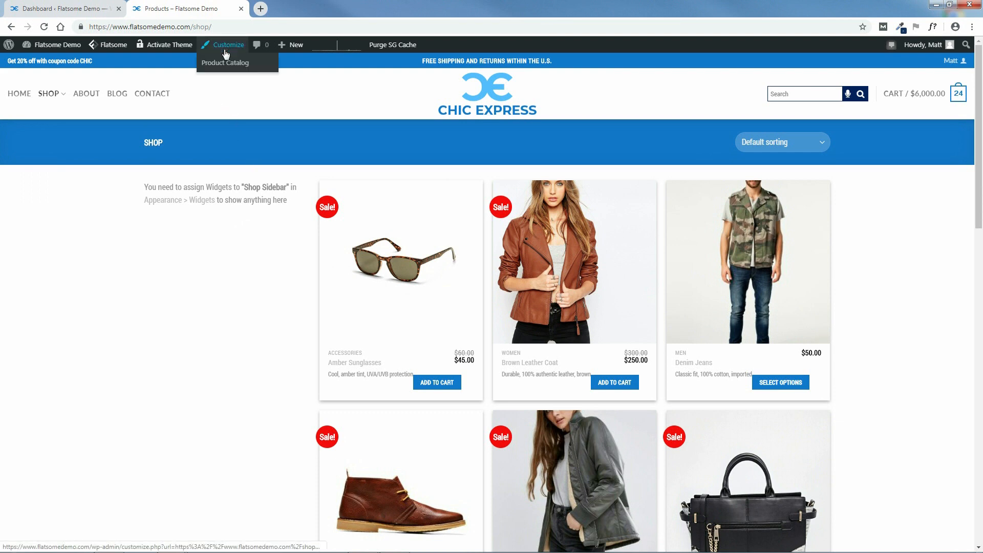
pyautogui.click(222, 63)
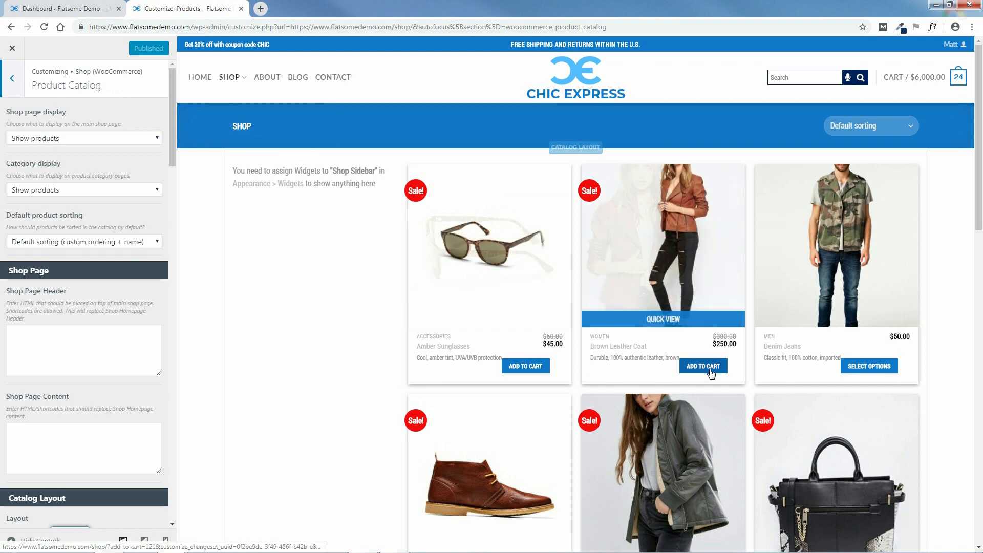
# Set the catalog's products per row on desktop to 4.
pyautogui.scroll(-1, 173, 141)
pyautogui.moveTo(177, 157); pyautogui.dragTo(185, 274)
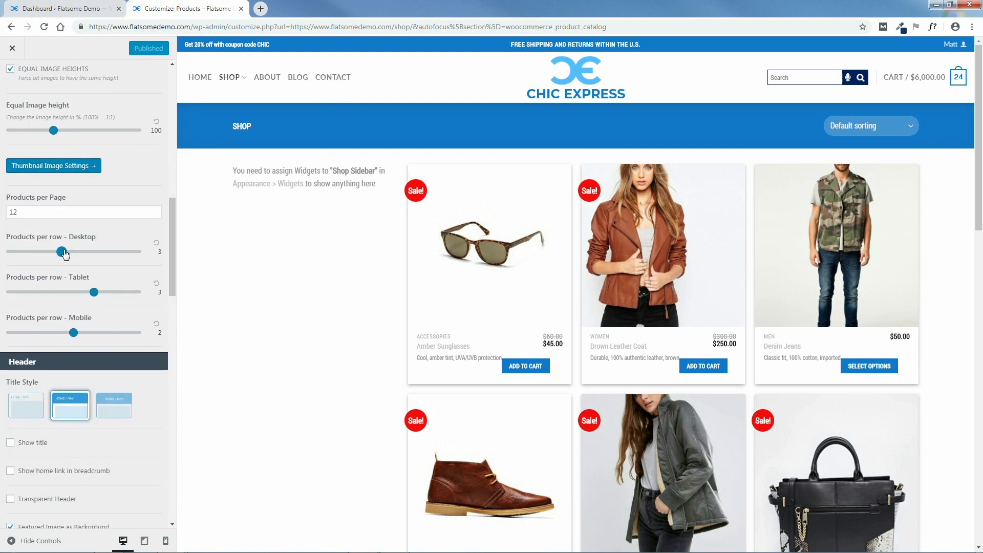
pyautogui.moveTo(72, 254); pyautogui.dragTo(78, 257)
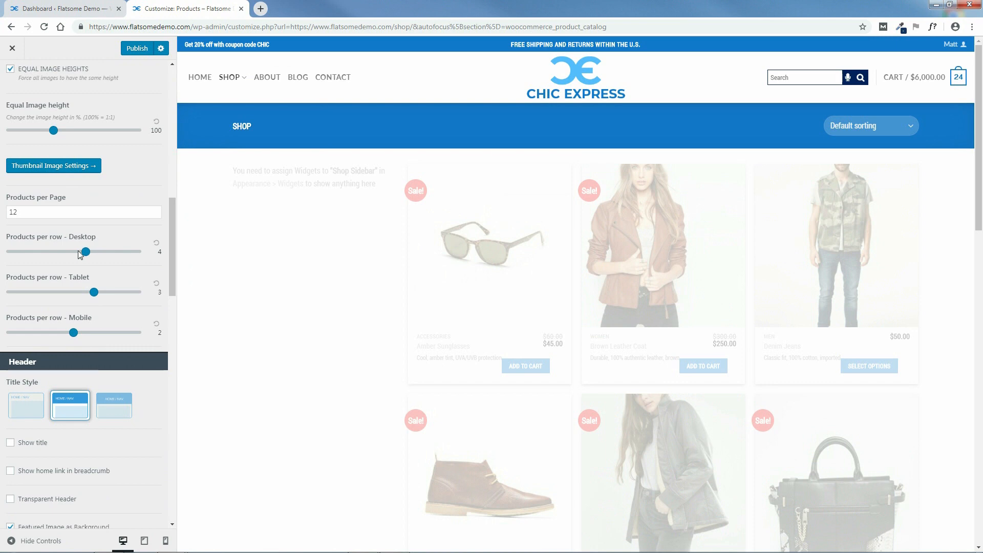
# Change the catalog's List Style to the uniform grid and publish the Product Catalog changes after reviewing the remaining options.
pyautogui.moveTo(171, 232); pyautogui.dragTo(177, 197)
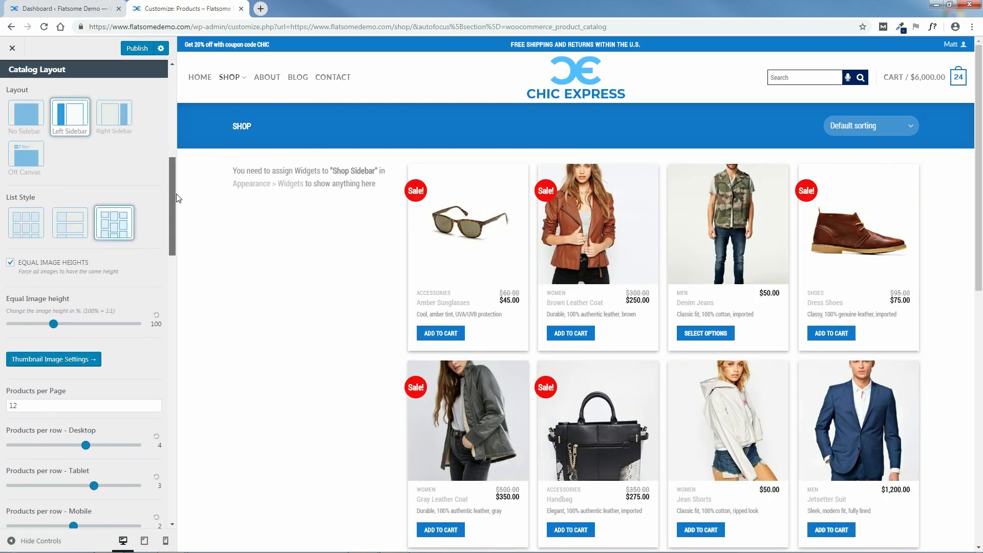
pyautogui.click(26, 226)
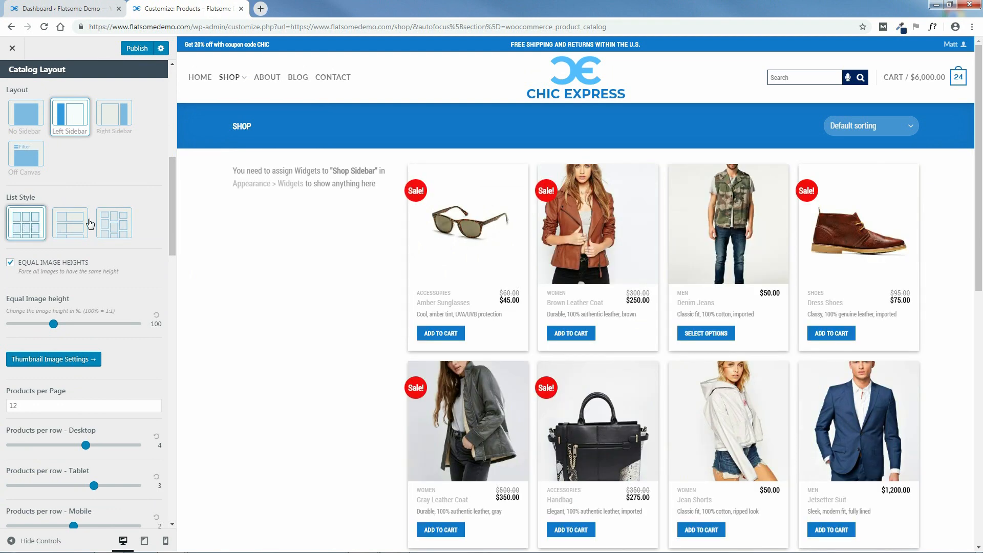
pyautogui.moveTo(172, 226); pyautogui.dragTo(204, 457)
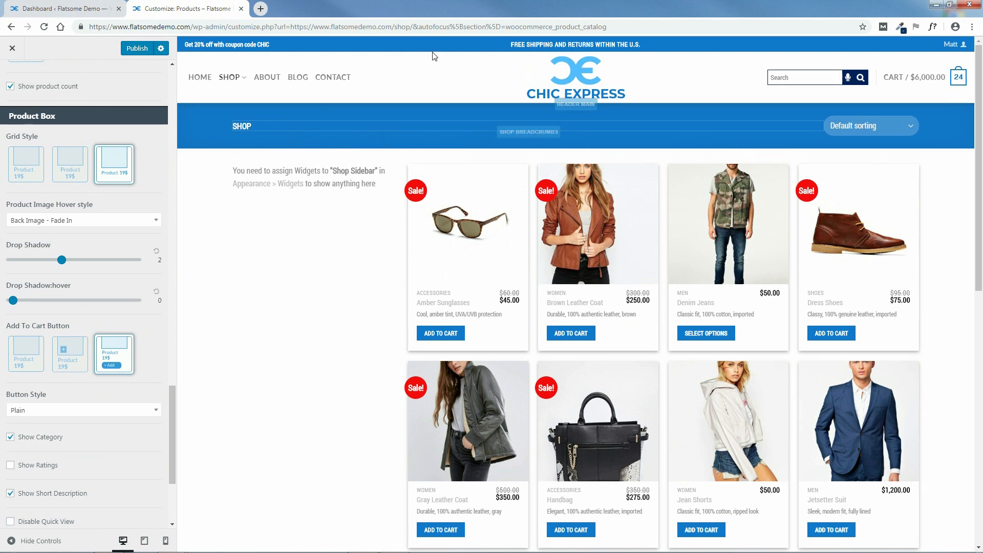
pyautogui.moveTo(172, 420); pyautogui.dragTo(179, 96)
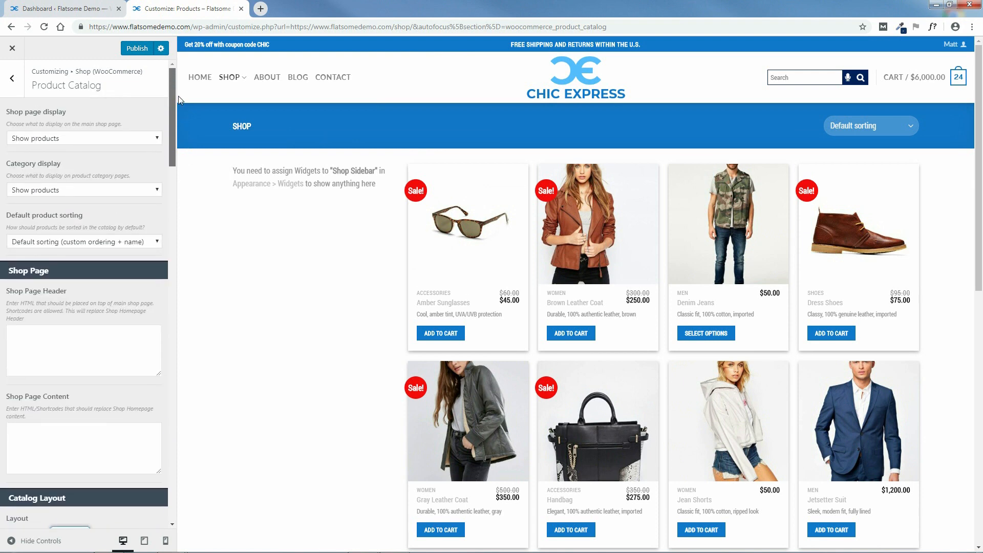
pyautogui.click(135, 51)
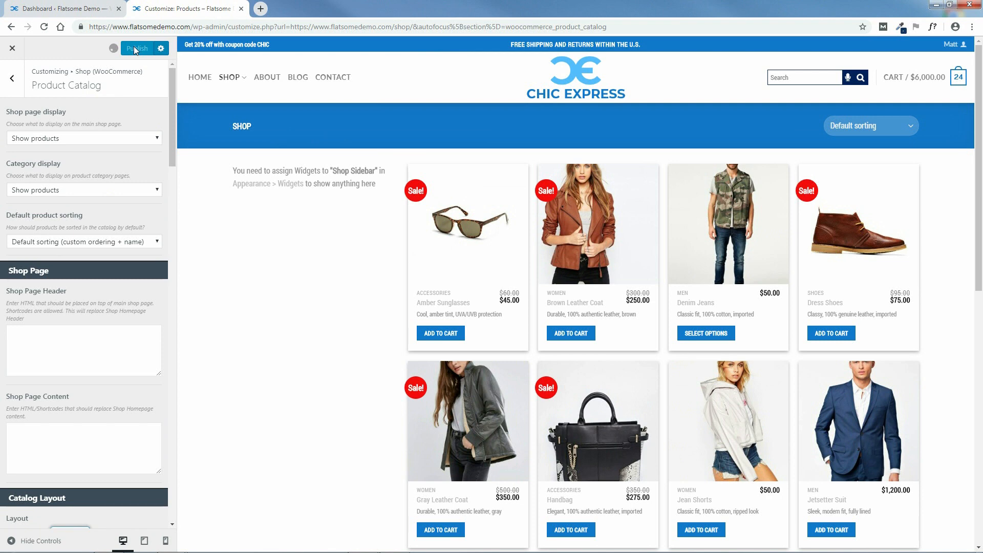
# Look at the Shop Sidebar widget area in the customizer and return to the main customizer options.
pyautogui.click(14, 80)
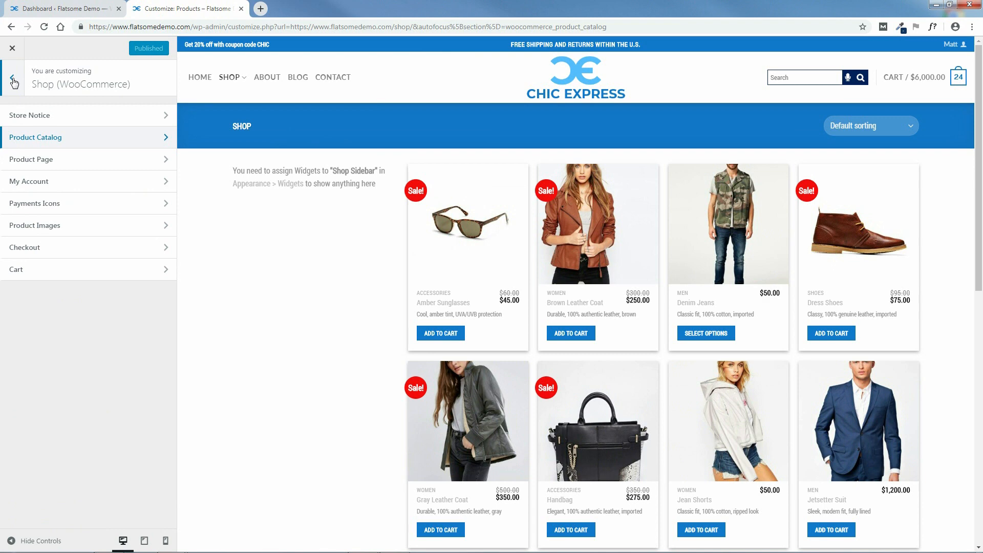
pyautogui.click(13, 80)
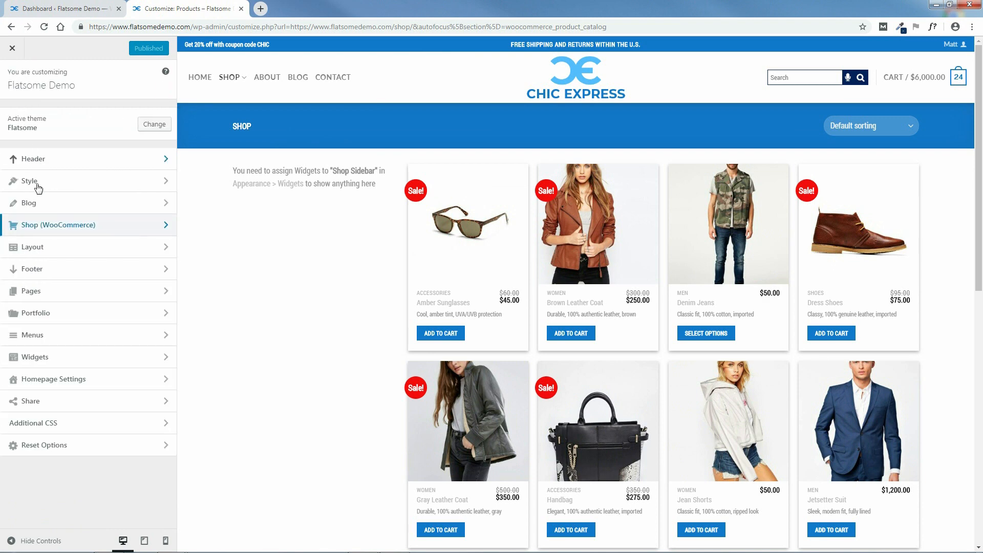
pyautogui.click(37, 357)
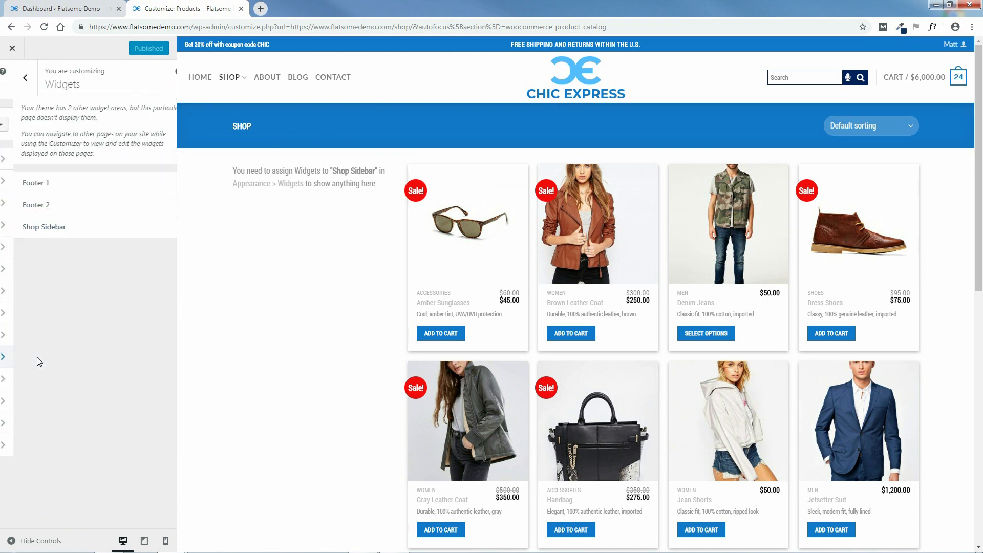
pyautogui.click(40, 231)
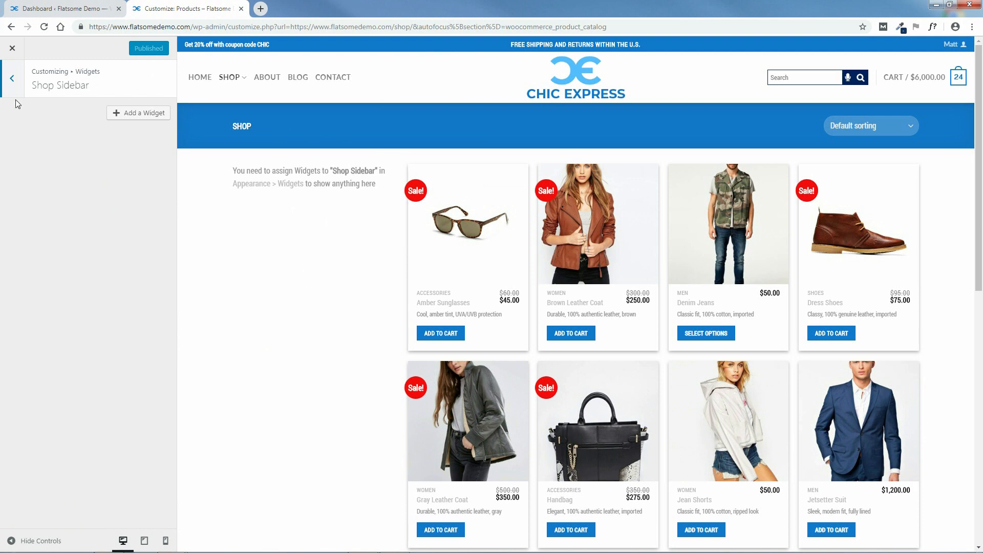
pyautogui.click(12, 81)
pyautogui.click(14, 82)
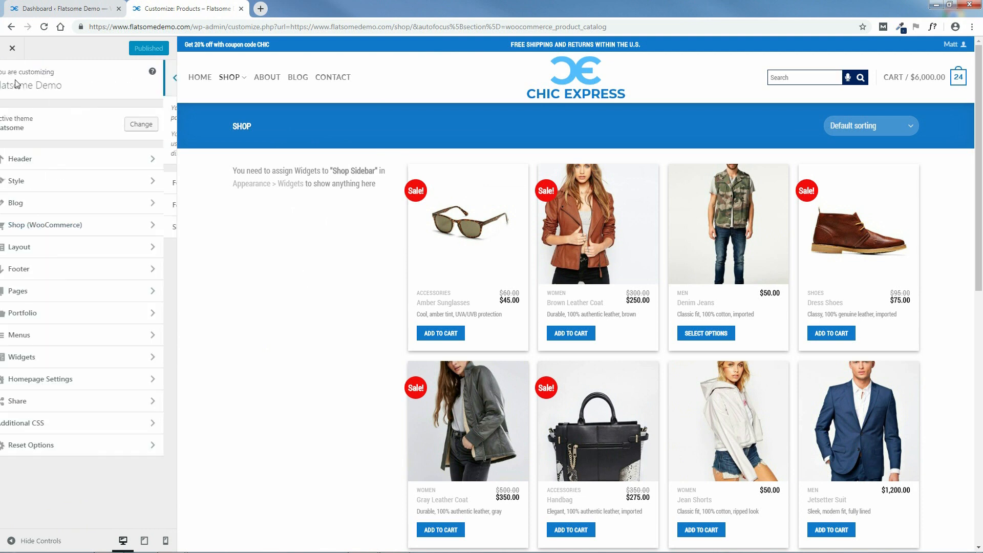
# Try the Right Sidebar layout for the product catalog, restore Left Sidebar, and return to the main customizer options.
pyautogui.click(29, 226)
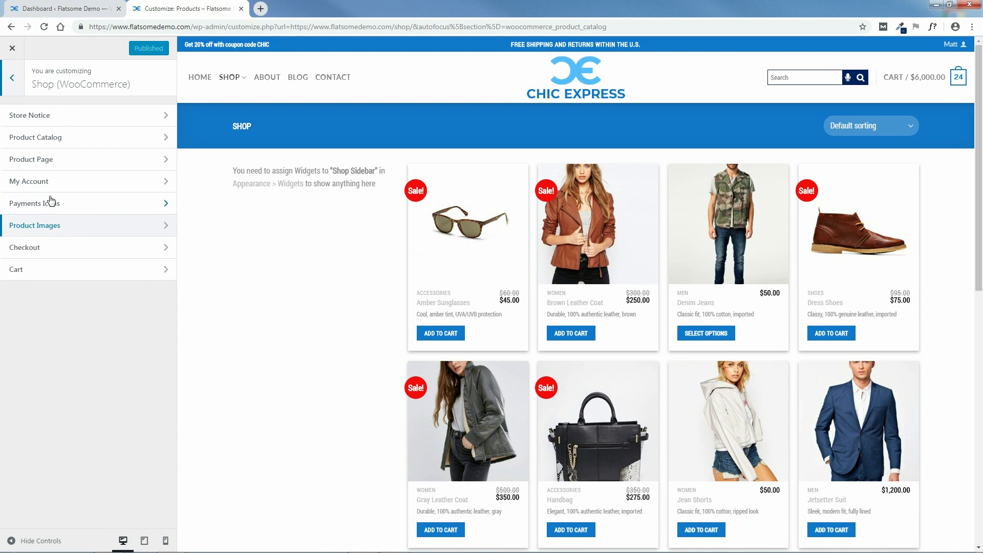
pyautogui.click(57, 143)
pyautogui.moveTo(166, 134); pyautogui.dragTo(179, 213)
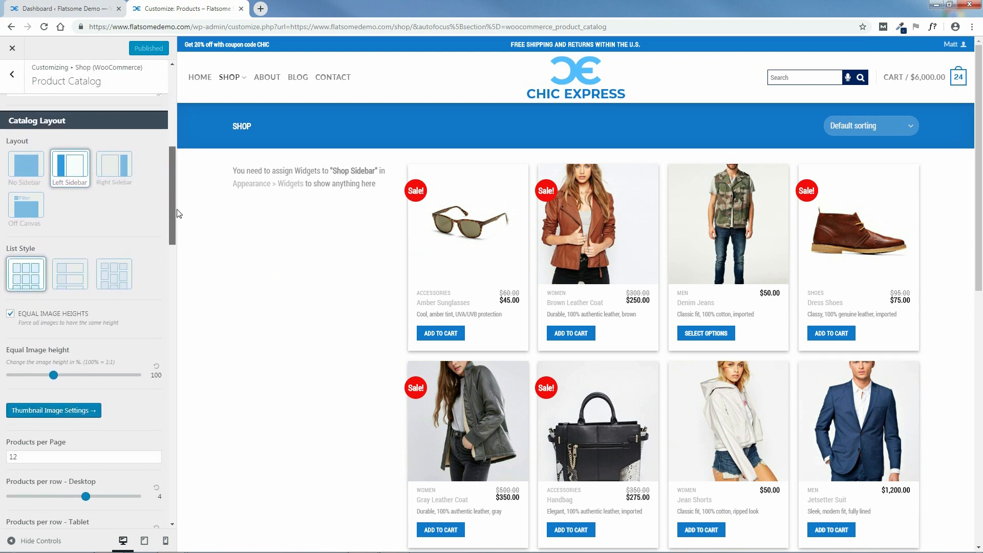
pyautogui.click(112, 177)
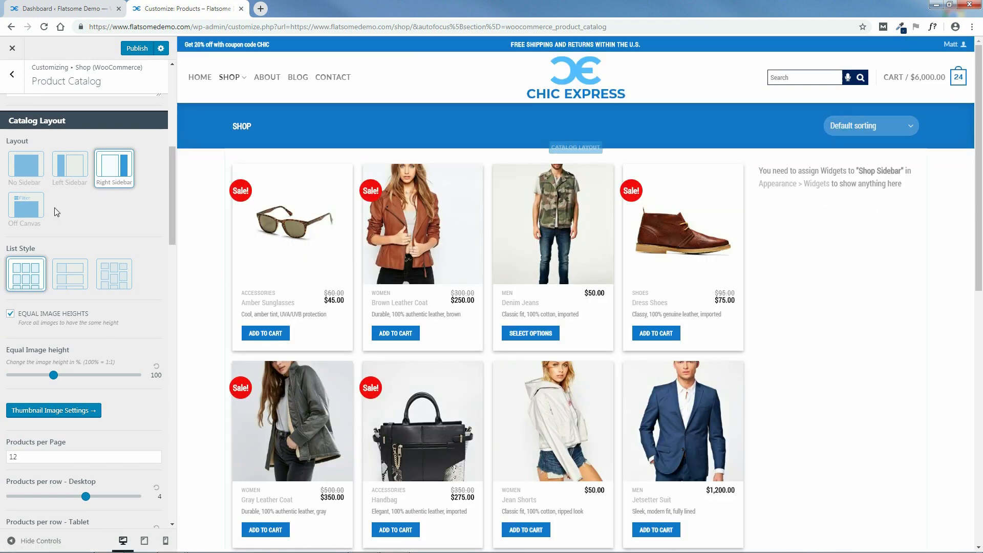
pyautogui.click(72, 168)
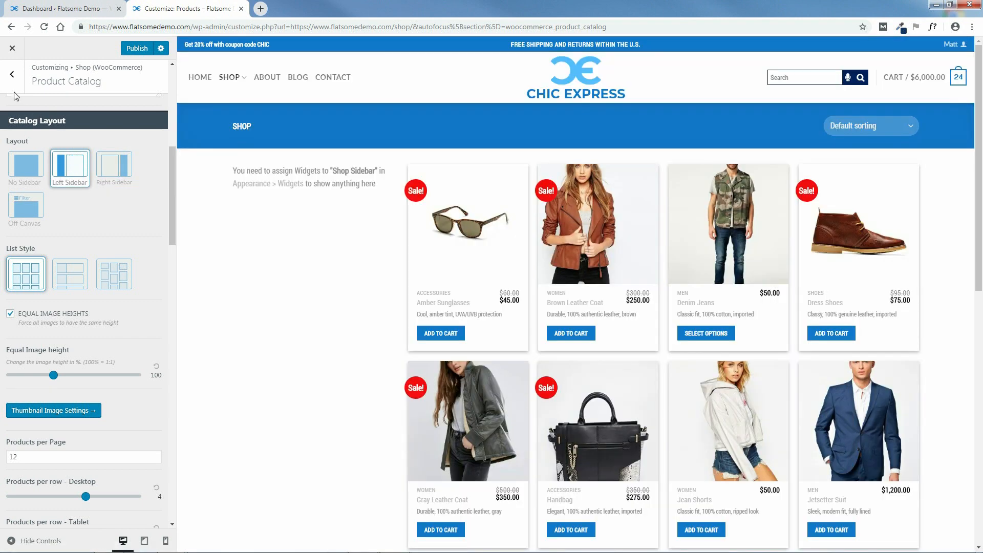
pyautogui.click(13, 80)
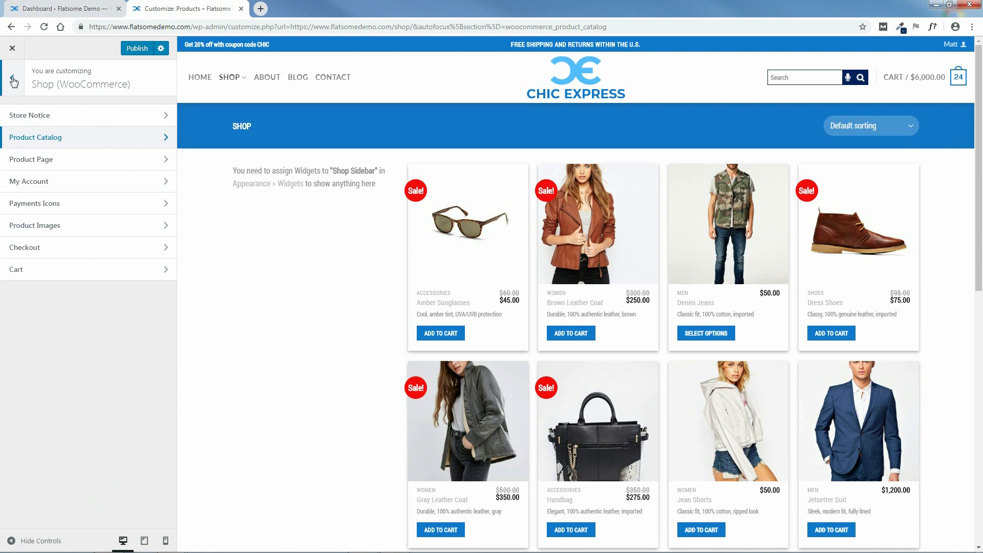
pyautogui.click(12, 78)
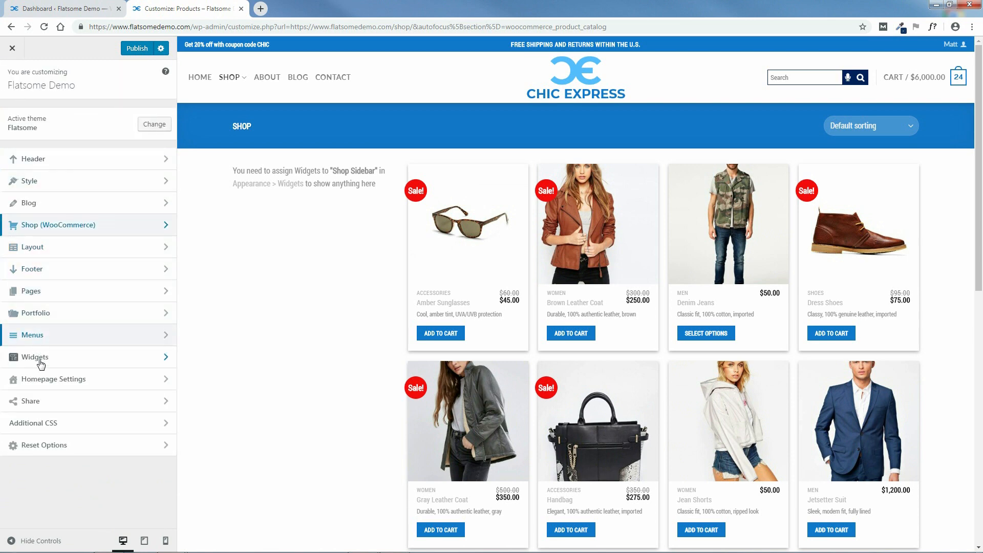
# Open the Shop Sidebar widget area in the customizer and look through the widgets available to add.
pyautogui.click(44, 357)
pyautogui.click(44, 229)
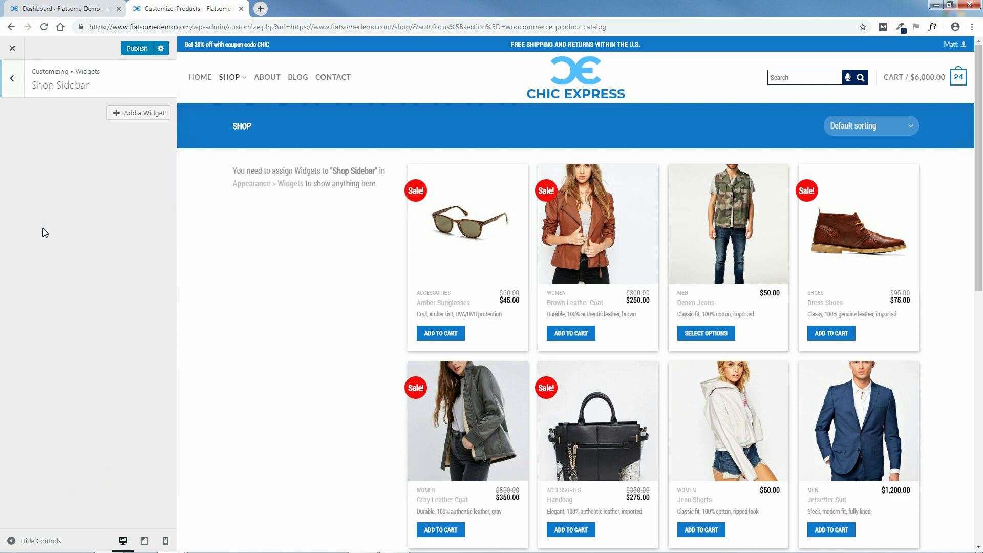
pyautogui.click(141, 113)
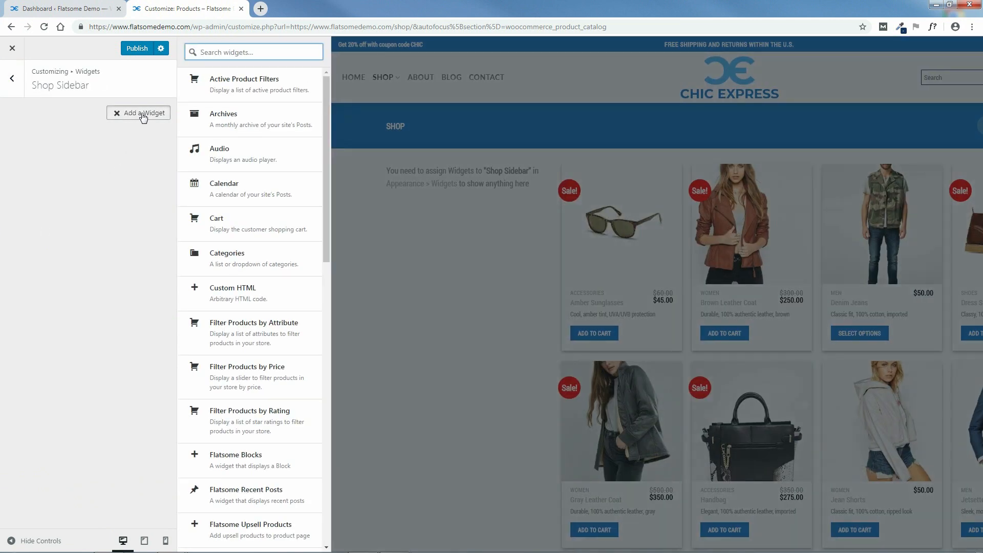
pyautogui.moveTo(327, 118); pyautogui.dragTo(324, 97)
pyautogui.moveTo(324, 130); pyautogui.dragTo(327, 153)
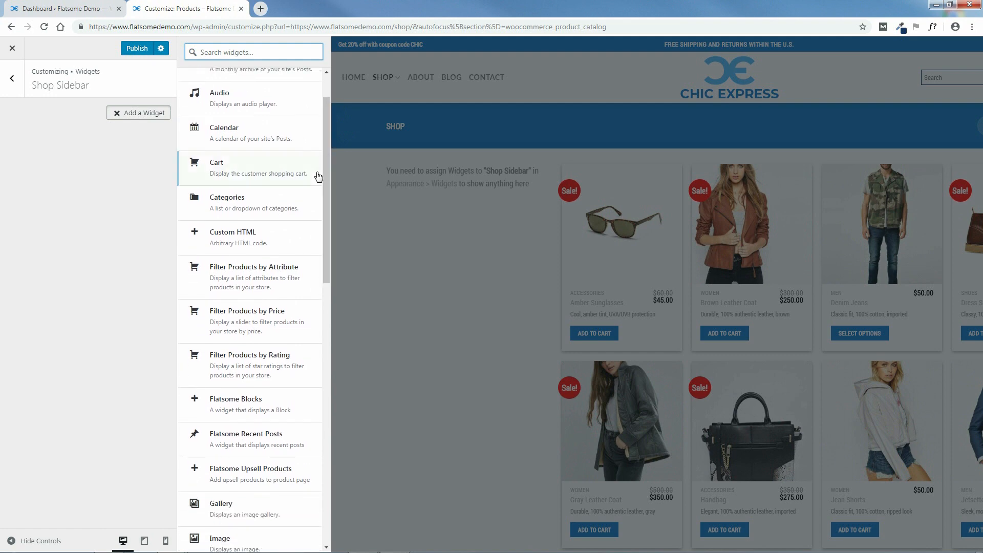
pyautogui.moveTo(326, 161); pyautogui.dragTo(328, 438)
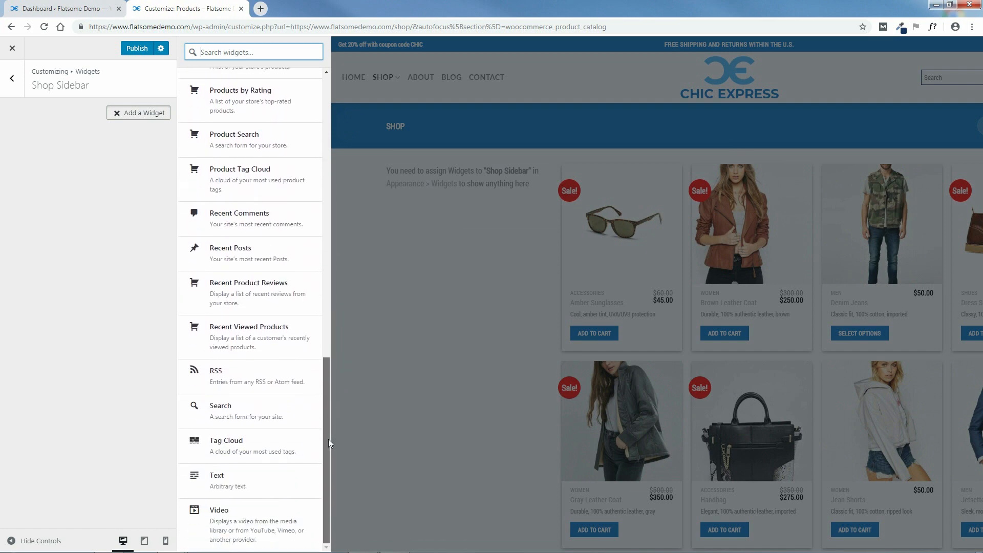
# Try the standard Search widget in the shop sidebar, check the page preview, and delete the widget.
pyautogui.click(241, 411)
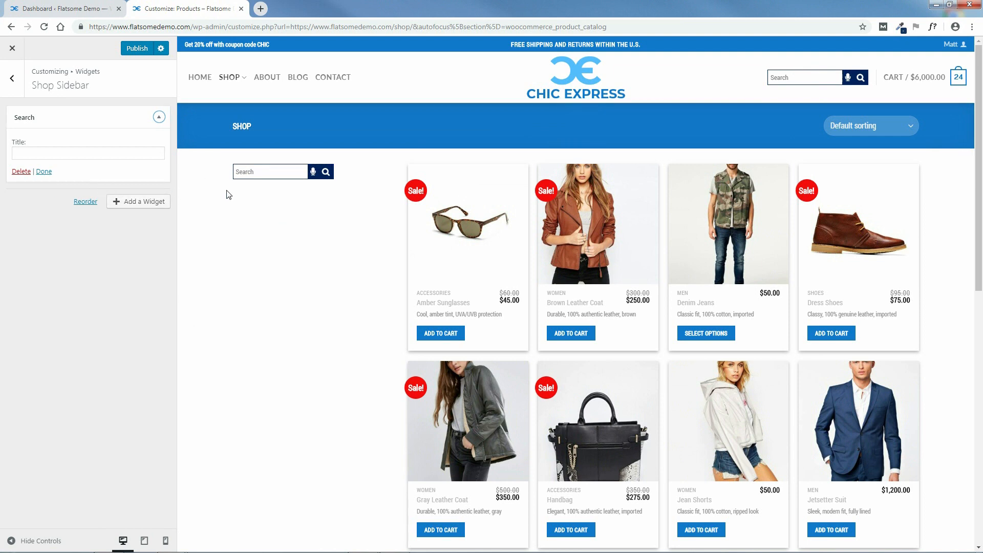
pyautogui.moveTo(979, 174); pyautogui.dragTo(980, 430)
pyautogui.moveTo(980, 389); pyautogui.dragTo(979, 131)
pyautogui.click(22, 172)
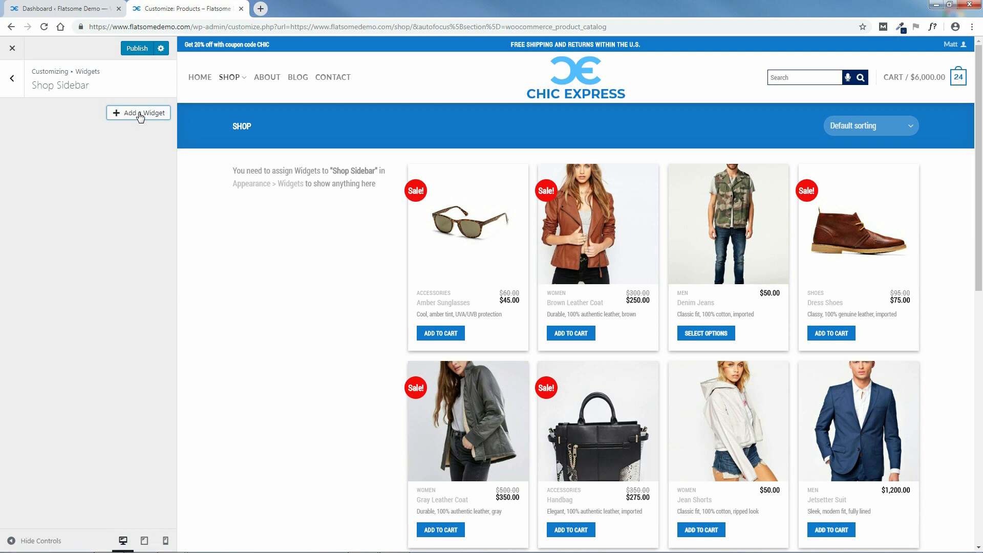
# Add a Flatsome Blocks widget to the shop sidebar and set its block to Search.
pyautogui.click(140, 115)
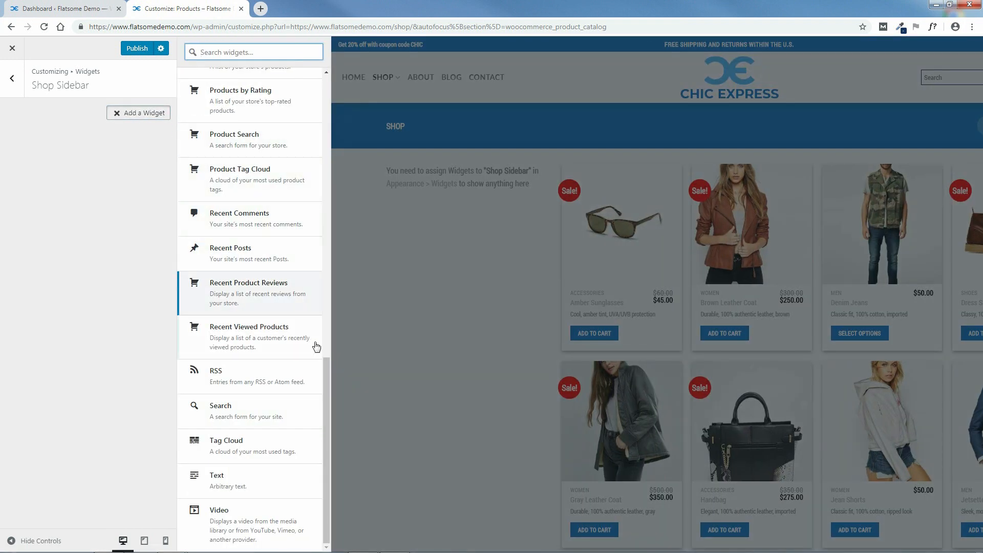
pyautogui.moveTo(327, 361); pyautogui.dragTo(321, 177)
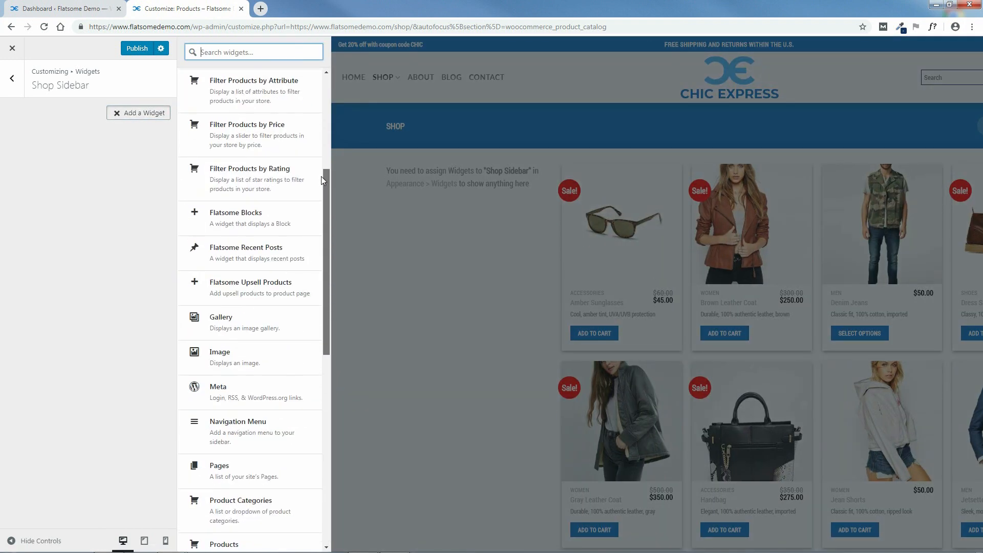
pyautogui.click(249, 220)
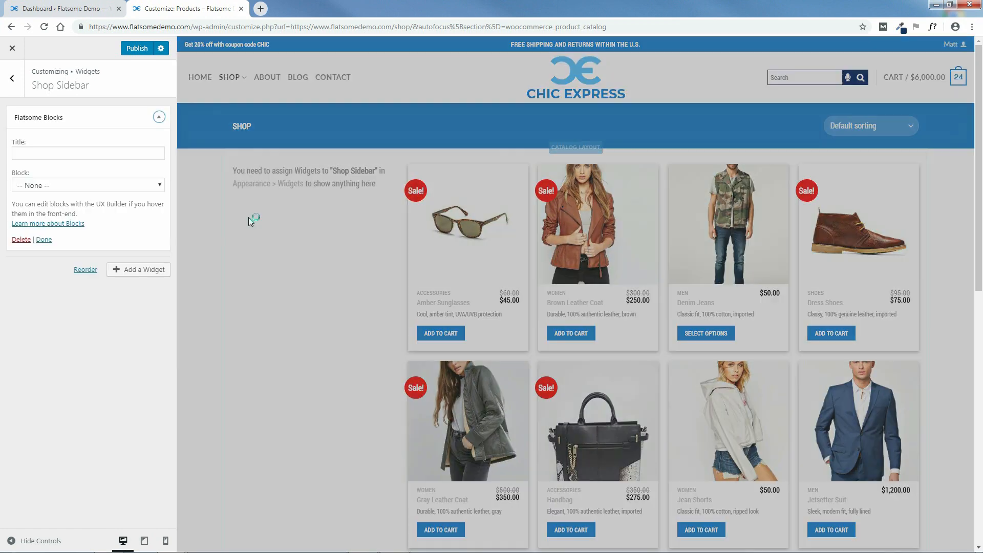
pyautogui.click(35, 186)
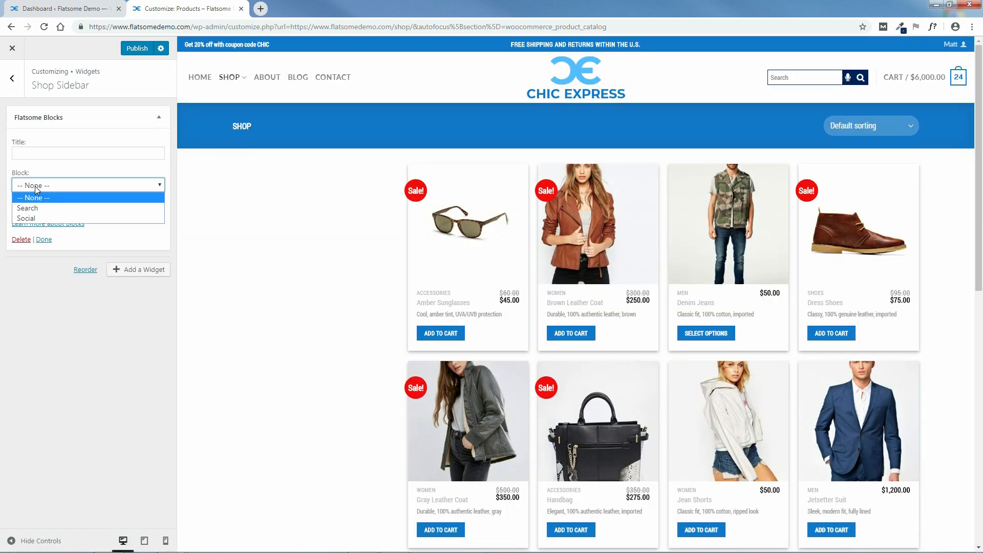
pyautogui.click(32, 207)
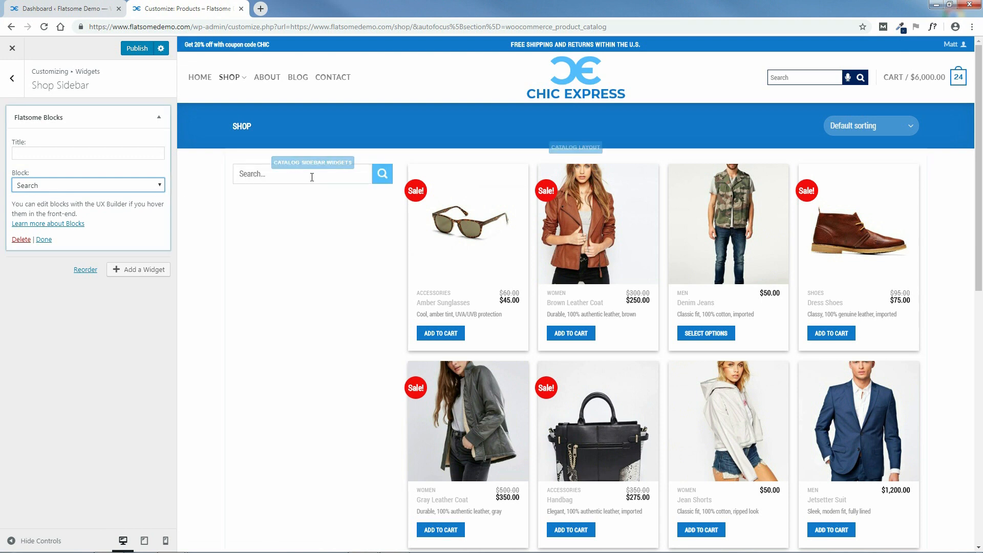
pyautogui.click(43, 241)
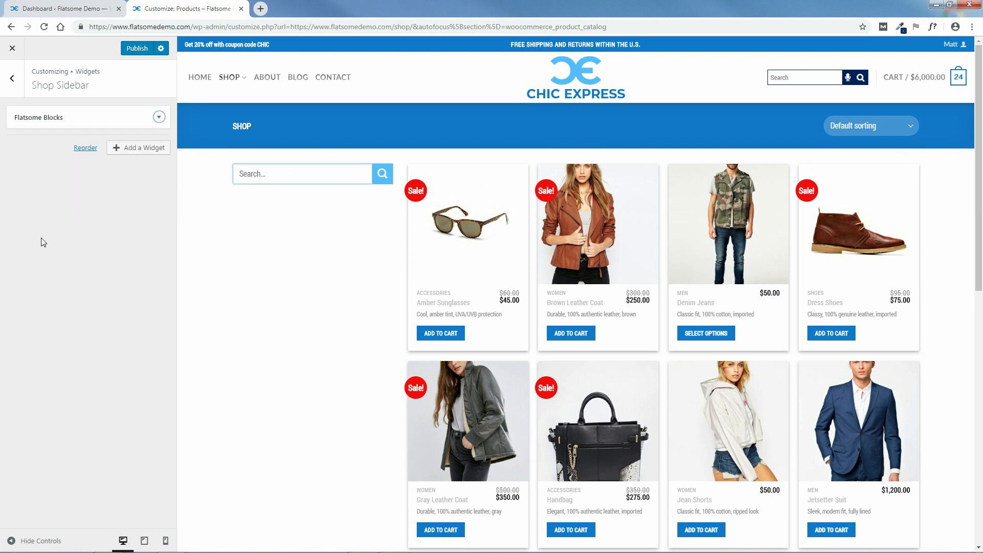
# Add a Filter Products by Price widget below the search block in the shop sidebar.
pyautogui.click(138, 149)
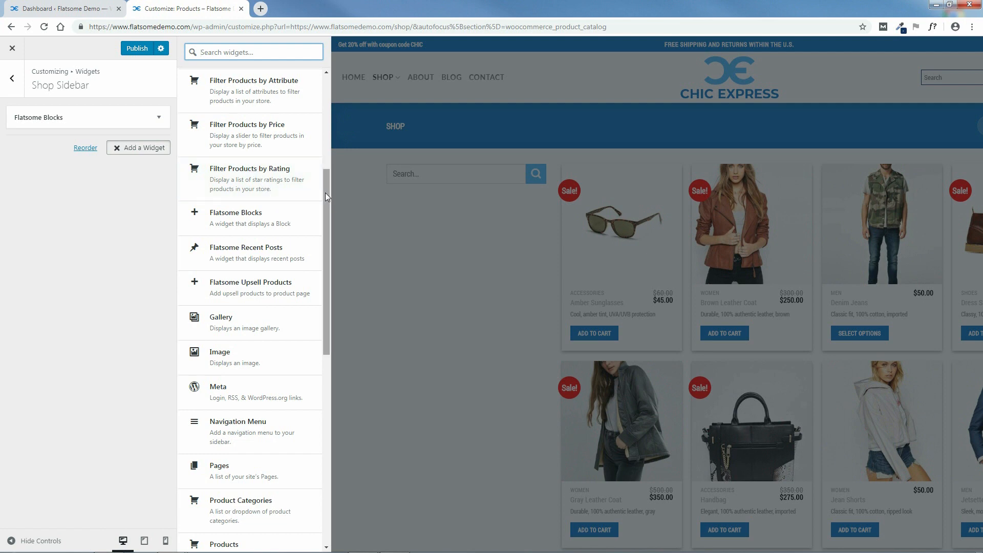
pyautogui.moveTo(326, 192); pyautogui.dragTo(327, 149)
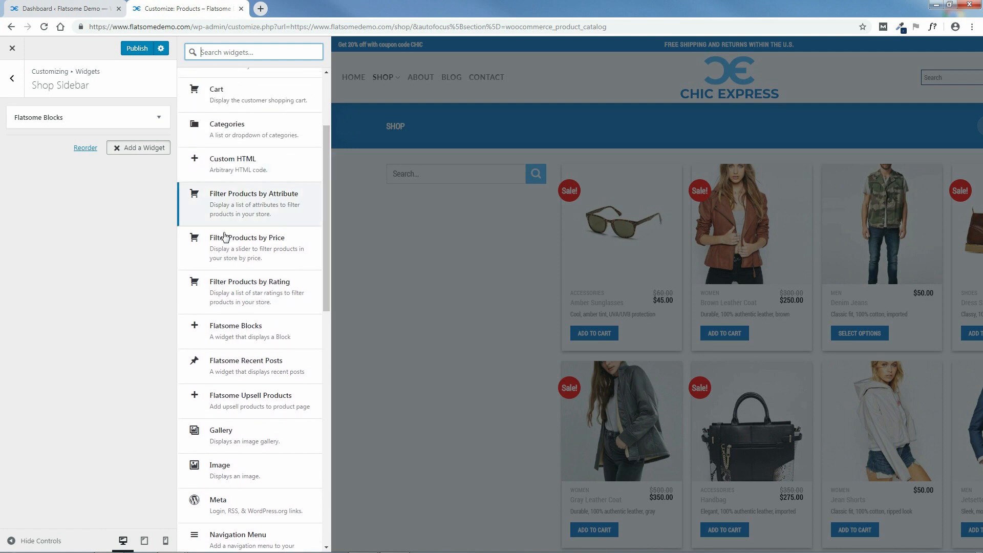
pyautogui.click(260, 247)
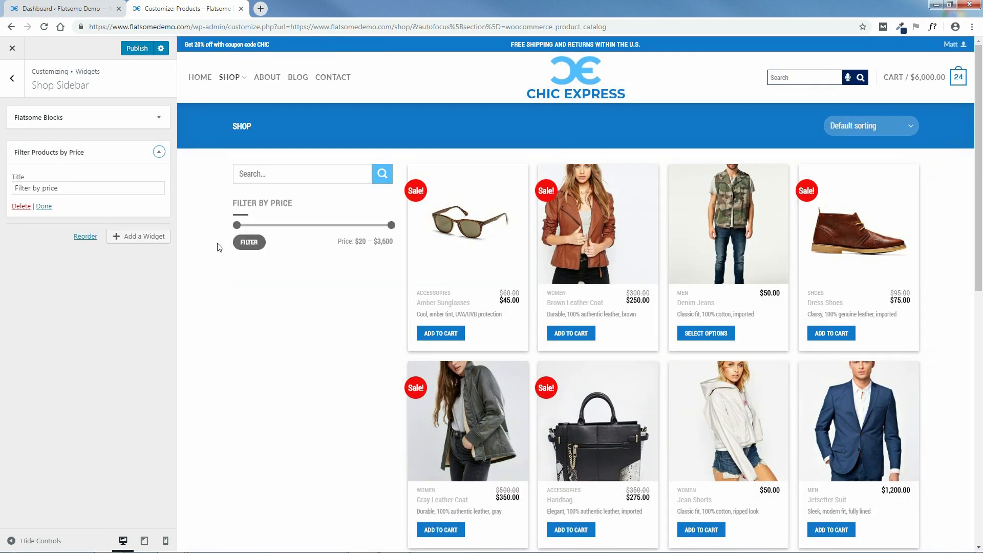
# Test the price filter in the preview with $860 to $2,440, then $20 to $2,440, and collapse the widget's settings.
pyautogui.moveTo(236, 226); pyautogui.dragTo(275, 230)
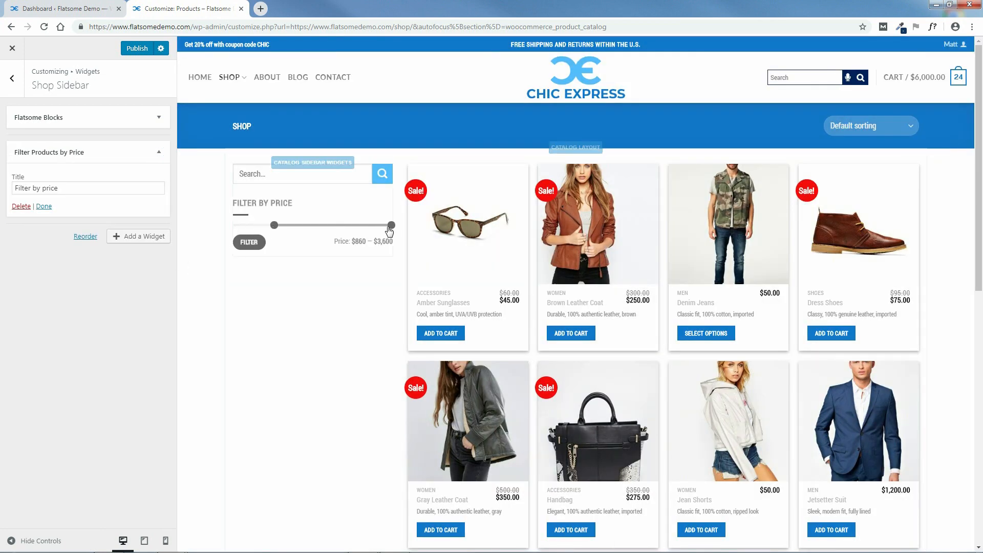
pyautogui.moveTo(388, 228); pyautogui.dragTo(339, 228)
pyautogui.click(250, 242)
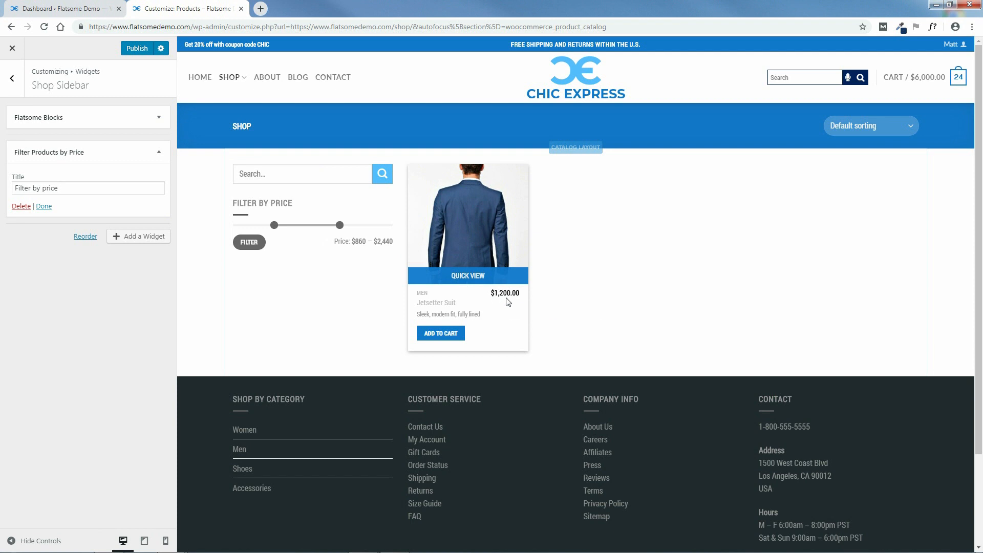
pyautogui.moveTo(275, 225); pyautogui.dragTo(232, 231)
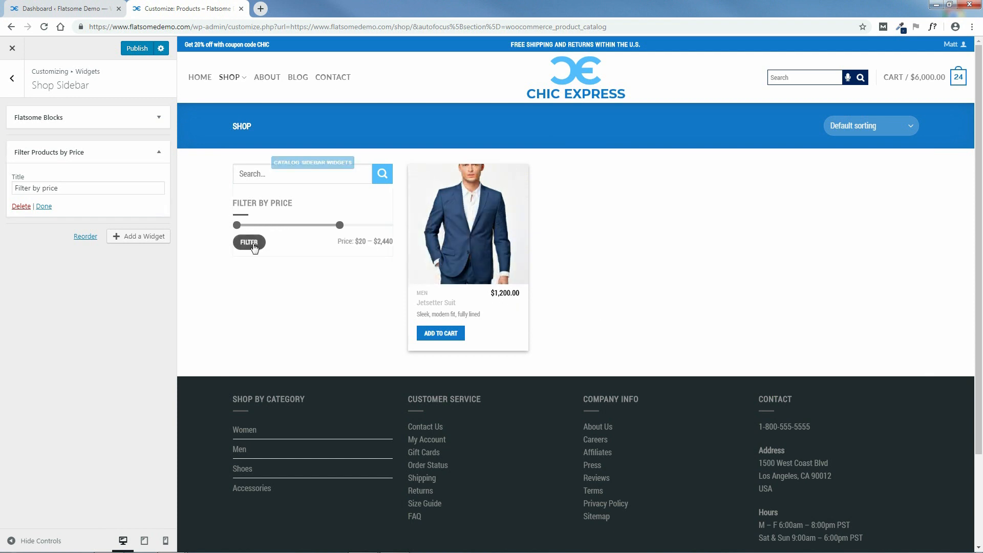
pyautogui.click(250, 243)
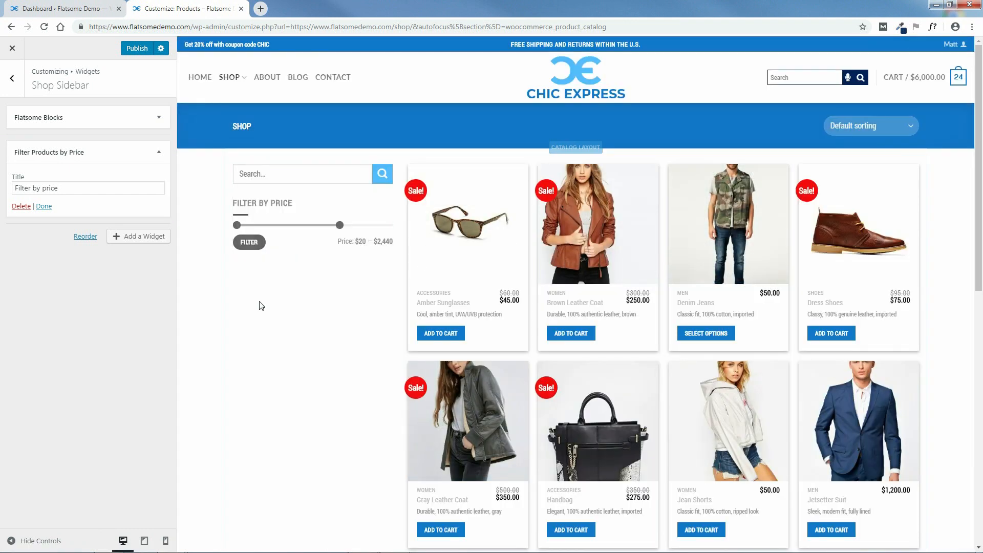
pyautogui.click(43, 207)
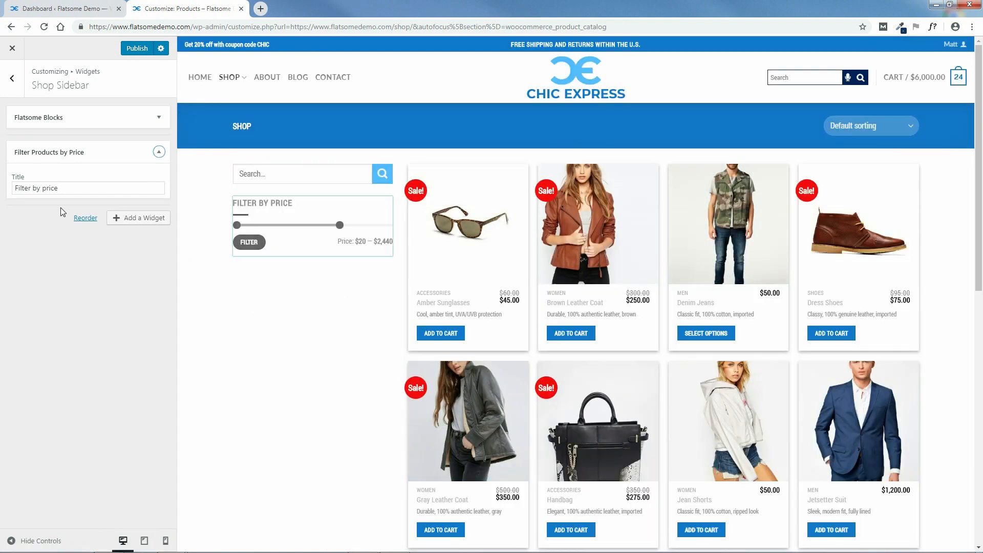
# Add a Recent Product Reviews widget to the shop sidebar, keeping its default title and number of reviews.
pyautogui.click(142, 189)
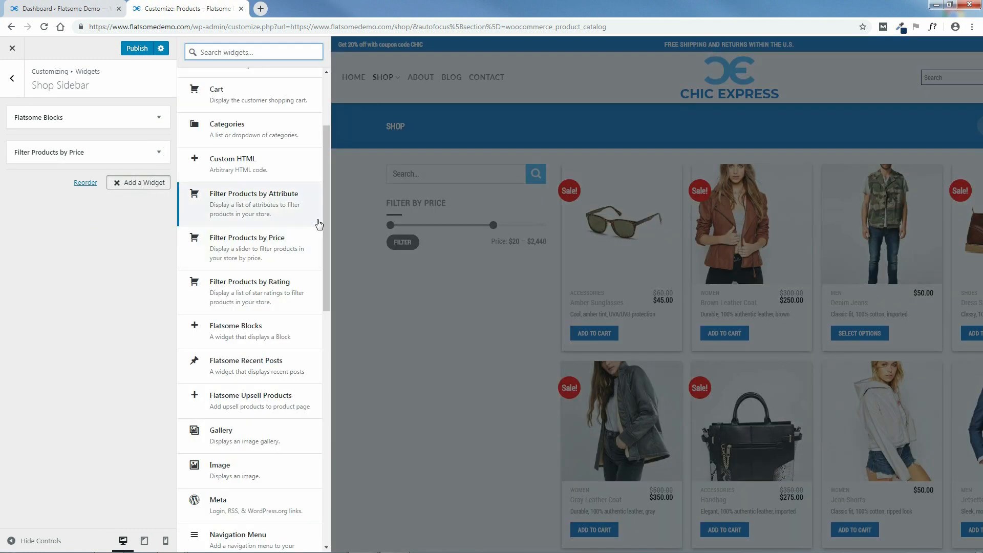
pyautogui.moveTo(324, 226); pyautogui.dragTo(333, 430)
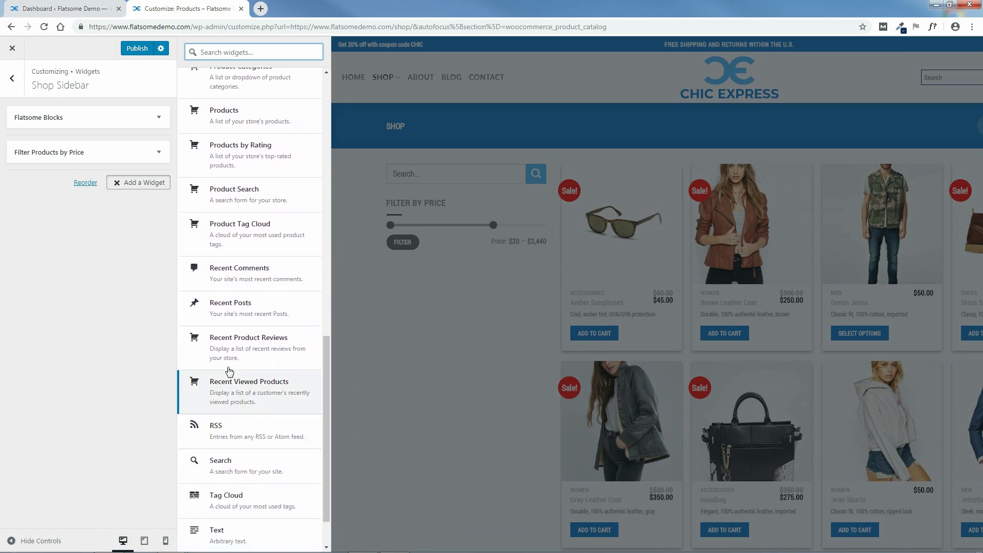
pyautogui.click(252, 350)
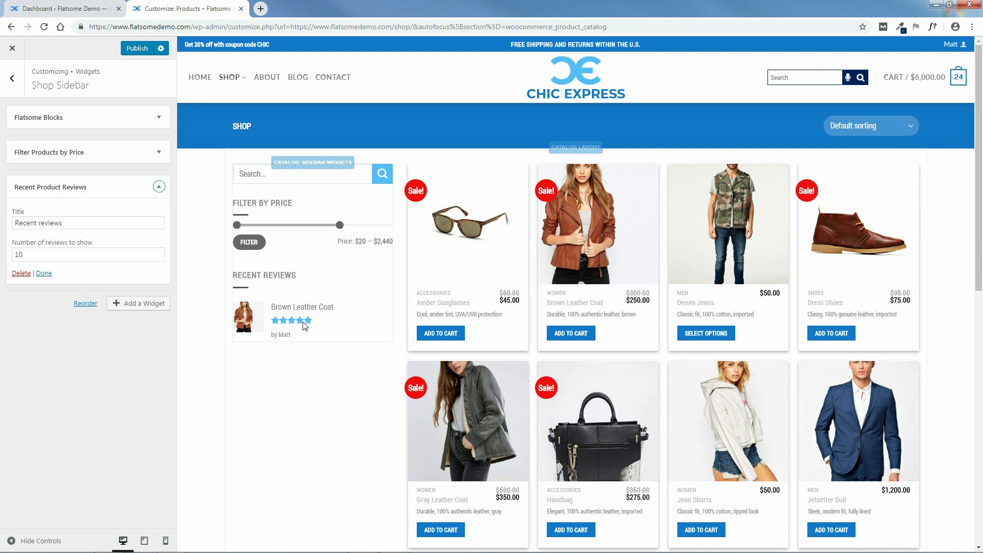
pyautogui.keyDown('shift'); pyautogui.click(295, 306); pyautogui.keyUp('shift')
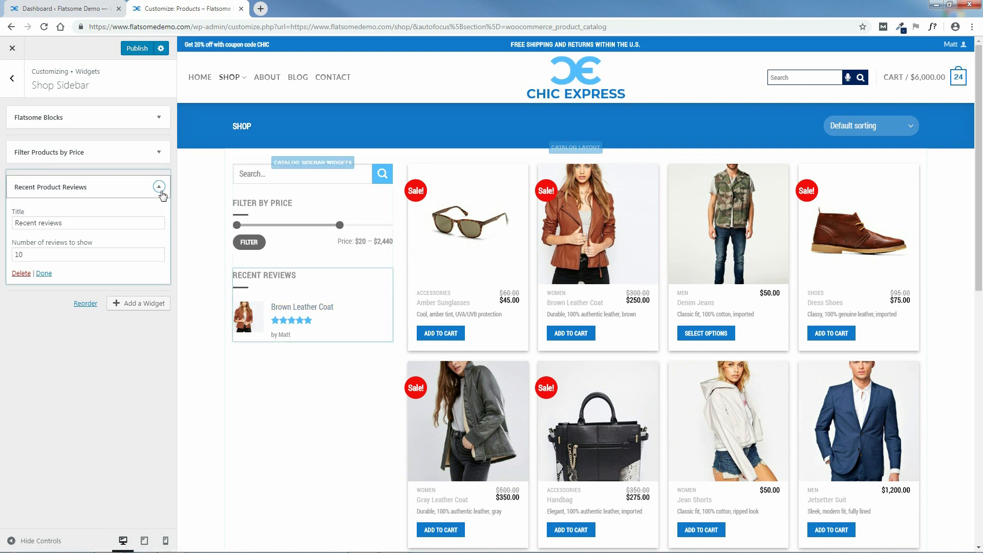
pyautogui.click(44, 274)
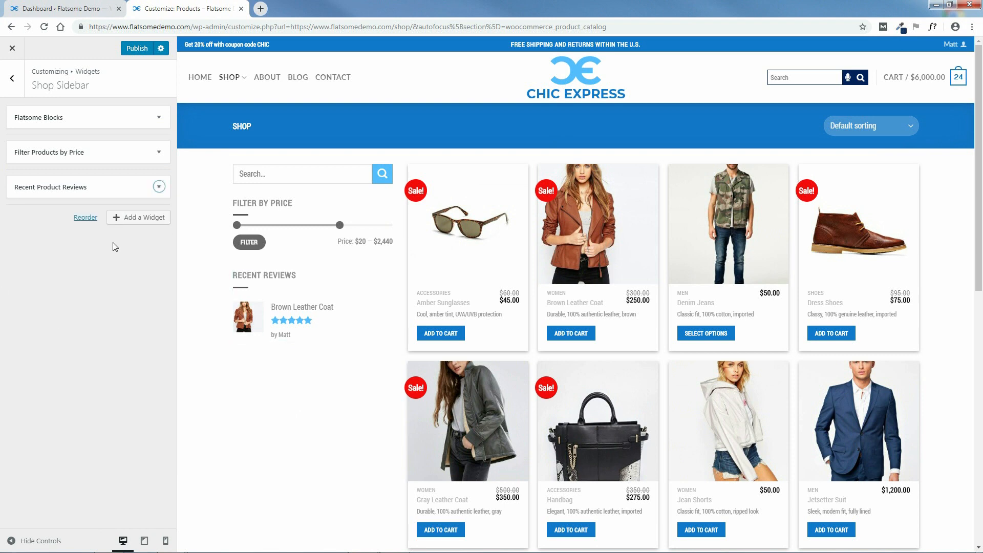
# Add a Recent Viewed Products widget to the shop sidebar with its default settings.
pyautogui.click(139, 218)
pyautogui.moveTo(326, 356)
pyautogui.mouseDown()
pyautogui.moveTo(320, 107)
pyautogui.moveTo(314, 360)
pyautogui.mouseUp()
pyautogui.click(251, 398)
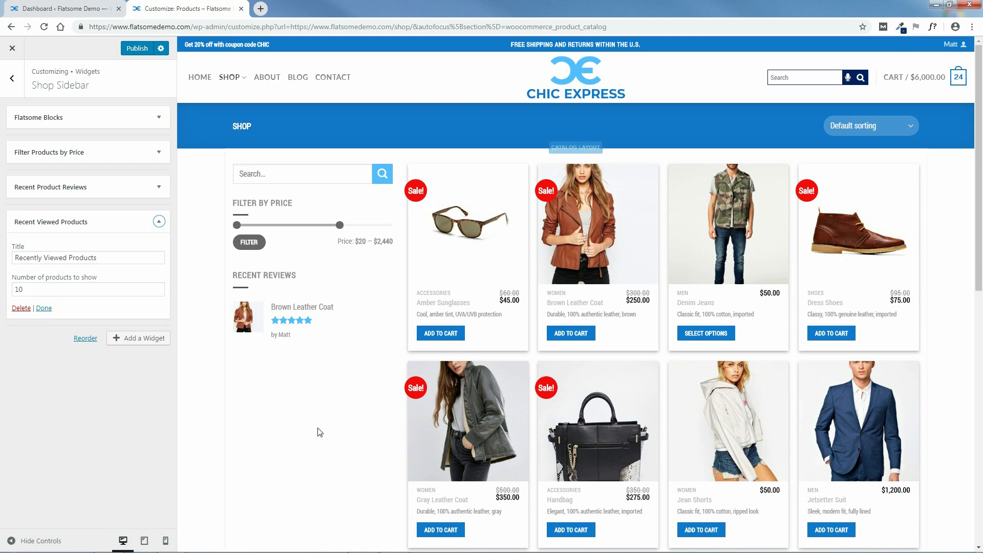
pyautogui.click(44, 308)
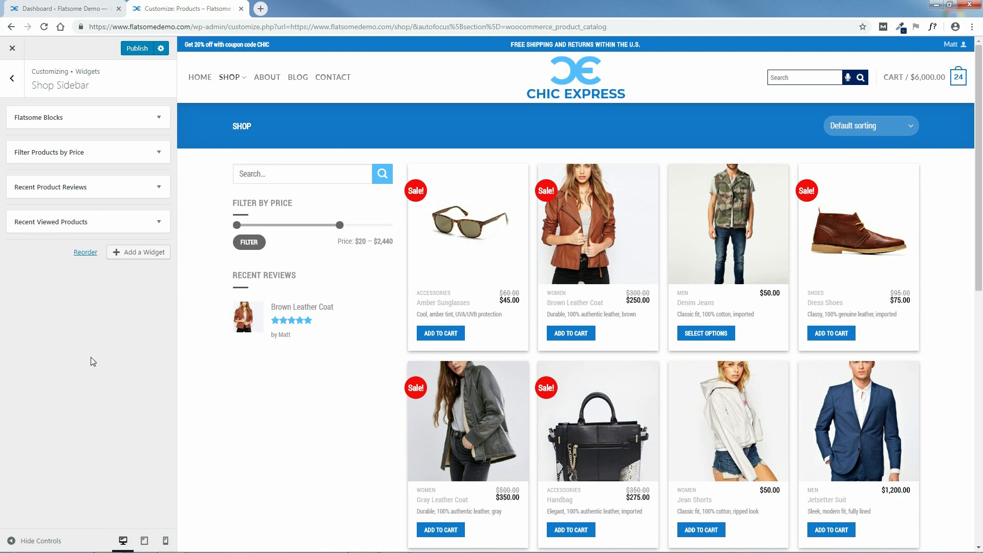
# Add a Product Categories widget to the shop sidebar and hide its empty categories.
pyautogui.click(138, 257)
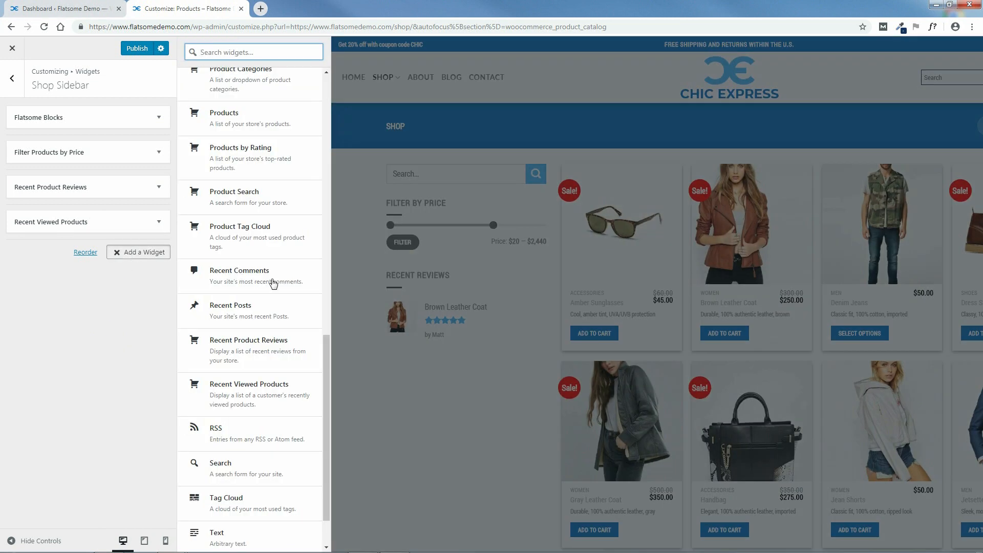
pyautogui.moveTo(326, 351); pyautogui.dragTo(339, 269)
pyautogui.click(237, 296)
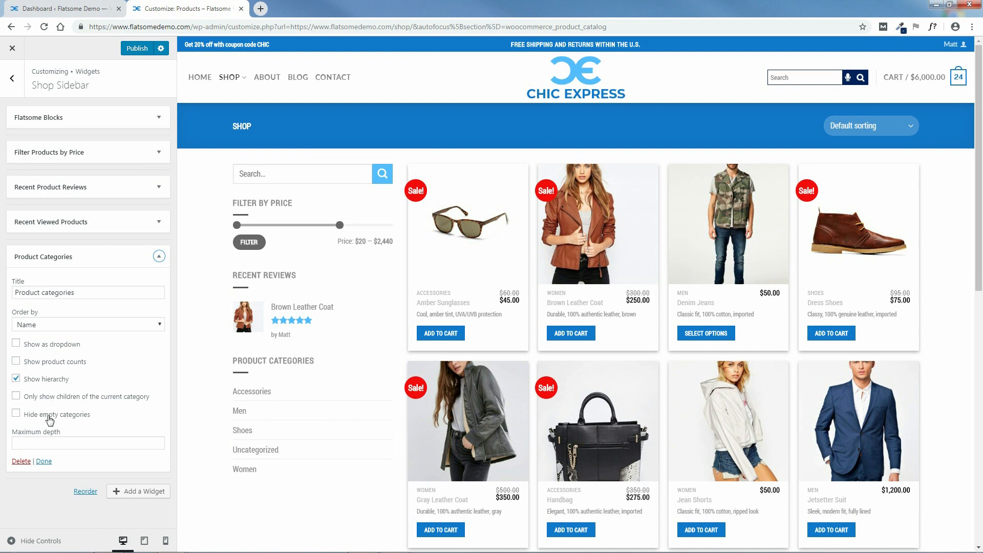
pyautogui.click(16, 414)
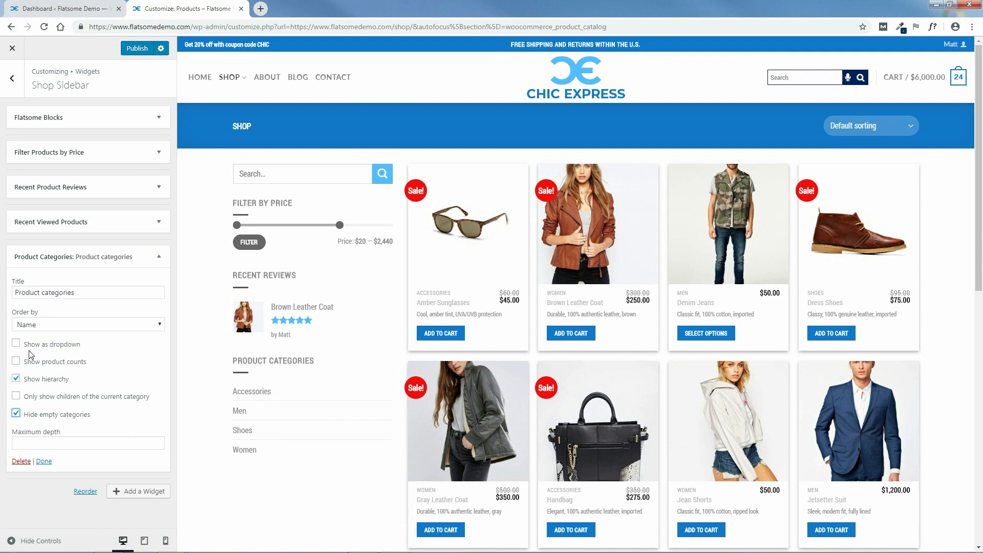
# Show product counts in the Product Categories widget, trying the dropdown display and restoring the list display.
pyautogui.click(17, 345)
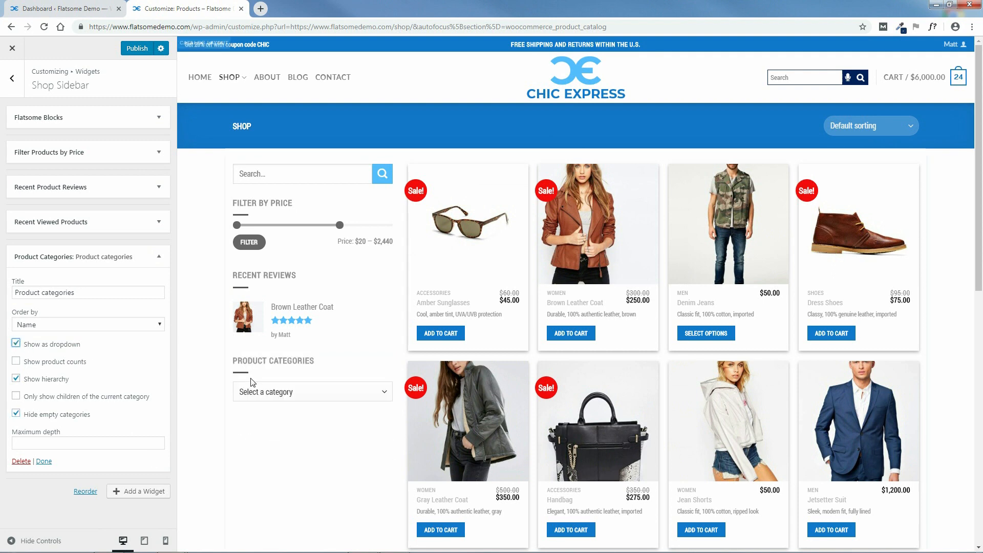
pyautogui.click(298, 393)
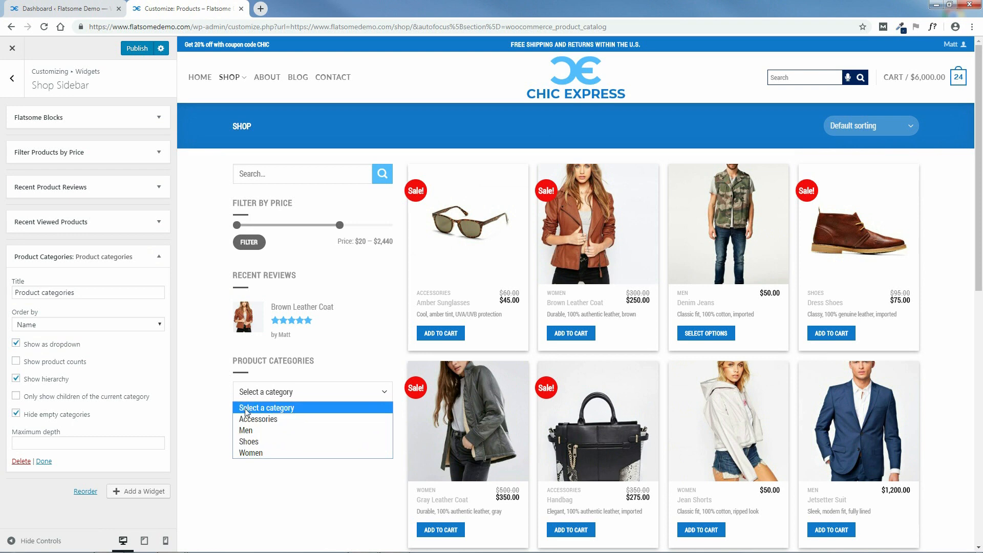
pyautogui.click(17, 362)
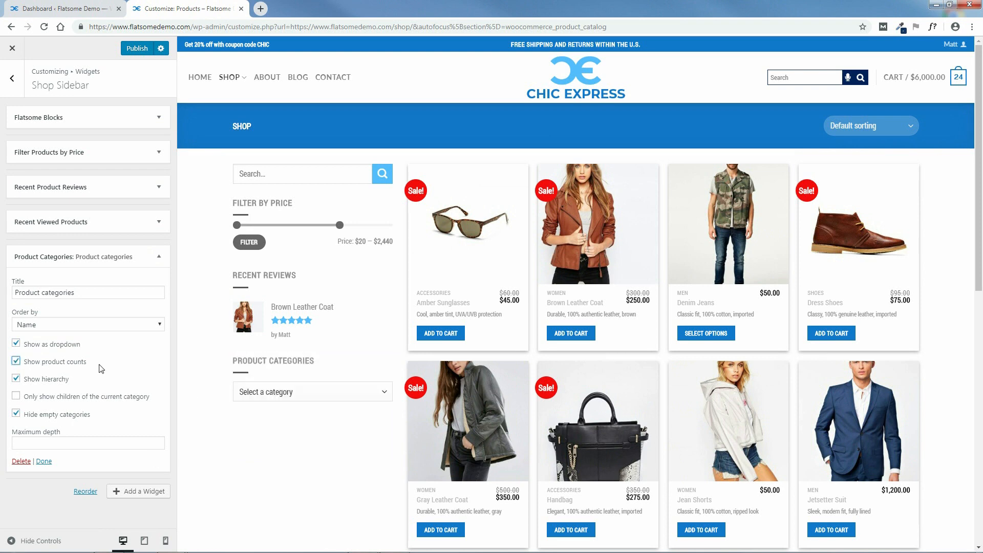
pyautogui.click(286, 393)
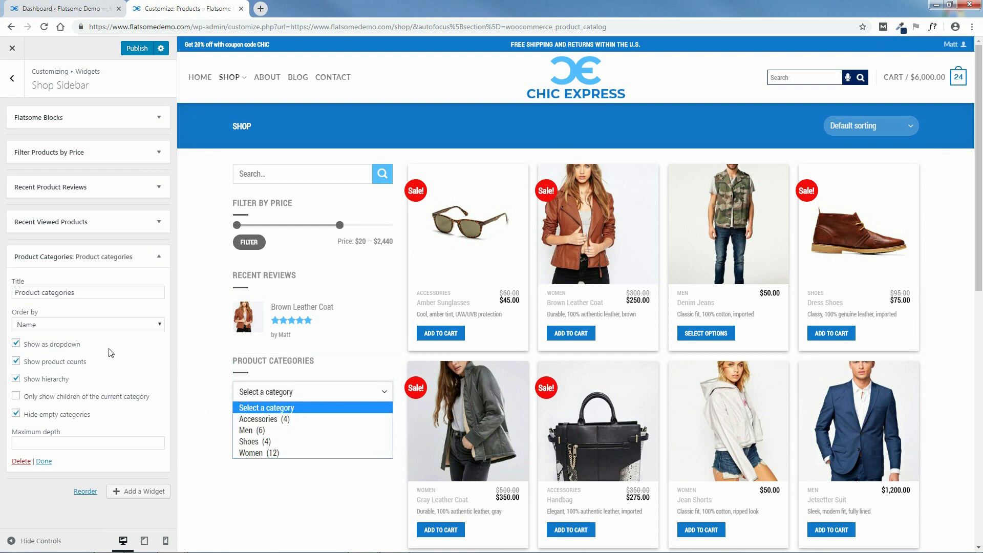
pyautogui.click(16, 343)
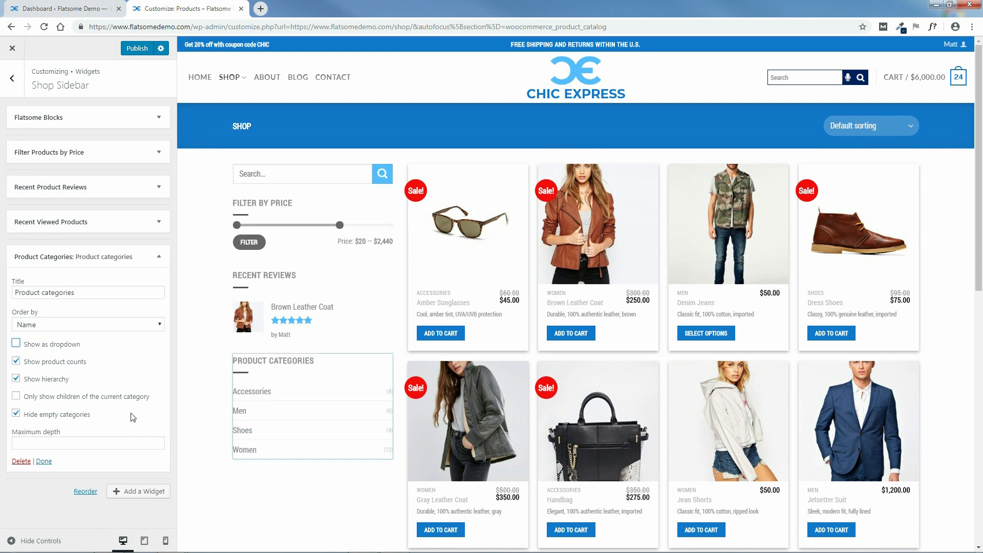
# Close the Product Categories widget settings and add a Tag Cloud widget to the shop sidebar.
pyautogui.click(44, 462)
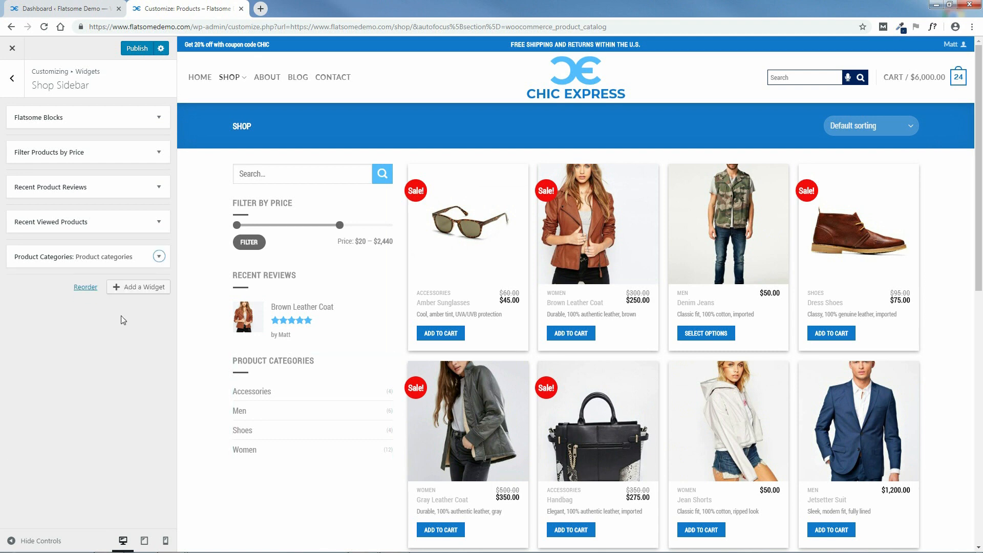
pyautogui.click(140, 287)
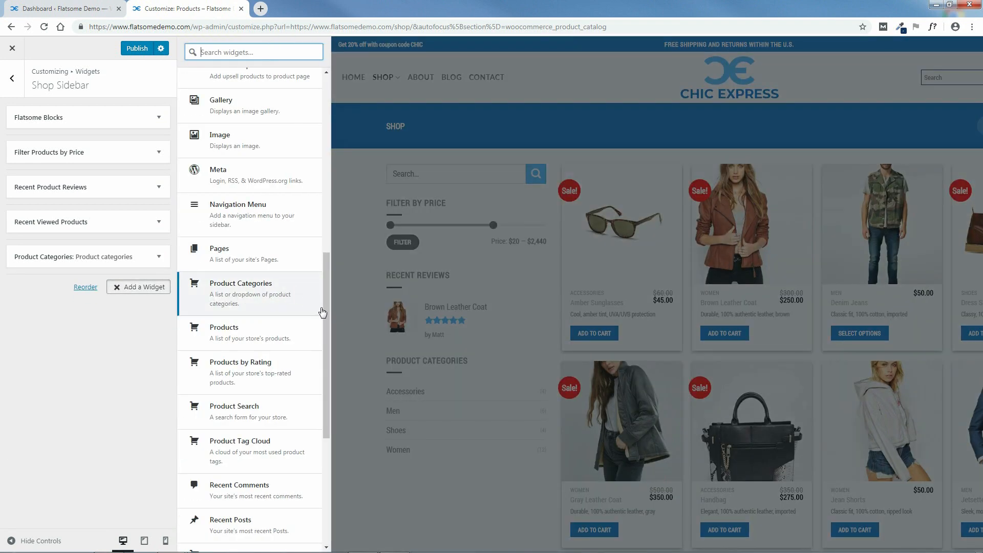
pyautogui.moveTo(329, 306); pyautogui.dragTo(331, 232)
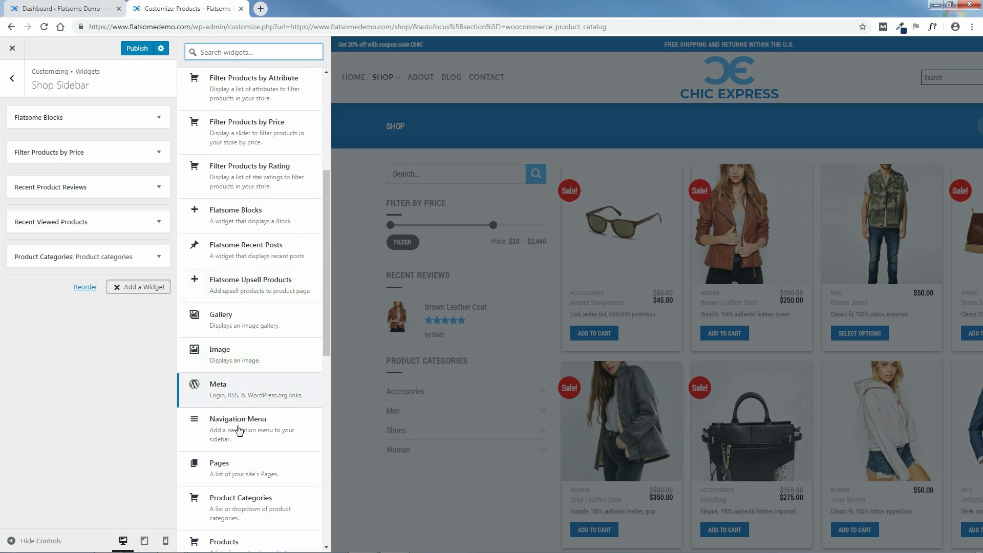
pyautogui.moveTo(325, 297); pyautogui.dragTo(327, 497)
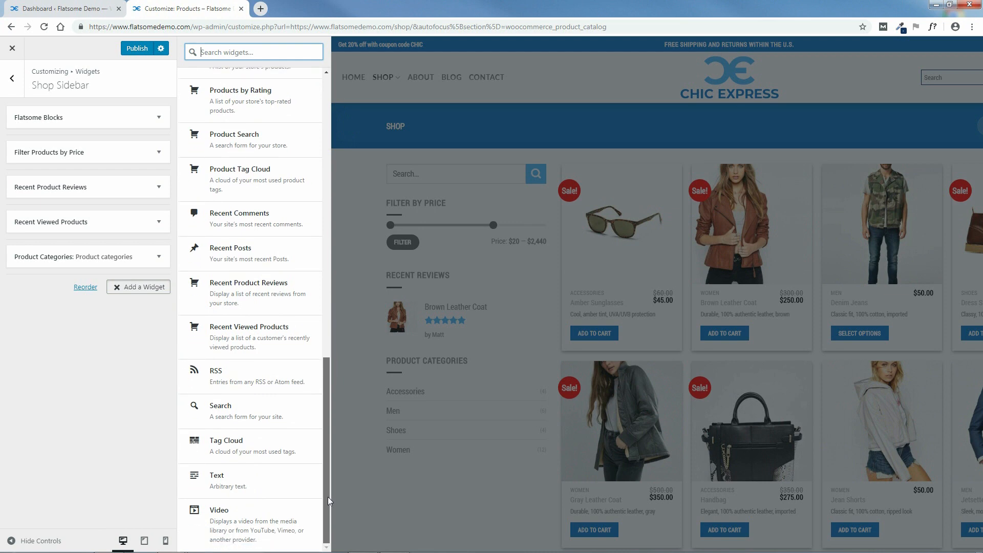
pyautogui.click(245, 450)
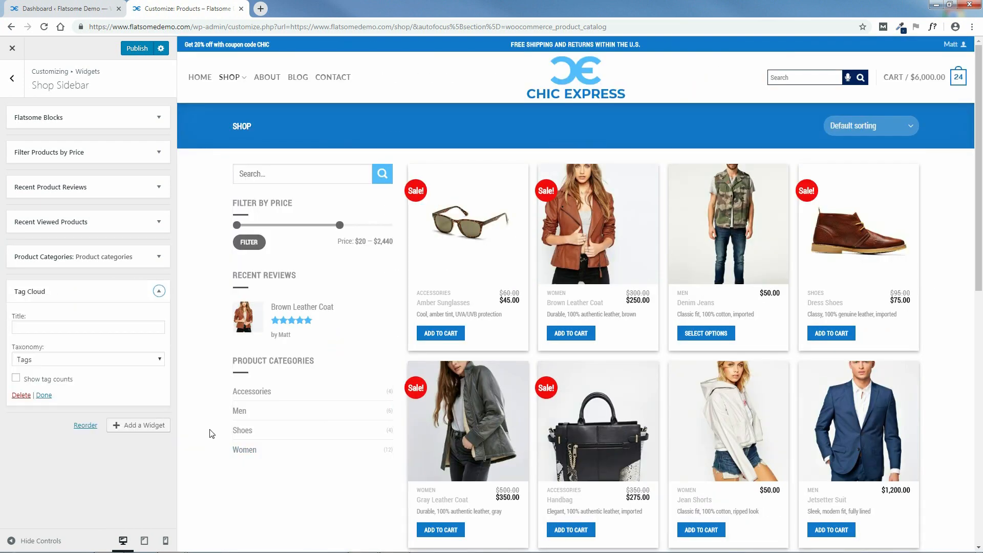
# Try the Categories taxonomy for the Tag Cloud widget, and set its taxonomy to Product tags.
pyautogui.scroll(-3, 293, 304)
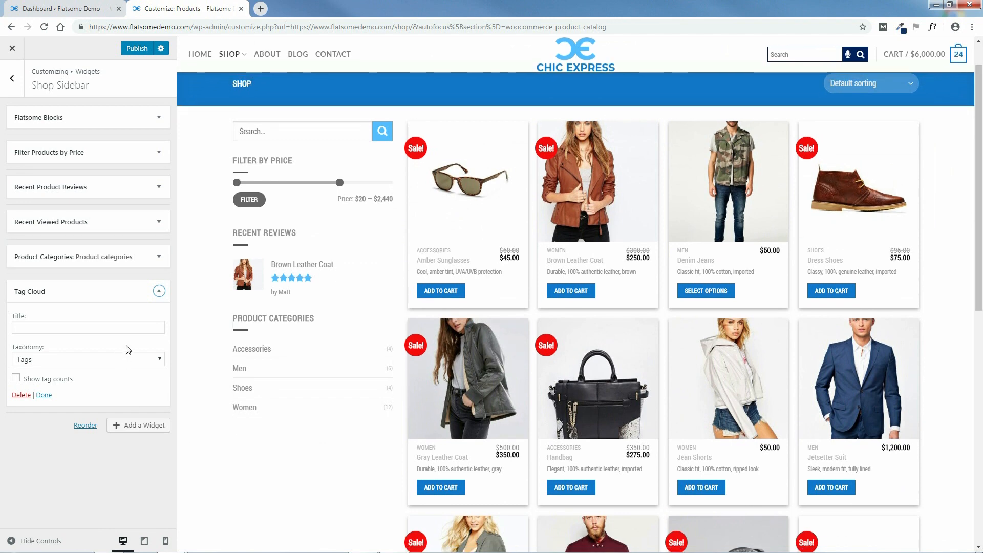
pyautogui.click(128, 361)
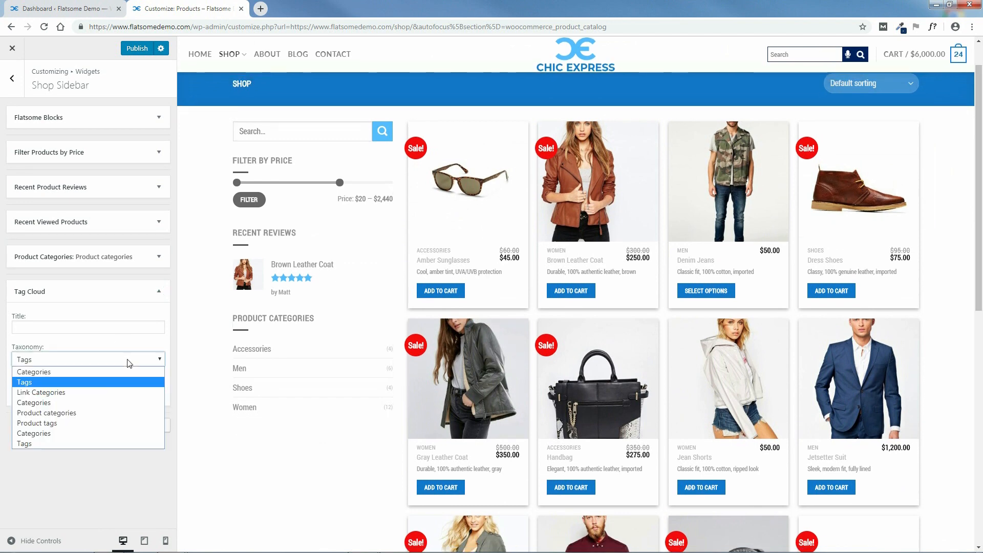
pyautogui.click(81, 374)
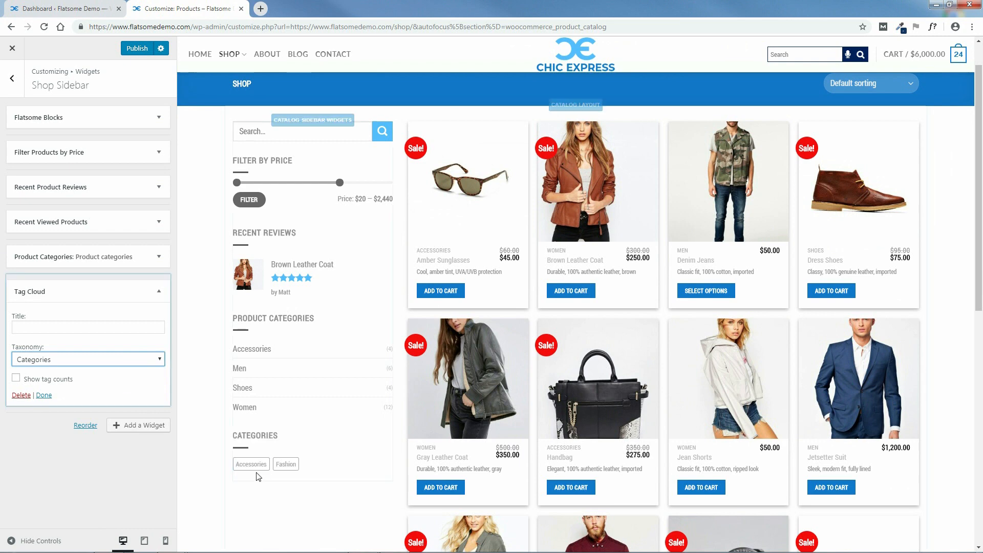
pyautogui.click(100, 360)
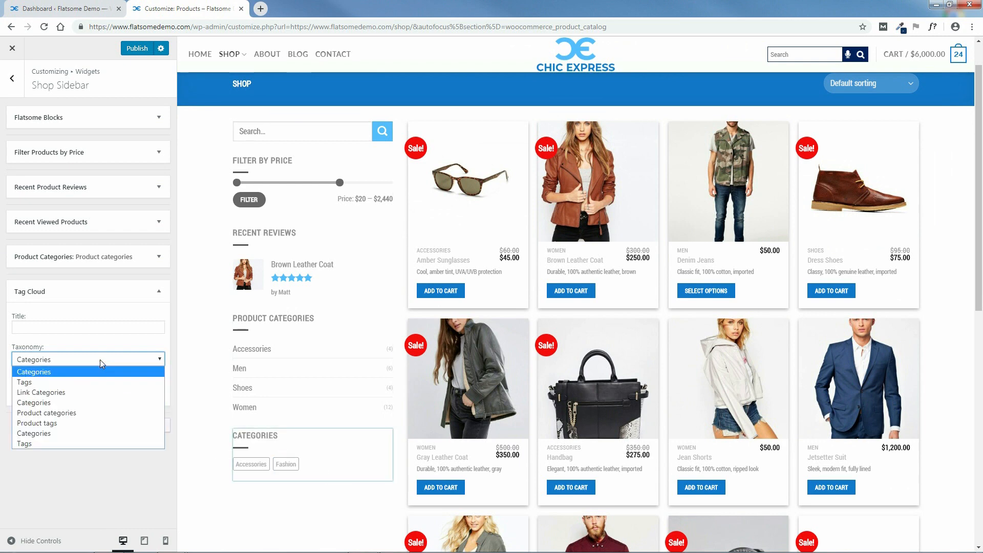
pyautogui.click(44, 423)
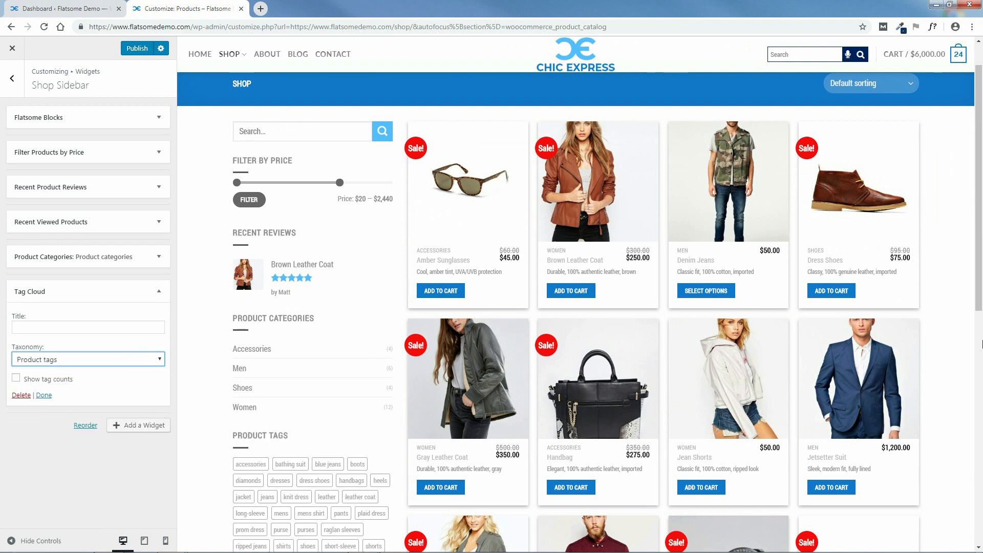
# Check the tag cloud by viewing the products tagged short-sleeve, and close the Tag Cloud widget settings.
pyautogui.scroll(-3, 982, 306)
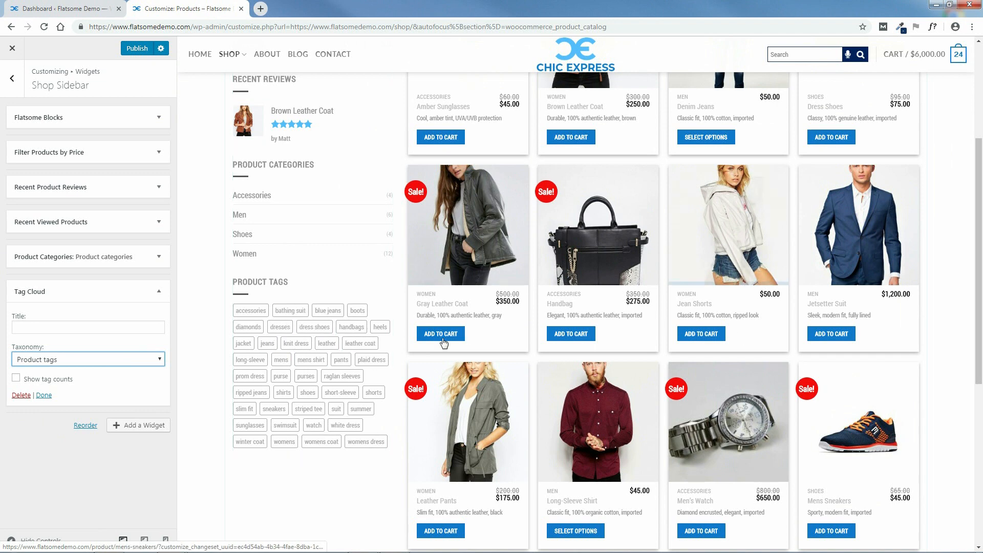
pyautogui.click(340, 396)
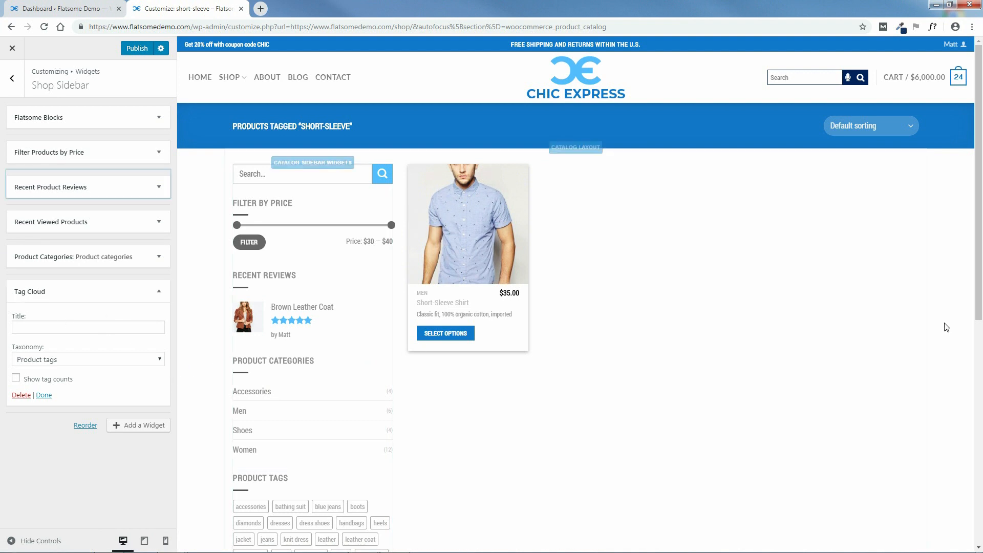
pyautogui.scroll(-3, 980, 356)
pyautogui.scroll(2, 187, 275)
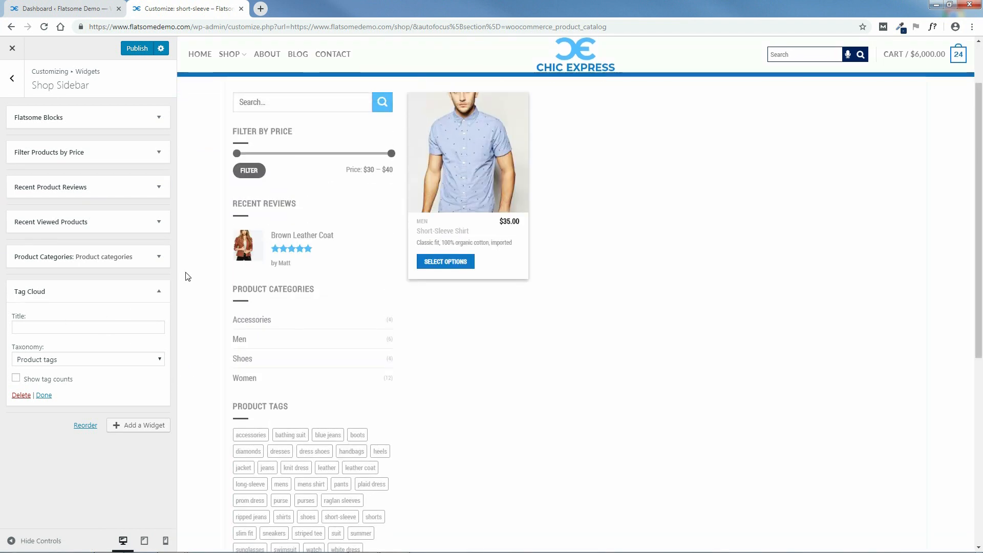
pyautogui.click(157, 292)
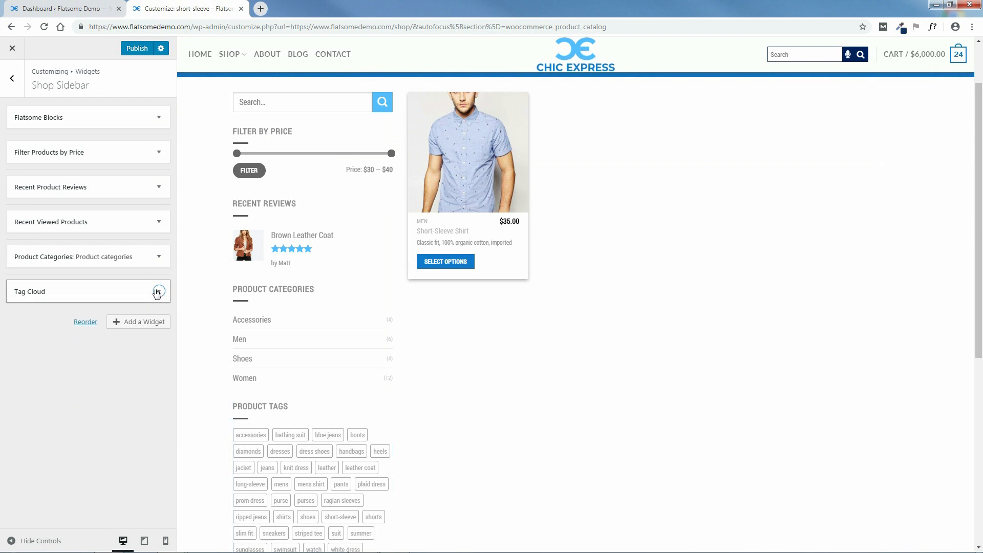
# Try a Calendar widget in the shop sidebar and delete it.
pyautogui.click(149, 322)
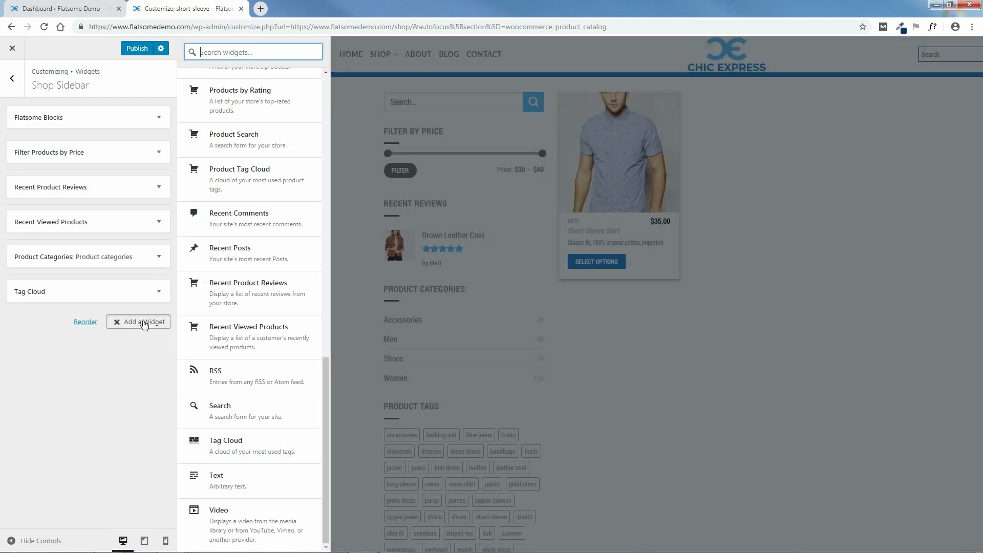
pyautogui.scroll(4, 327, 369)
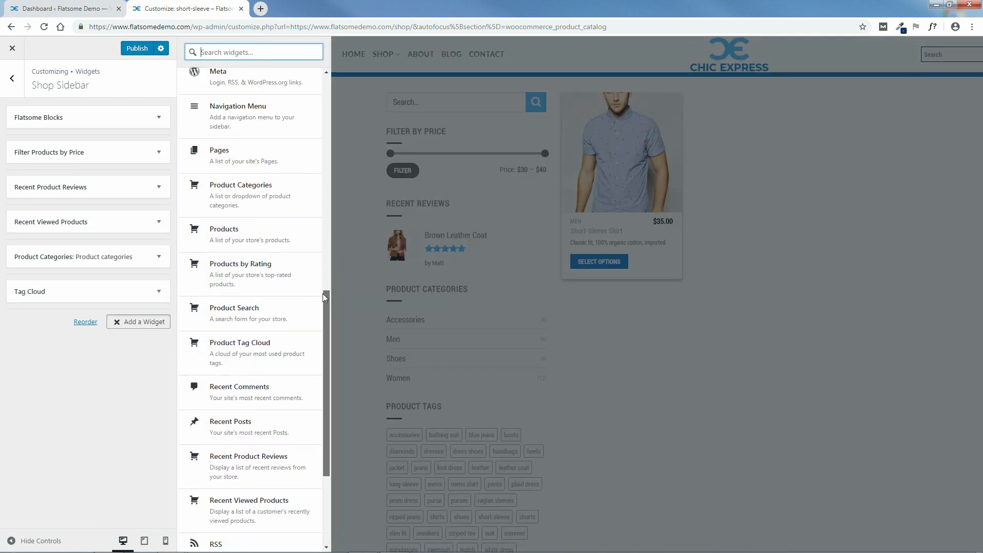
pyautogui.scroll(8, 318, 320)
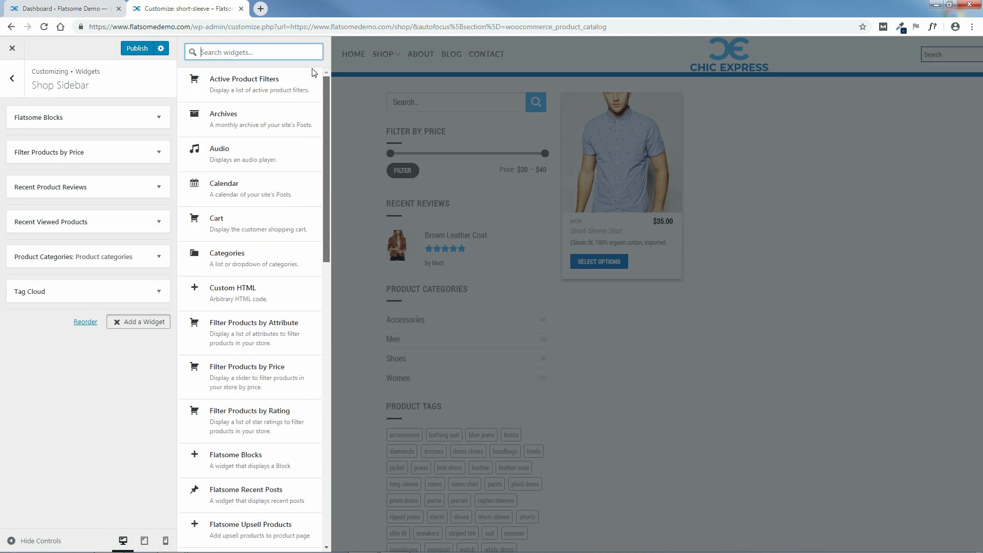
pyautogui.click(229, 200)
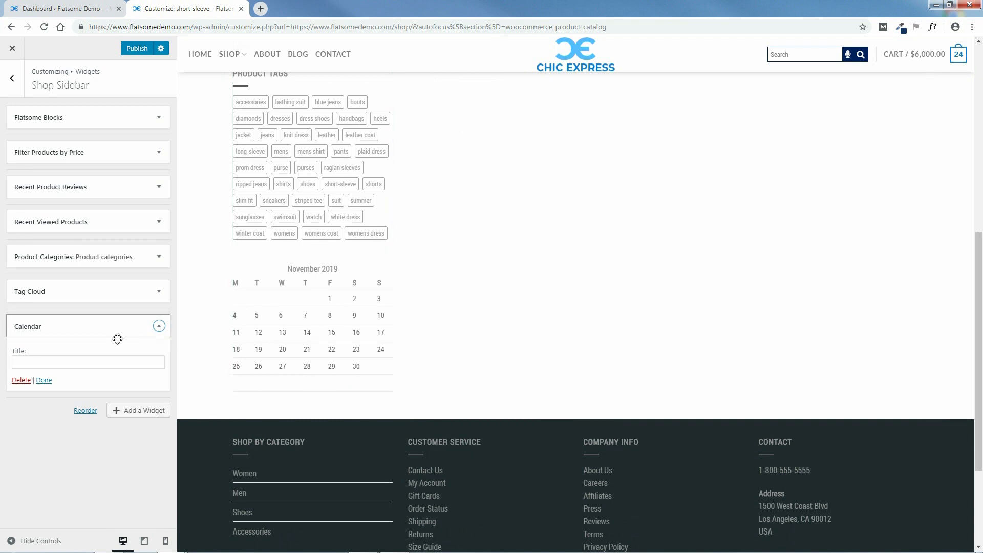
pyautogui.click(21, 380)
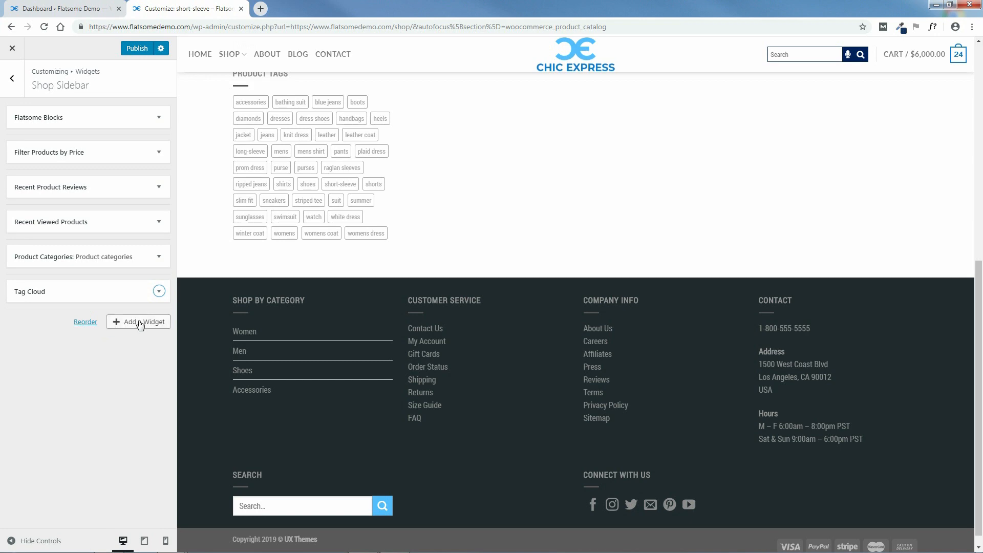
# Try a Cart widget in the shop sidebar and delete it.
pyautogui.click(142, 323)
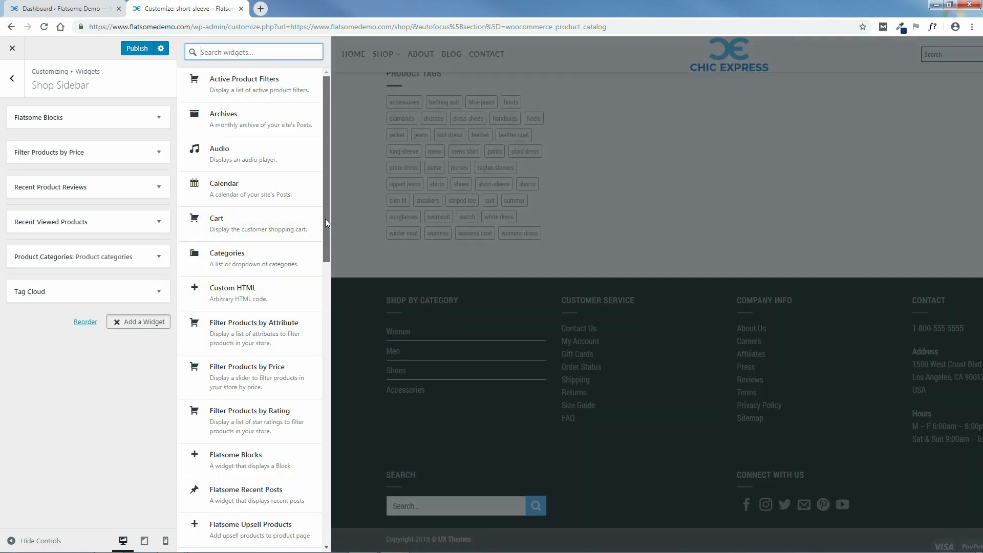
pyautogui.click(238, 229)
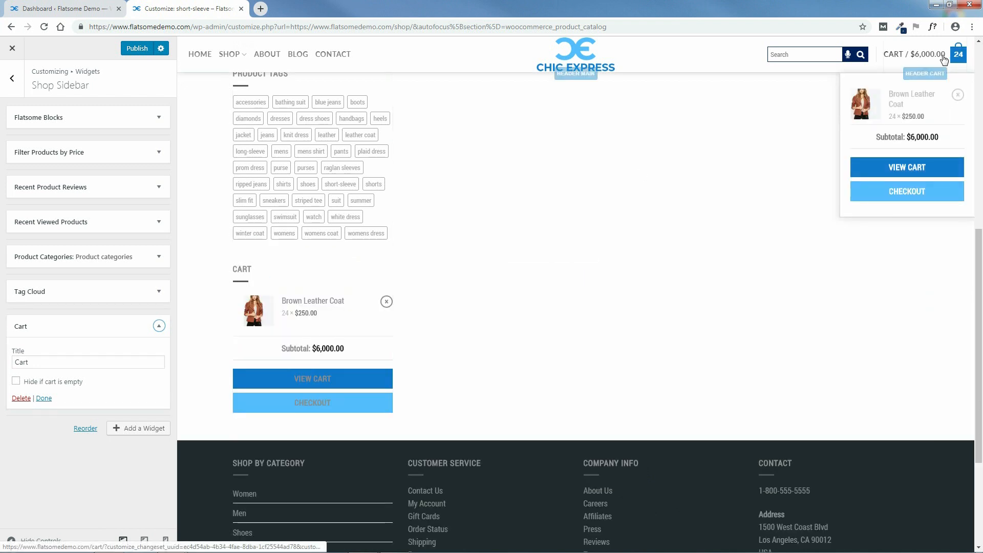
pyautogui.click(21, 398)
# Publish the shop sidebar changes and exit the Customizer to the live Shop page.
pyautogui.moveTo(979, 316); pyautogui.dragTo(982, 99)
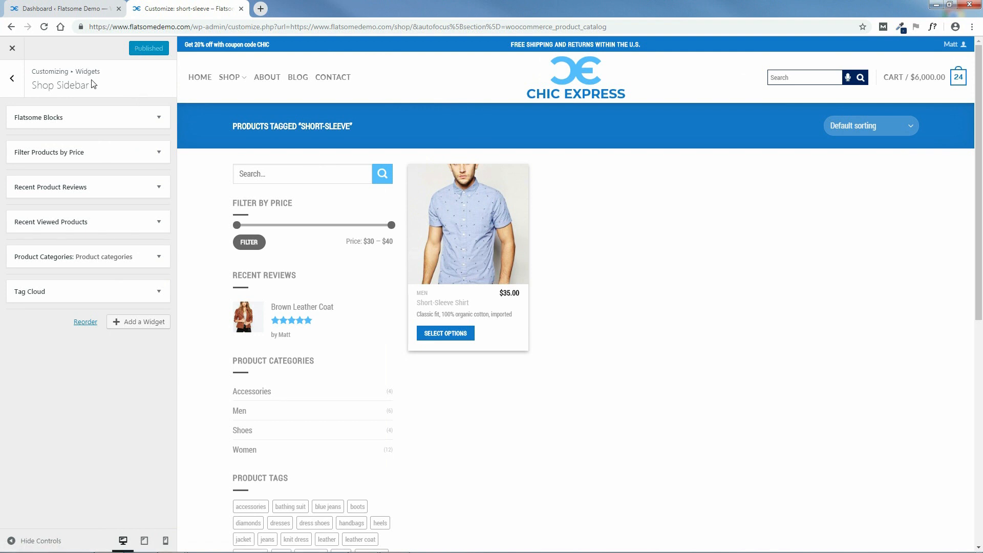
pyautogui.click(13, 50)
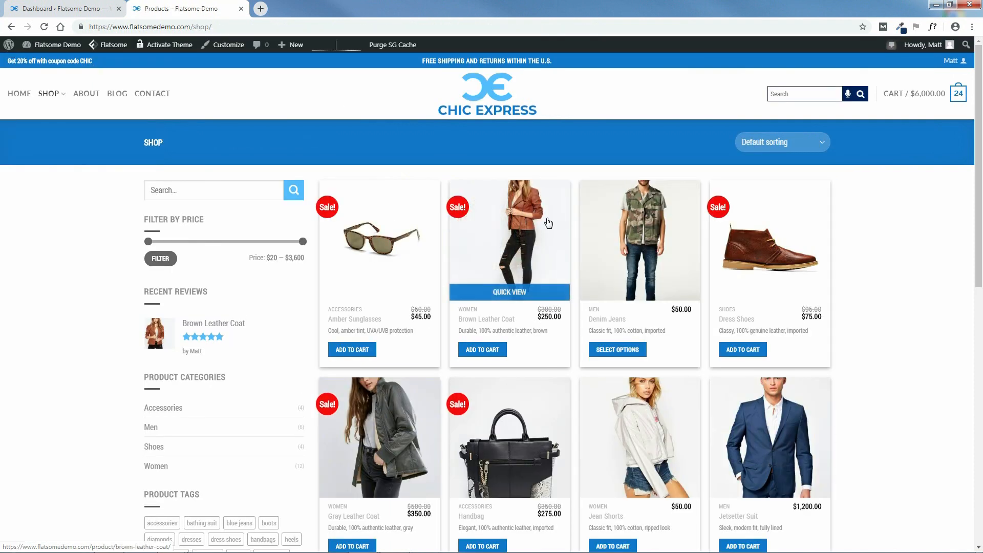
# View the Brown Leather Coat product page and browse its gallery images in the enlarged view.
pyautogui.click(547, 222)
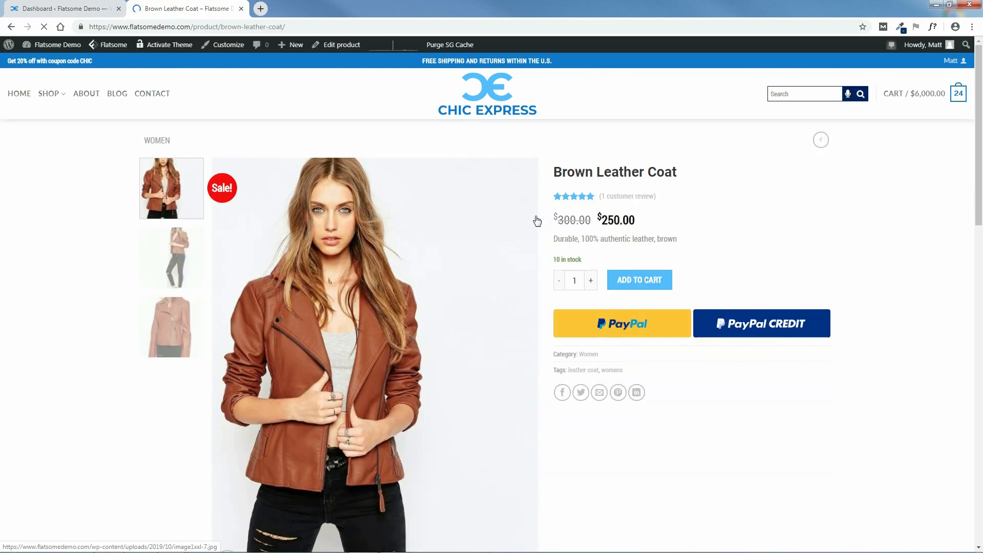
pyautogui.click(153, 269)
pyautogui.click(168, 337)
pyautogui.click(475, 289)
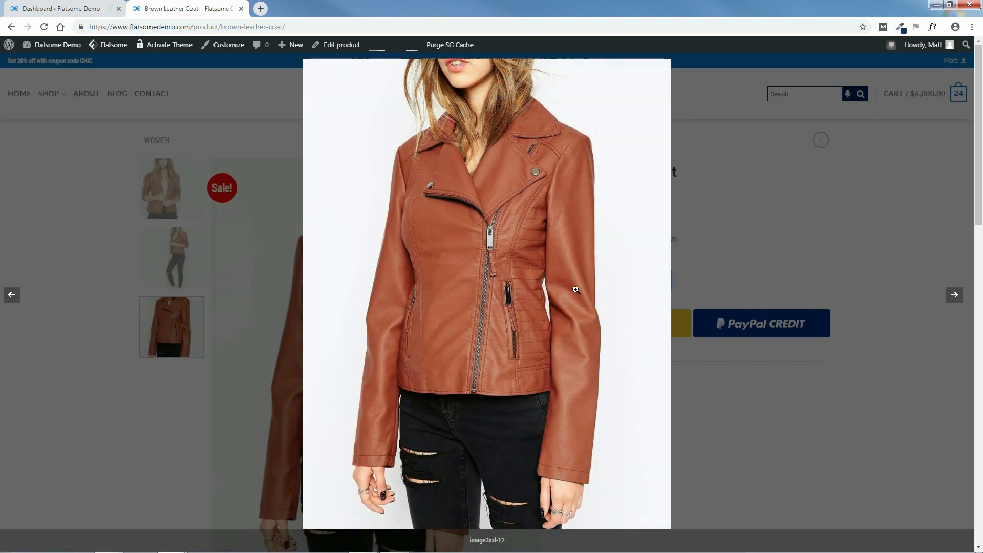
pyautogui.click(954, 294)
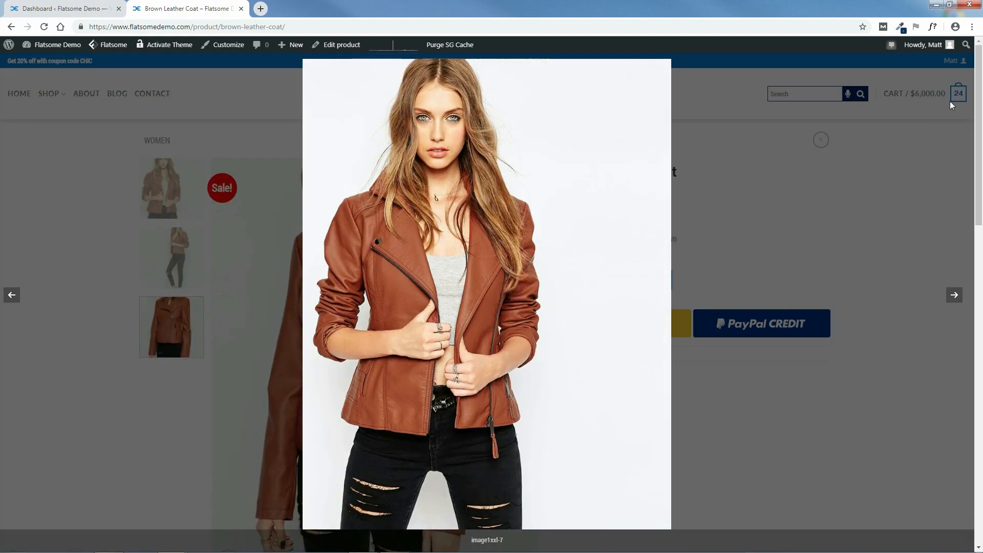
pyautogui.click(888, 223)
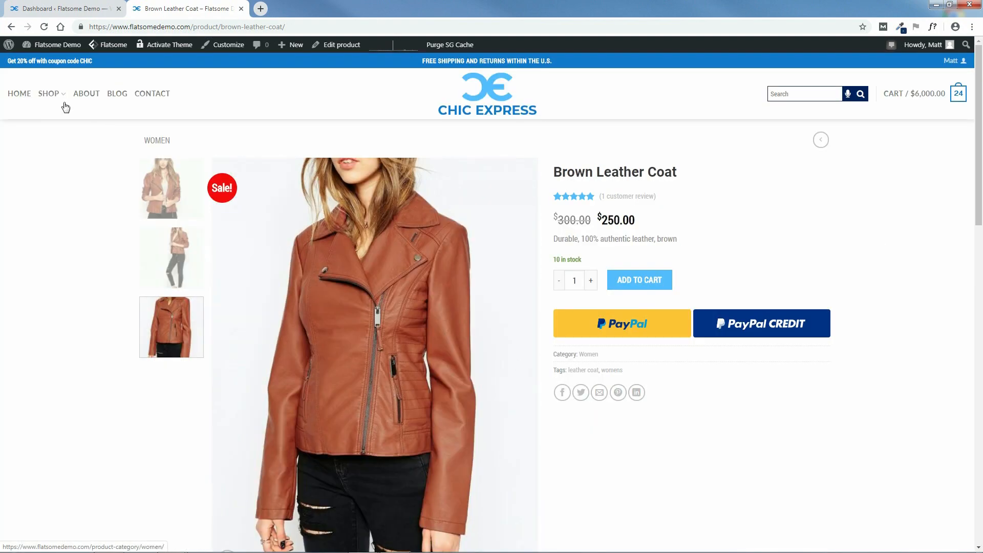
# View the Jetsetter Suit product from the Shop page, and return to the shop to check the recently viewed products.
pyautogui.moveTo(51, 97)
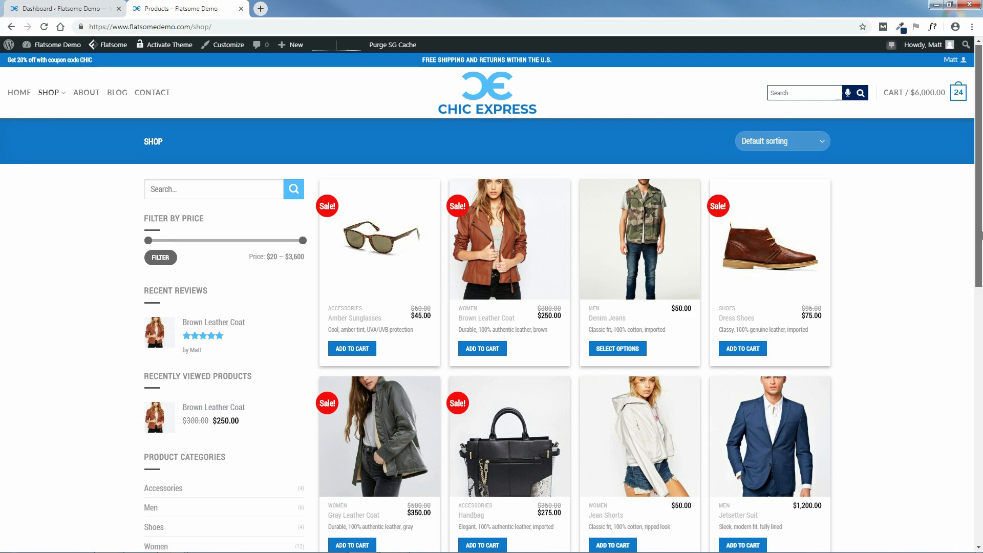
pyautogui.scroll(-3, 781, 292)
pyautogui.click(770, 302)
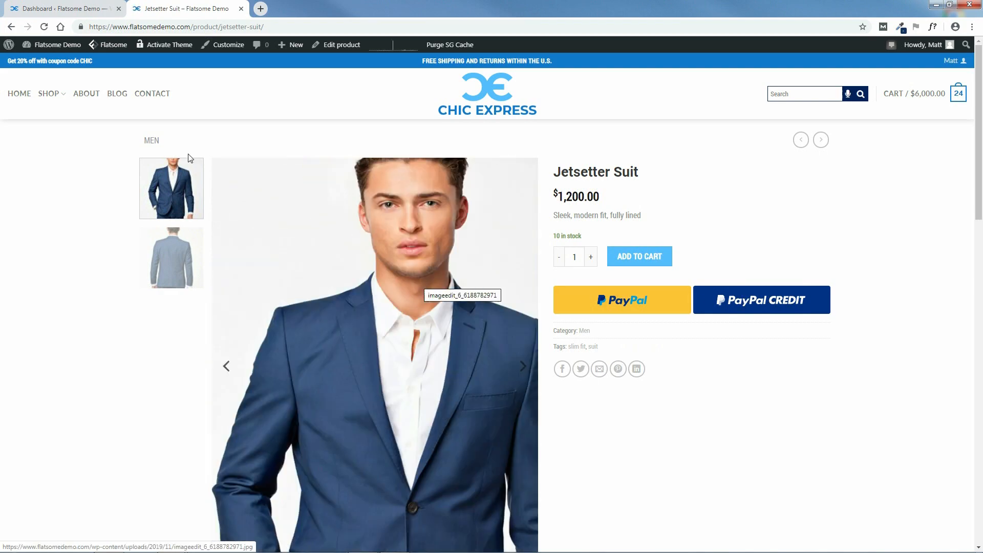
pyautogui.click(53, 97)
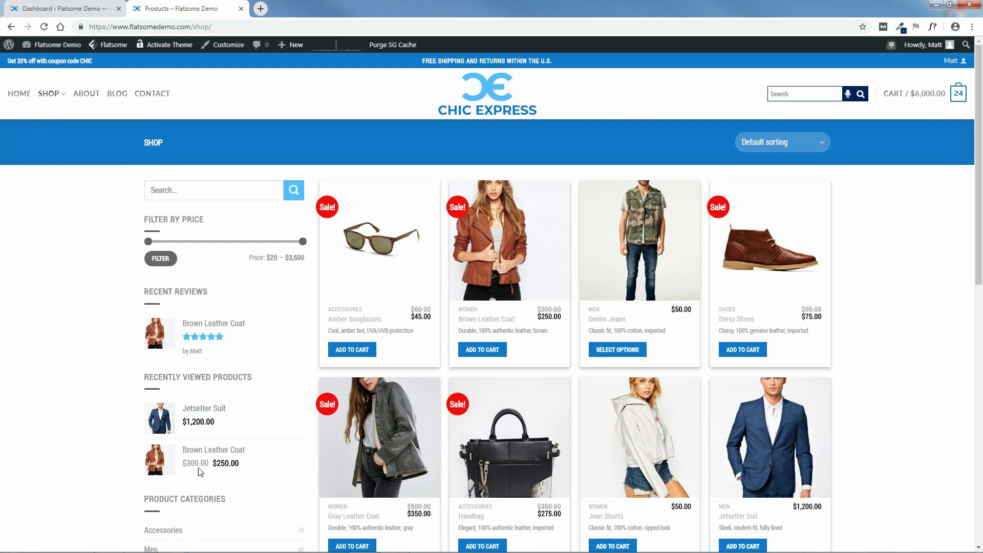
pyautogui.moveTo(979, 240)
pyautogui.mouseDown()
pyautogui.moveTo(982, 377)
pyautogui.moveTo(980, 220)
pyautogui.mouseUp()
# Open the Product Catalog settings in the Customizer and set the equal image height to 135%.
pyautogui.moveTo(225, 46)
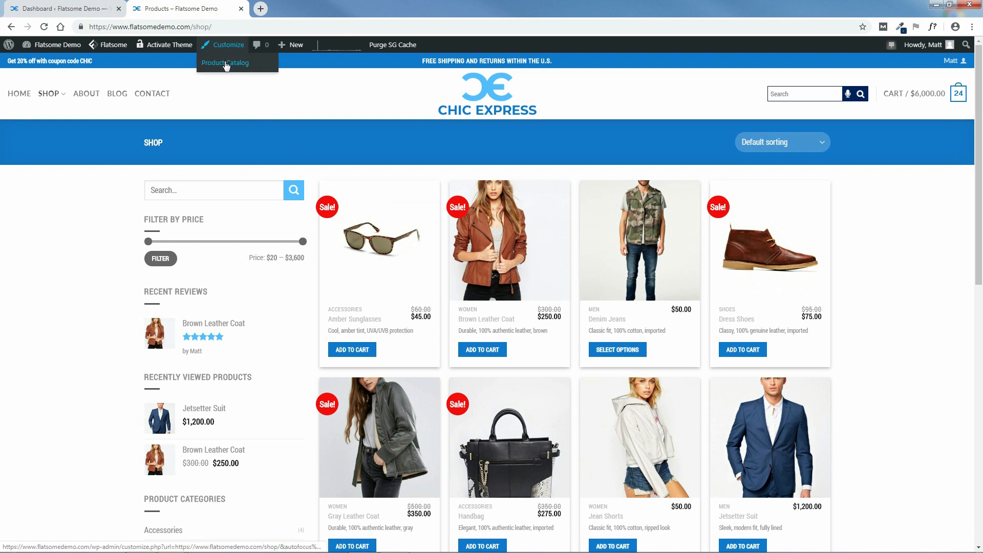
pyautogui.click(226, 64)
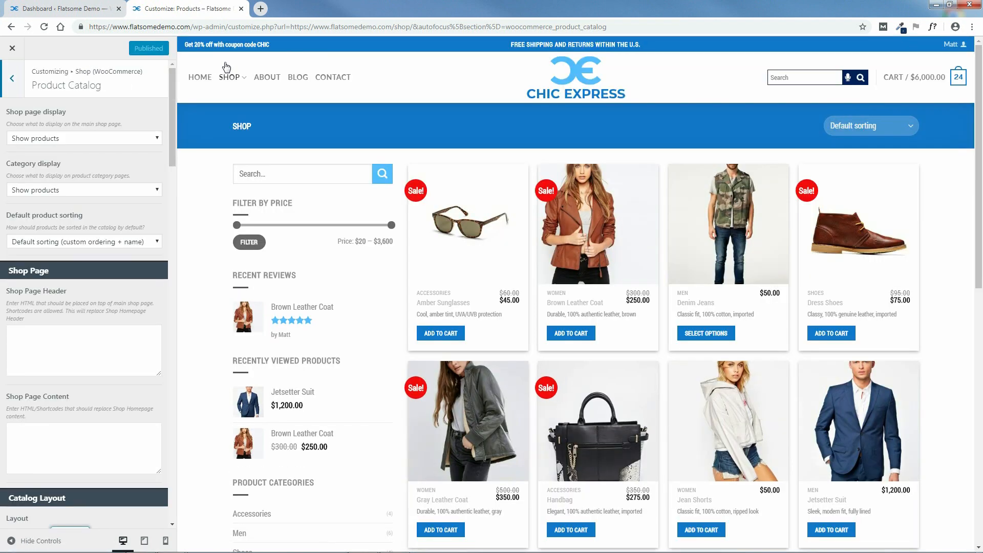
pyautogui.moveTo(171, 105); pyautogui.dragTo(194, 219)
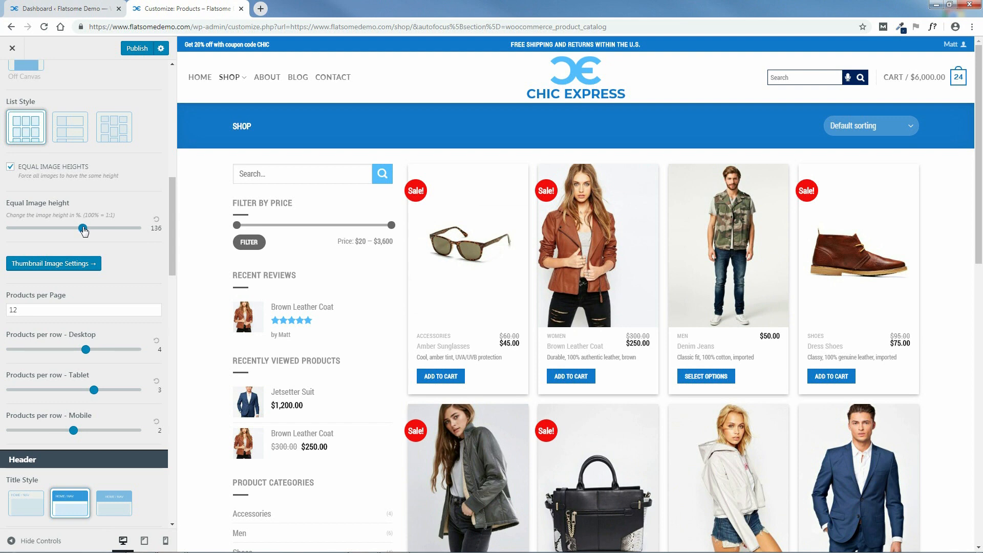
pyautogui.moveTo(85, 231); pyautogui.dragTo(83, 232)
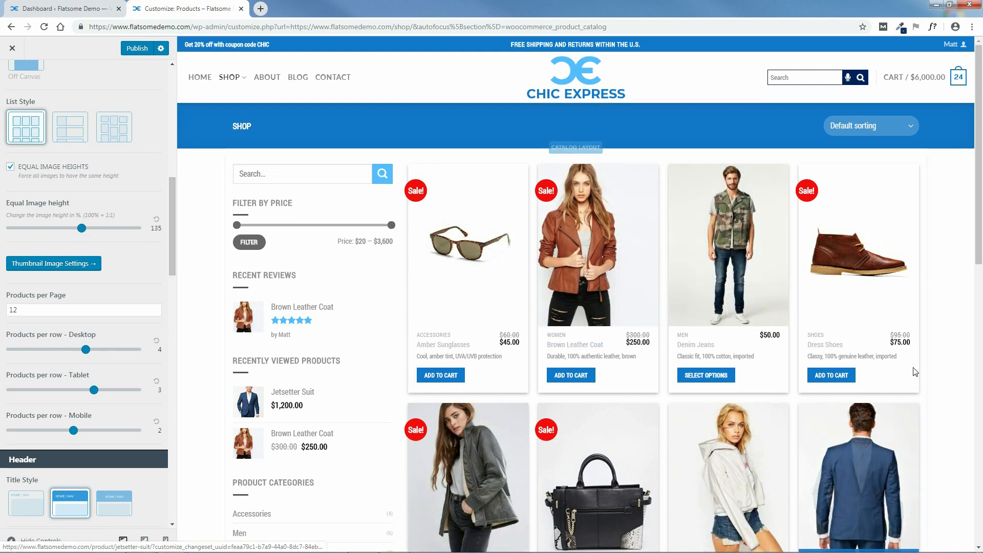
pyautogui.scroll(-9, 885, 428)
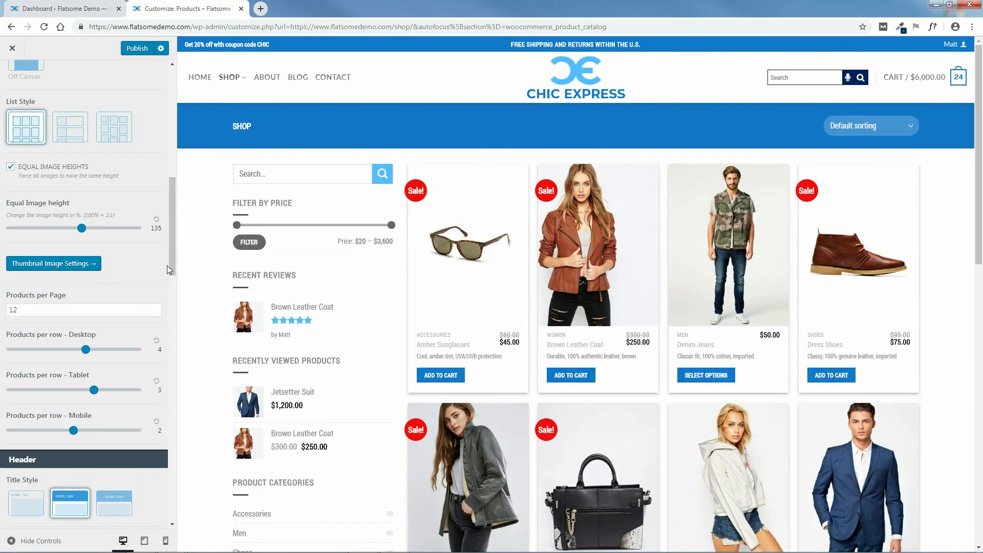
# Preview the Women category page and turn off Featured Image as Background in the Product Catalog header settings.
pyautogui.moveTo(172, 262); pyautogui.dragTo(171, 318)
pyautogui.moveTo(229, 77)
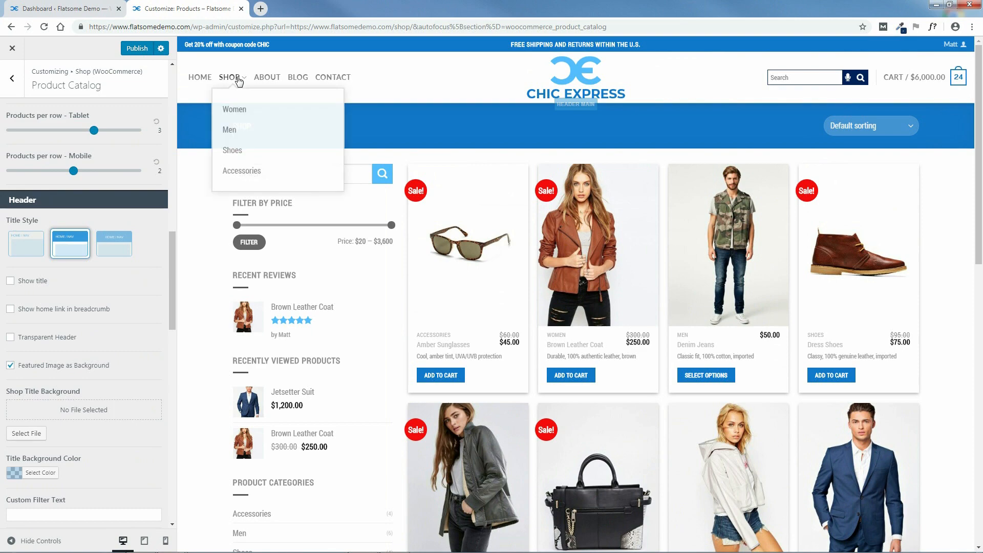
pyautogui.click(233, 113)
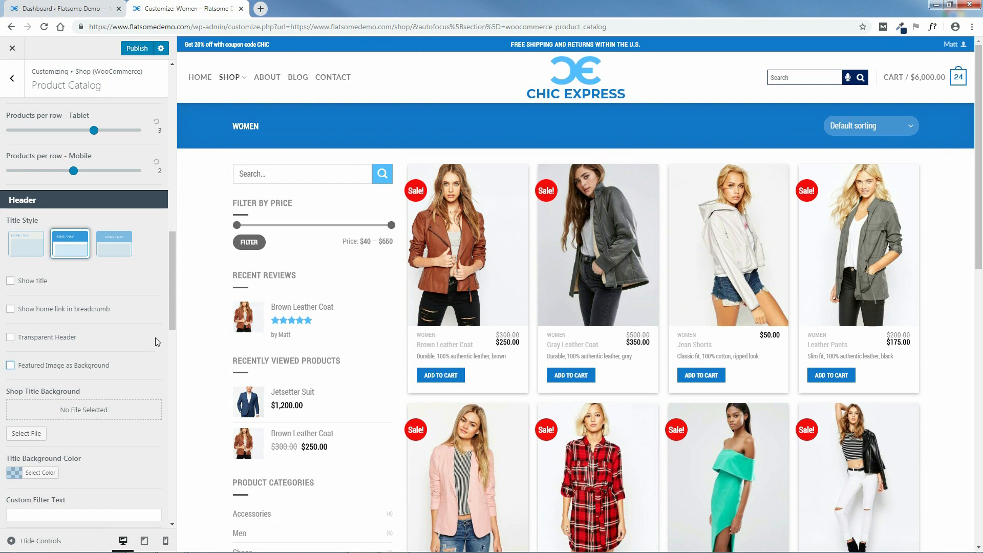
pyautogui.moveTo(171, 321); pyautogui.dragTo(167, 149)
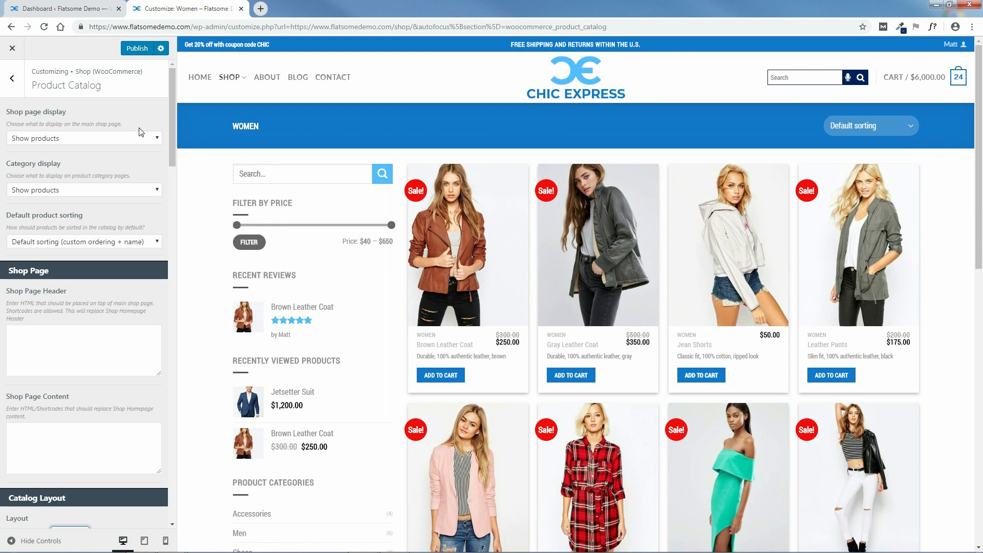
# Publish the catalog changes, exit the Customizer and check the product images on the live Shop page.
pyautogui.click(136, 48)
pyautogui.click(12, 49)
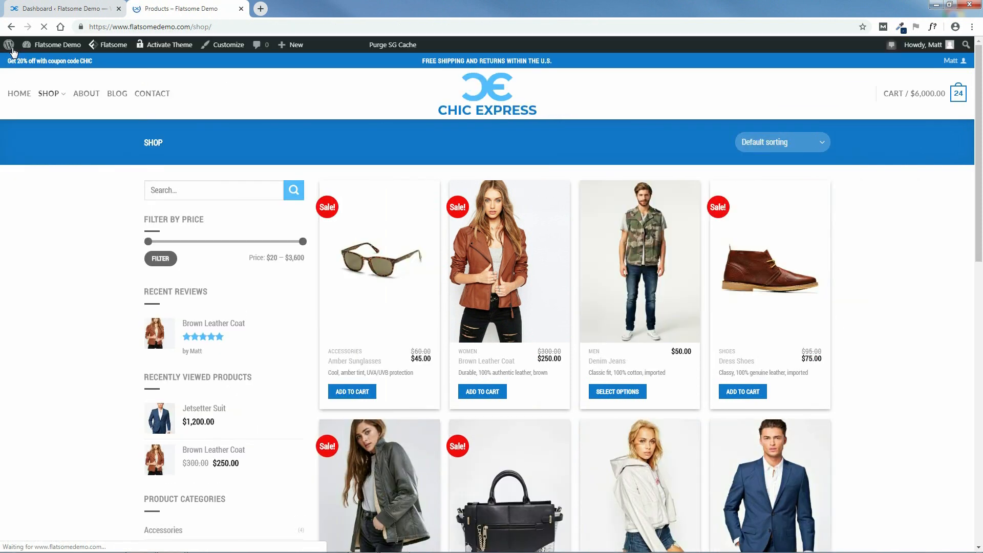
pyautogui.click(47, 95)
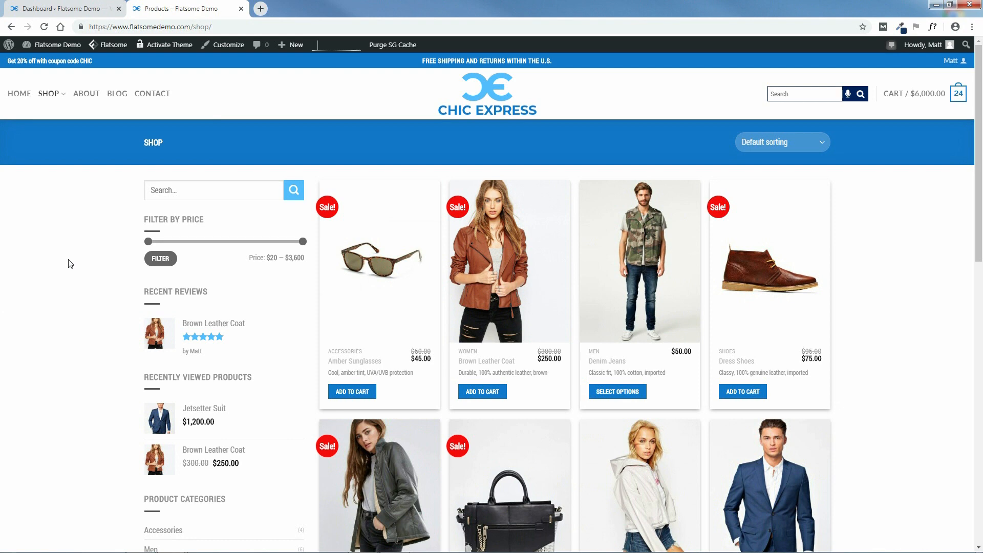
pyautogui.moveTo(595, 271)
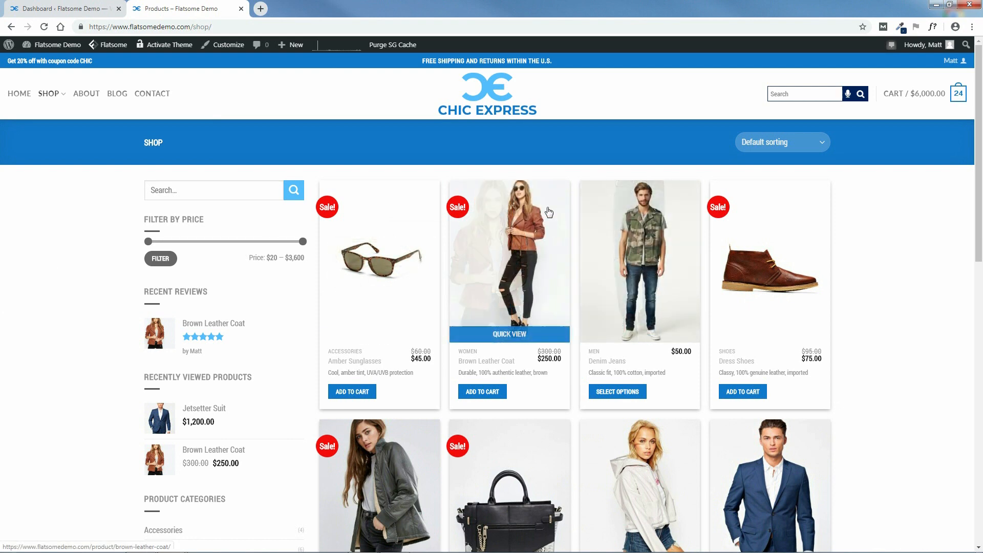
# Reopen the Product Catalog settings in the Customizer and go to the thumbnail image settings.
pyautogui.moveTo(225, 45)
pyautogui.click(221, 63)
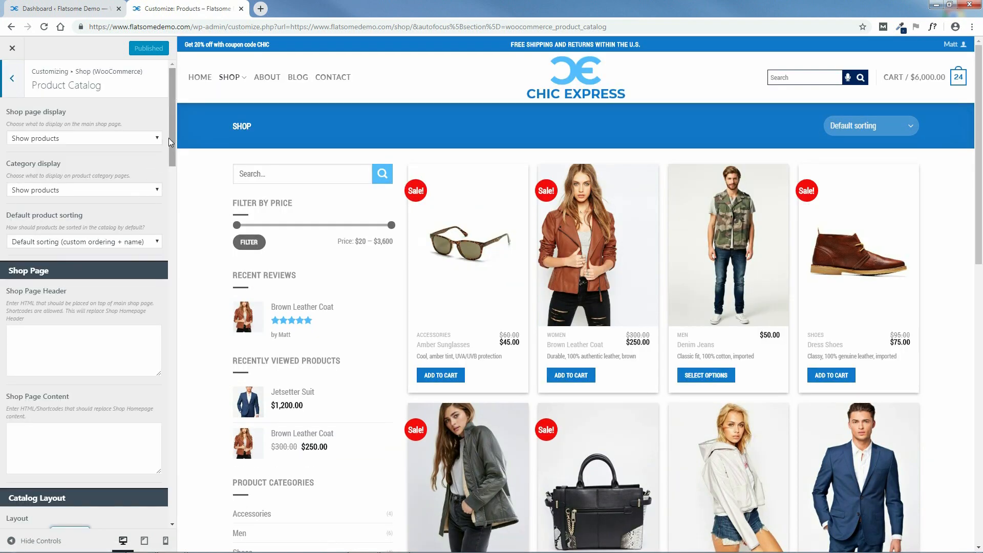
pyautogui.moveTo(173, 137); pyautogui.dragTo(195, 279)
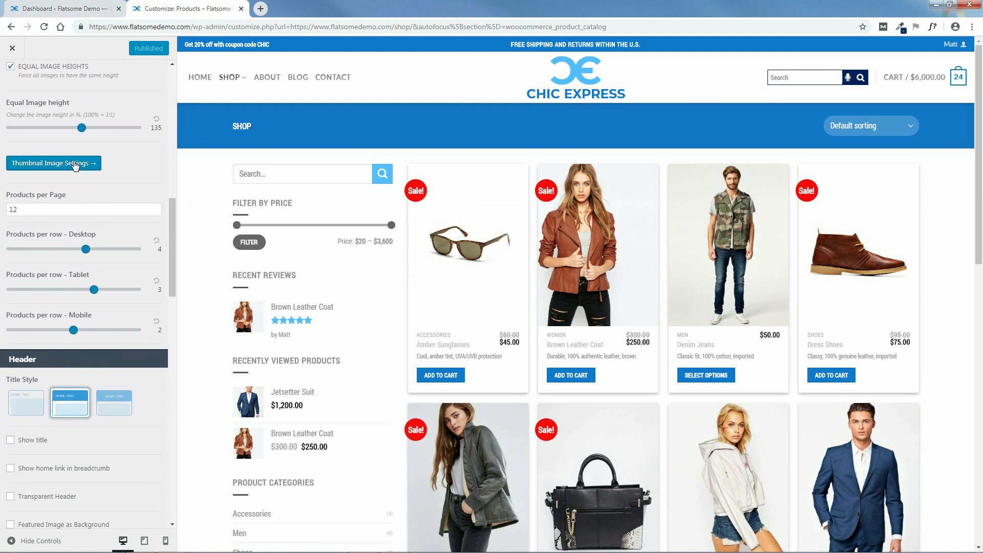
pyautogui.click(47, 164)
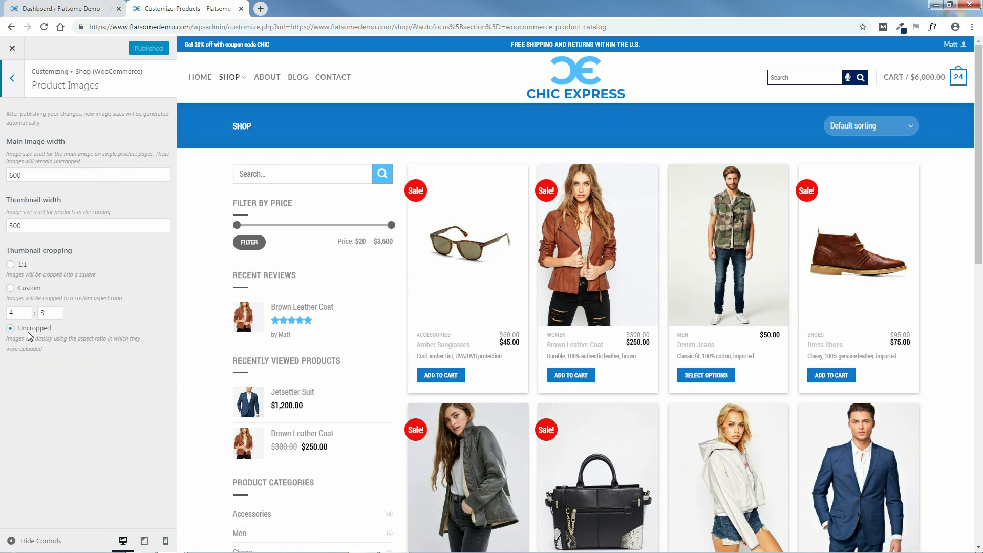
# Try 1:1 thumbnail cropping, switch back to Uncropped, and leave the Customizer without publishing.
pyautogui.click(11, 264)
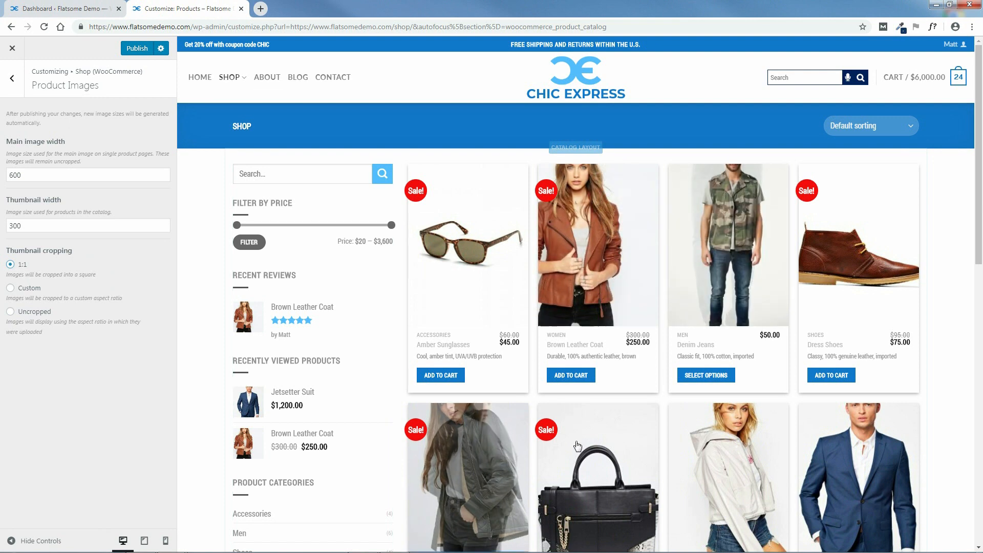
pyautogui.click(35, 312)
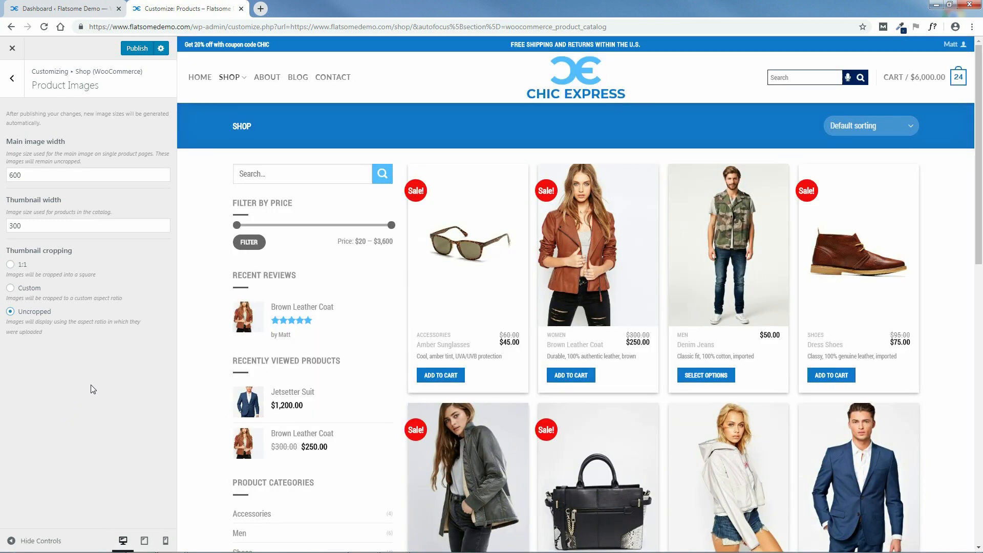
pyautogui.click(12, 50)
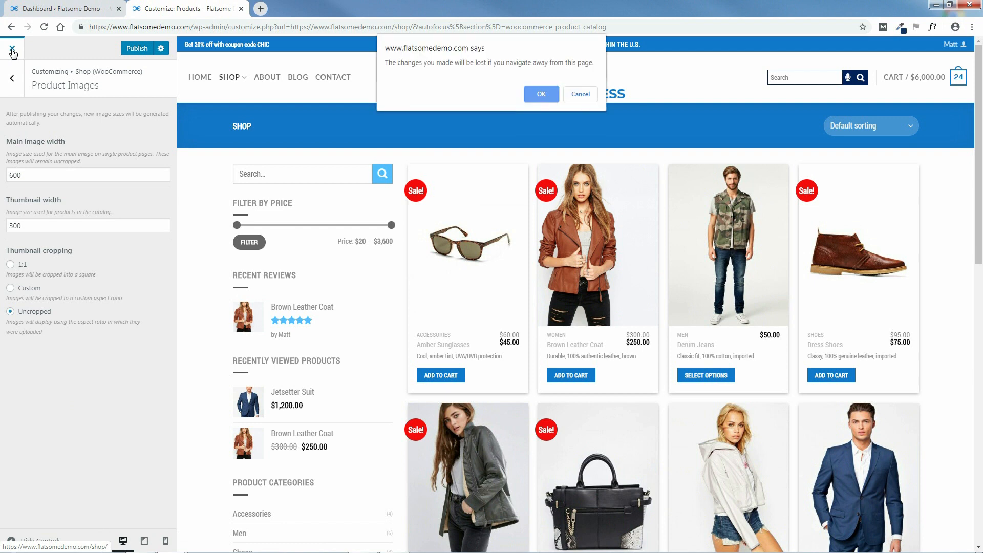
pyautogui.click(545, 96)
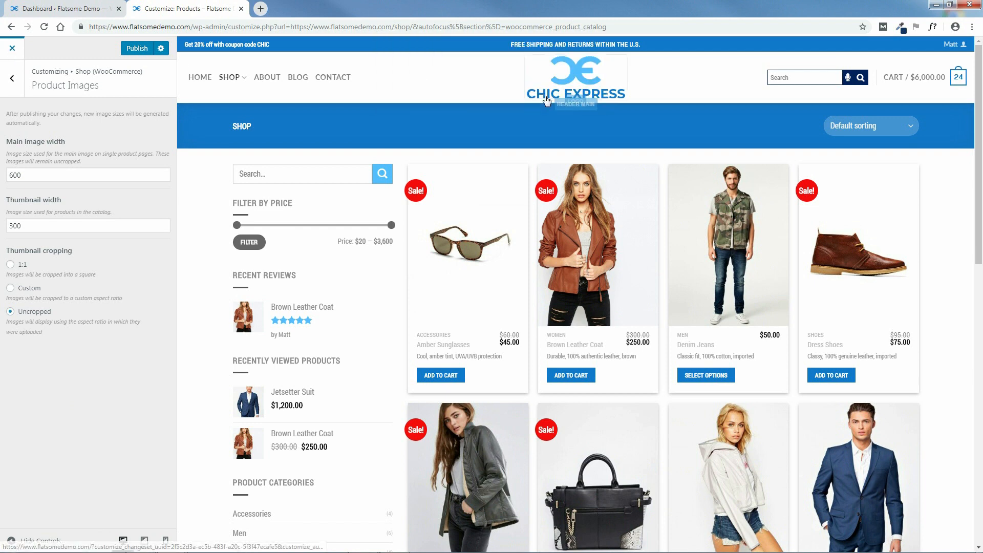